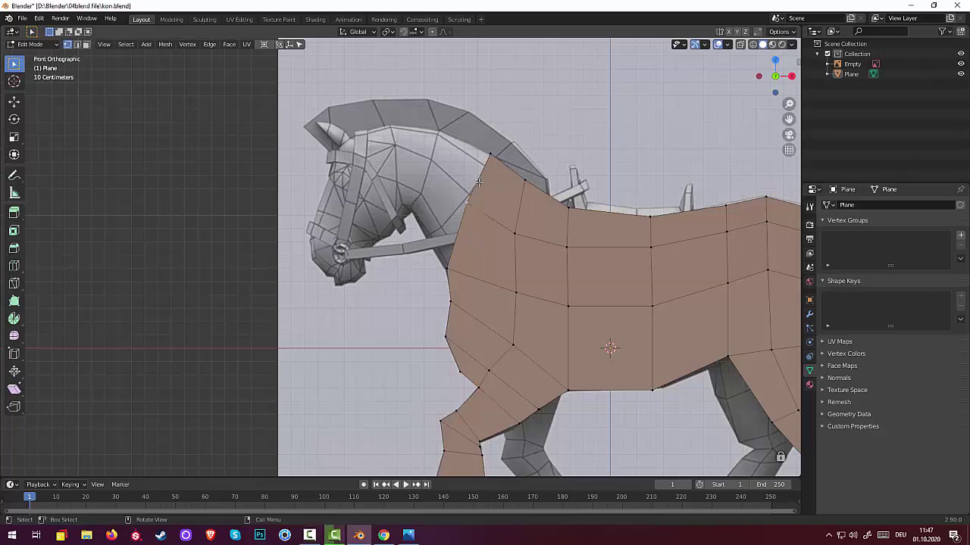
# Move the front chest edge's vertices up onto the reference neck outline
pyautogui.press('2')
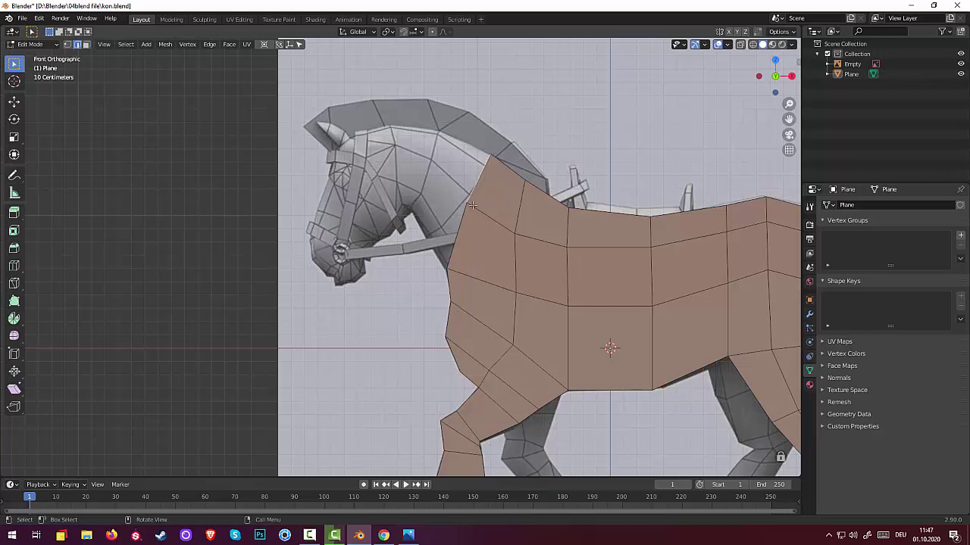
pyautogui.keyDown('alt'); pyautogui.keyDown('shift'); pyautogui.click(457, 241); pyautogui.keyUp('shift'); pyautogui.keyUp('alt')
pyautogui.press('1')
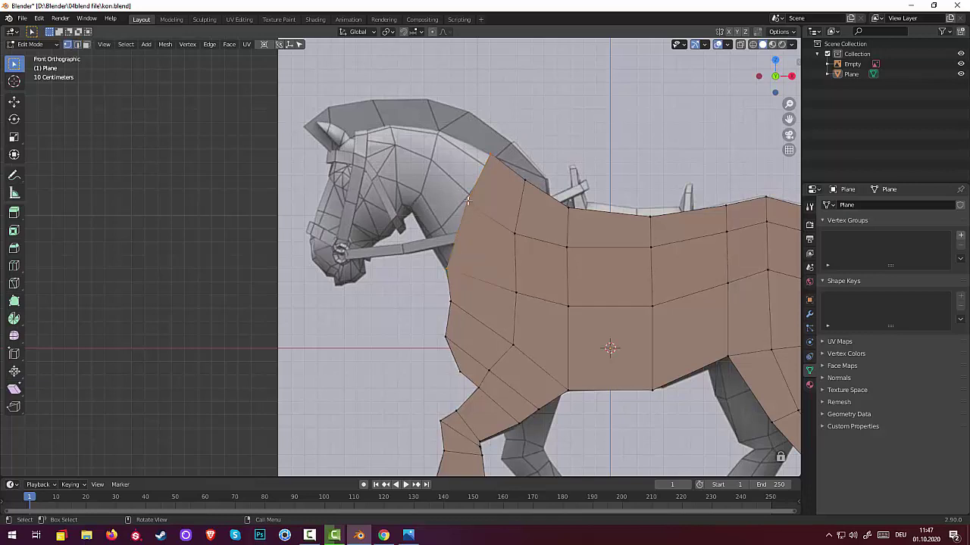
pyautogui.press('g')
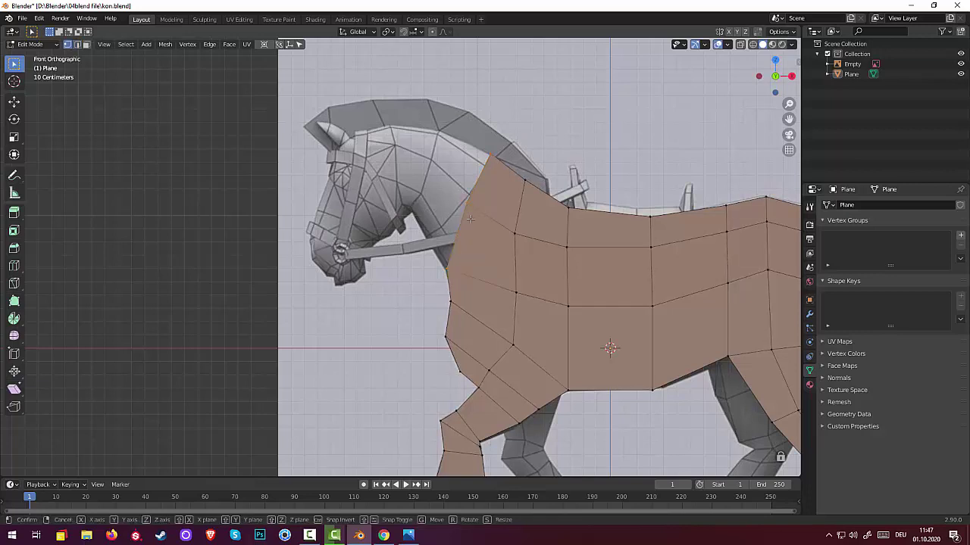
pyautogui.click(469, 219)
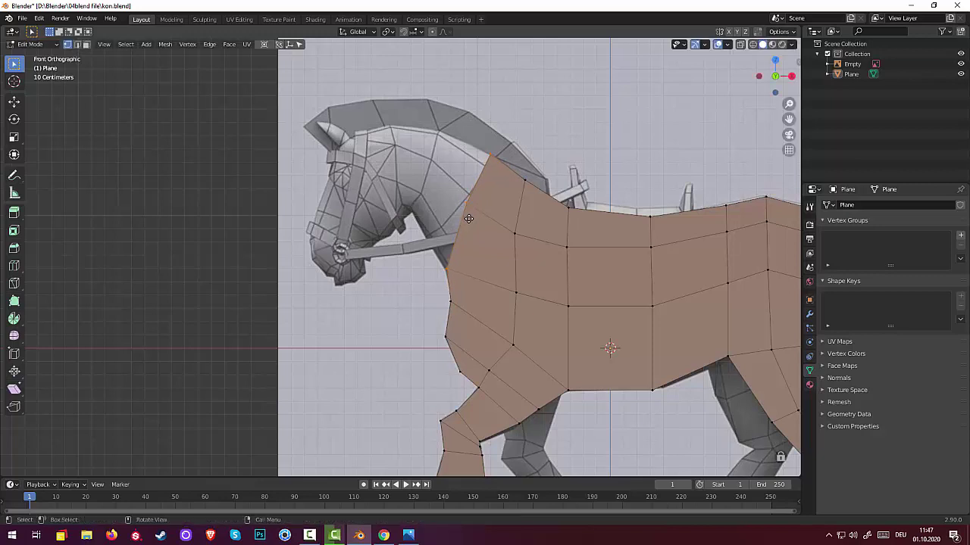
# Reposition the front neck vertex and upper neck edge along the reference outline
pyautogui.click(465, 202)
pyautogui.press('g')
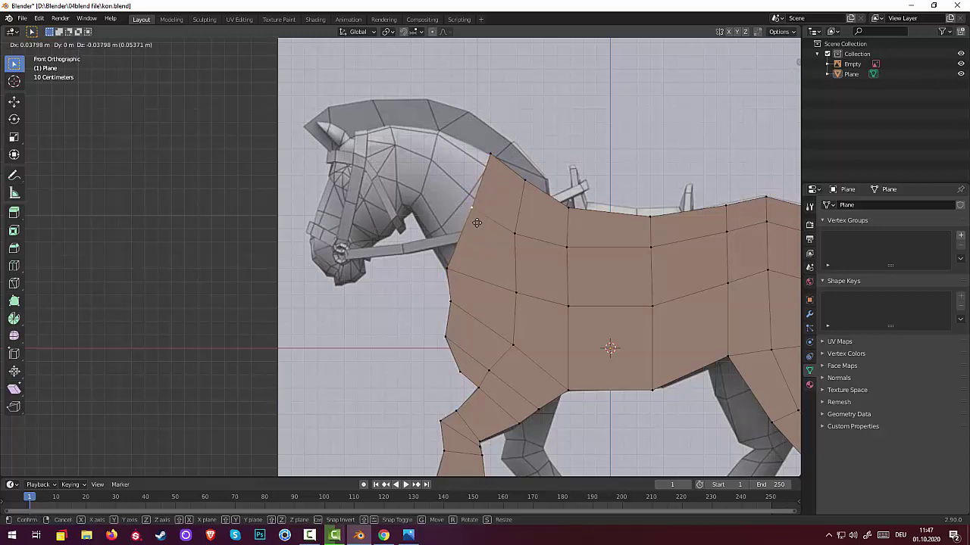
pyautogui.click(476, 223)
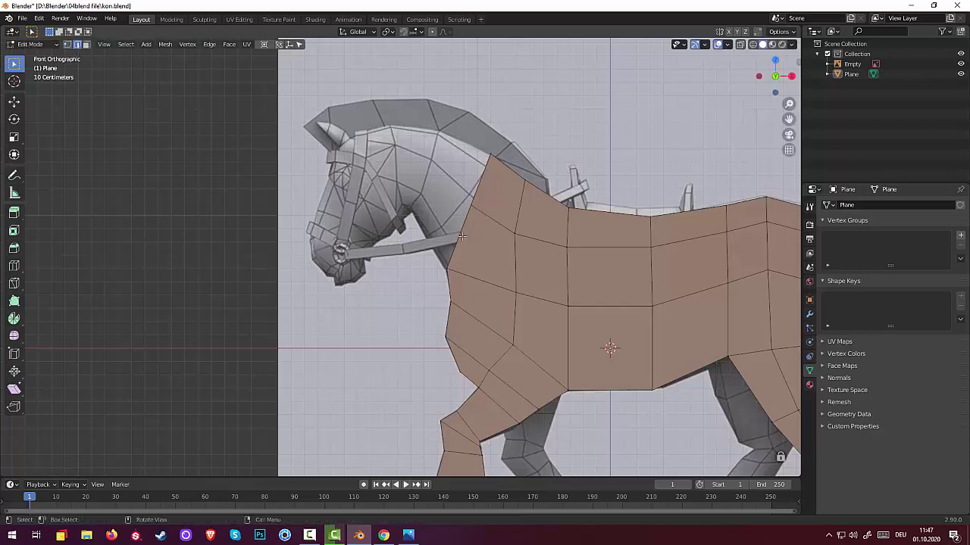
pyautogui.press('g')
pyautogui.click(465, 232)
# Extrude the top neck edge along the mane, then rotate, narrow and reposition it
pyautogui.press('g')
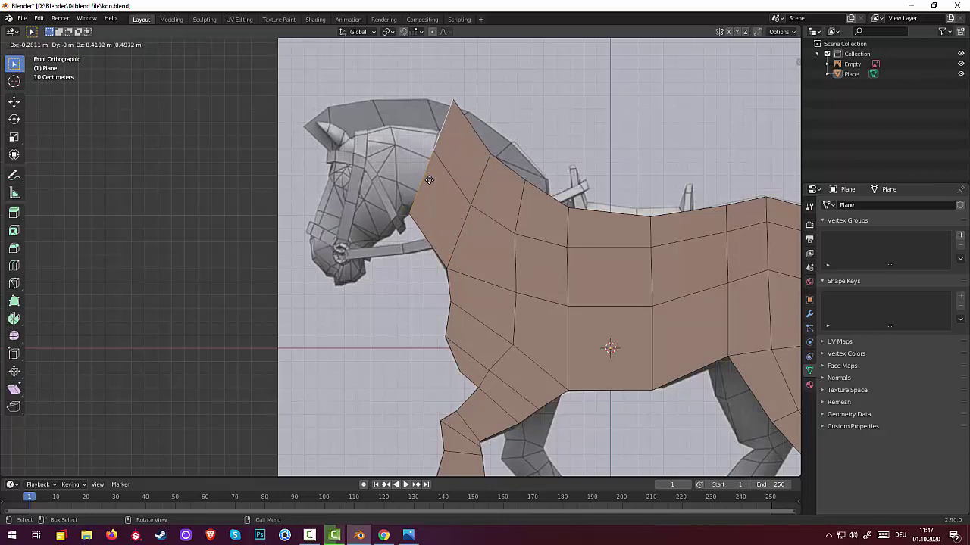
pyautogui.click(430, 182)
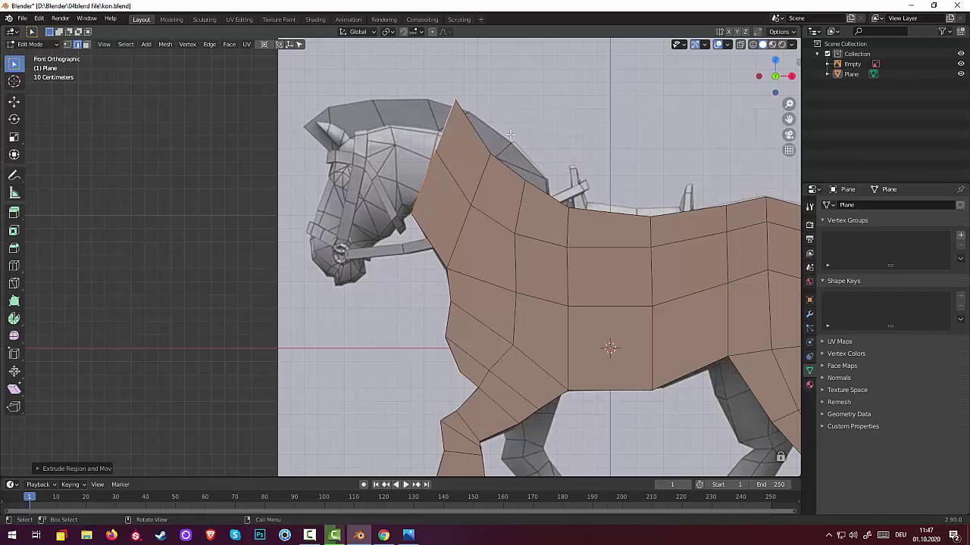
pyautogui.press('r')
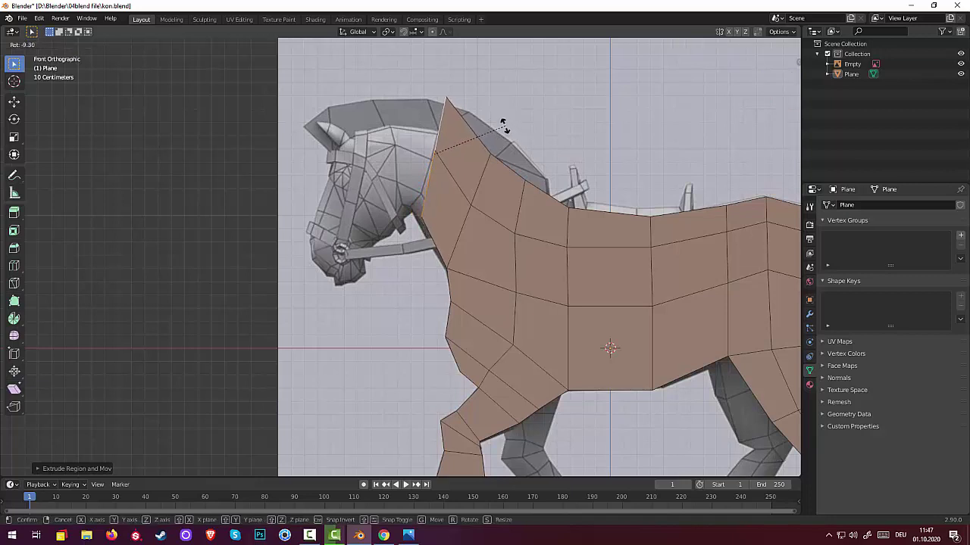
pyautogui.click(506, 132)
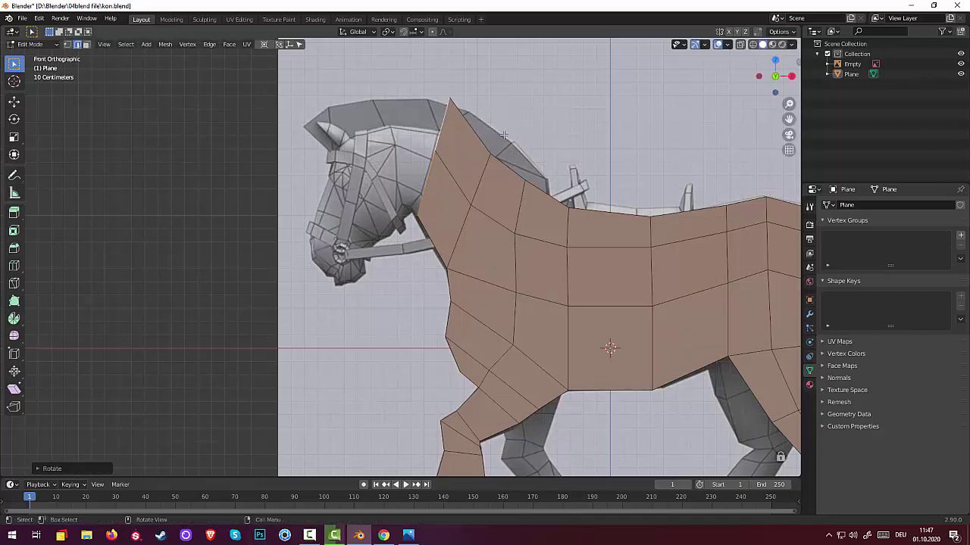
pyautogui.press('s')
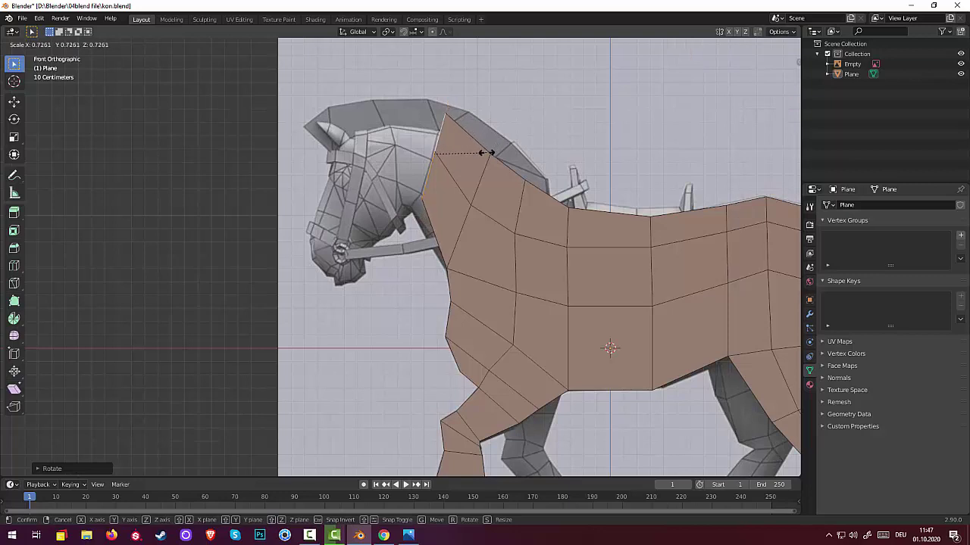
pyautogui.click(486, 152)
pyautogui.press('g')
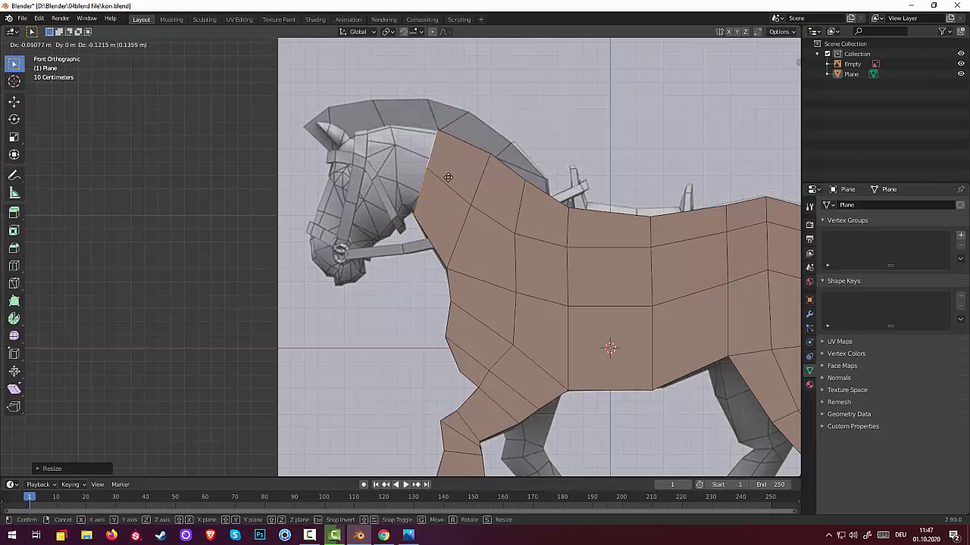
pyautogui.click(447, 177)
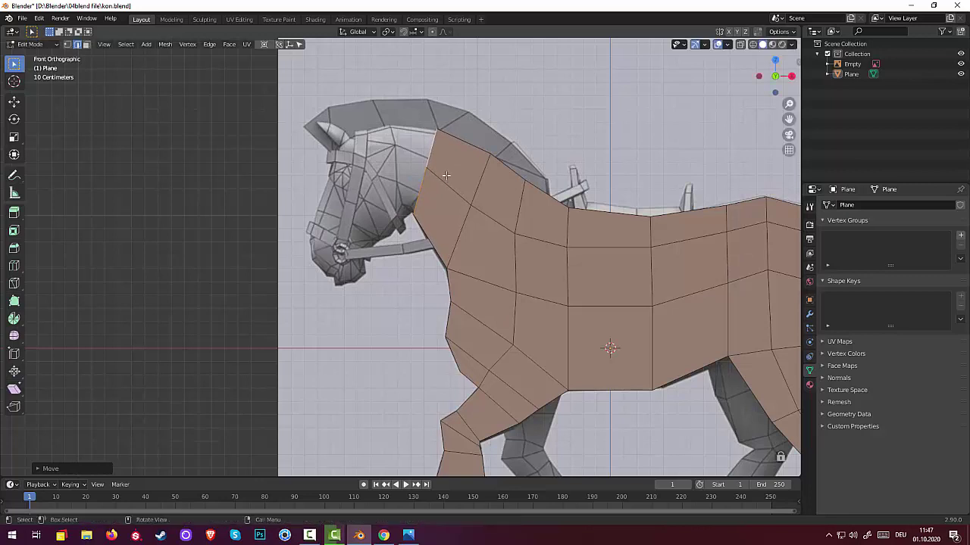
# Extrude a second neck section to the top of the neck and rotate it into line
pyautogui.press('g')
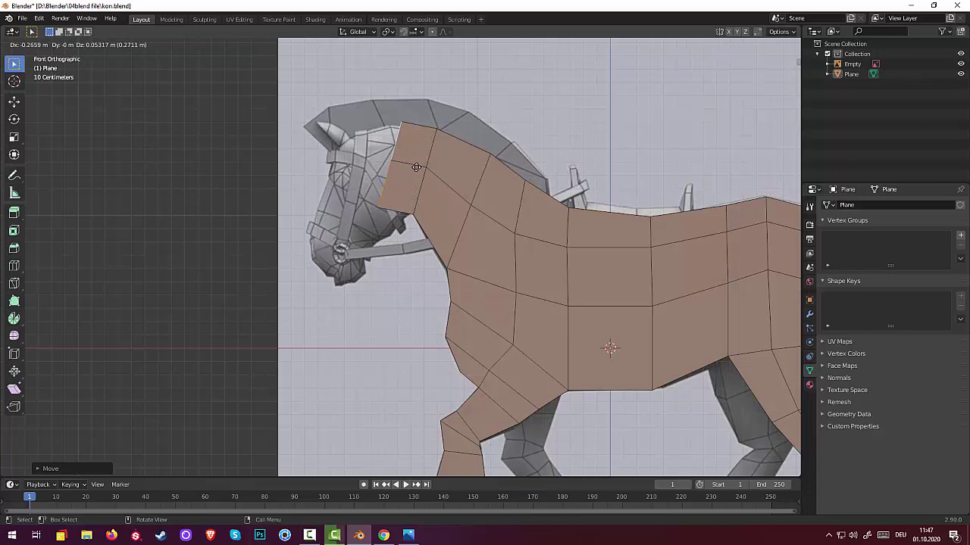
pyautogui.click(416, 166)
pyautogui.press('r')
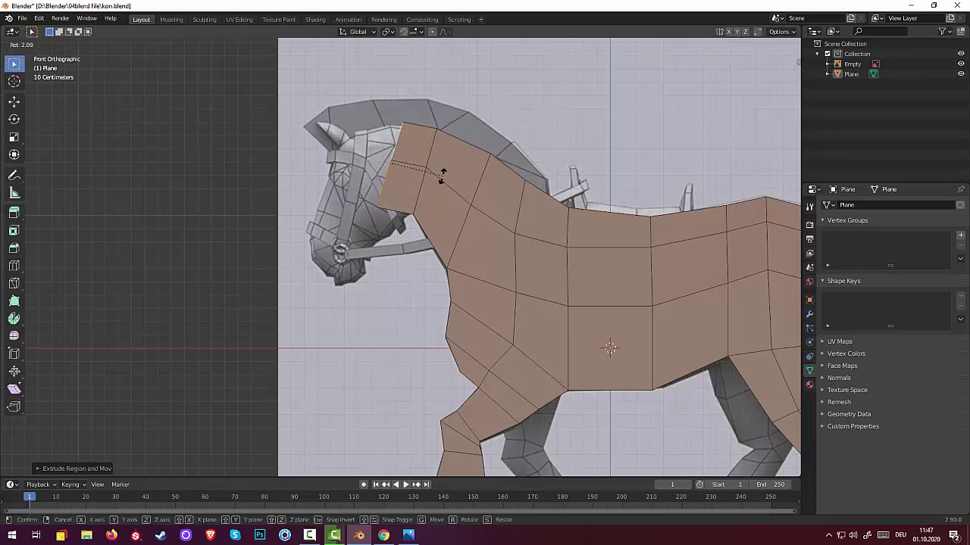
pyautogui.click(405, 157)
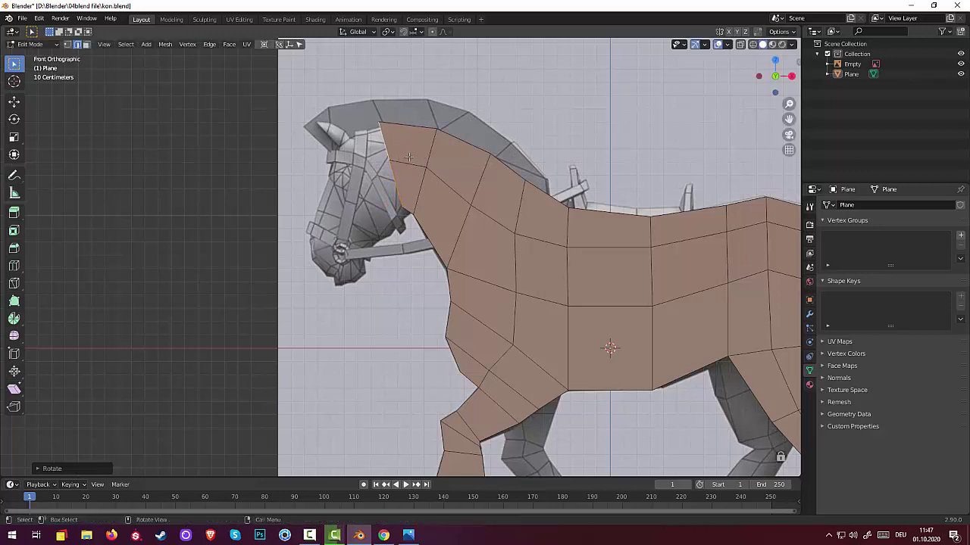
pyautogui.press('g')
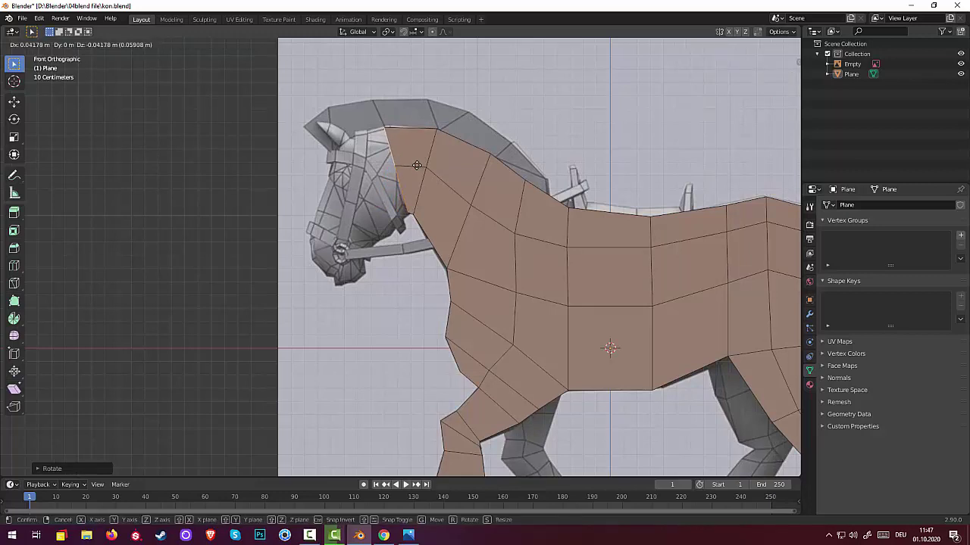
# Settle the top neck vertex and edge in position toward the head
pyautogui.click(418, 164)
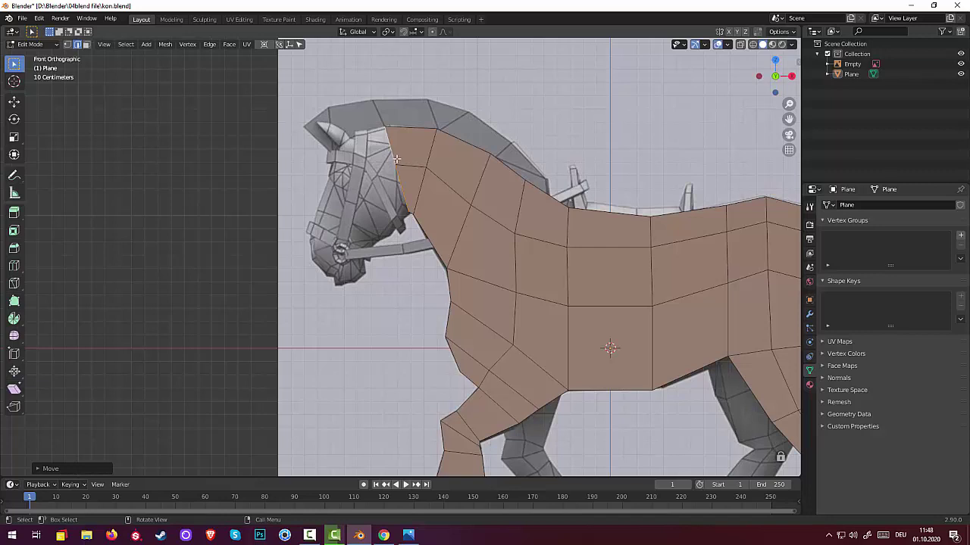
pyautogui.press('g')
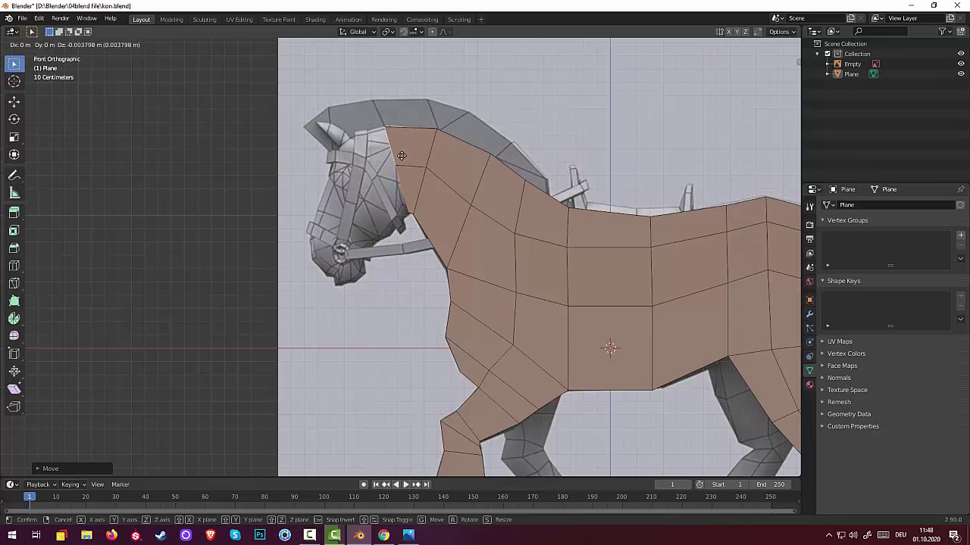
pyautogui.click(402, 156)
# Extrude a new section over the head, rotating, resizing and moving it to match the reference
pyautogui.press('g')
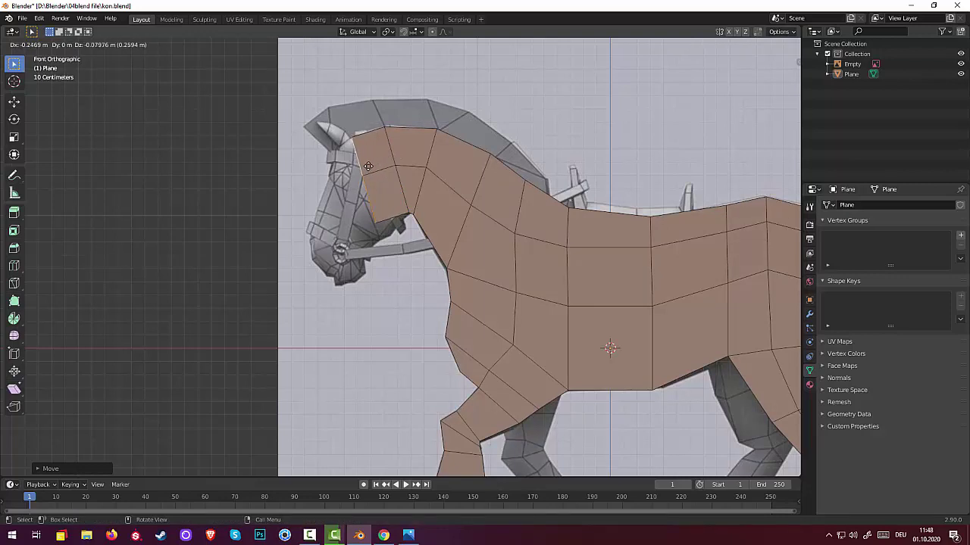
pyautogui.click(369, 163)
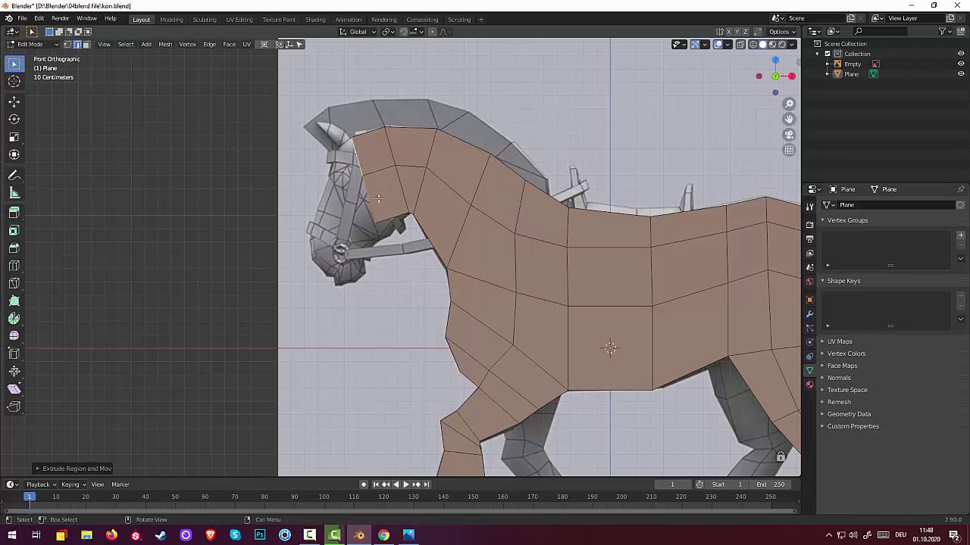
pyautogui.press('r')
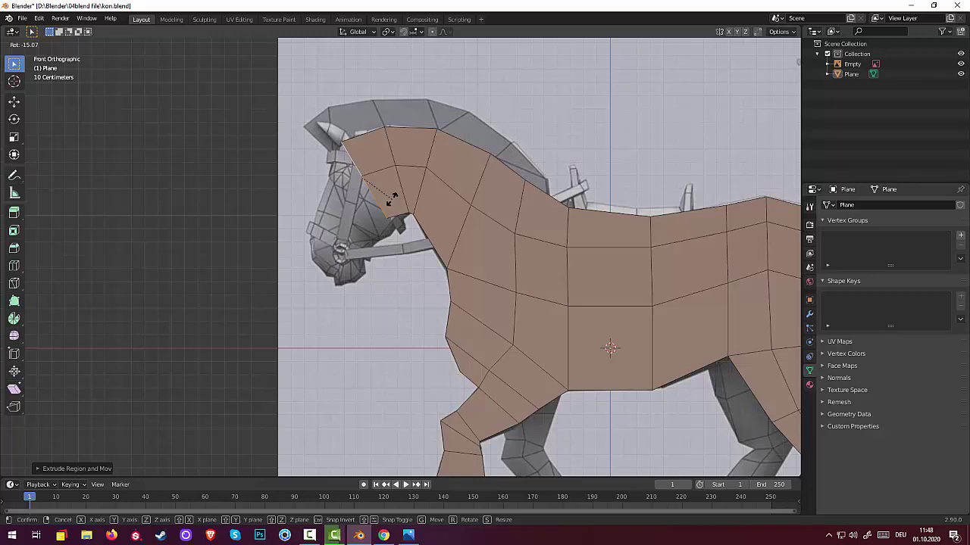
pyautogui.click(391, 198)
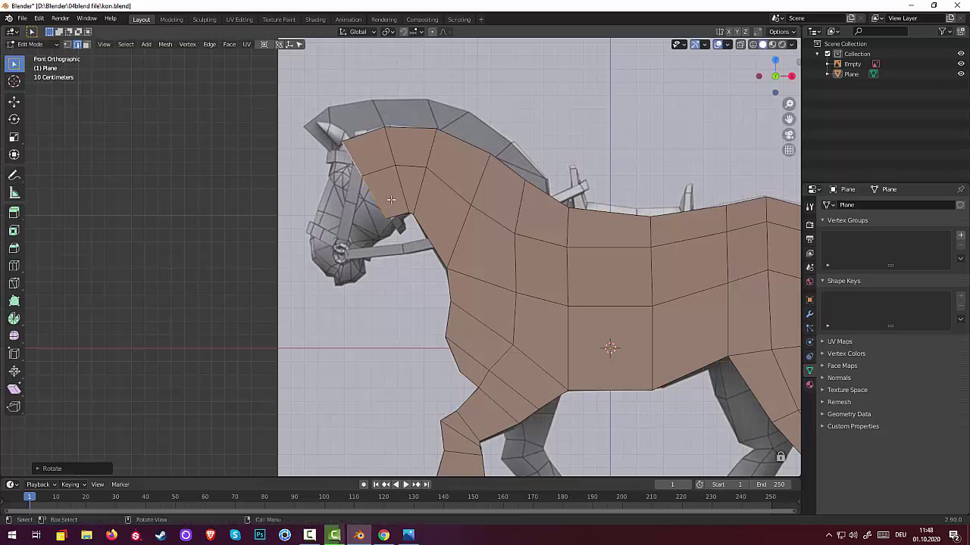
pyautogui.press('s')
pyautogui.click(392, 204)
pyautogui.press('g')
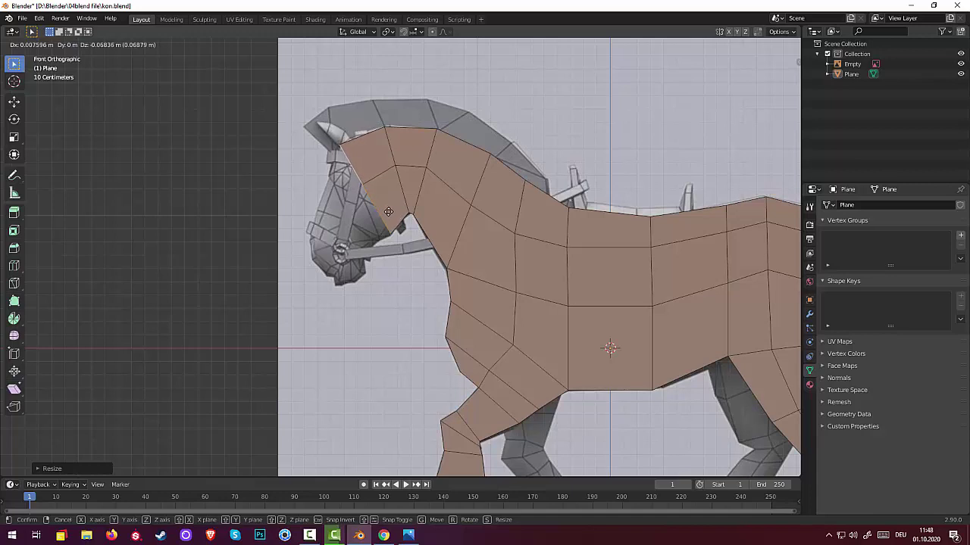
pyautogui.click(389, 211)
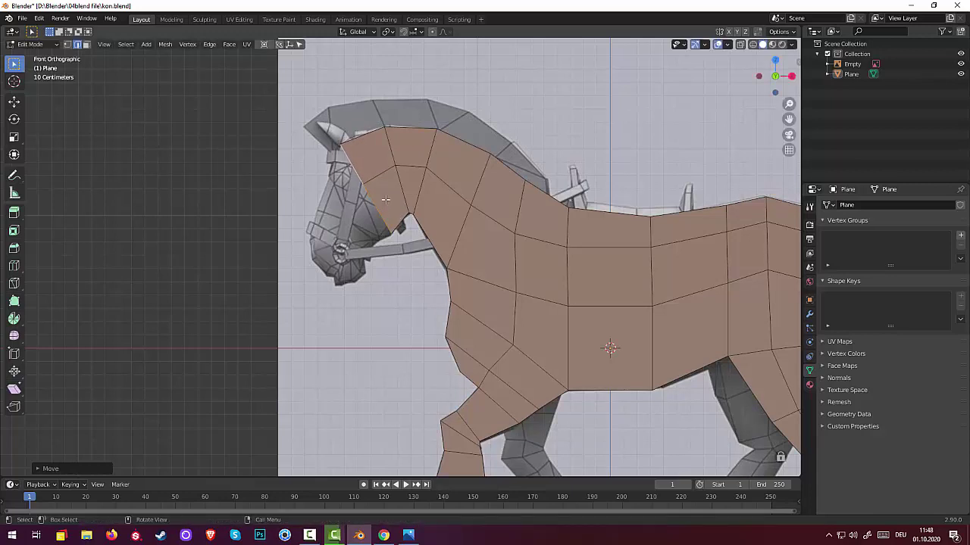
# Extrude another section forward onto the horse's forehead
pyautogui.press('g')
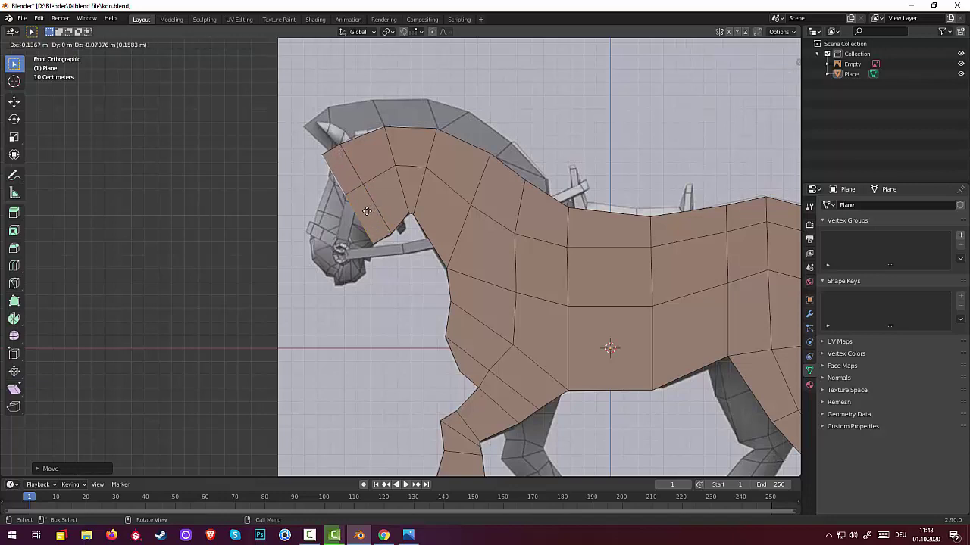
pyautogui.click(364, 213)
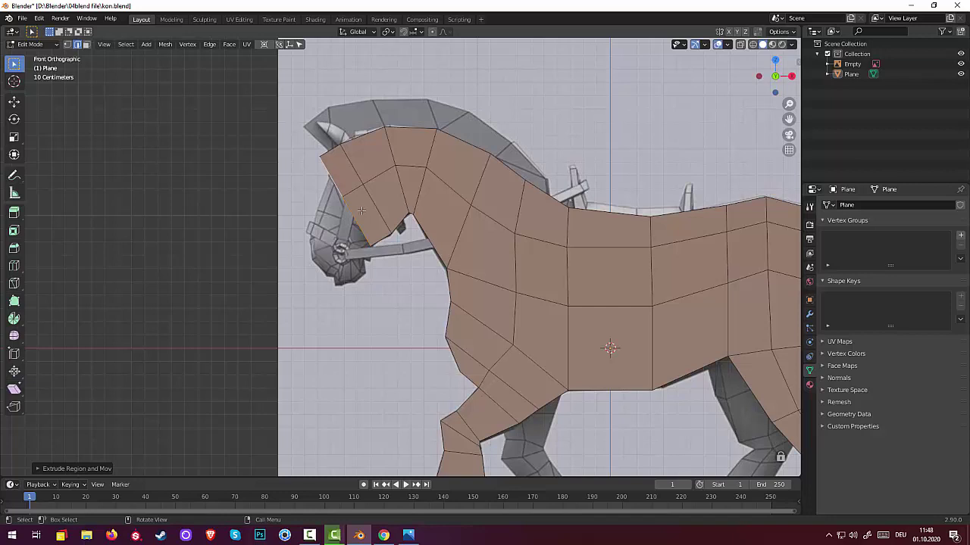
pyautogui.press('1')
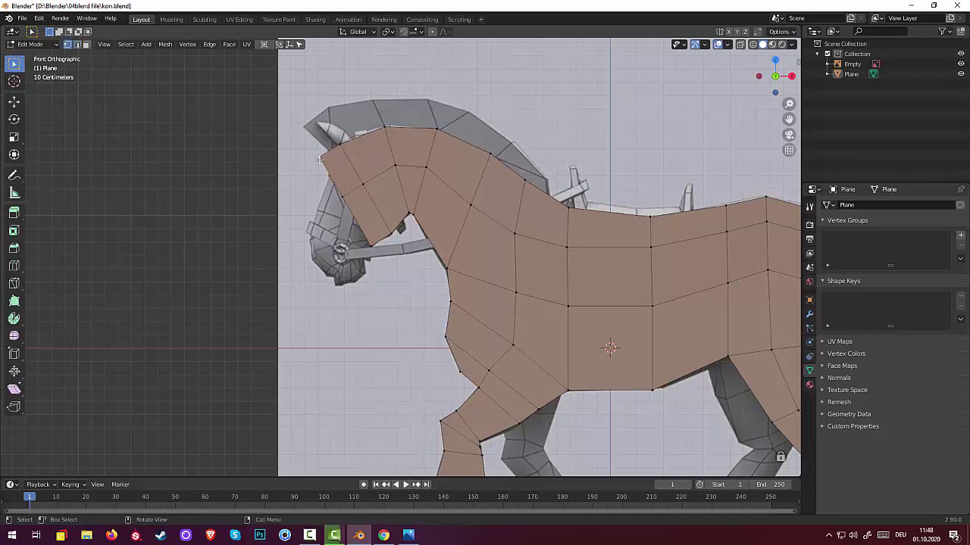
# Nudge the head's front corner vertex into place and clear the selection
pyautogui.click(320, 161)
pyautogui.press('g')
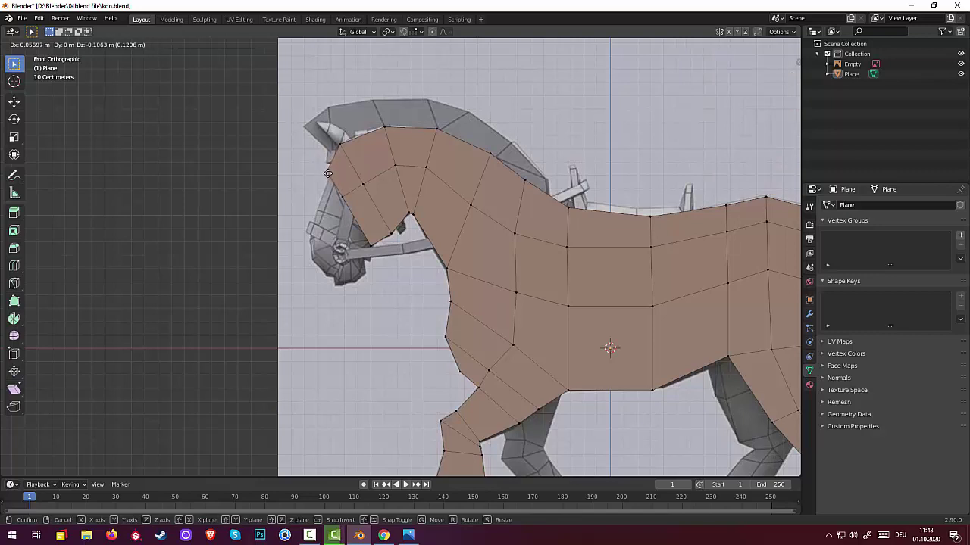
pyautogui.click(327, 175)
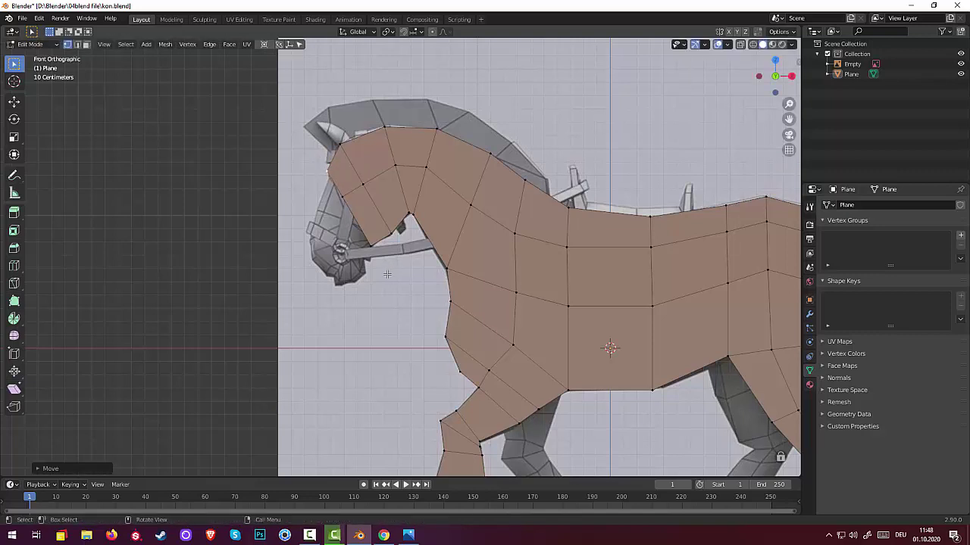
pyautogui.click(347, 211)
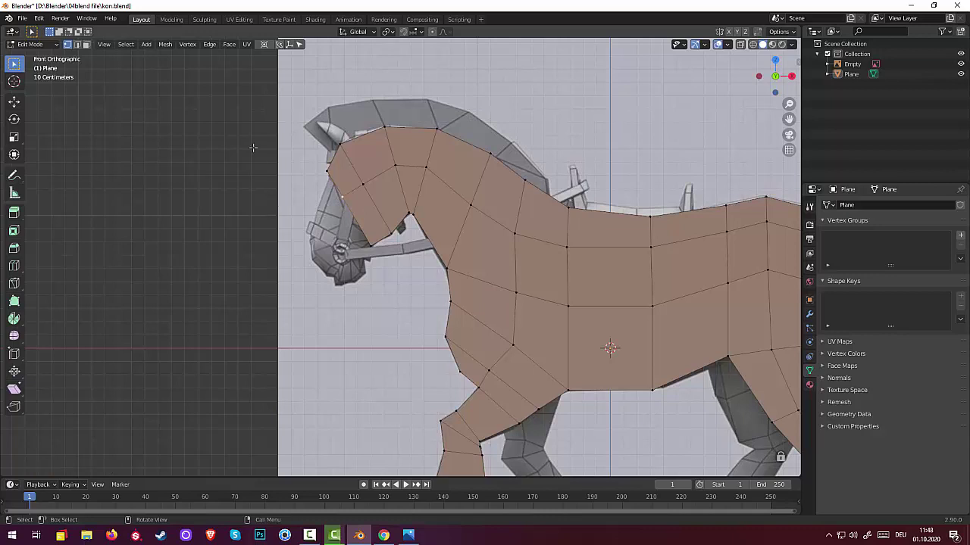
pyautogui.click(86, 44)
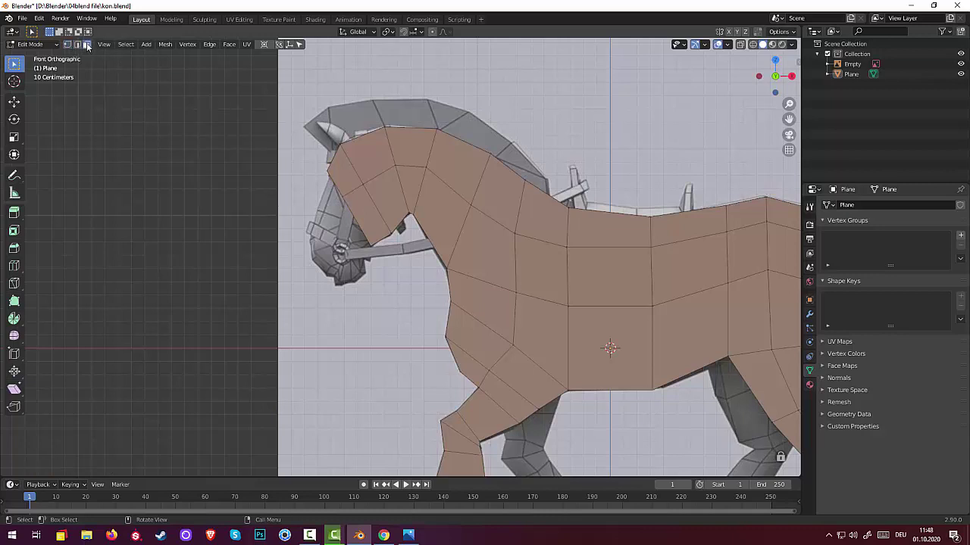
pyautogui.click(336, 186)
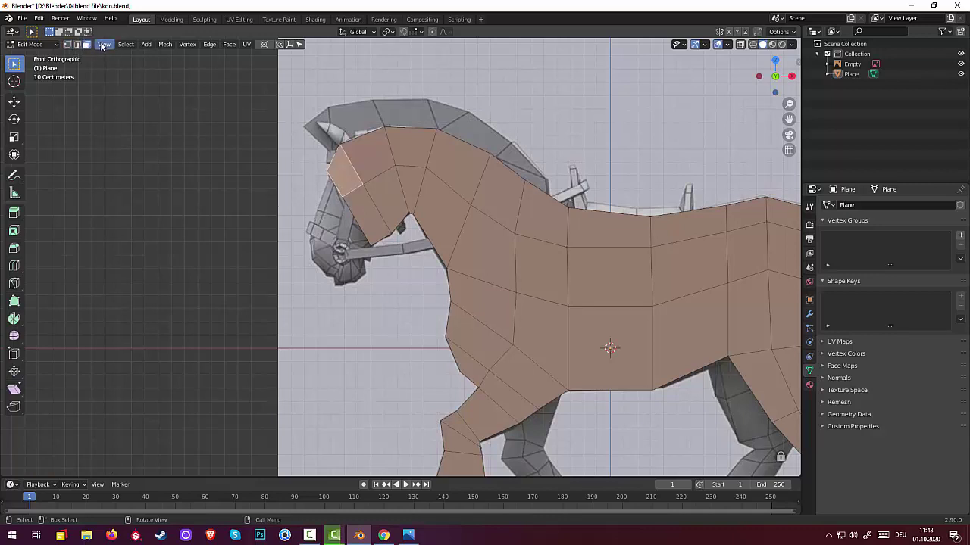
pyautogui.hotkey('alt', 'a')
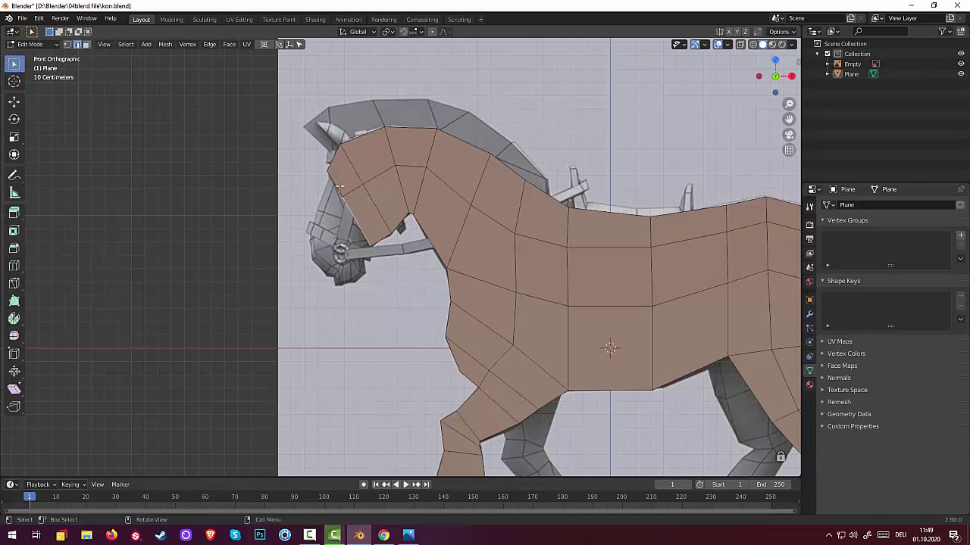
pyautogui.press('shift')
# Extrude the head's front edge outward and fit its vertex onto the outline
pyautogui.press('g')
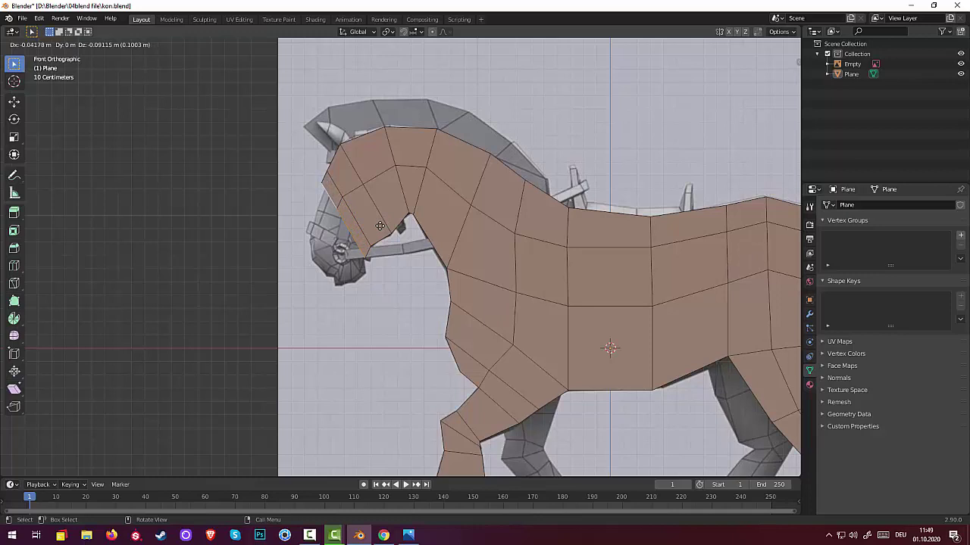
pyautogui.click(380, 226)
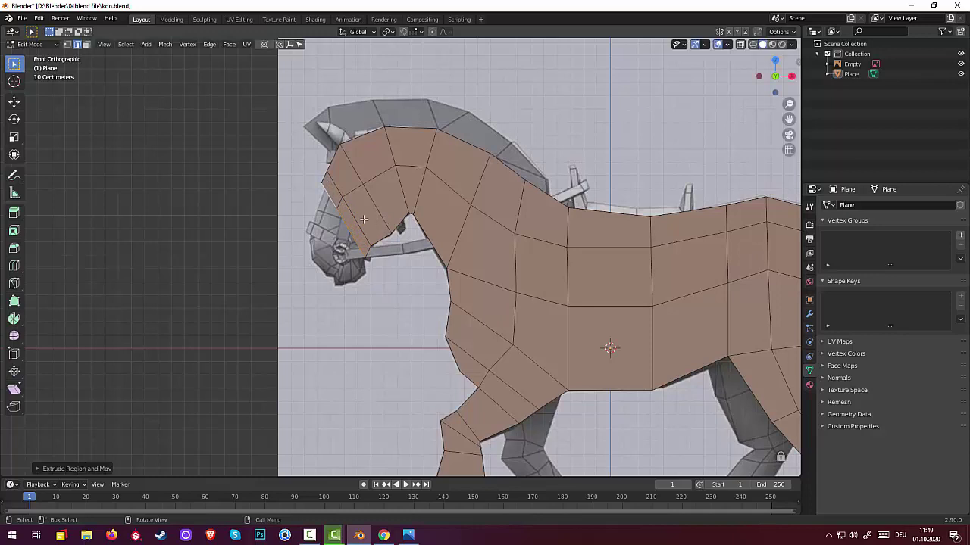
pyautogui.press('1')
pyautogui.click(323, 182)
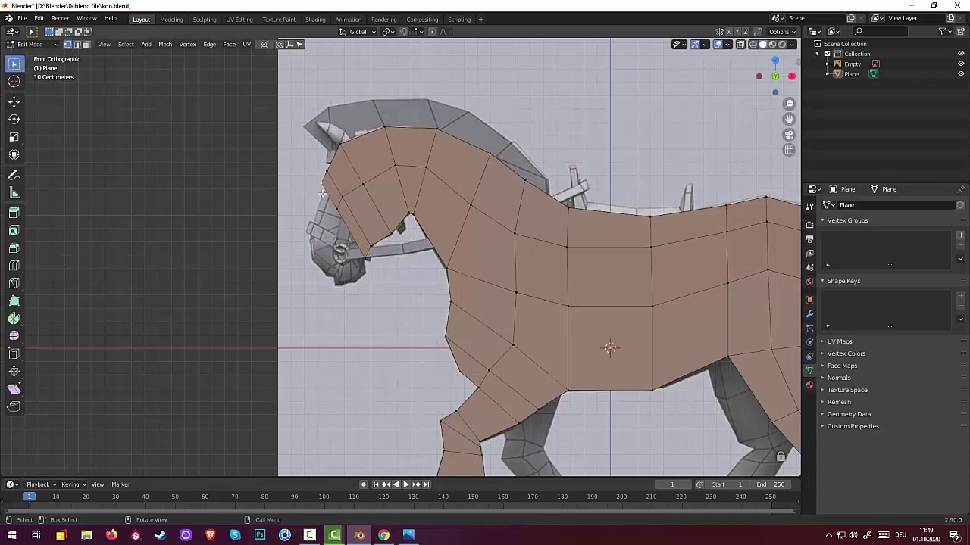
pyautogui.press('g')
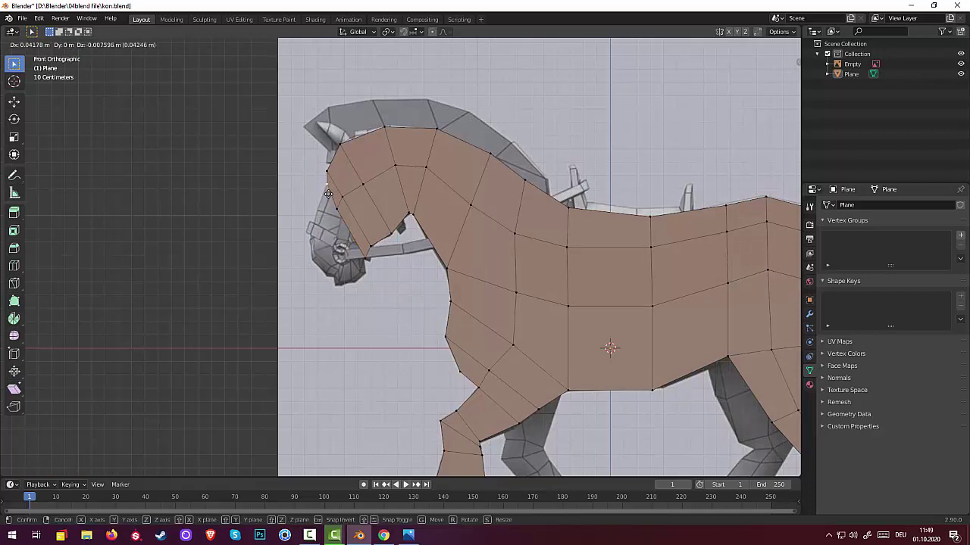
pyautogui.click(328, 194)
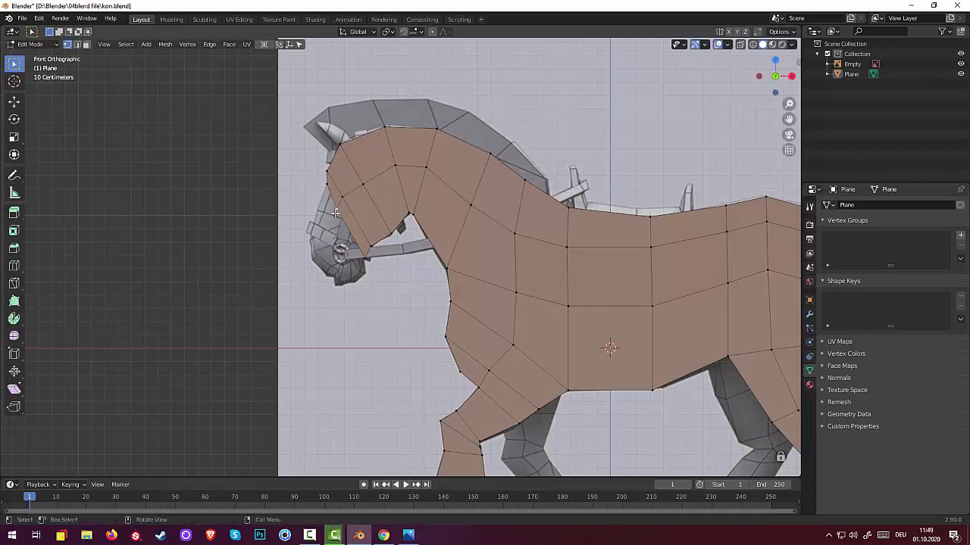
# Move several head-edge and muzzle vertices onto the reference head outline
pyautogui.press('g')
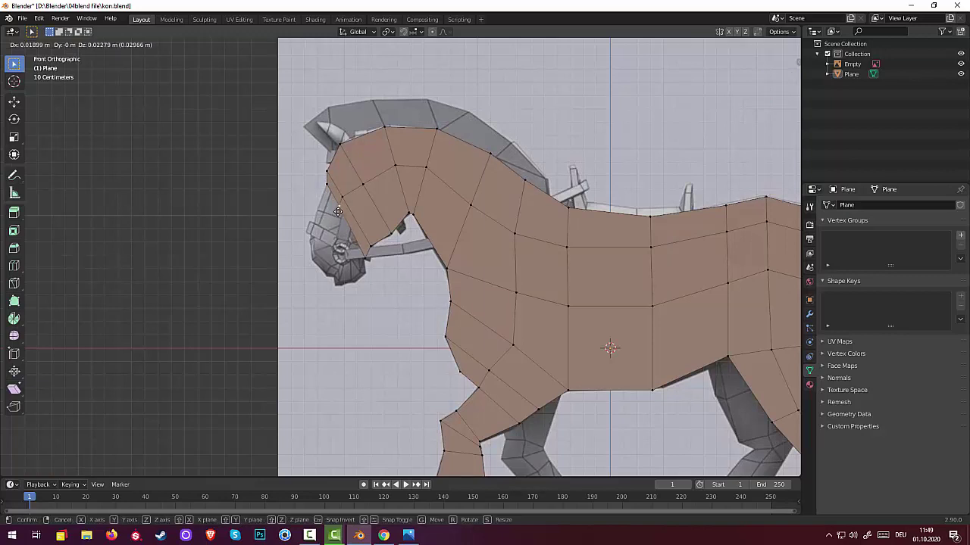
pyautogui.click(337, 203)
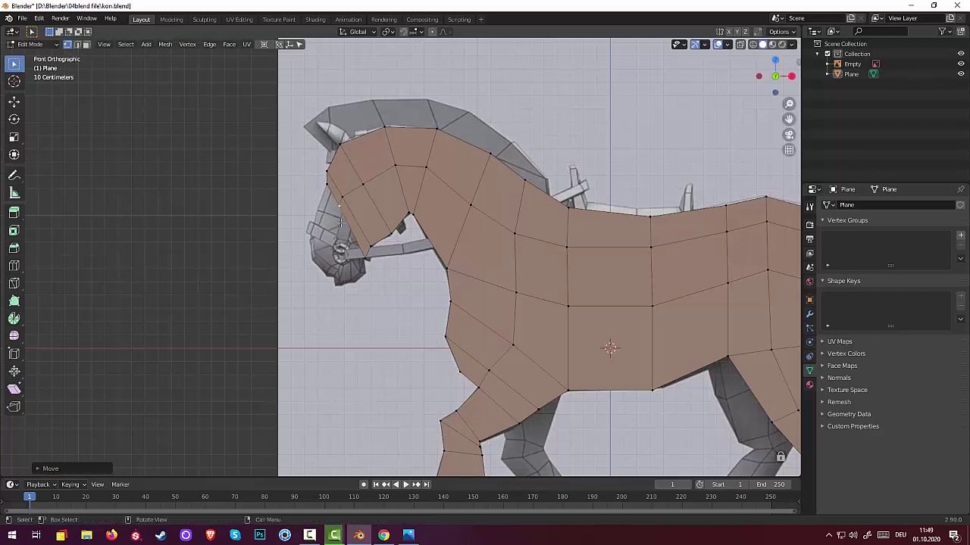
pyautogui.press('g')
pyautogui.click(368, 265)
pyautogui.click(326, 183)
pyautogui.press('g')
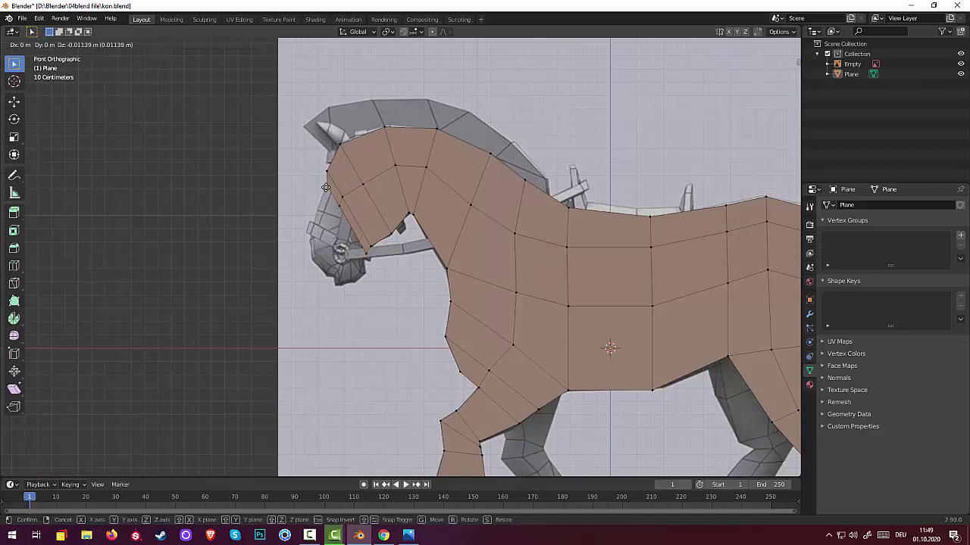
pyautogui.click(325, 188)
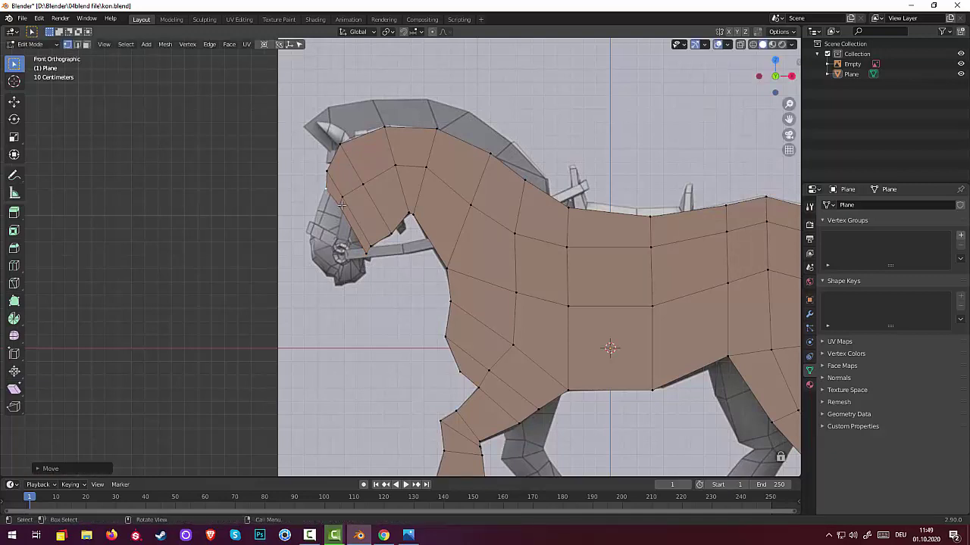
pyautogui.press('g')
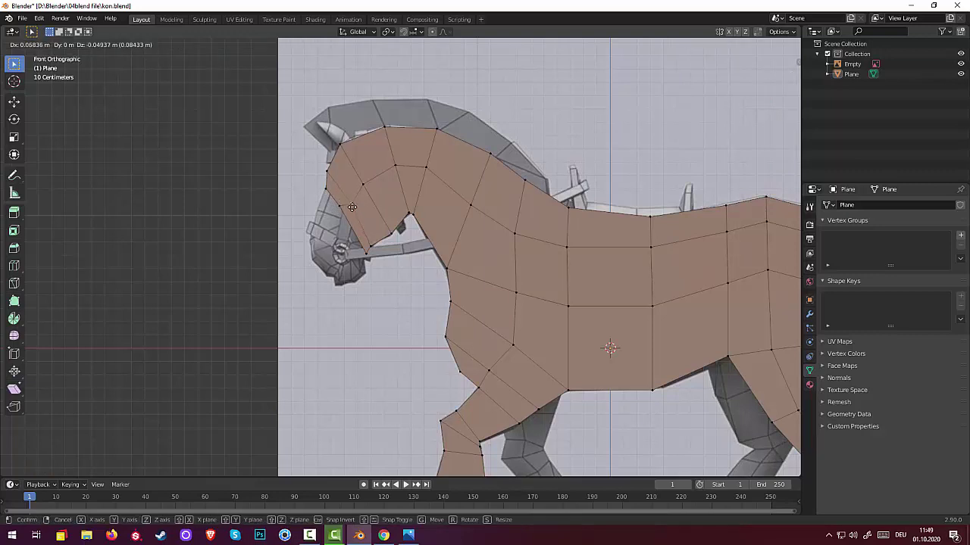
pyautogui.click(340, 205)
pyautogui.press('g')
pyautogui.click(346, 217)
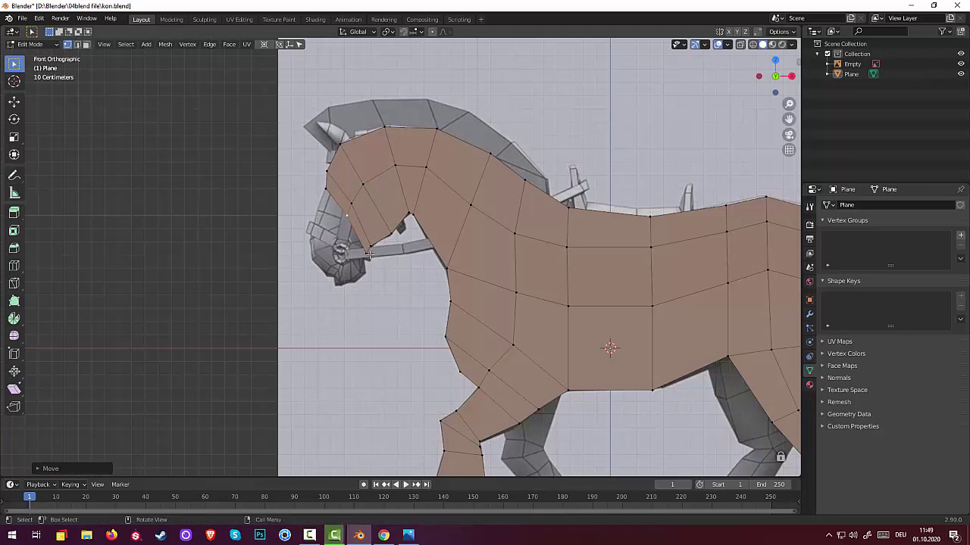
# Extrude the front head edge toward the muzzle, rotating and moving it to match the nose
pyautogui.press('2')
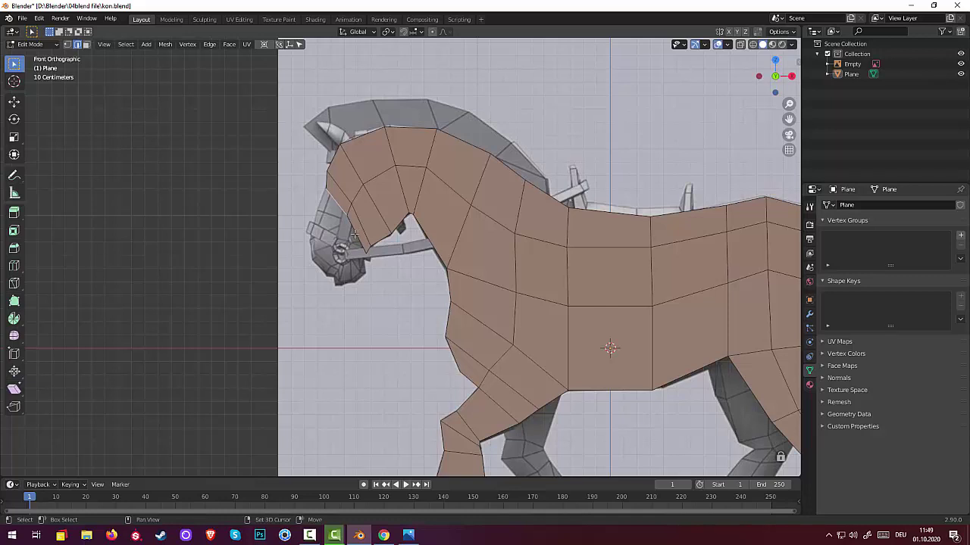
pyautogui.press('g')
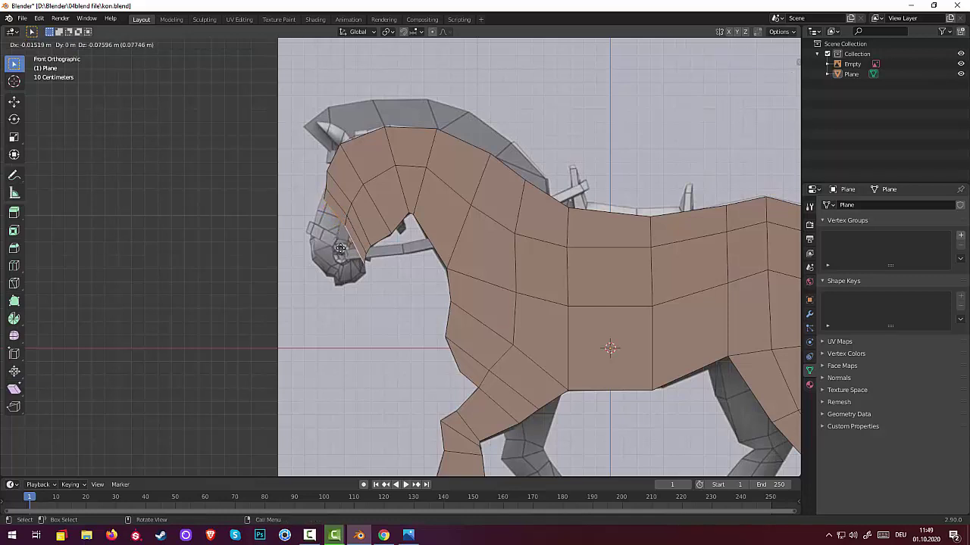
pyautogui.click(339, 250)
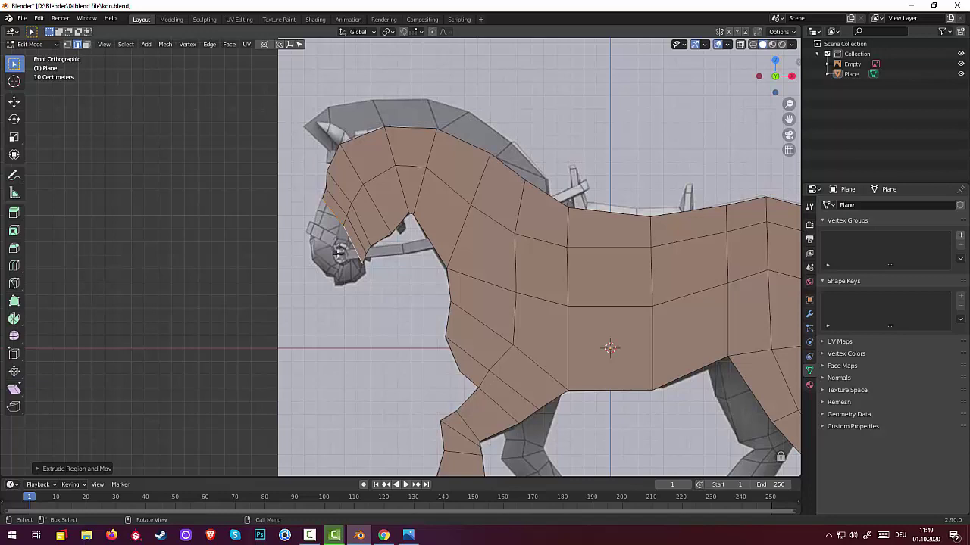
pyautogui.press('r')
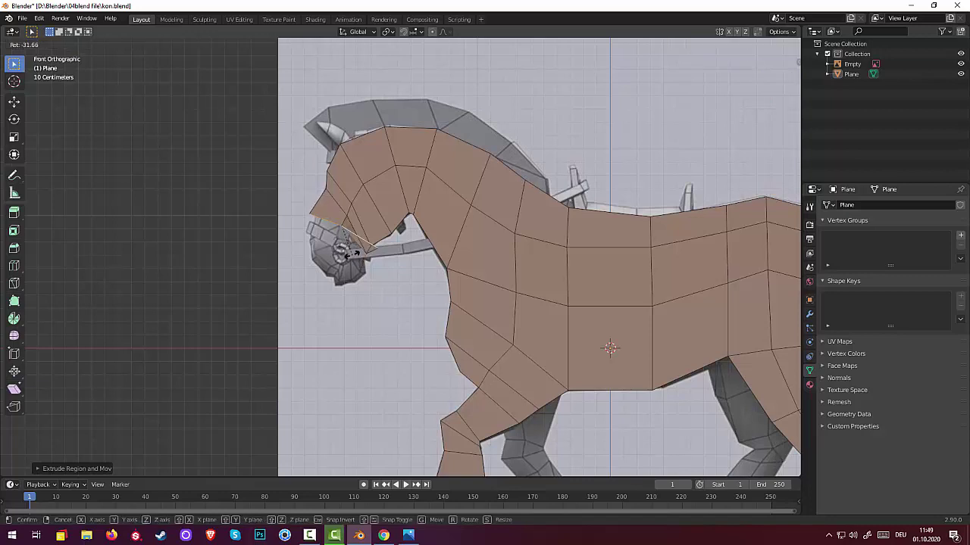
pyautogui.click(349, 256)
pyautogui.press('g')
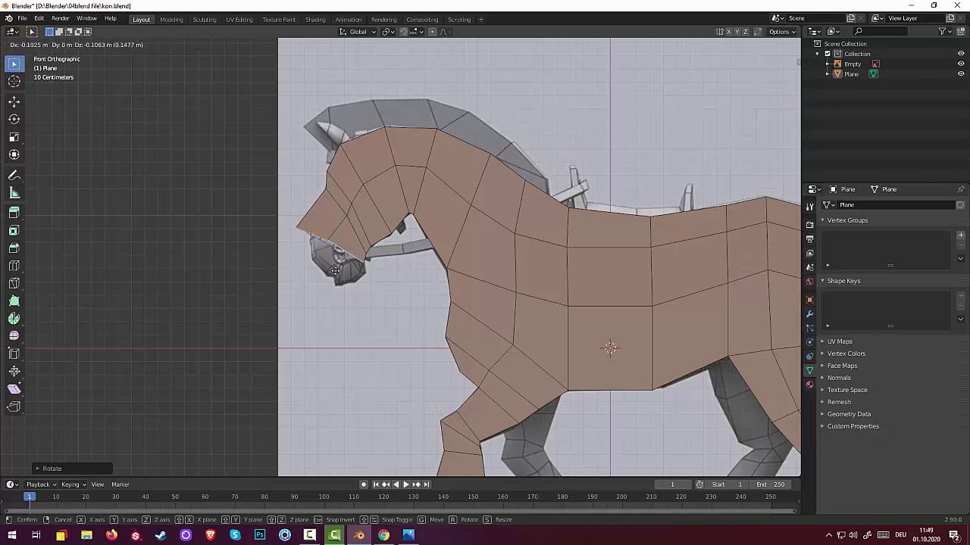
pyautogui.click(338, 272)
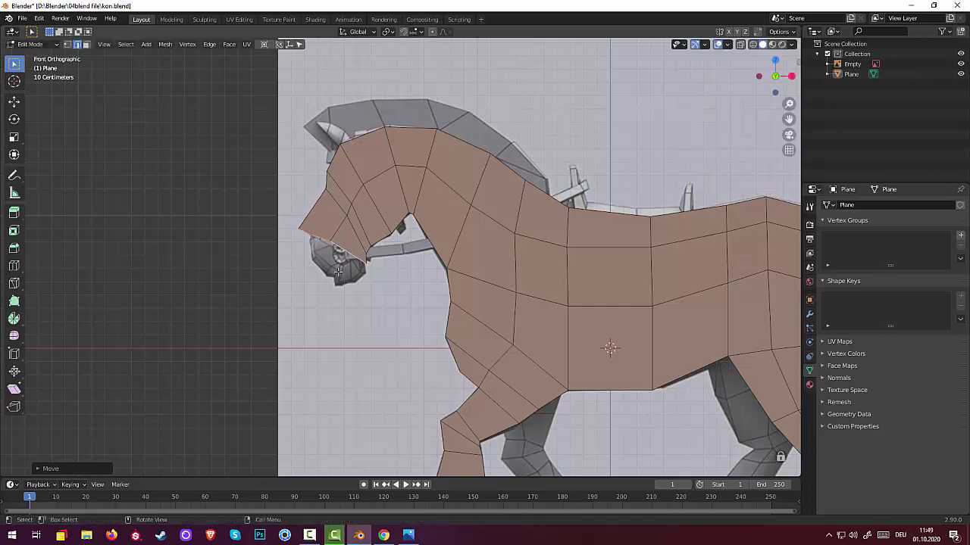
# Pull the muzzle-tip vertex down onto the reference outline
pyautogui.click(305, 247)
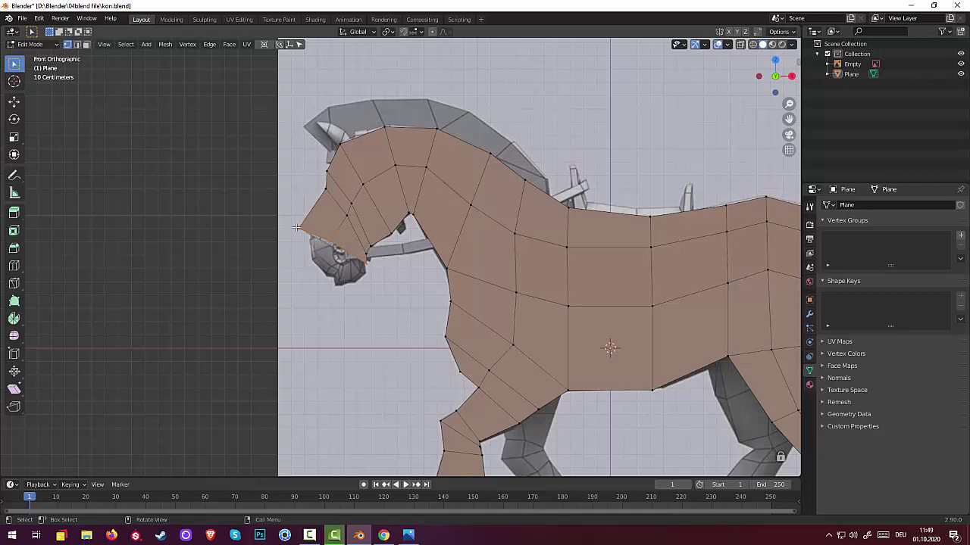
pyautogui.moveTo(296, 227); pyautogui.dragTo(297, 235)
pyautogui.press('g')
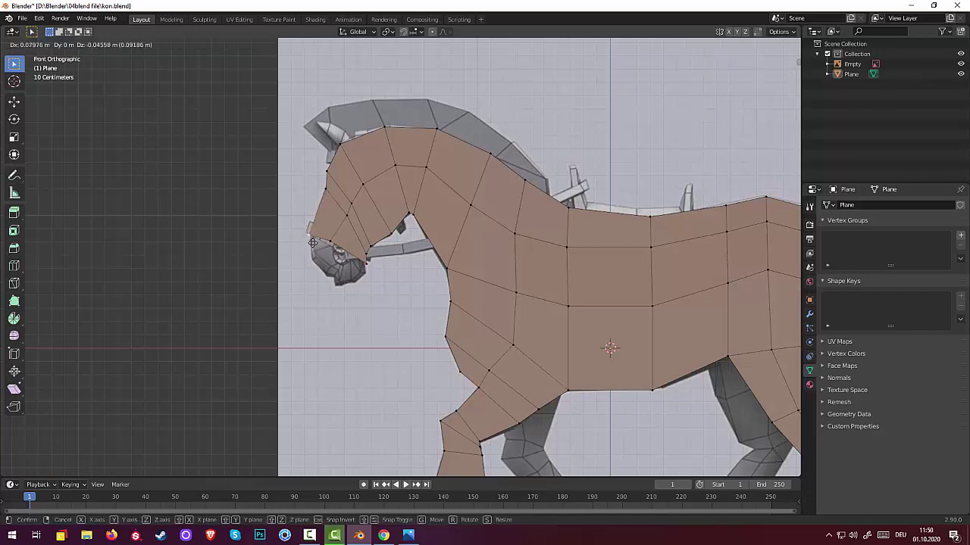
pyautogui.click(309, 238)
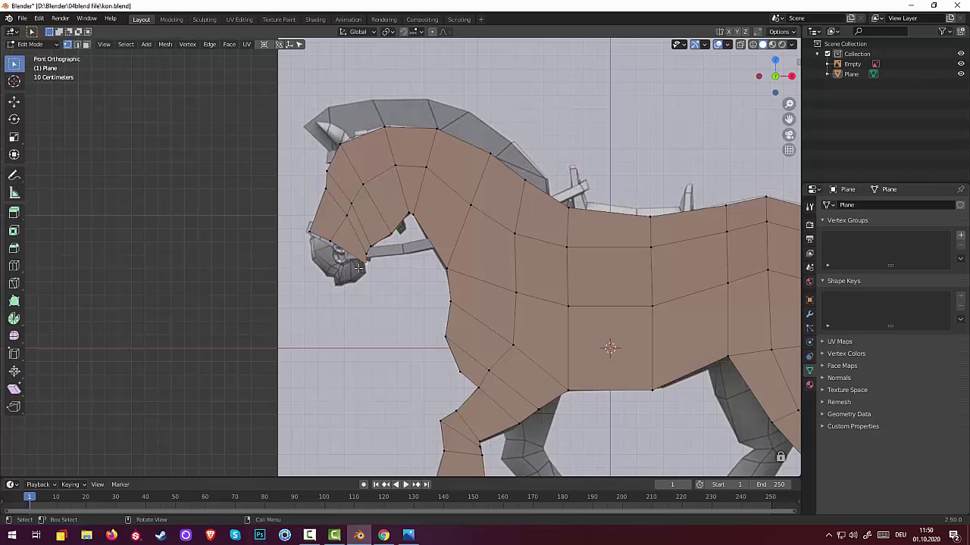
# Place the nose vertex, then extrude the nose edge down toward the chin
pyautogui.press('g')
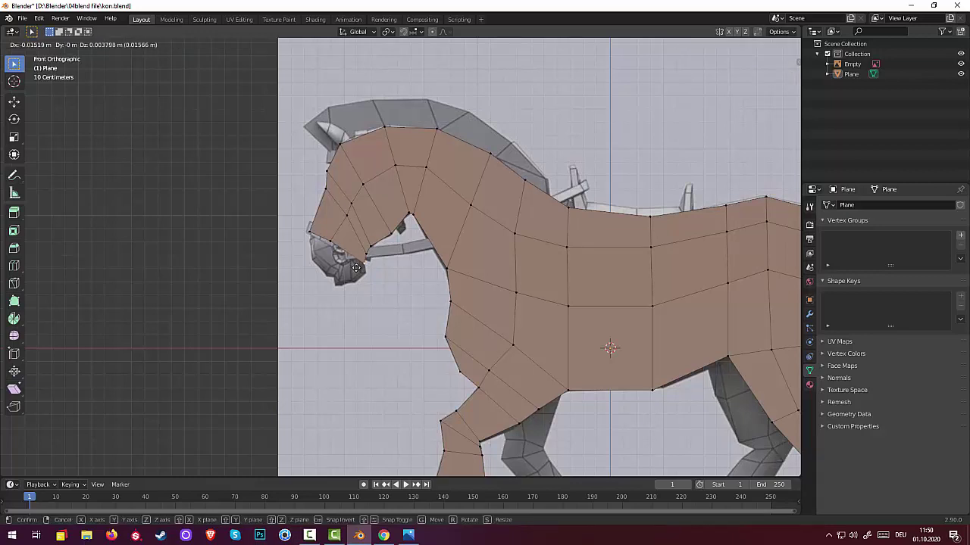
pyautogui.click(355, 268)
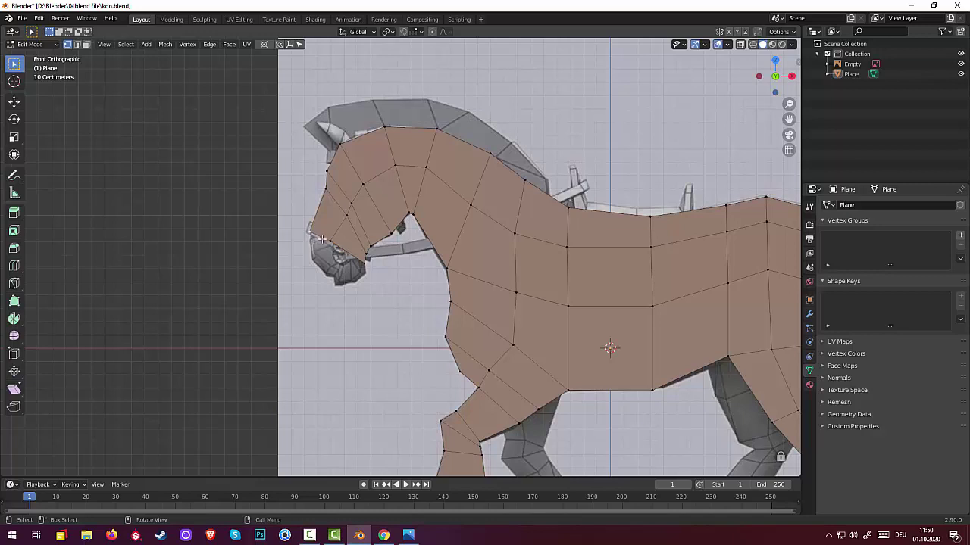
pyautogui.press('2')
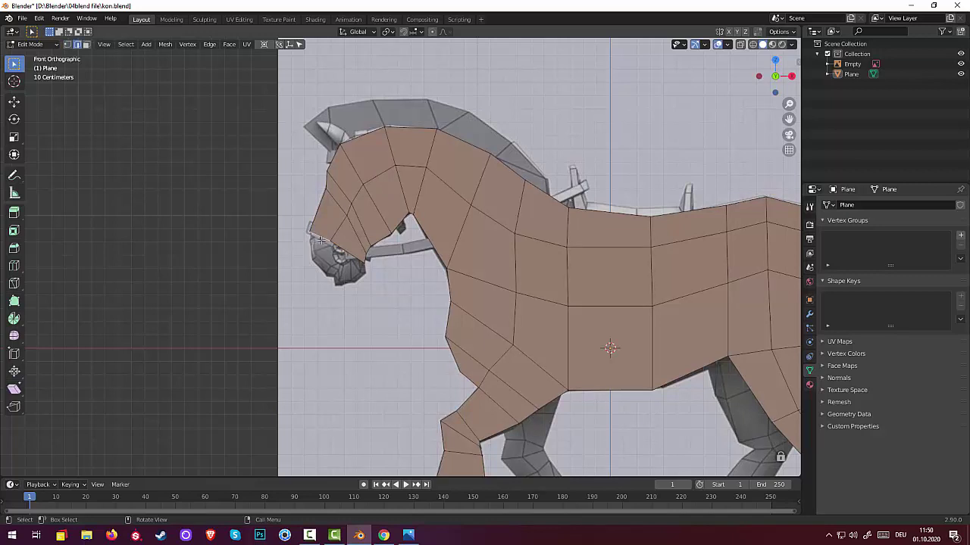
pyautogui.press('g')
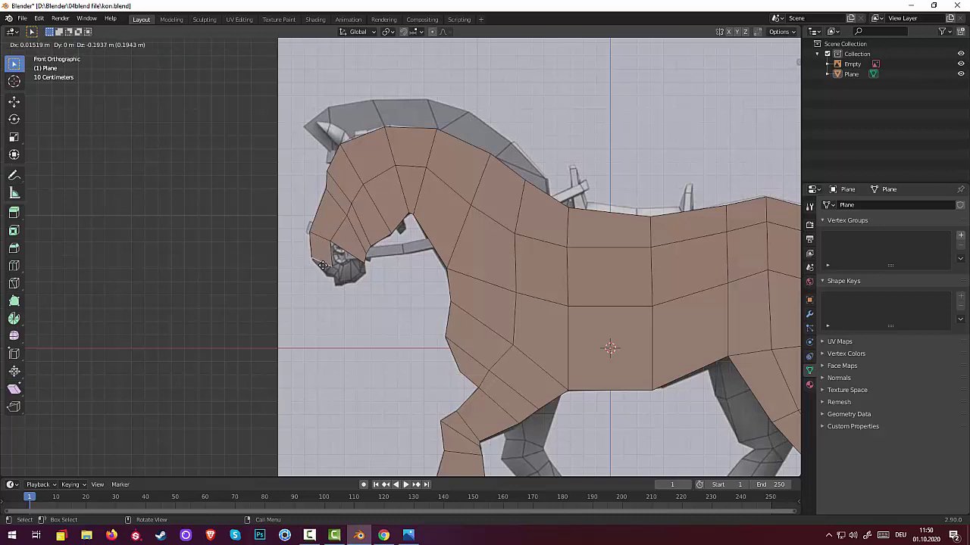
pyautogui.click(323, 265)
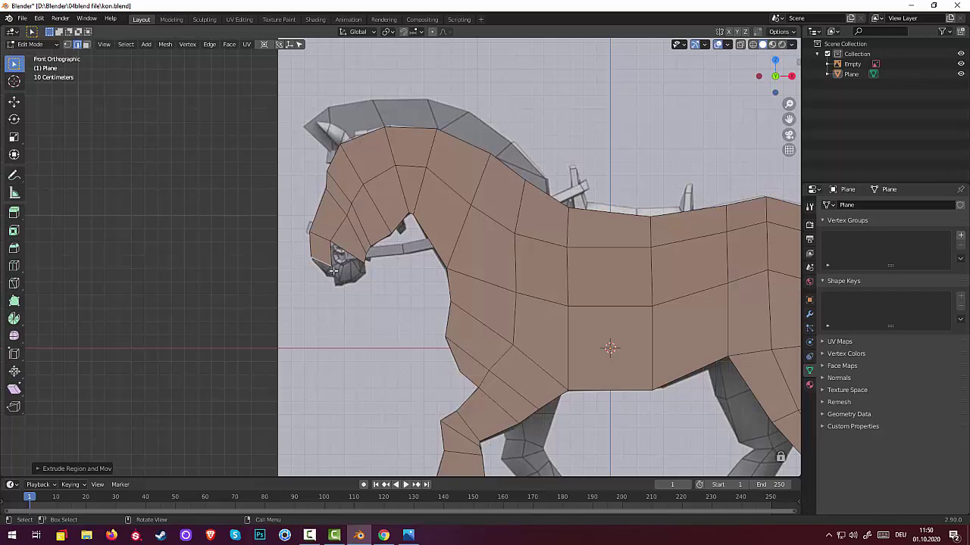
# Move the new chin vertex and the under-muzzle vertex lower along the jaw outline
pyautogui.press('1')
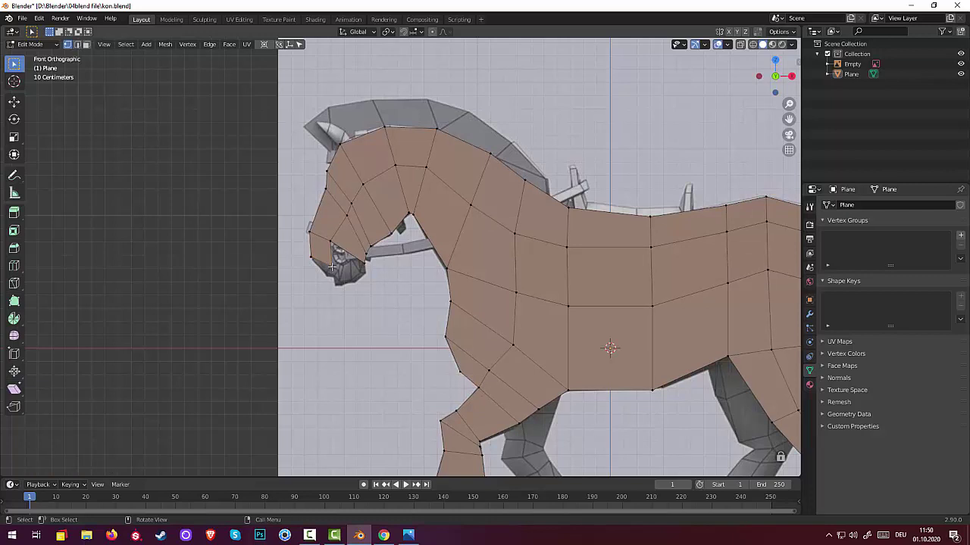
pyautogui.press('g')
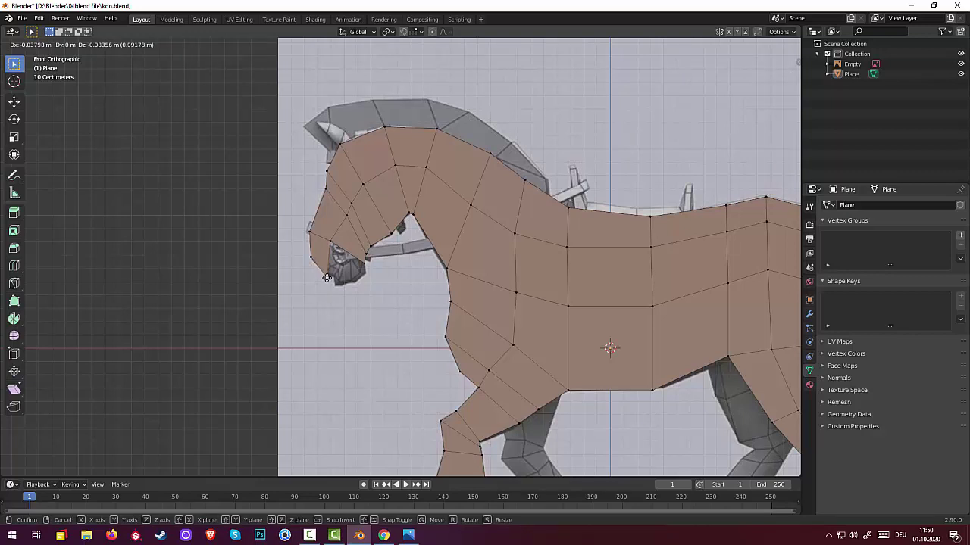
pyautogui.click(327, 278)
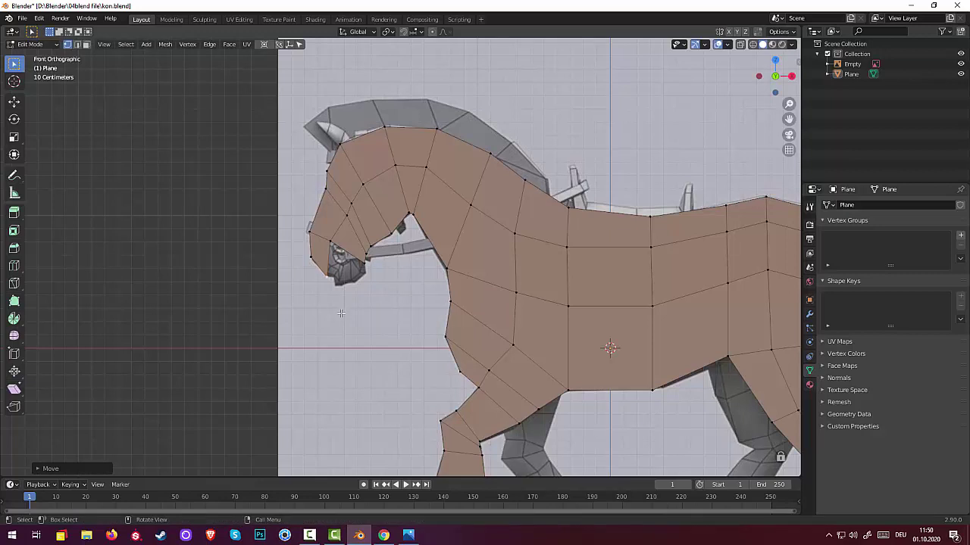
pyautogui.click(342, 251)
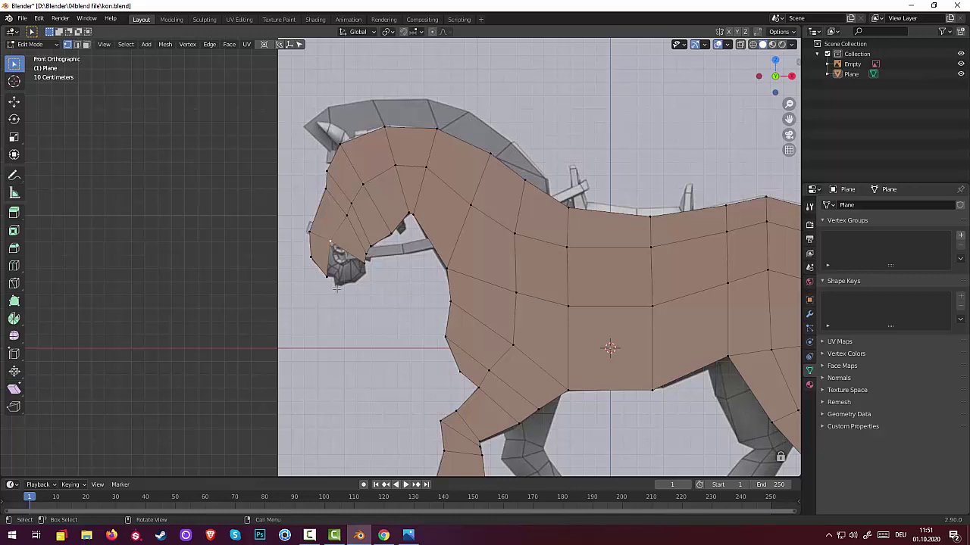
pyautogui.press('g')
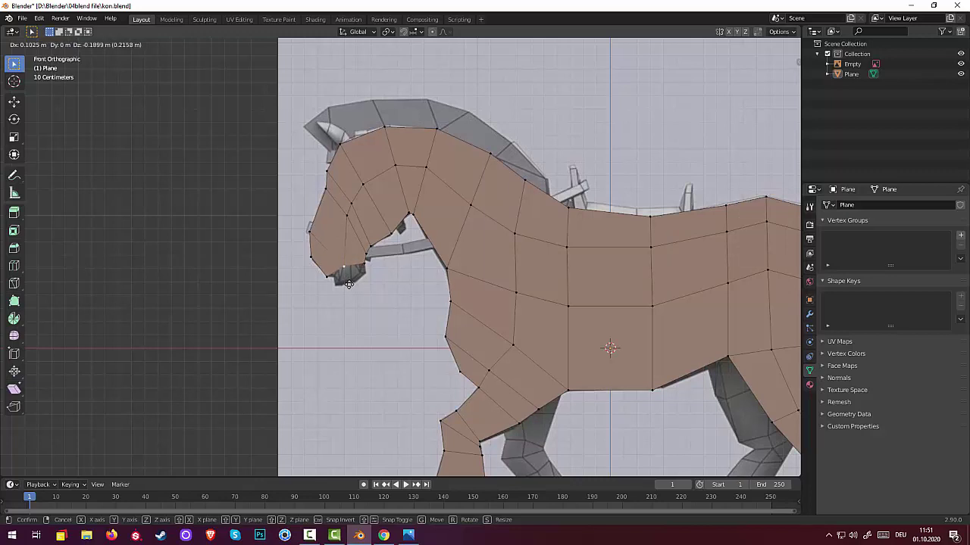
pyautogui.click(349, 284)
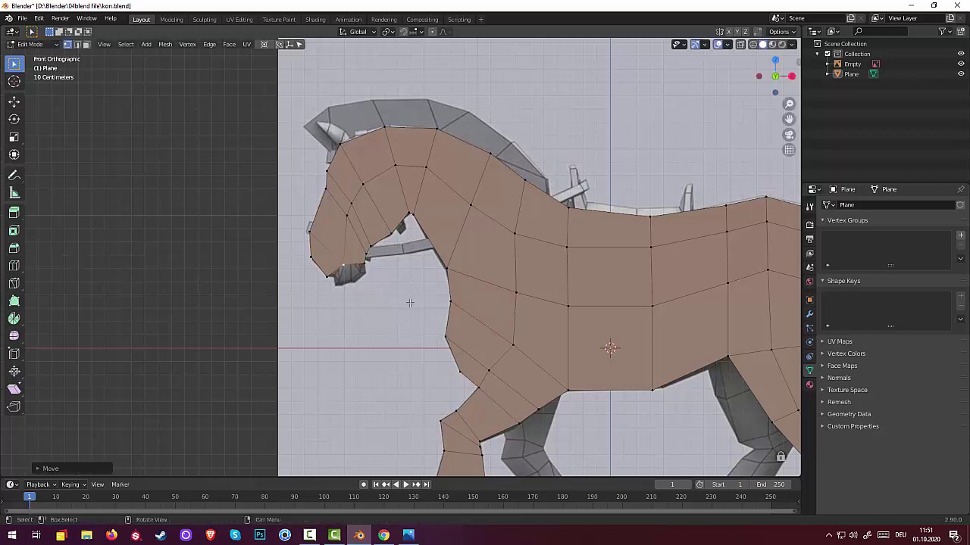
pyautogui.click(336, 274)
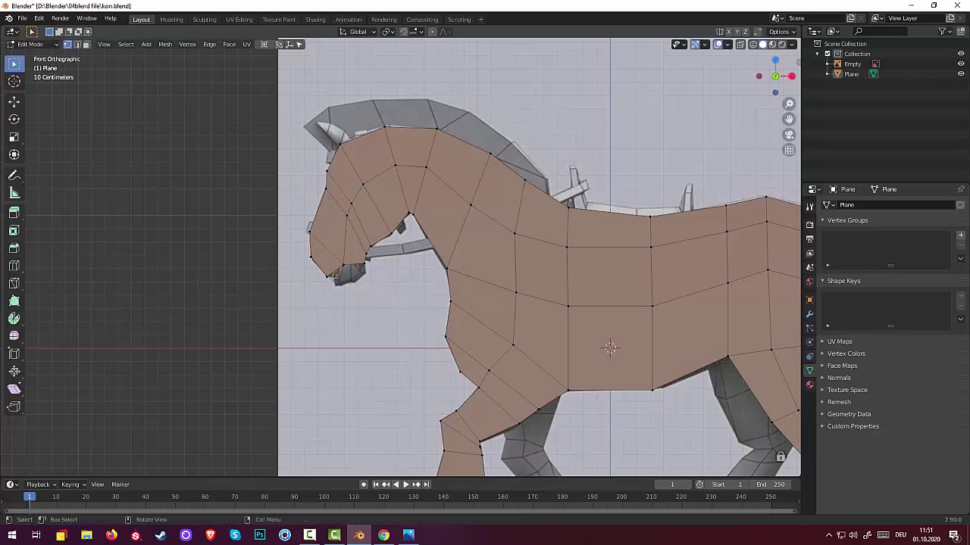
# Sort out the muzzle selection and move a muzzle vertex into place
pyautogui.click(86, 44)
pyautogui.click(333, 270)
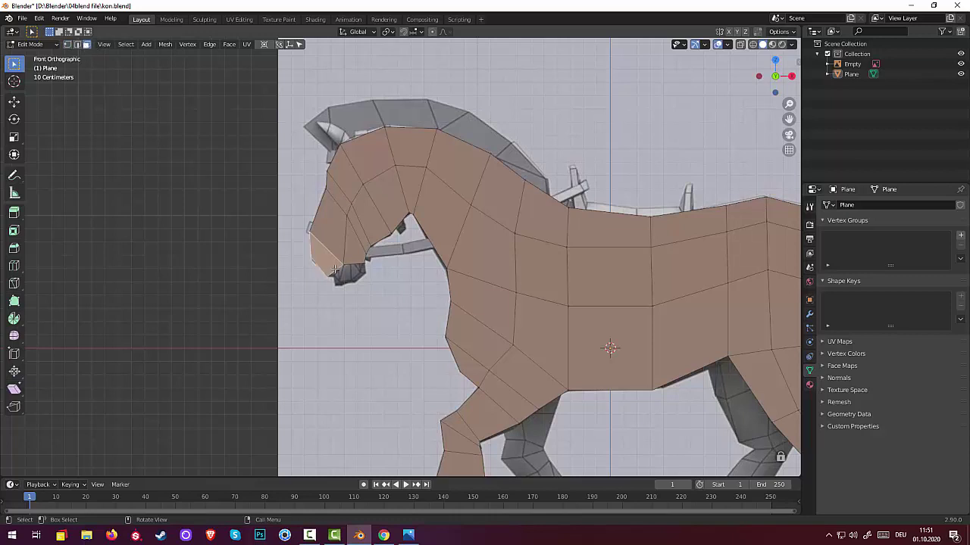
pyautogui.click(355, 262)
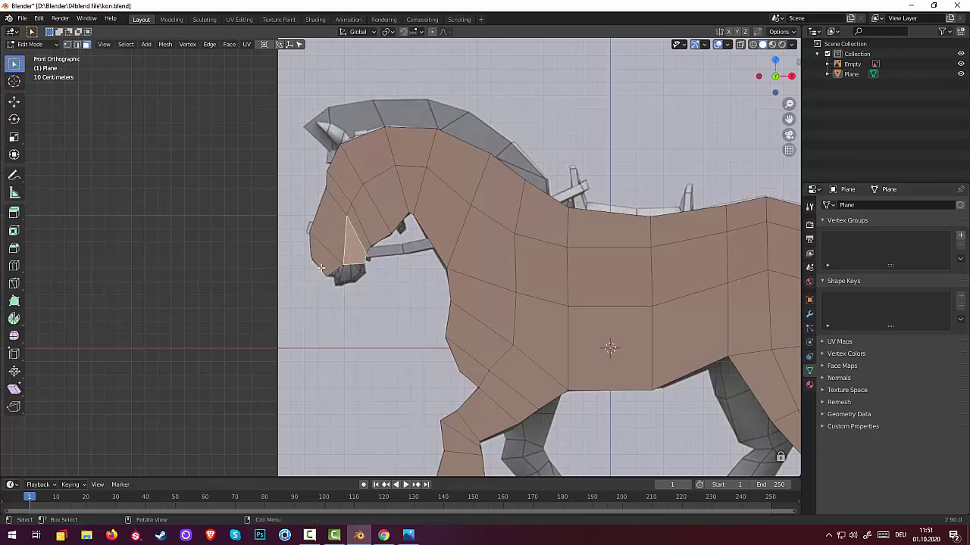
pyautogui.click(78, 44)
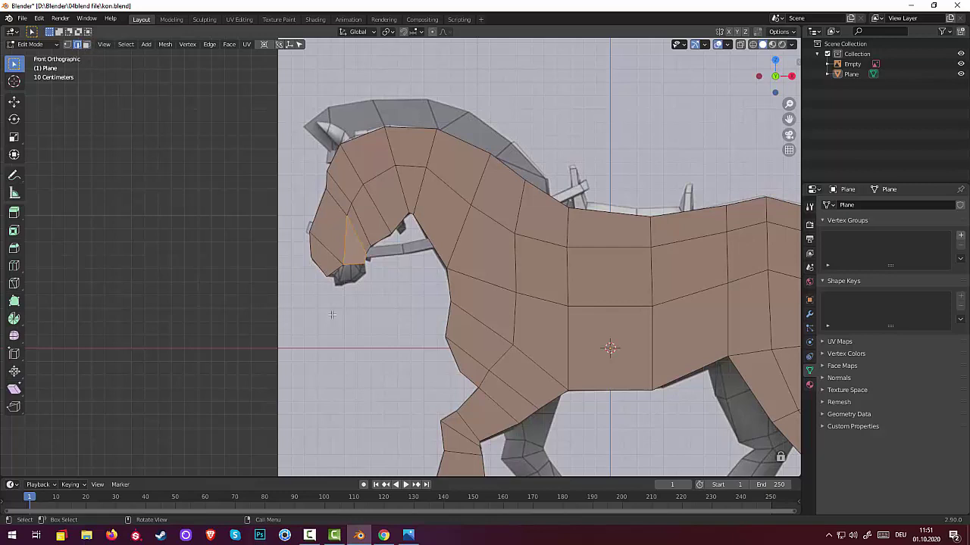
pyautogui.click(345, 271)
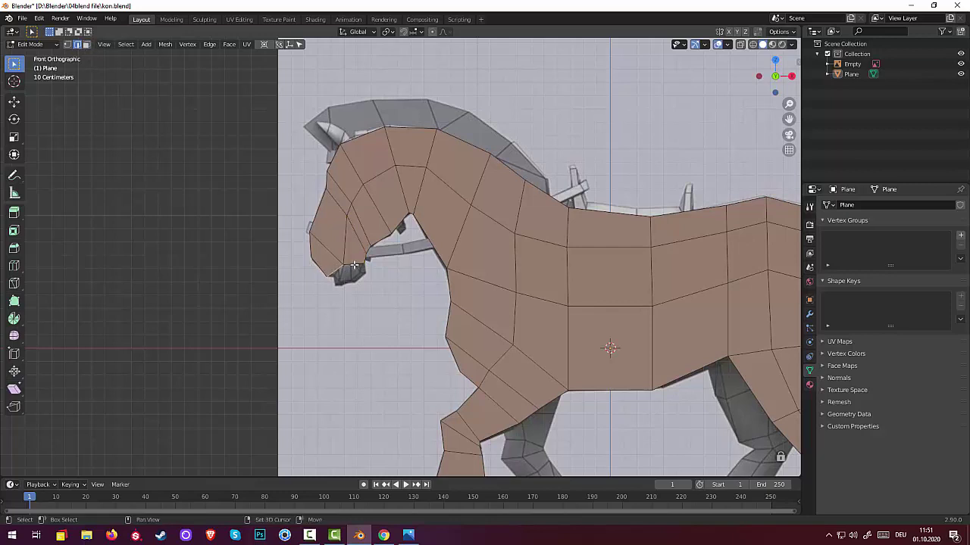
pyautogui.keyDown('shift'); pyautogui.click(347, 273); pyautogui.keyUp('shift')
pyautogui.keyDown('shift'); pyautogui.click(348, 278); pyautogui.keyUp('shift')
pyautogui.press('1')
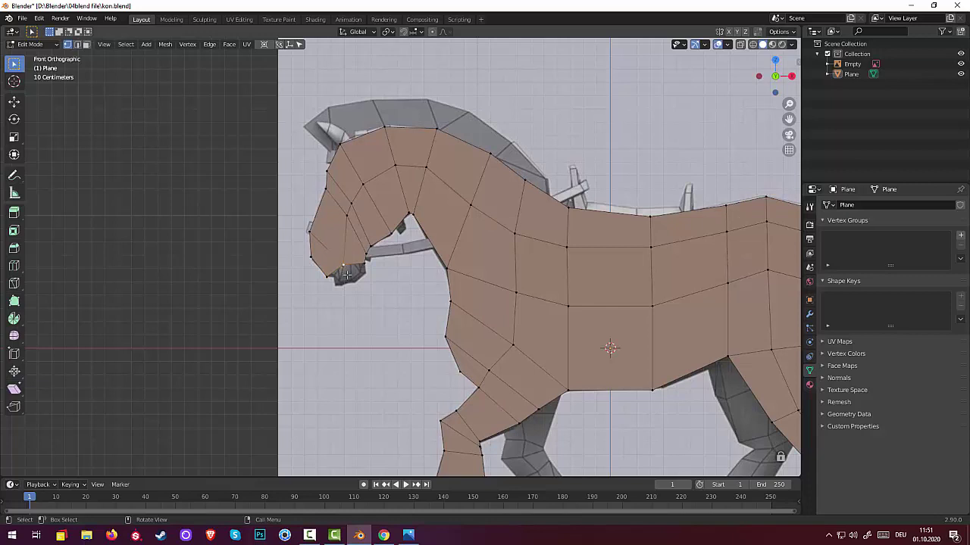
pyautogui.press('g')
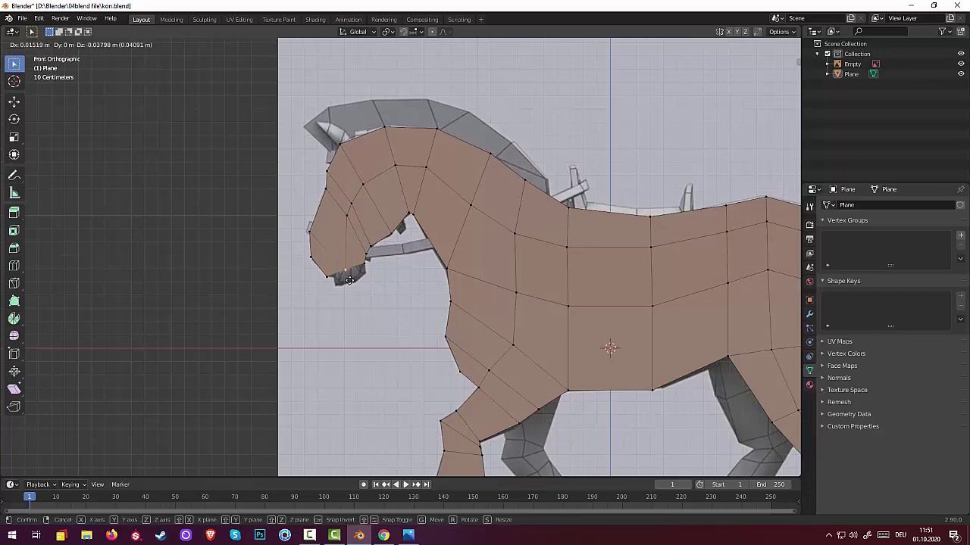
pyautogui.click(350, 280)
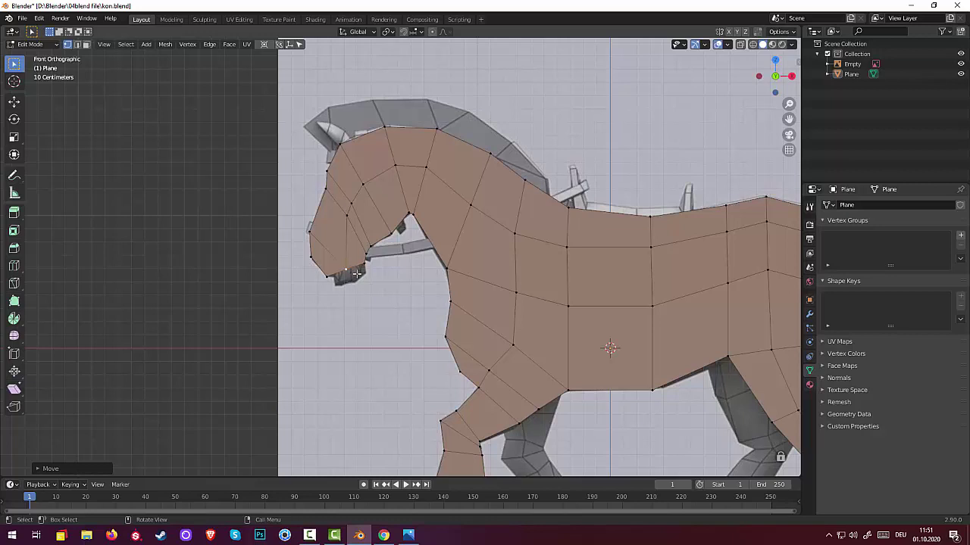
# Extrude the muzzle's bottom edge downward and begin fitting its vertices to the mouth
pyautogui.press('2')
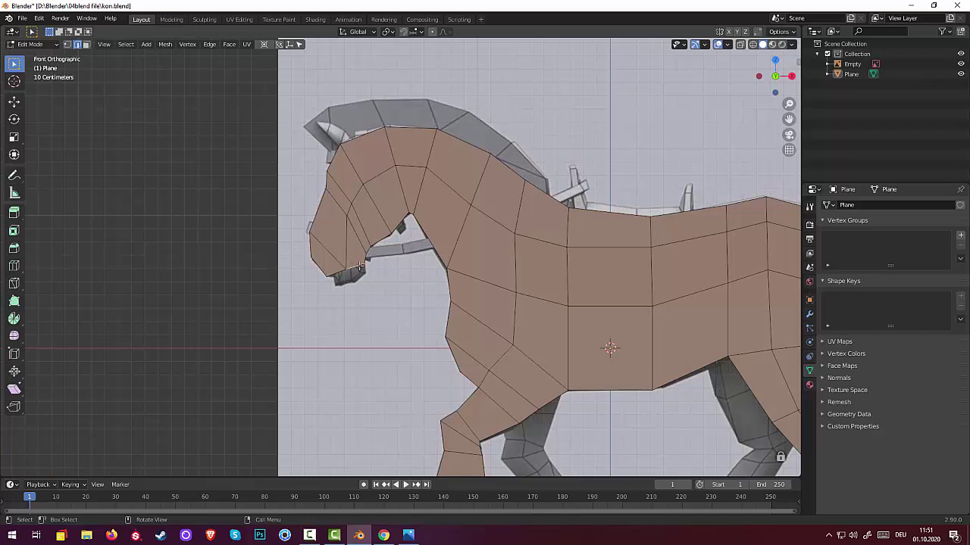
pyautogui.keyDown('shift'); pyautogui.click(336, 272); pyautogui.keyUp('shift')
pyautogui.press('g')
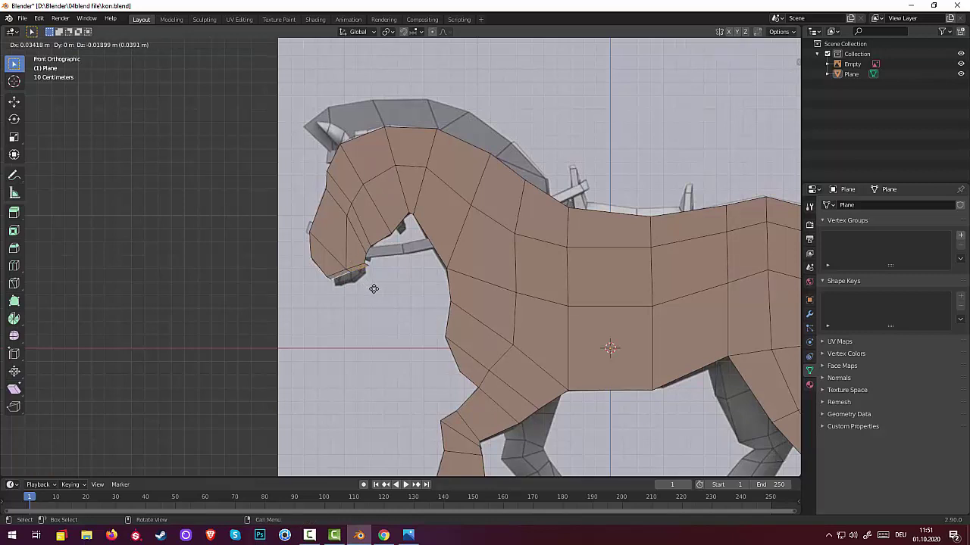
pyautogui.click(376, 288)
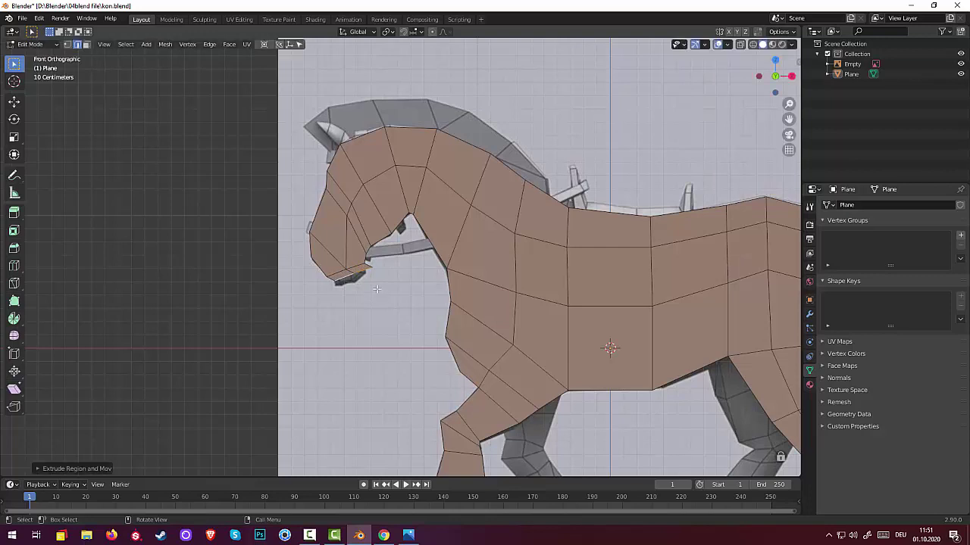
pyautogui.click(403, 286)
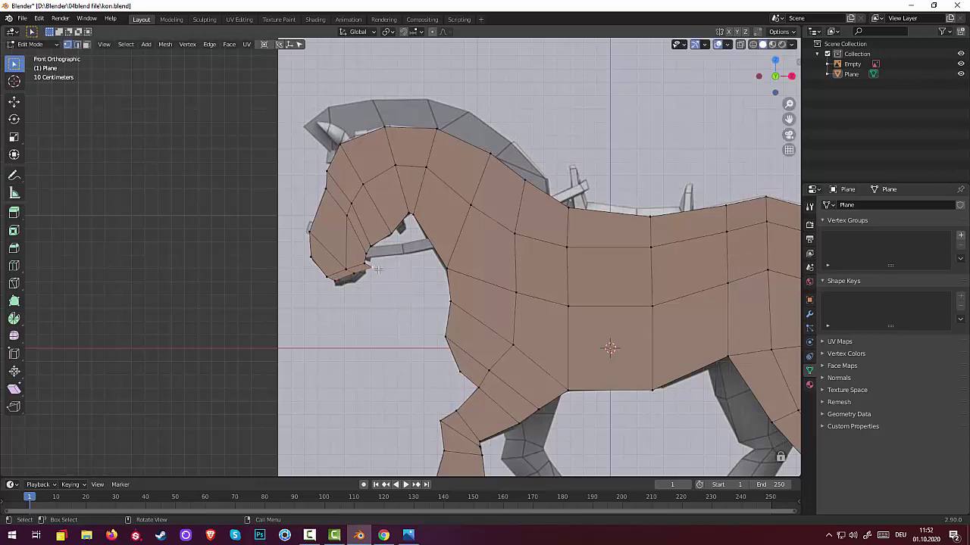
pyautogui.press('g')
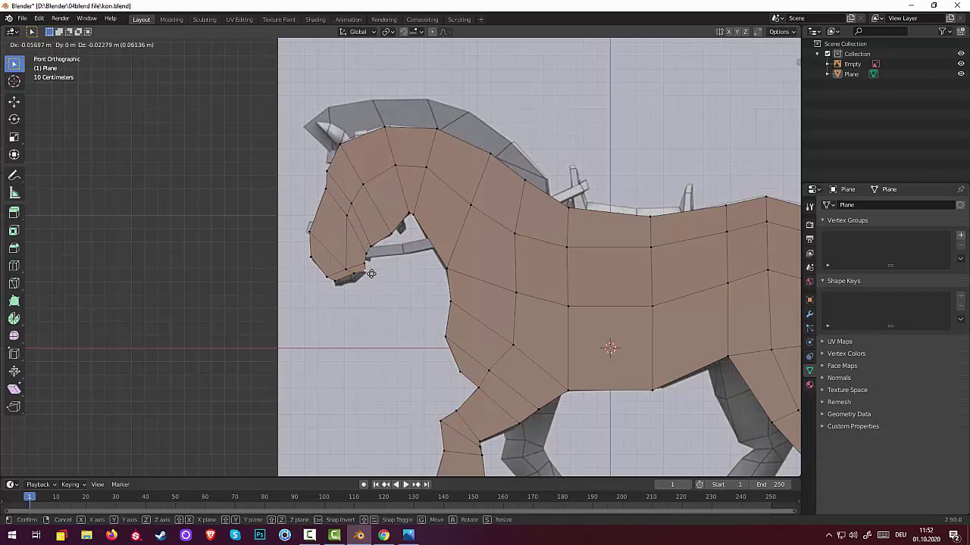
pyautogui.click(362, 275)
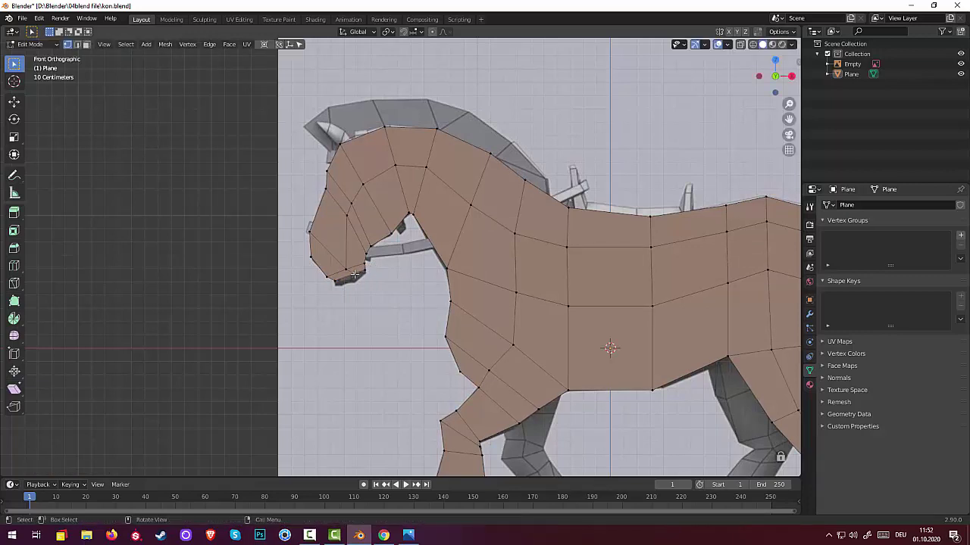
pyautogui.press('g')
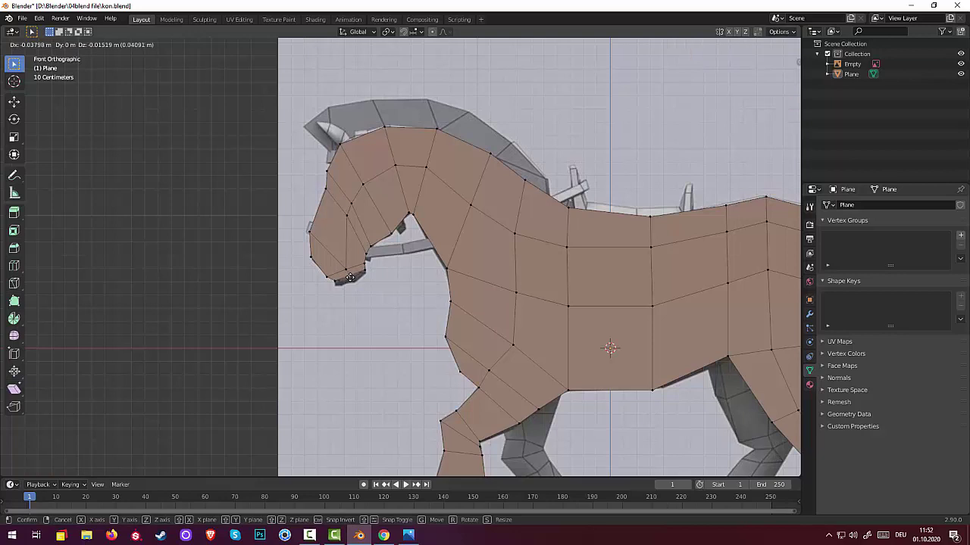
# Adjust the mouth and jaw-tip vertices and shift the lower muzzle edge
pyautogui.click(350, 277)
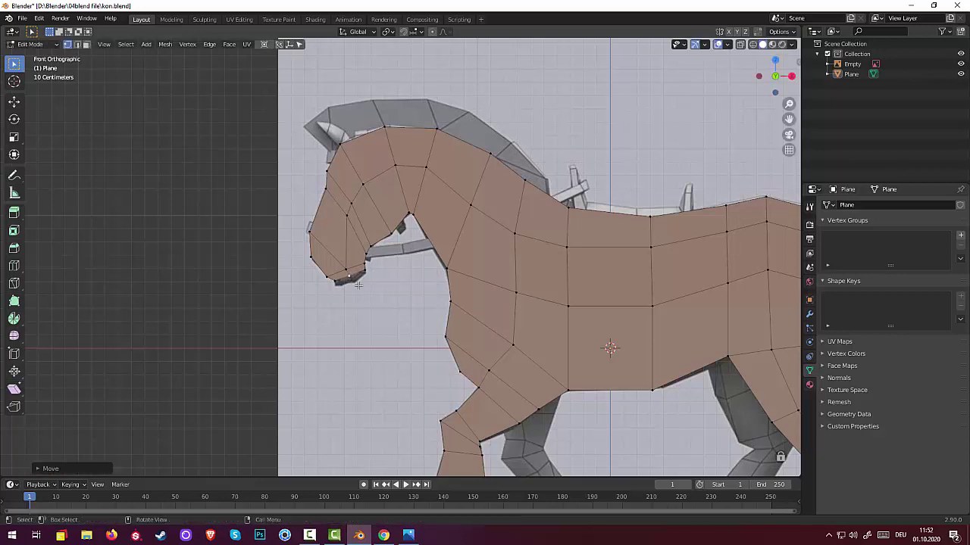
pyautogui.press('g')
pyautogui.click(363, 291)
pyautogui.click(367, 271)
pyautogui.press('g')
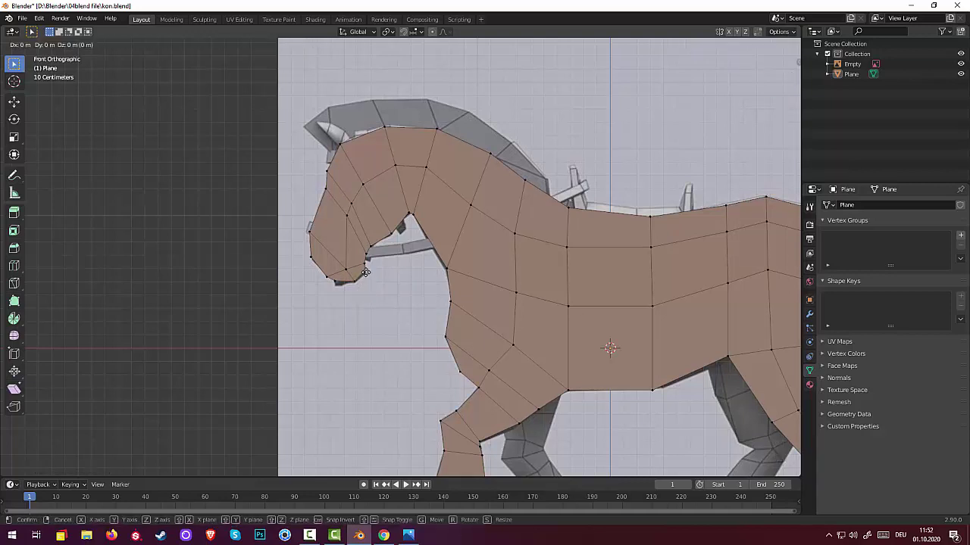
pyautogui.click(367, 276)
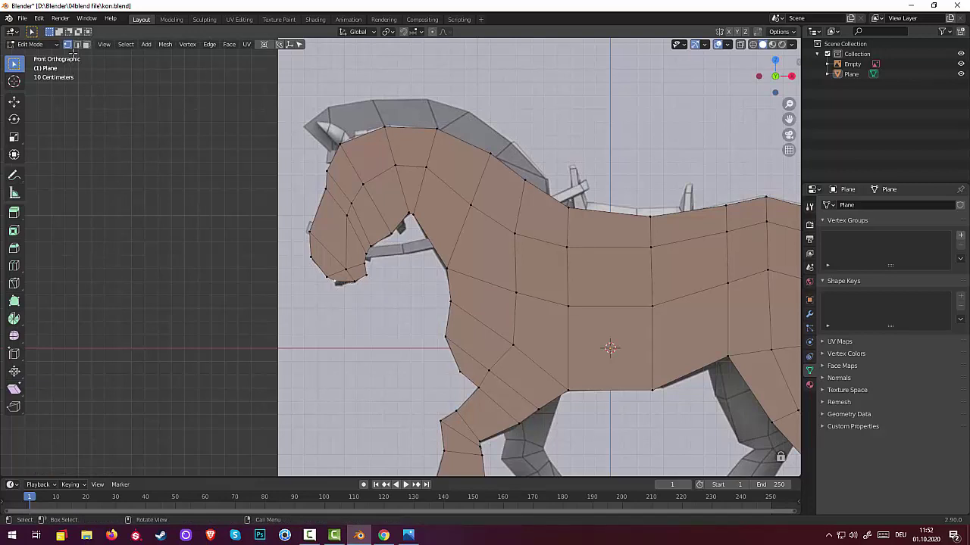
pyautogui.click(77, 44)
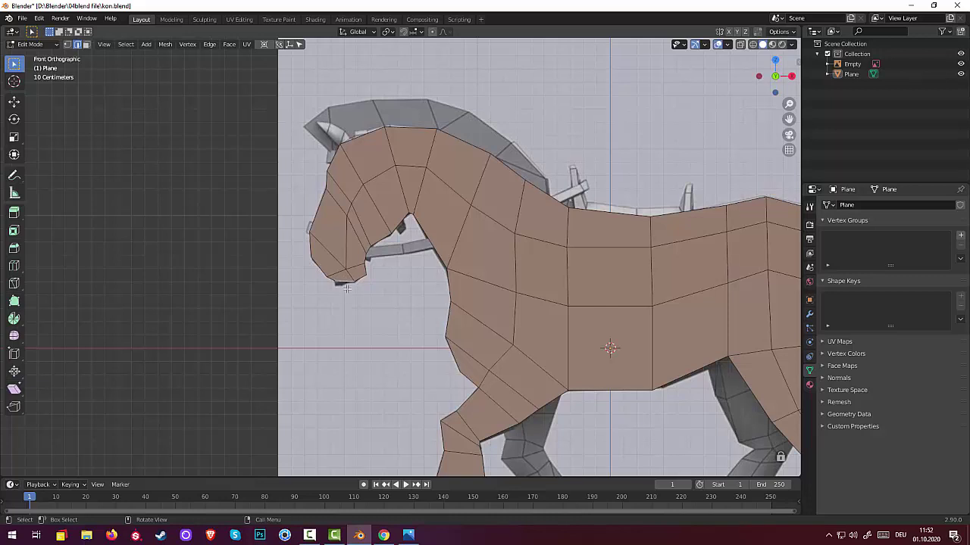
pyautogui.press('g')
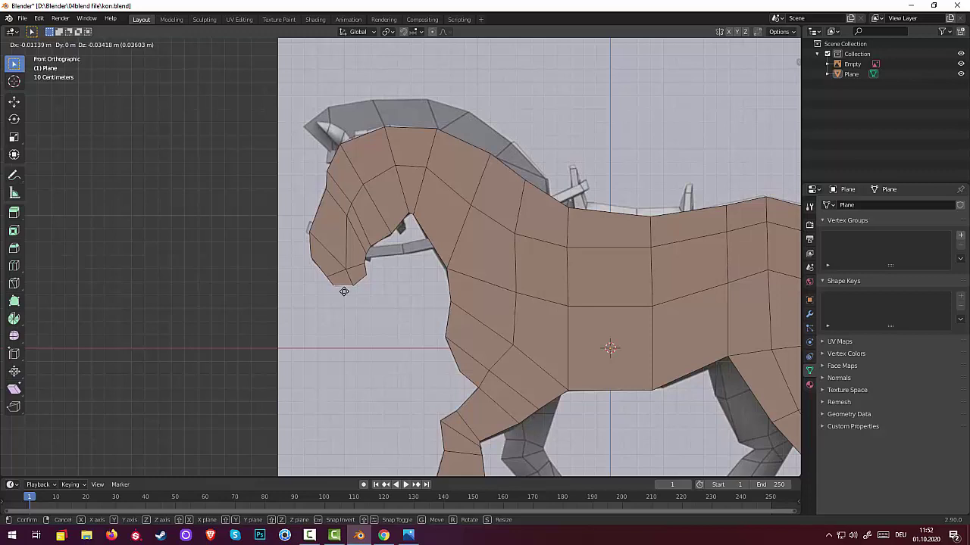
pyautogui.click(343, 290)
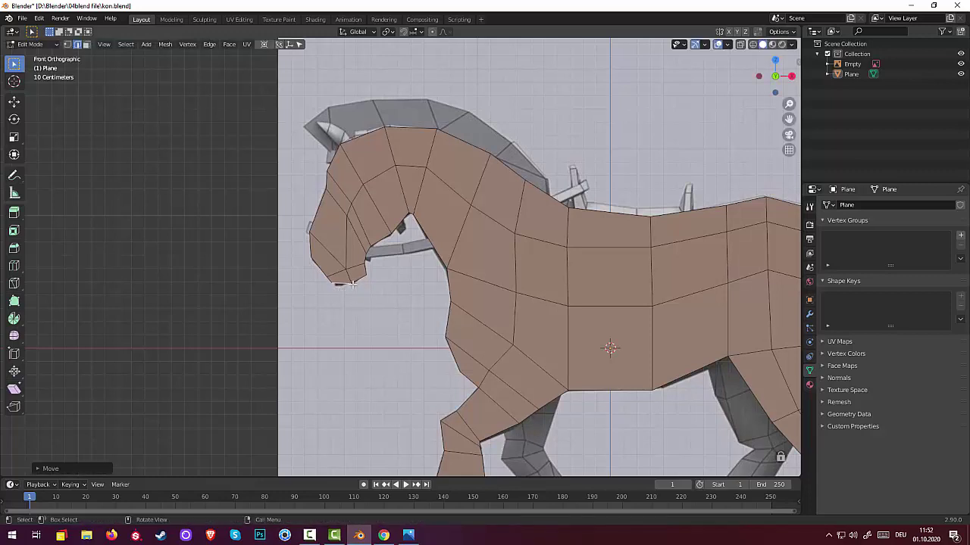
# Nudge the muzzle corner and chin vertices onto the reference jaw outline
pyautogui.press('1')
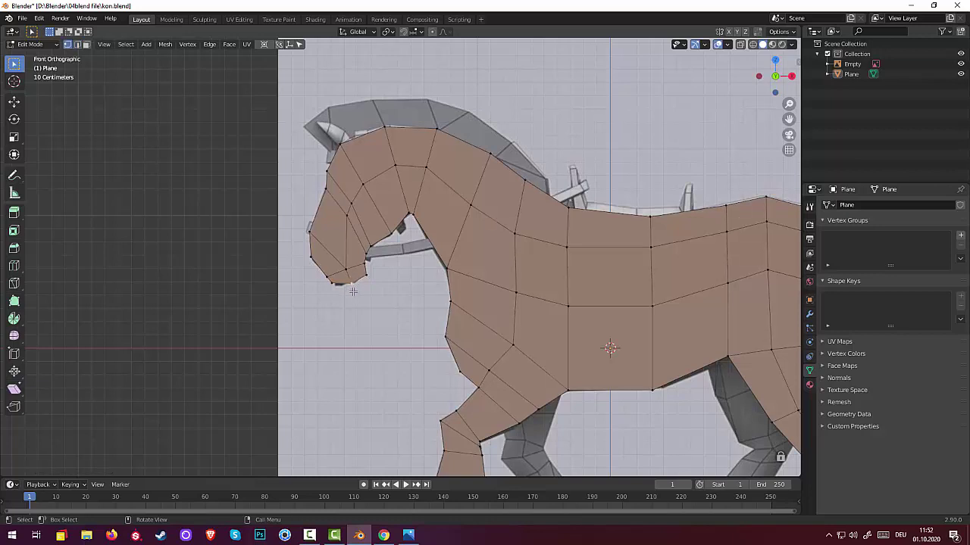
pyautogui.press('g')
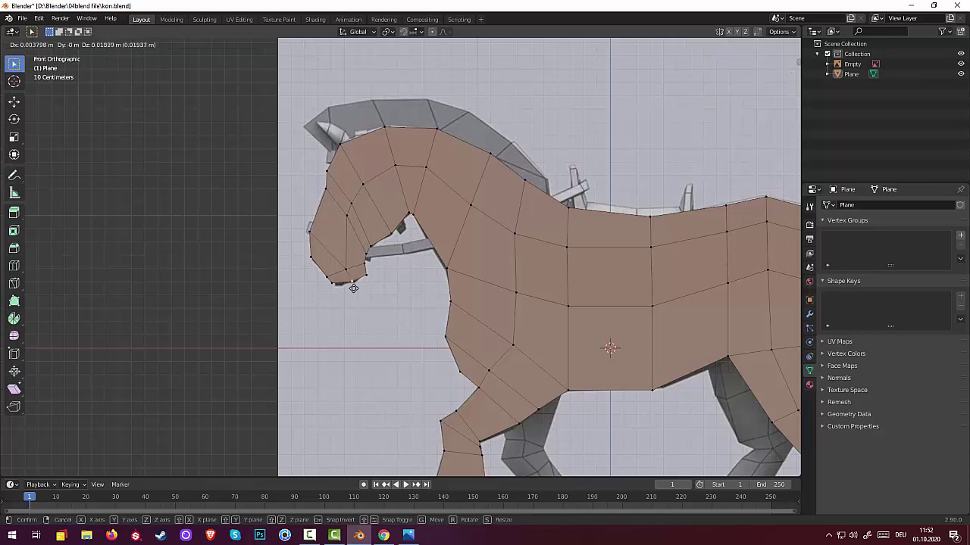
pyautogui.click(342, 291)
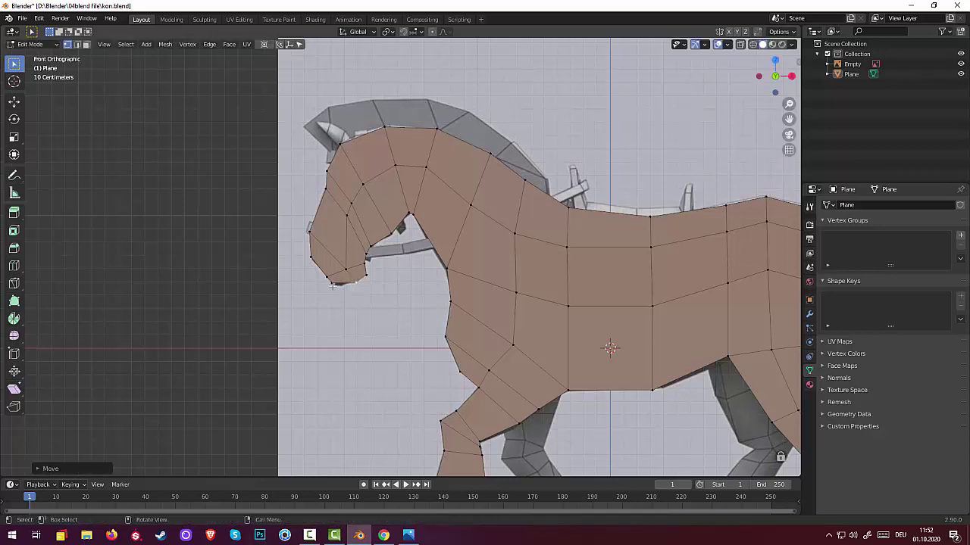
pyautogui.click(330, 284)
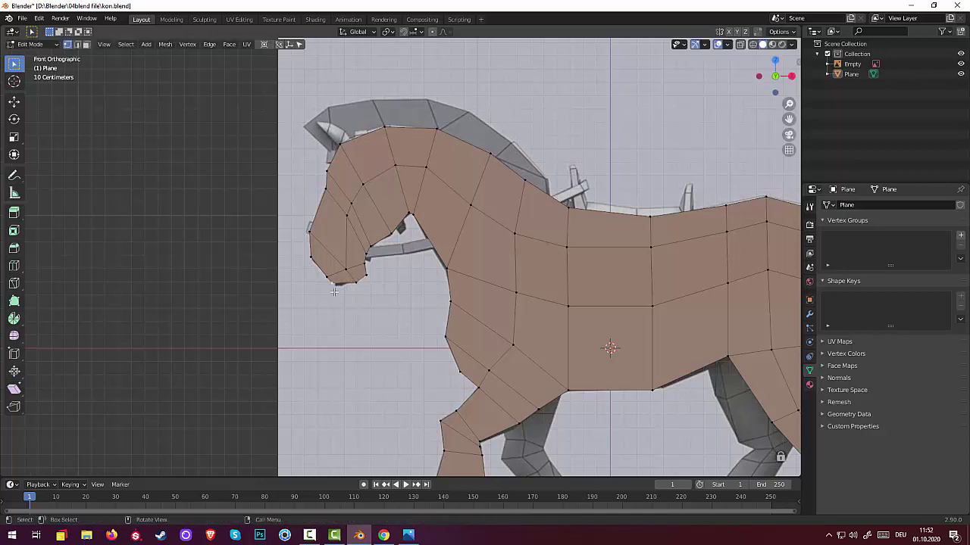
pyautogui.press('g')
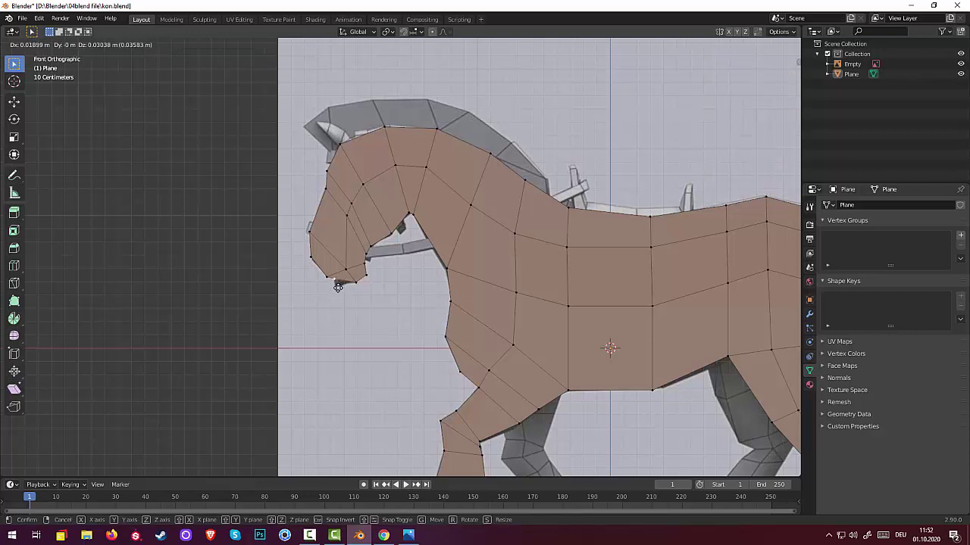
pyautogui.click(338, 287)
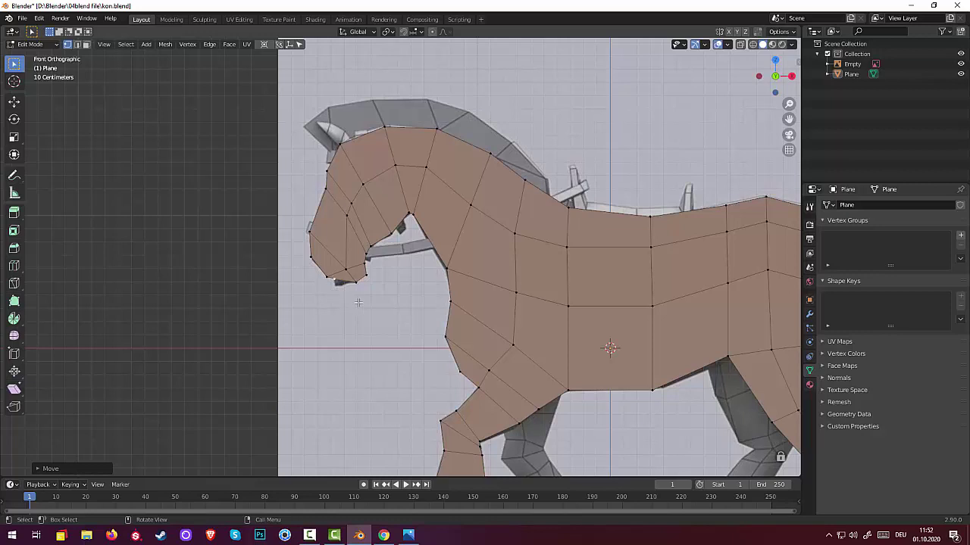
pyautogui.press('g')
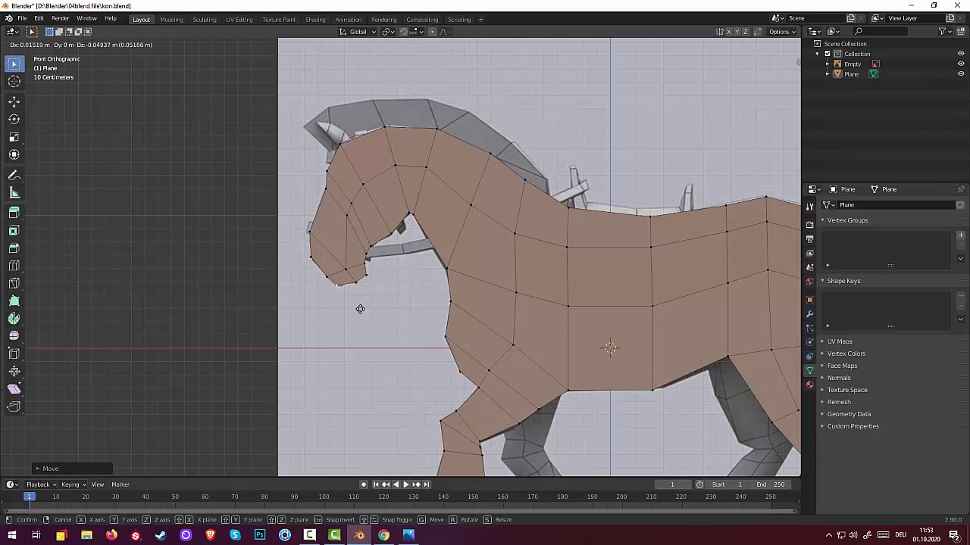
pyautogui.click(359, 309)
# Inspect the shell at an angle, then in front view join the two belly vertices with an edge
pyautogui.scroll(-3, 377, 359)
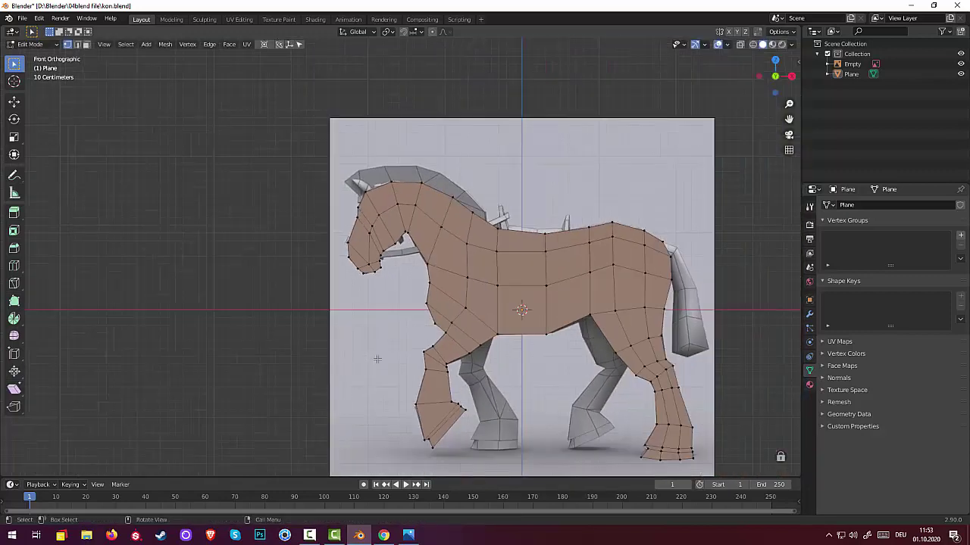
pyautogui.scroll(1, 382, 356)
pyautogui.scroll(-3, 384, 358)
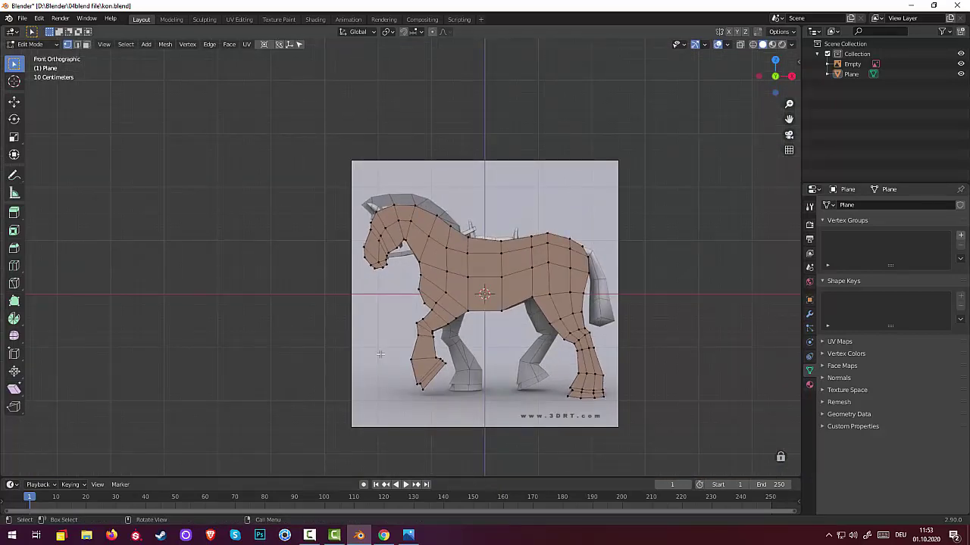
pyautogui.scroll(3, 380, 354)
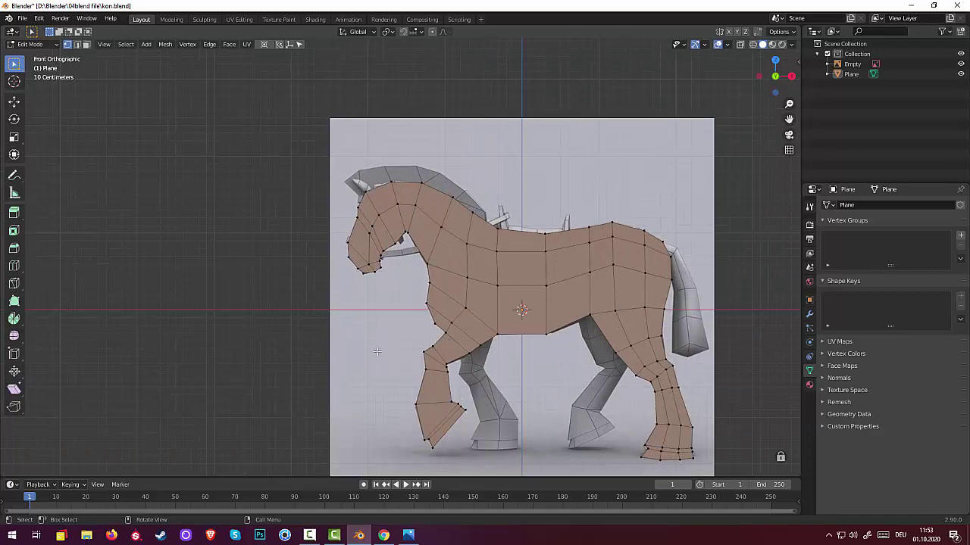
pyautogui.moveTo(379, 351)
pyautogui.mouseDown(button='middle')
pyautogui.moveTo(398, 384)
pyautogui.moveTo(401, 369)
pyautogui.moveTo(374, 350)
pyautogui.mouseUp(button='middle')
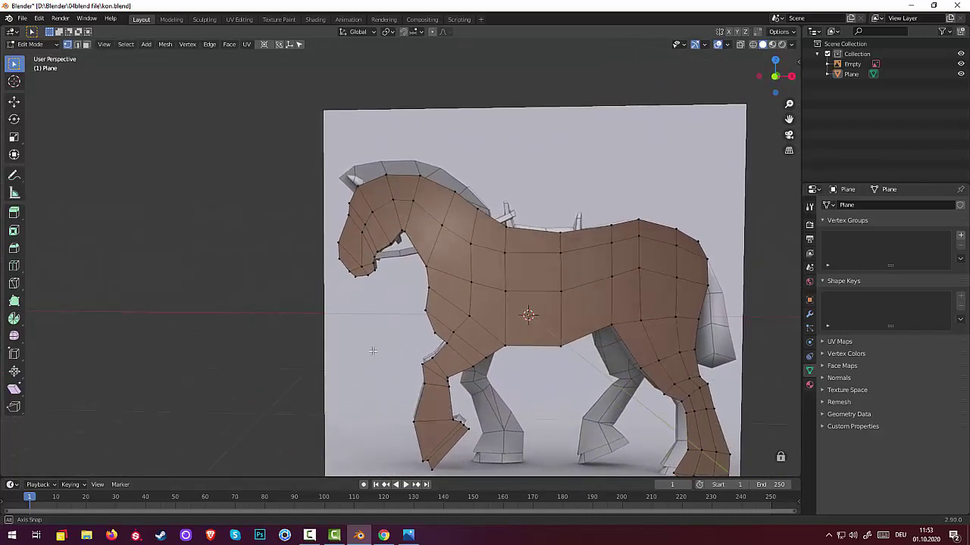
pyautogui.moveTo(374, 350); pyautogui.dragTo(373, 353, button='middle')
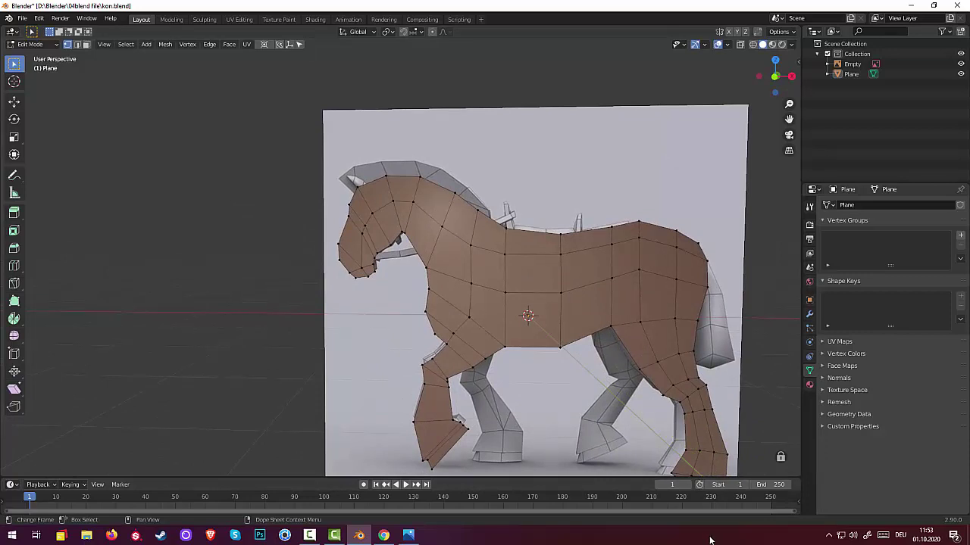
pyautogui.press('KP_1')
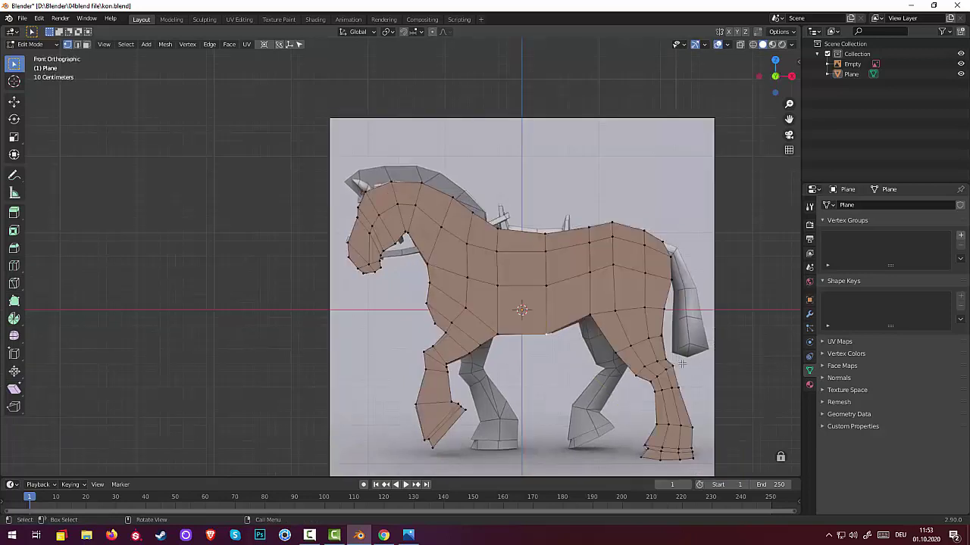
pyautogui.press('f')
# In Object Mode, duplicate the horse shell in place as Plane.001
pyautogui.click(35, 45)
pyautogui.click(37, 57)
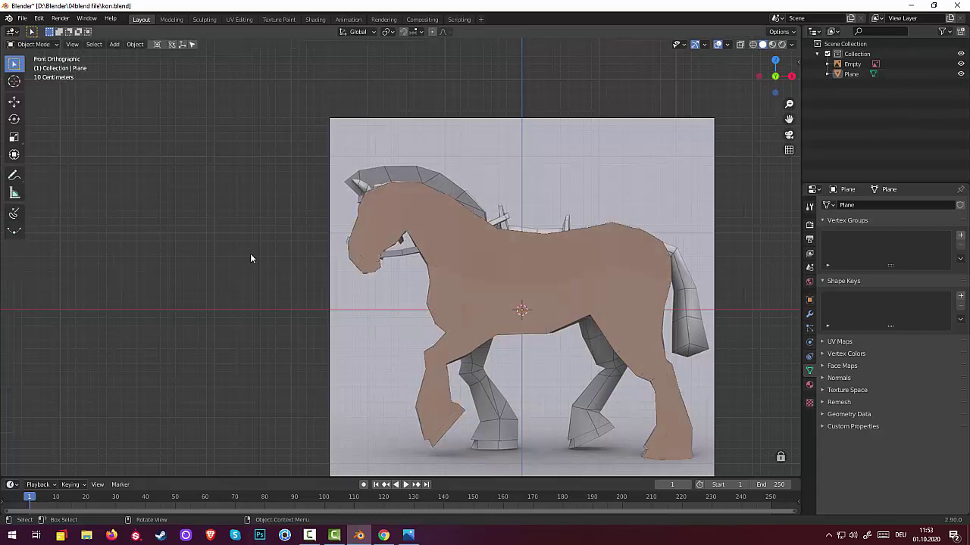
pyautogui.click(564, 297)
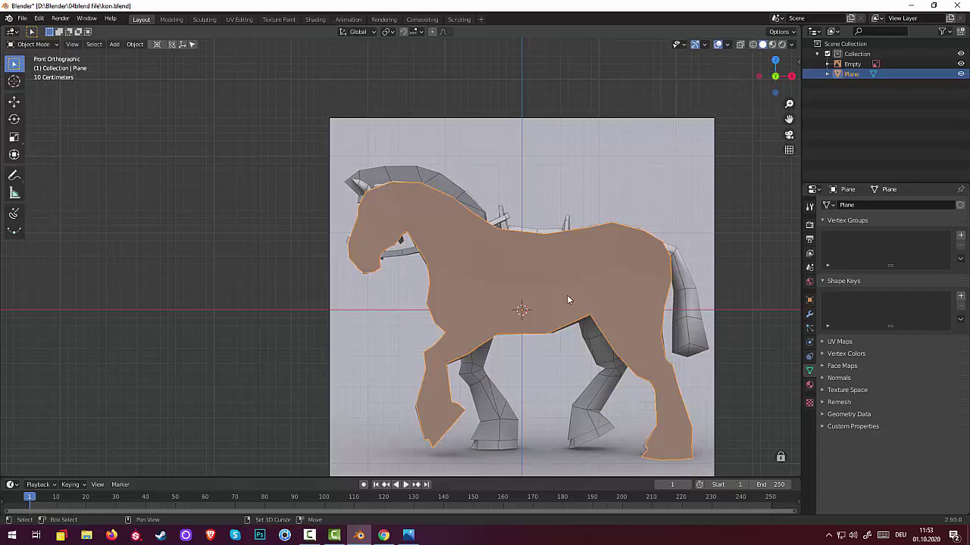
pyautogui.hotkey('shift', 'd')
pyautogui.rightClick(567, 294)
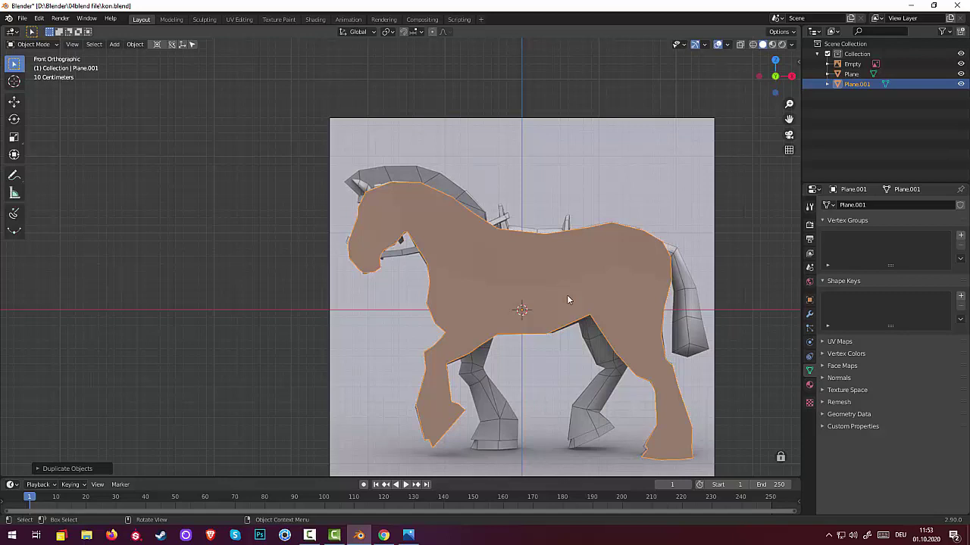
# Hide the original Plane and edit the copy's mesh in Face select mode
pyautogui.click(961, 74)
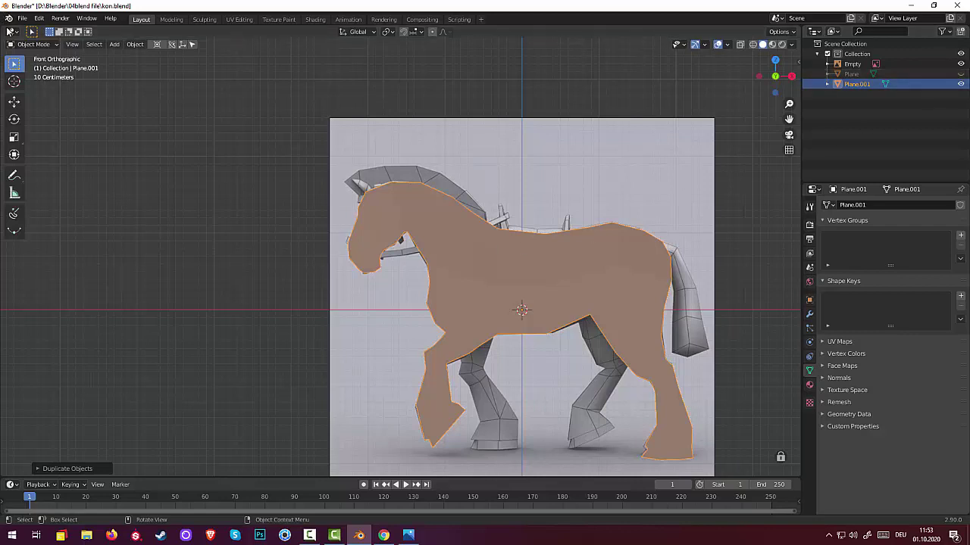
pyautogui.click(29, 45)
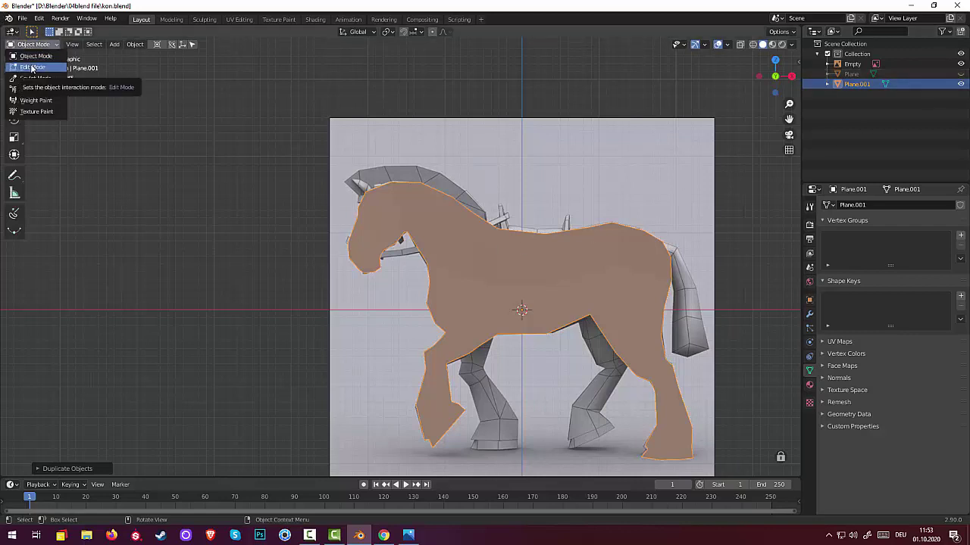
pyautogui.click(32, 67)
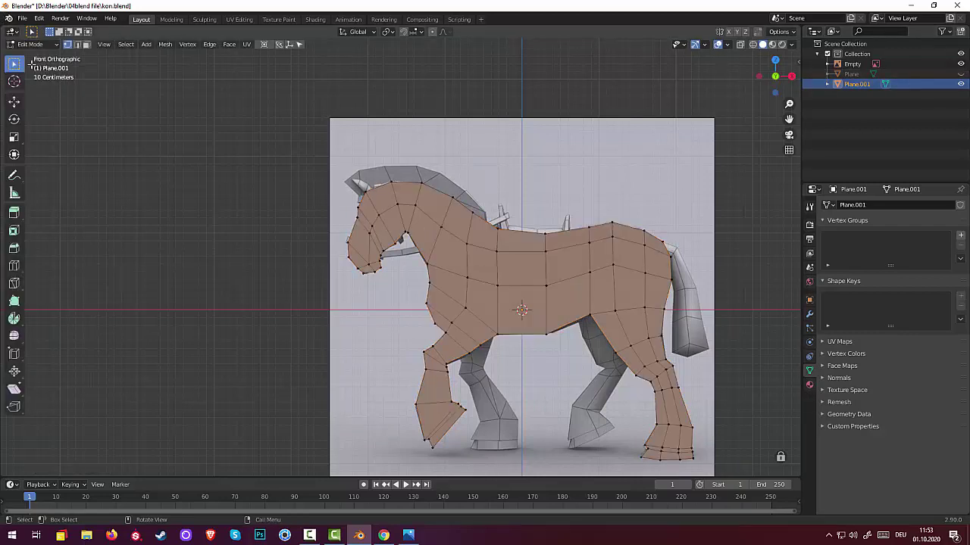
pyautogui.click(86, 43)
# Circle-select the front leg and foot faces and delete them
pyautogui.click(14, 63)
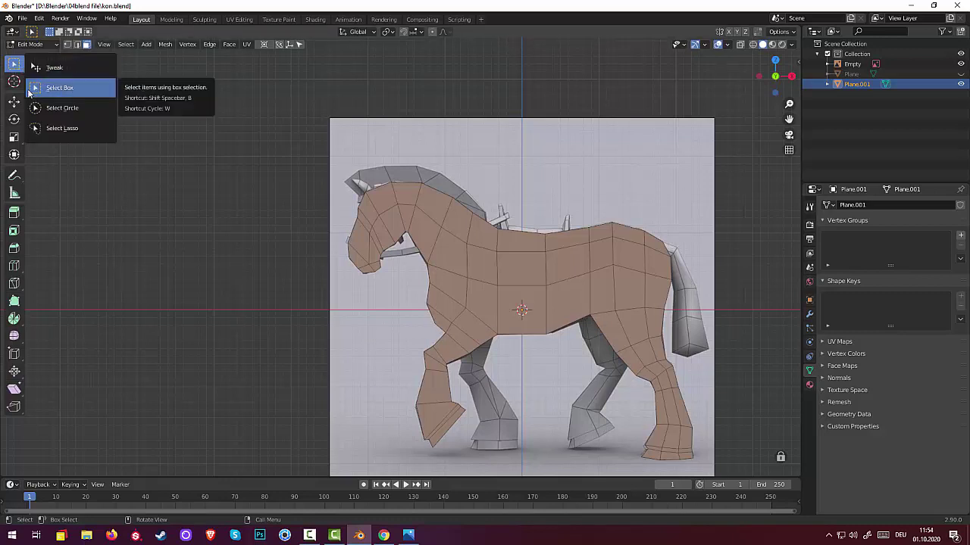
pyautogui.click(62, 107)
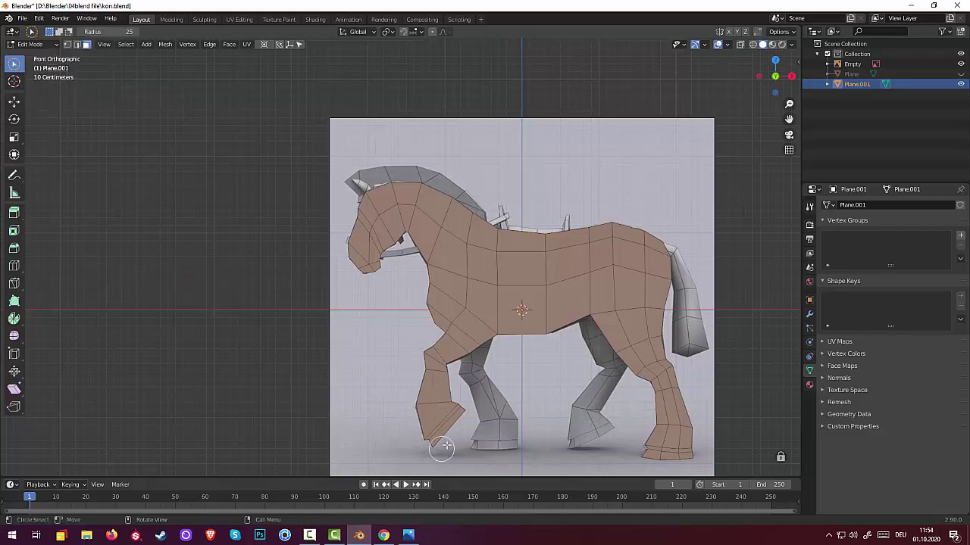
pyautogui.moveTo(445, 449); pyautogui.dragTo(448, 366)
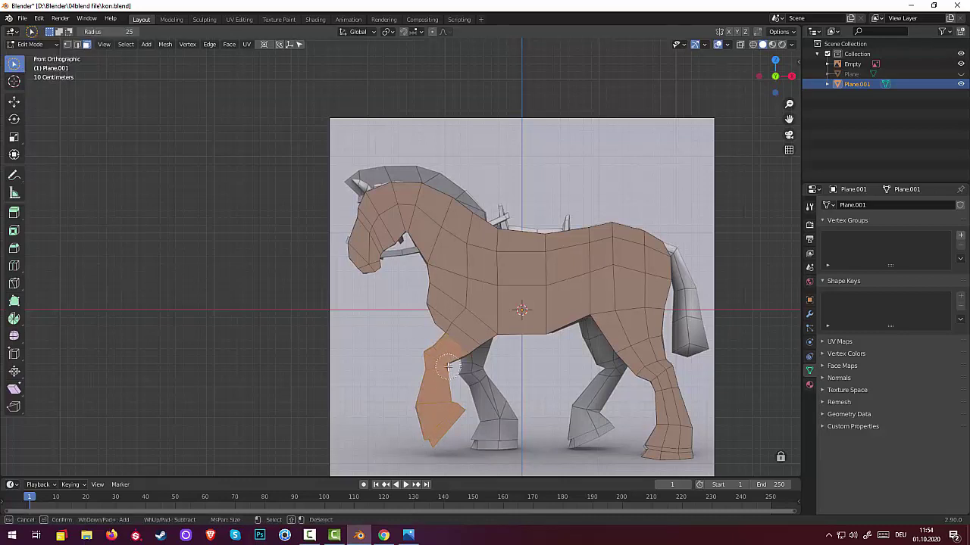
pyautogui.press('x')
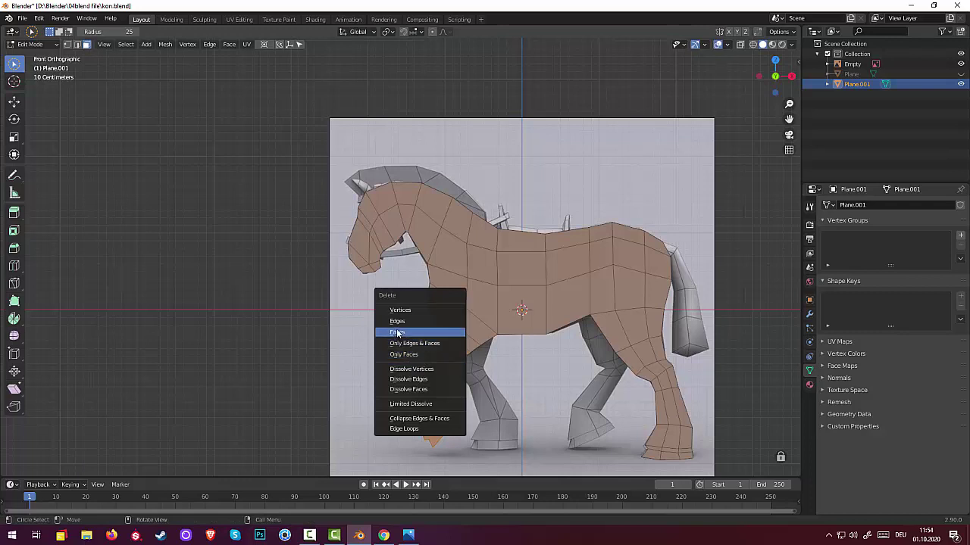
pyautogui.click(397, 333)
# Circle-select the hind leg faces up to the body and delete them
pyautogui.press('c')
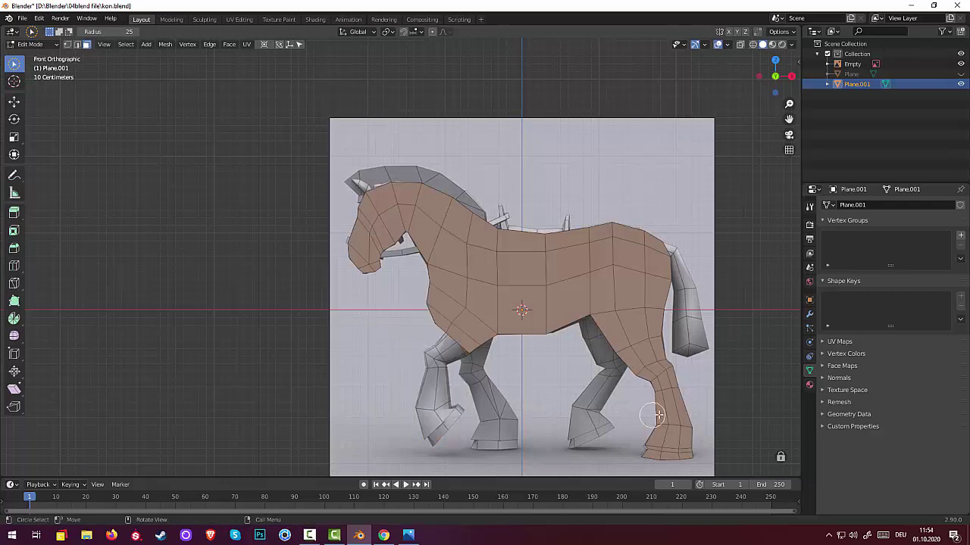
pyautogui.moveTo(664, 452); pyautogui.dragTo(621, 348)
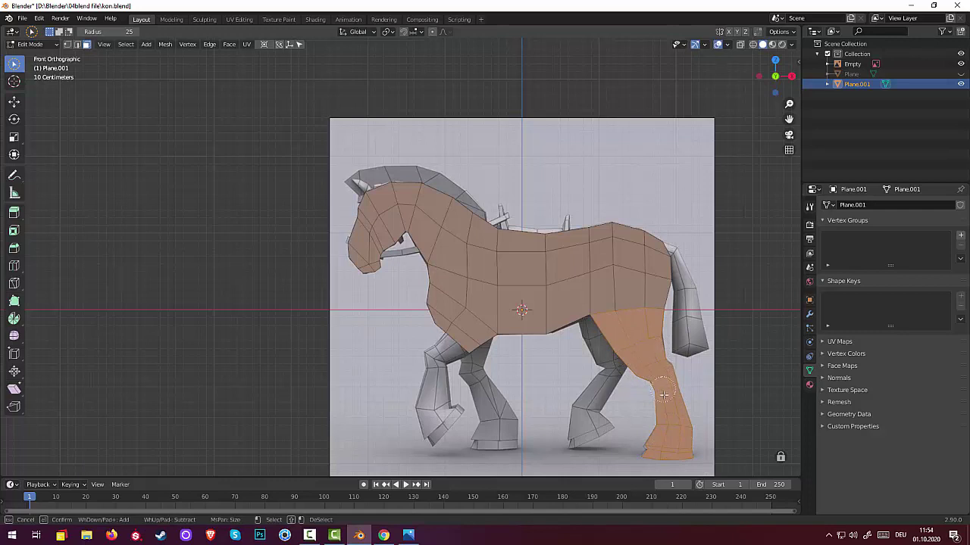
pyautogui.rightClick(669, 456)
pyautogui.press('x')
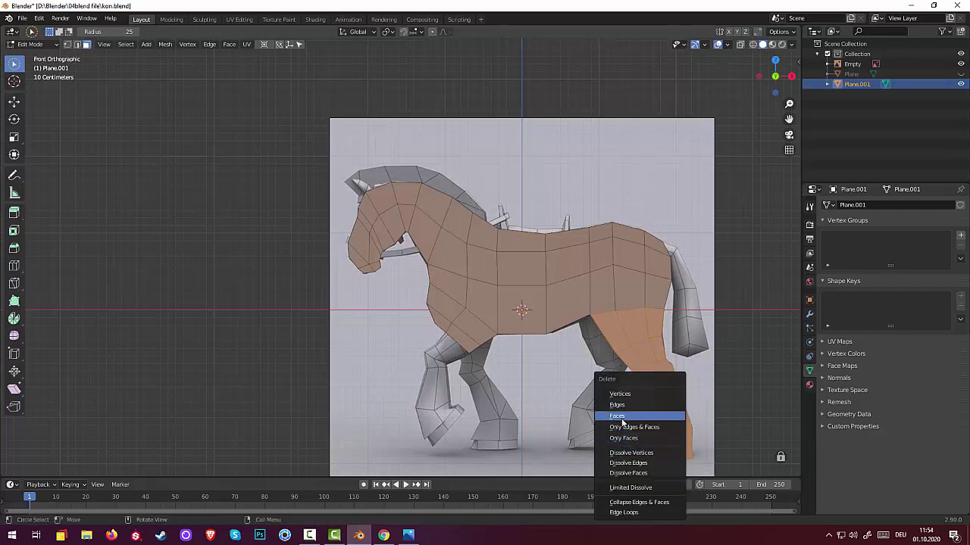
pyautogui.click(622, 418)
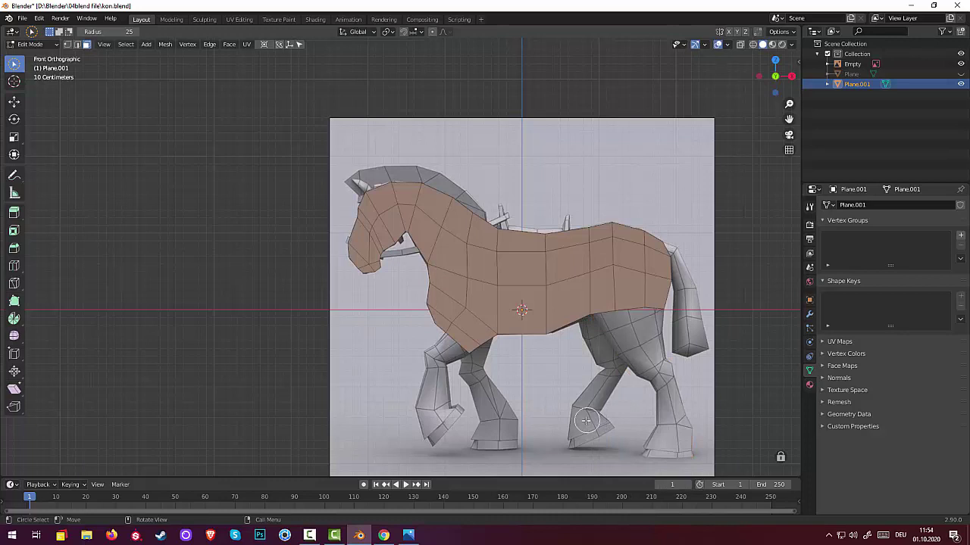
# Select faces at the top of the front leg, then back out with undo instead of deleting
pyautogui.press('c')
pyautogui.moveTo(456, 342); pyautogui.dragTo(470, 365)
pyautogui.rightClick(469, 365)
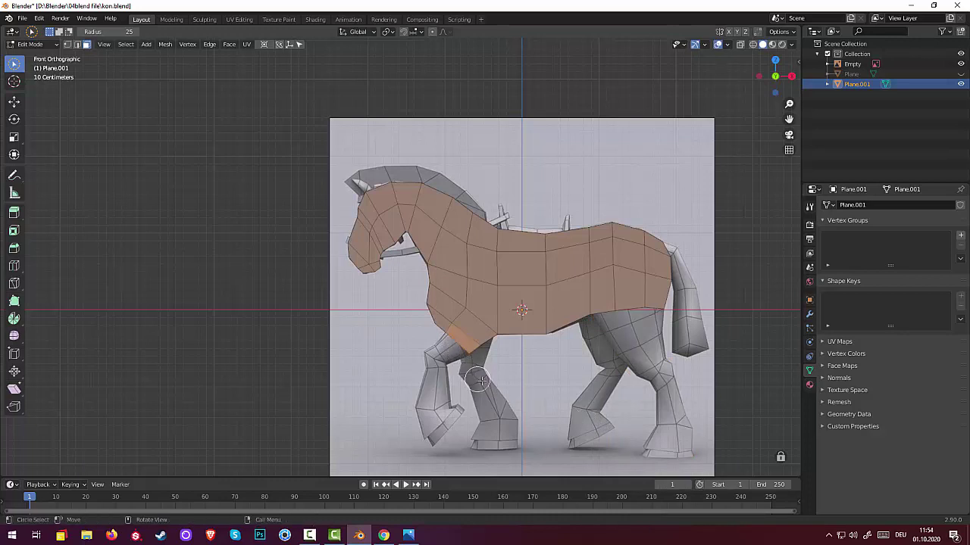
pyautogui.press('x')
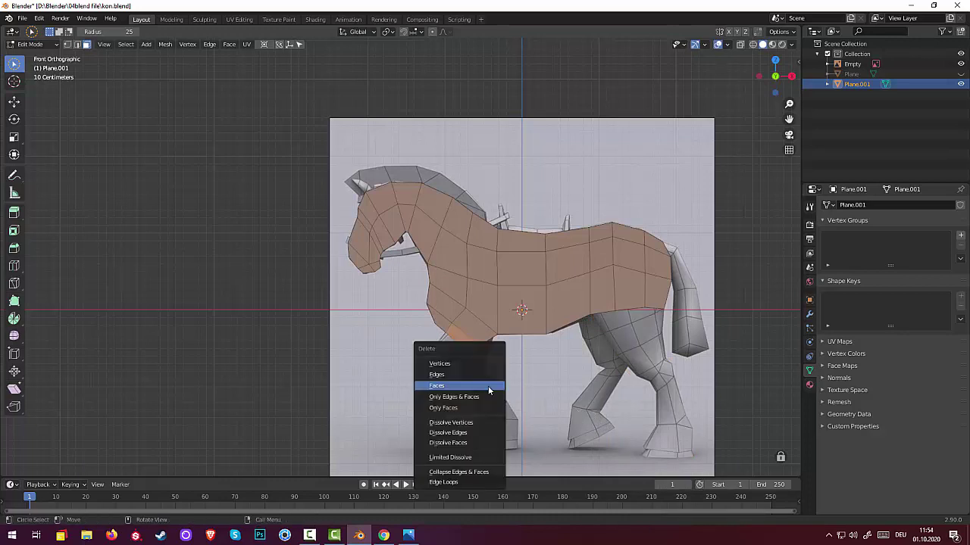
pyautogui.hotkey('ctrl', 'z')
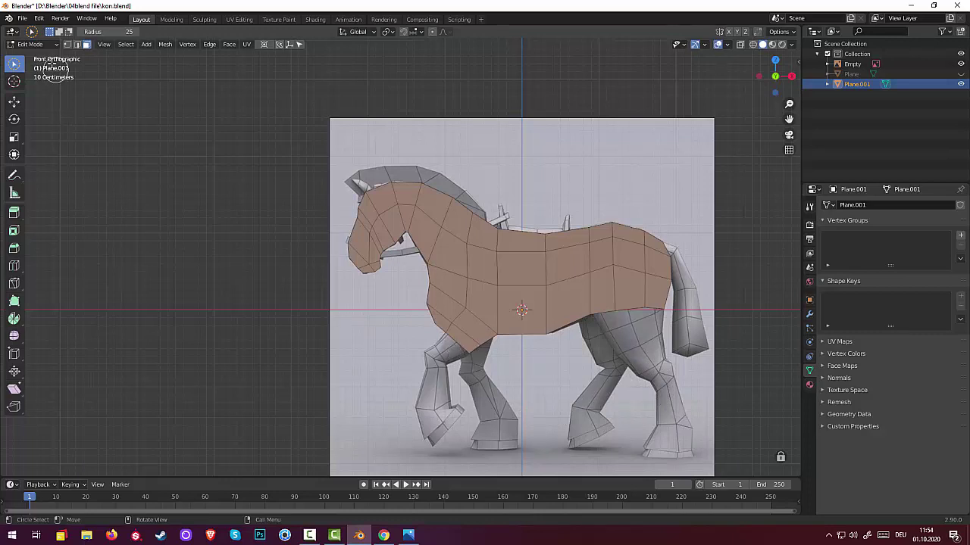
# In vertex mode, delete the leftover vertex at the front leg/belly corner
pyautogui.click(68, 44)
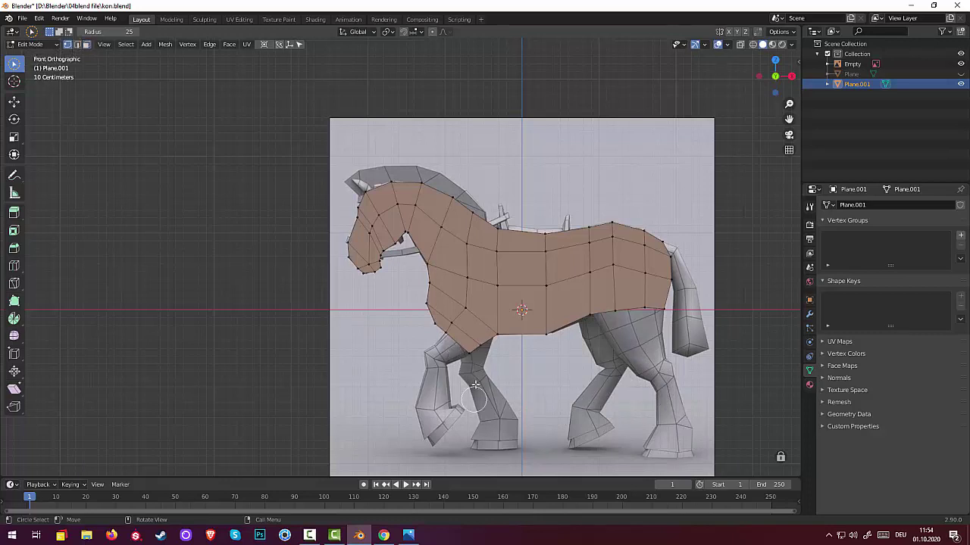
pyautogui.press('x')
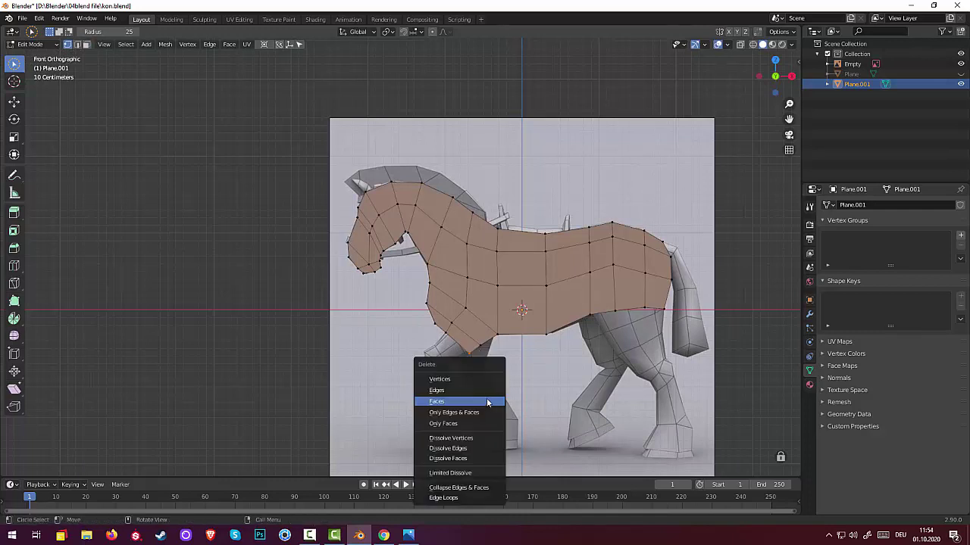
pyautogui.press('Escape')
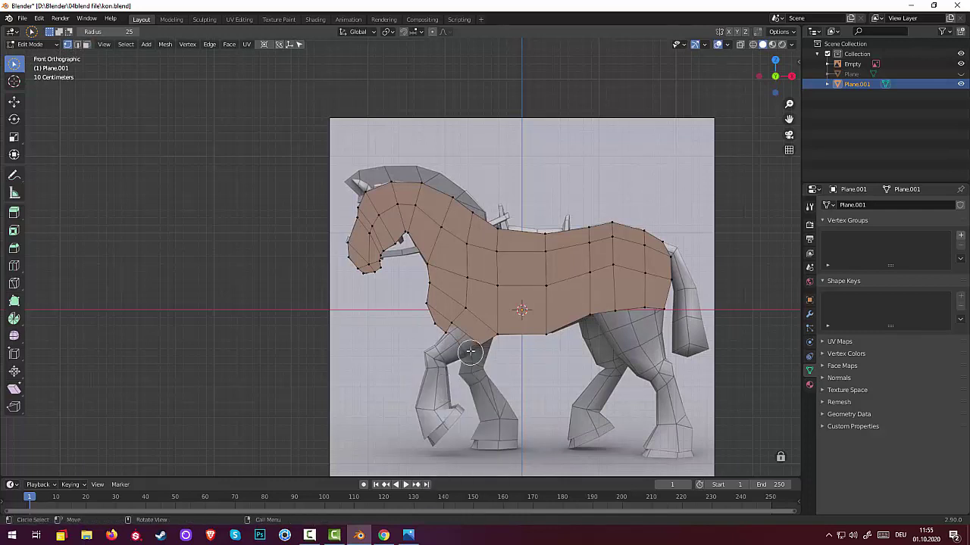
pyautogui.click(477, 347)
pyautogui.press('x')
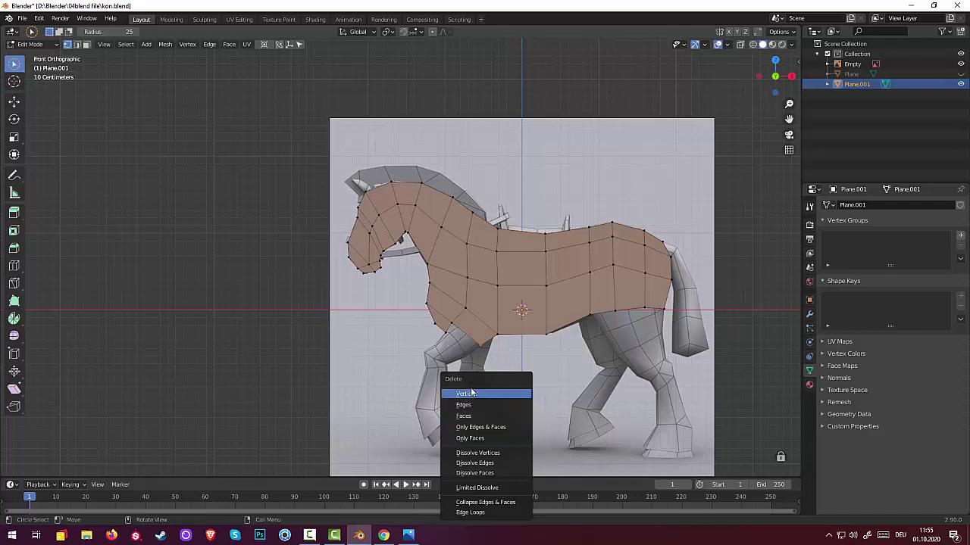
pyautogui.click(471, 393)
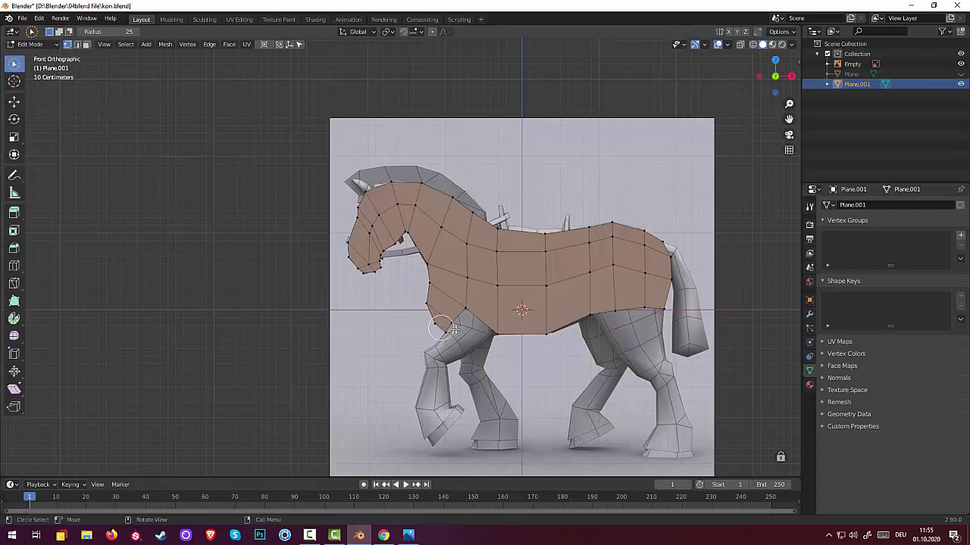
# Zoom in and start a knife cut from a vertex on the lower belly
pyautogui.press('c')
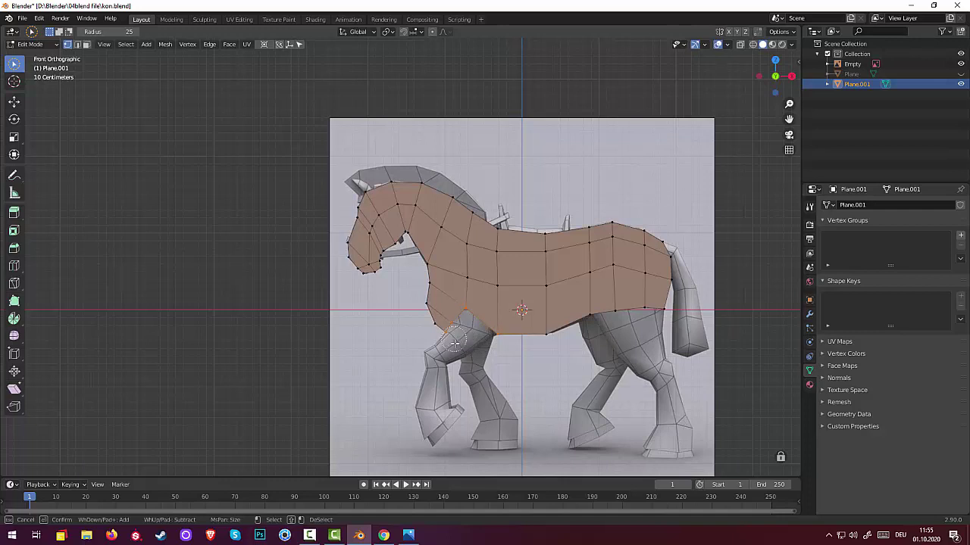
pyautogui.press('Escape')
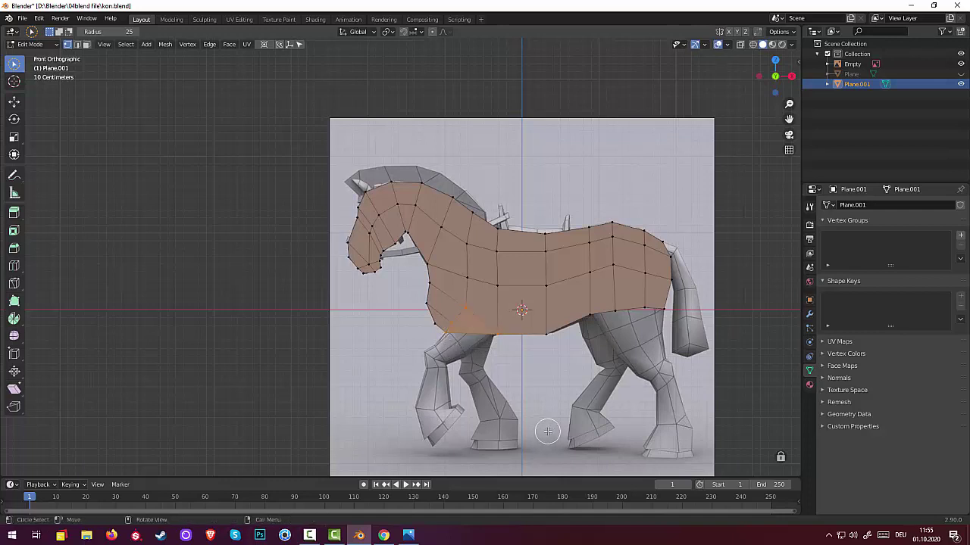
pyautogui.scroll(1, 478, 368)
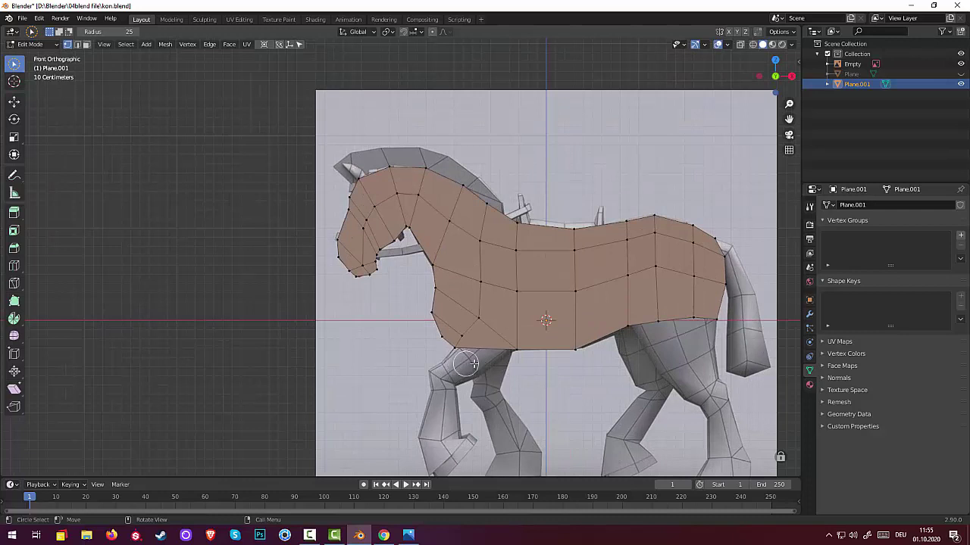
pyautogui.press('k')
pyautogui.click(461, 336)
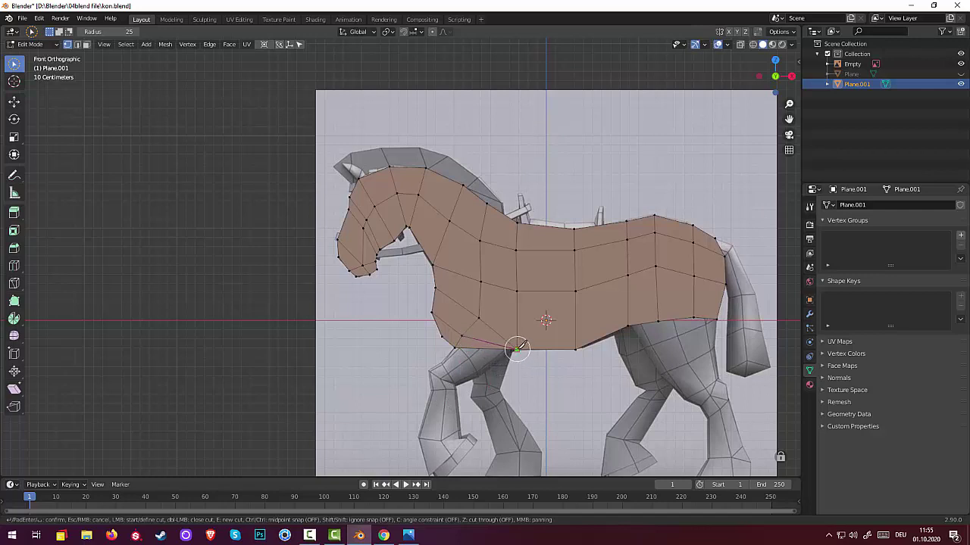
# Finish the knife cut on the belly edge and orbit to view the shell side-on
pyautogui.click(516, 350)
pyautogui.press('Return')
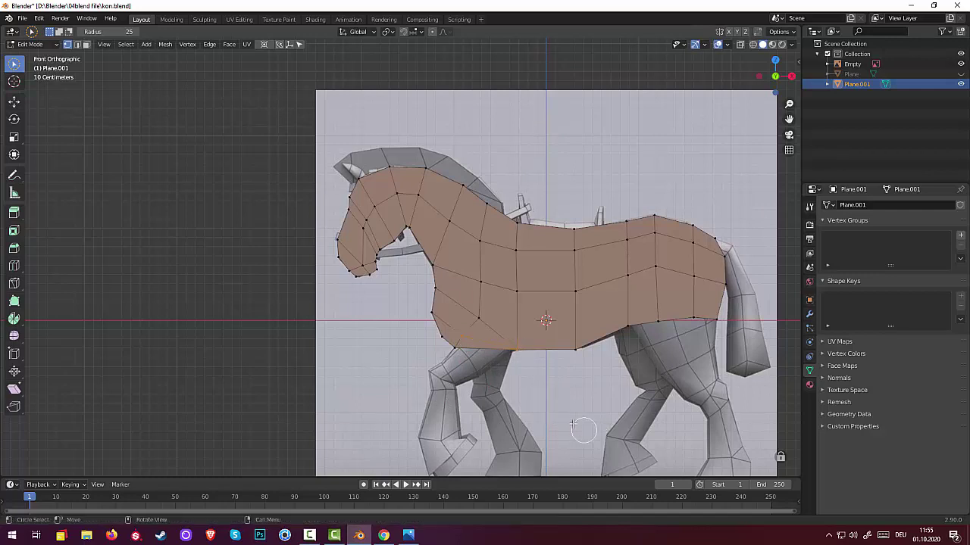
pyautogui.moveTo(564, 397)
pyautogui.mouseDown(button='middle')
pyautogui.moveTo(576, 397)
pyautogui.moveTo(558, 399)
pyautogui.moveTo(574, 377)
pyautogui.mouseUp(button='middle')
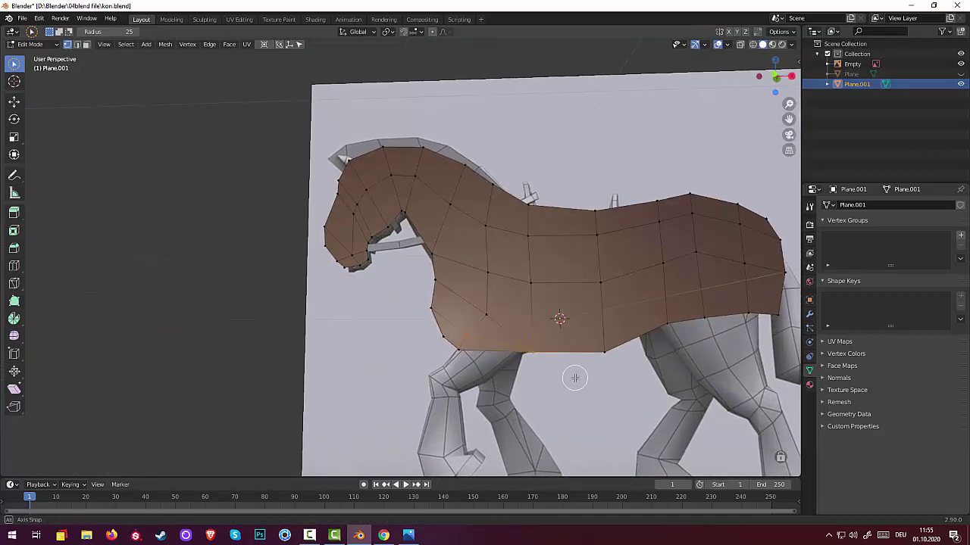
pyautogui.moveTo(568, 390); pyautogui.dragTo(556, 401, button='middle')
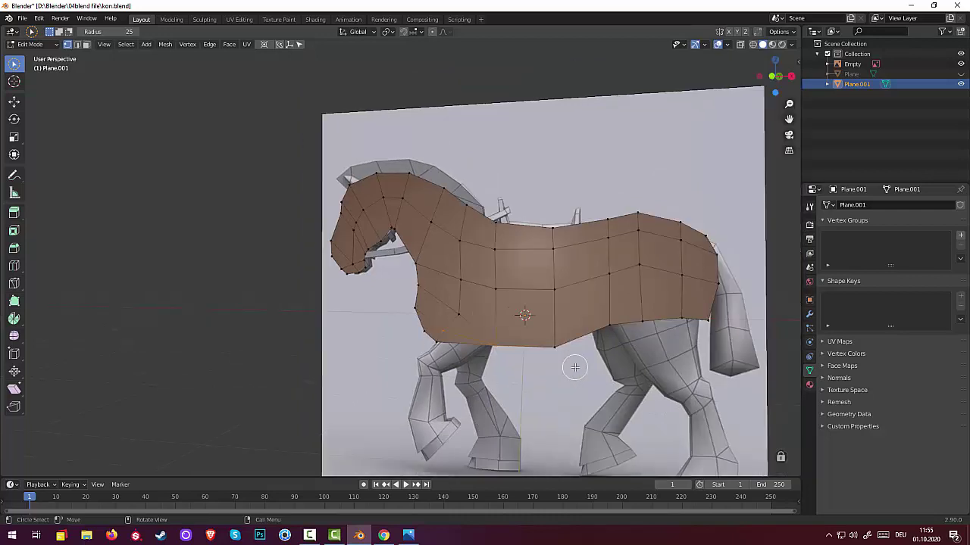
# Check the shell edge-on in Right Orthographic view, then switch to Front Orthographic
pyautogui.press('KP_3')
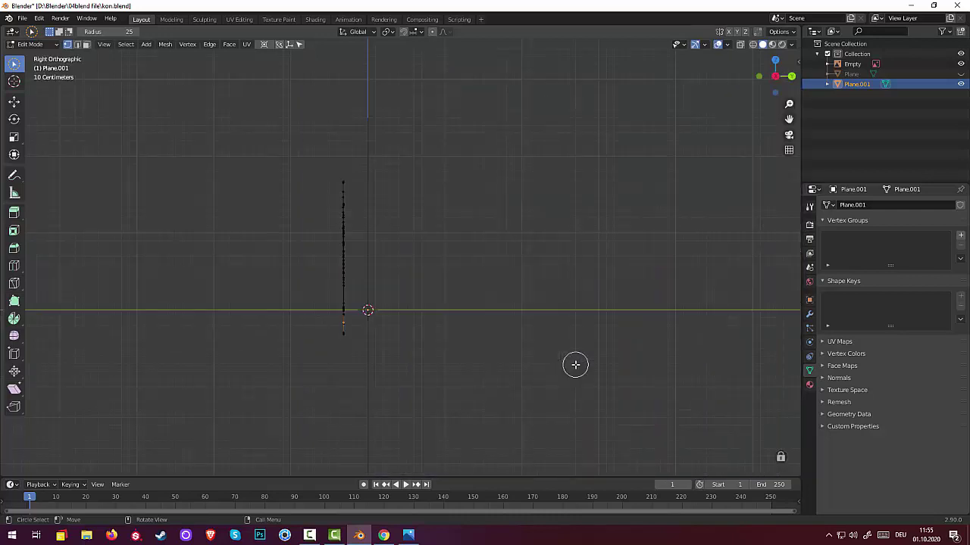
pyautogui.press('KP_1')
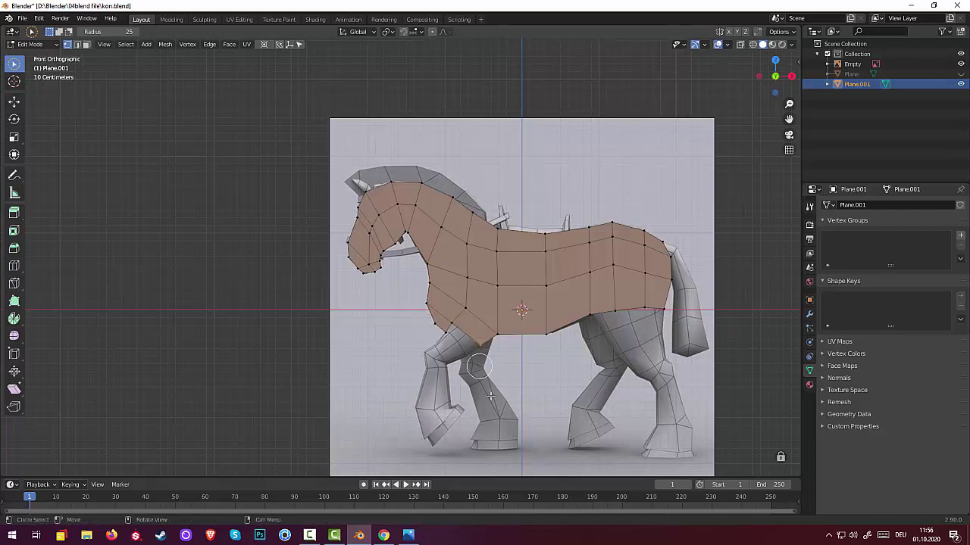
# Nudge the selected vertices slightly, circle-select the lower chest edge and zoom into the front half
pyautogui.press('g')
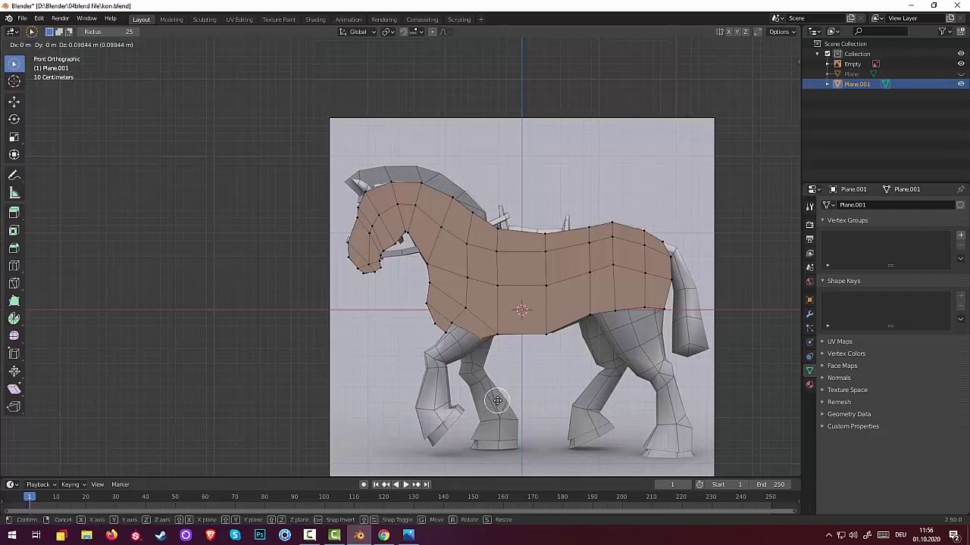
pyautogui.click(504, 399)
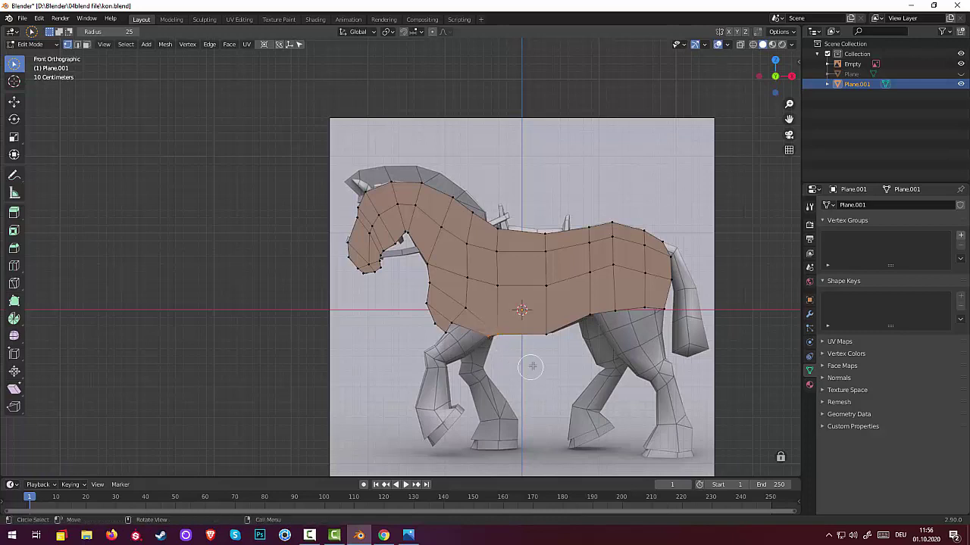
pyautogui.press('c')
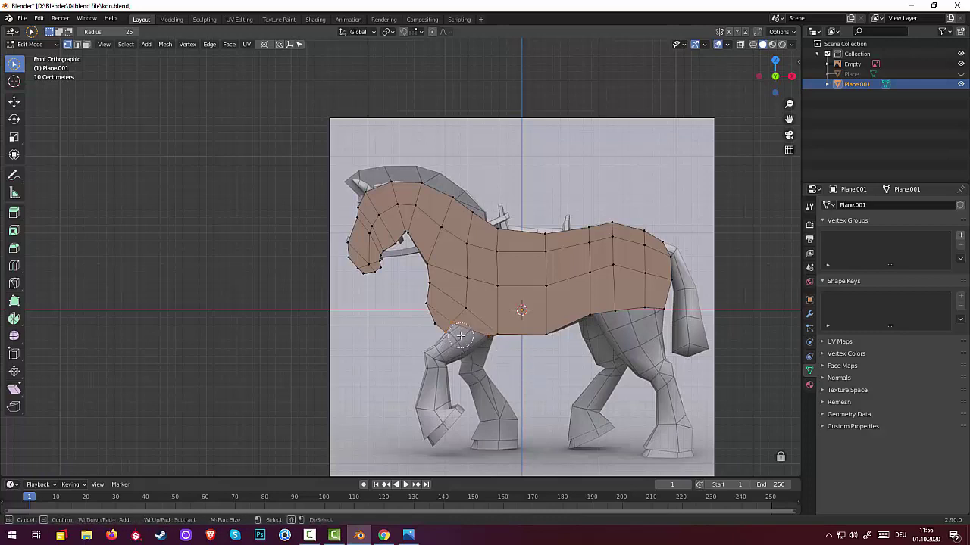
pyautogui.rightClick(477, 356)
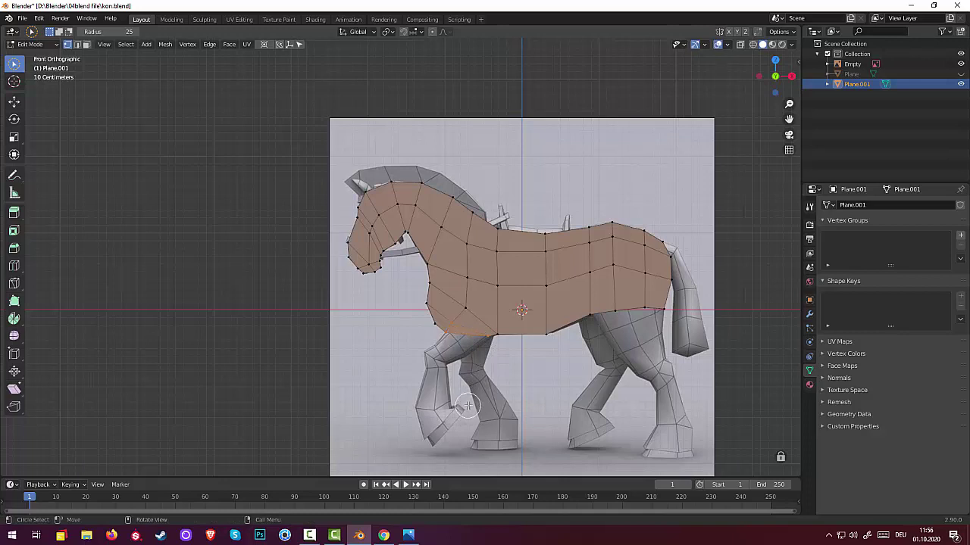
pyautogui.scroll(2, 473, 382)
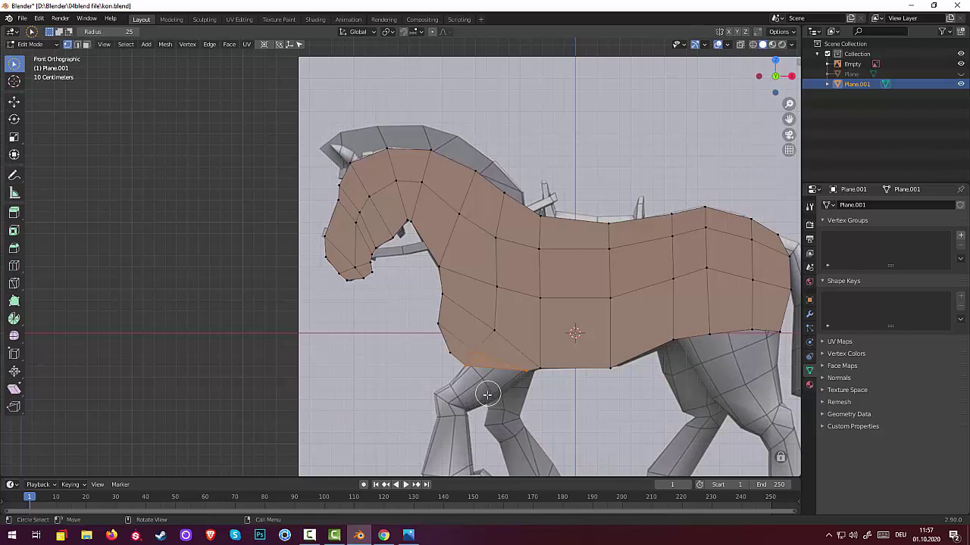
# Cancel a misplaced knife cut and switch the toolbar to the Tweak selection tool
pyautogui.press('k')
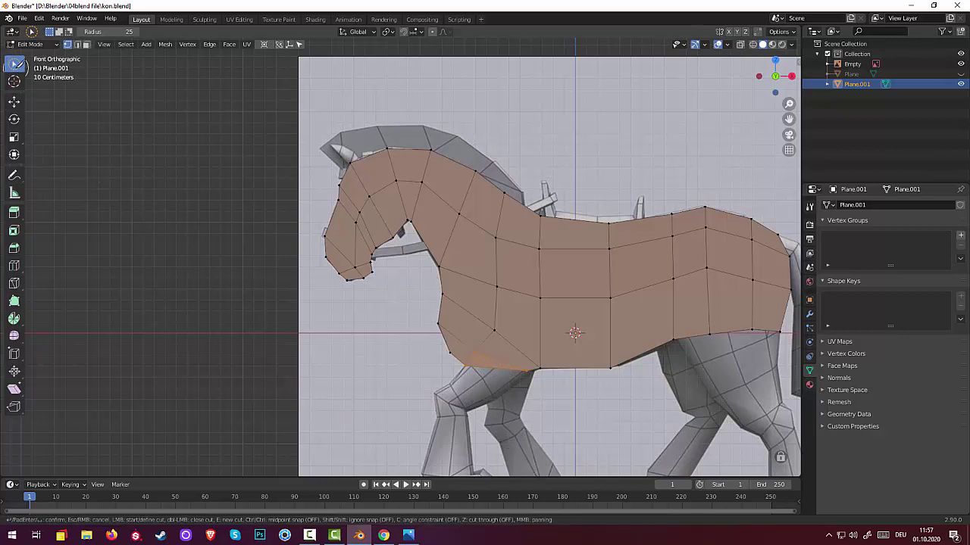
pyautogui.click(17, 66)
pyautogui.press('Escape')
pyautogui.click(13, 64)
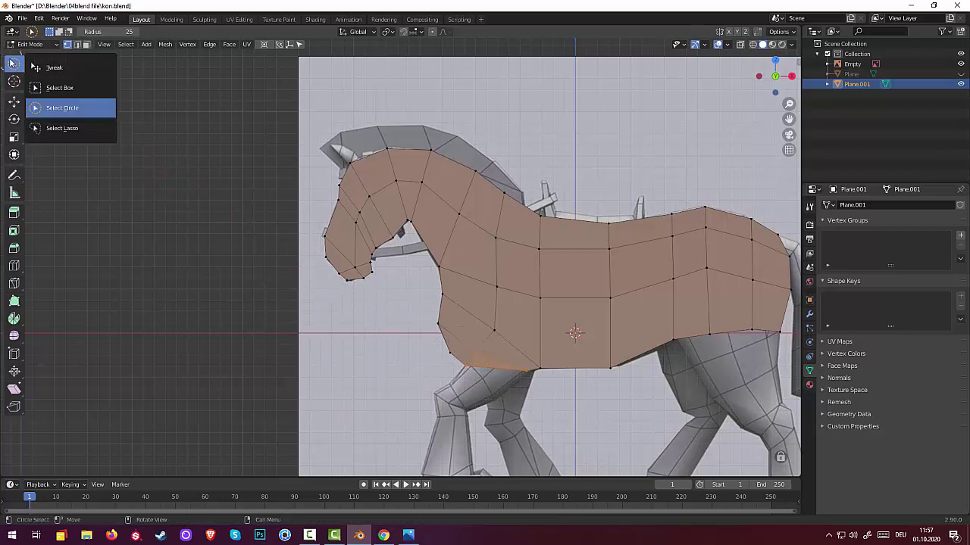
pyautogui.click(50, 66)
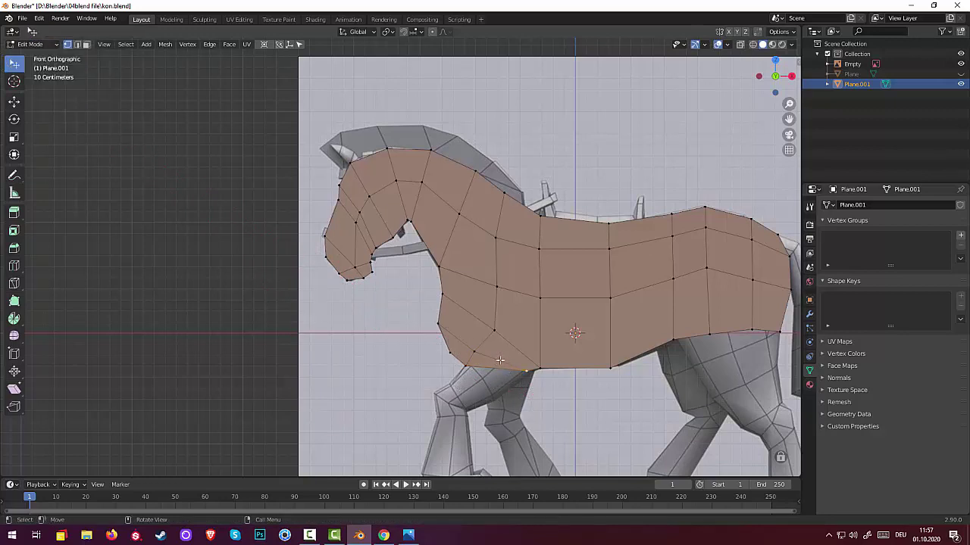
# Knife-cut a midpoint-snapped vertex into the lower chest edge above the front leg
pyautogui.press('k')
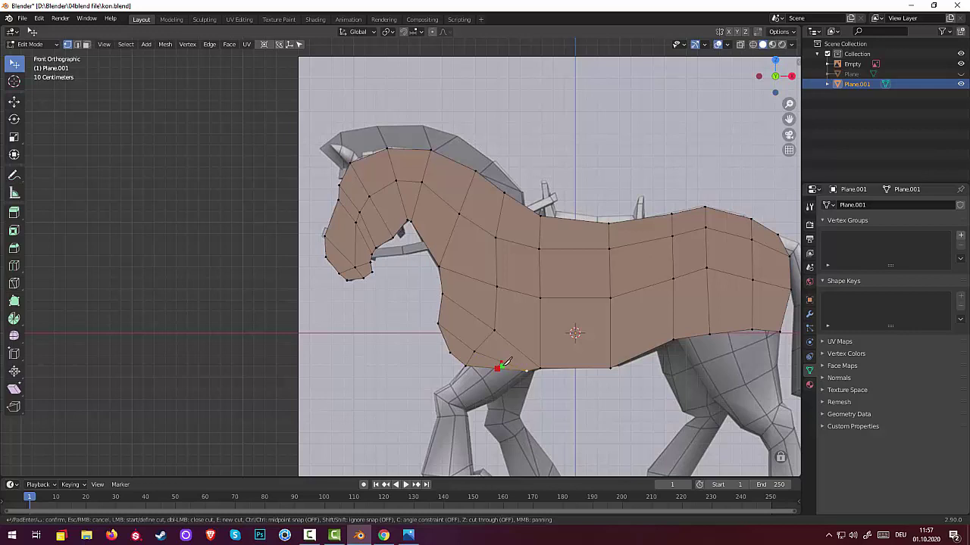
pyautogui.press('ctrl')
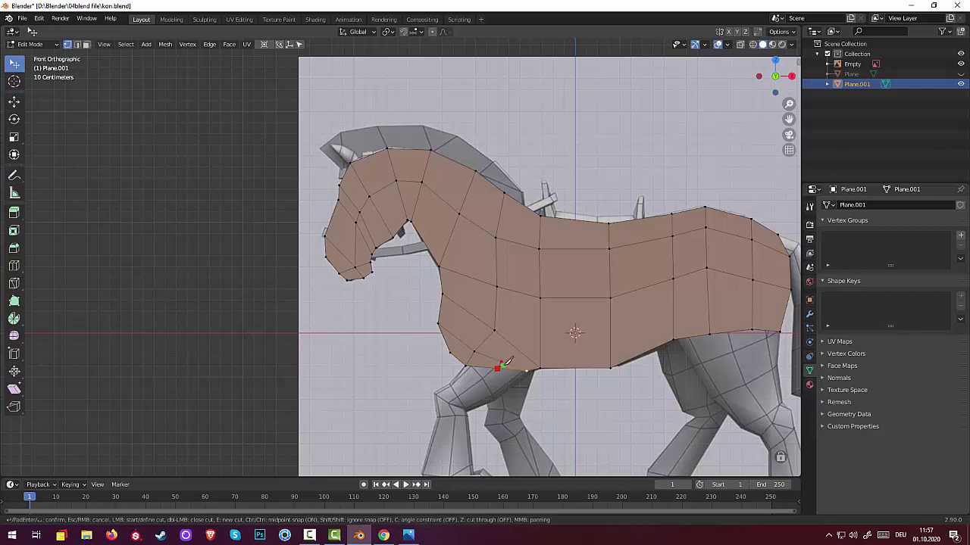
pyautogui.click(504, 364)
pyautogui.press('Return')
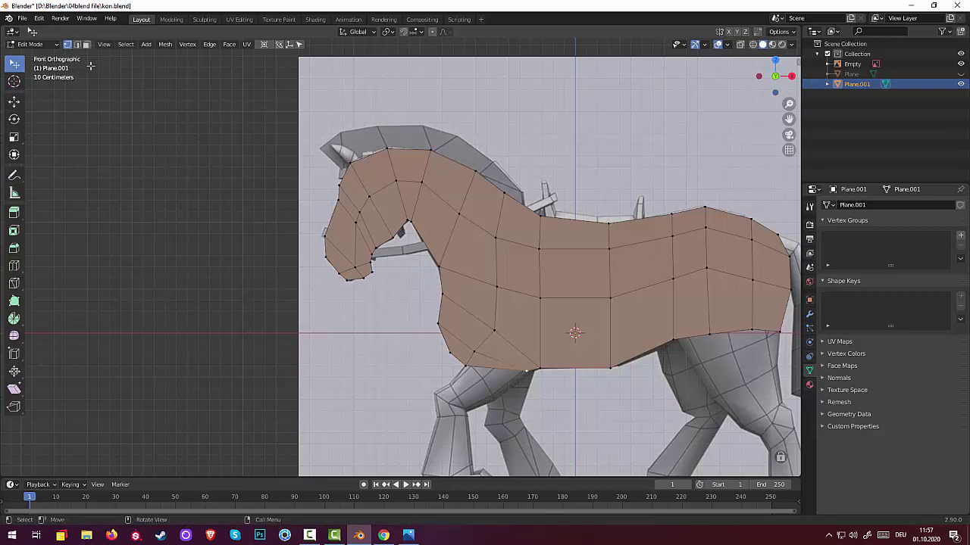
pyautogui.press('shift')
# Subdivide the lower chest edge and move the new bottom vertex over the leg top
pyautogui.rightClick(575, 426)
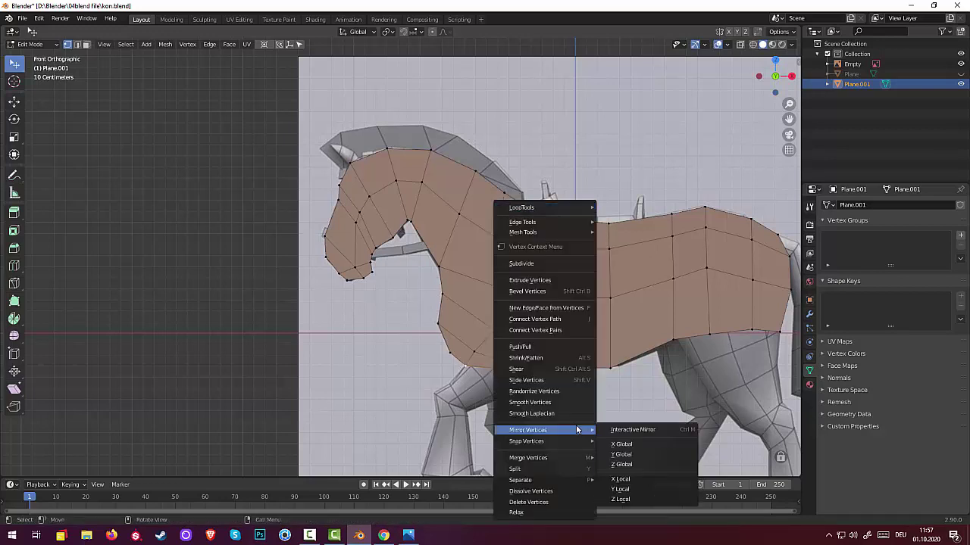
pyautogui.click(517, 265)
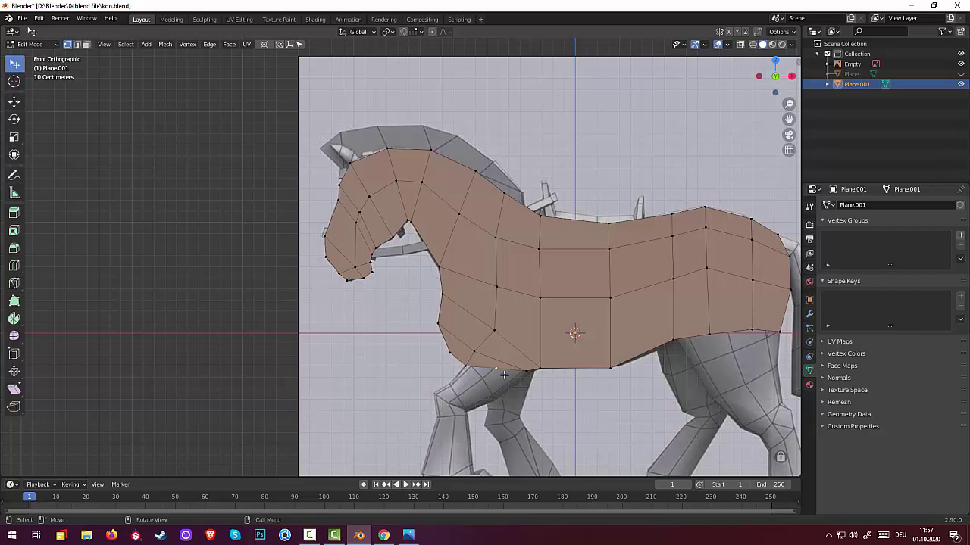
pyautogui.press('g')
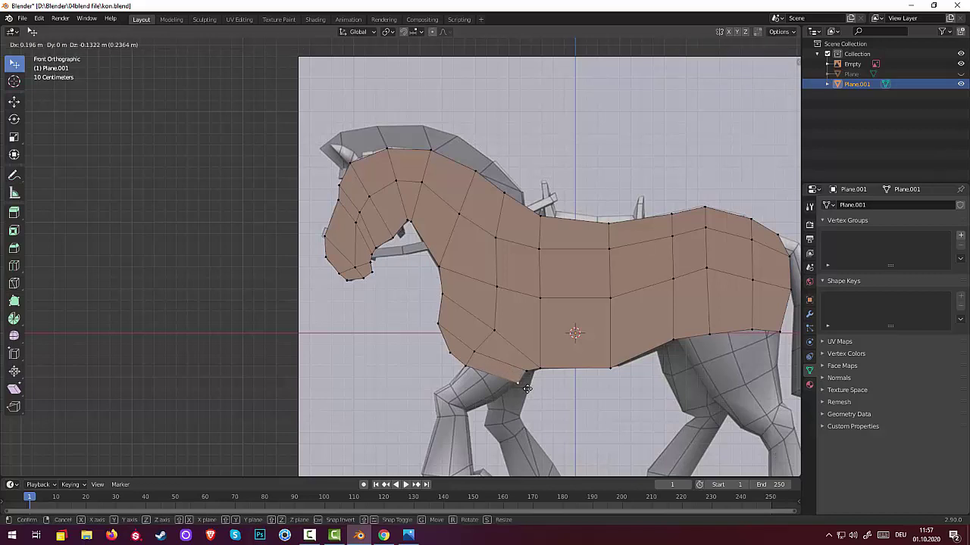
pyautogui.click(528, 372)
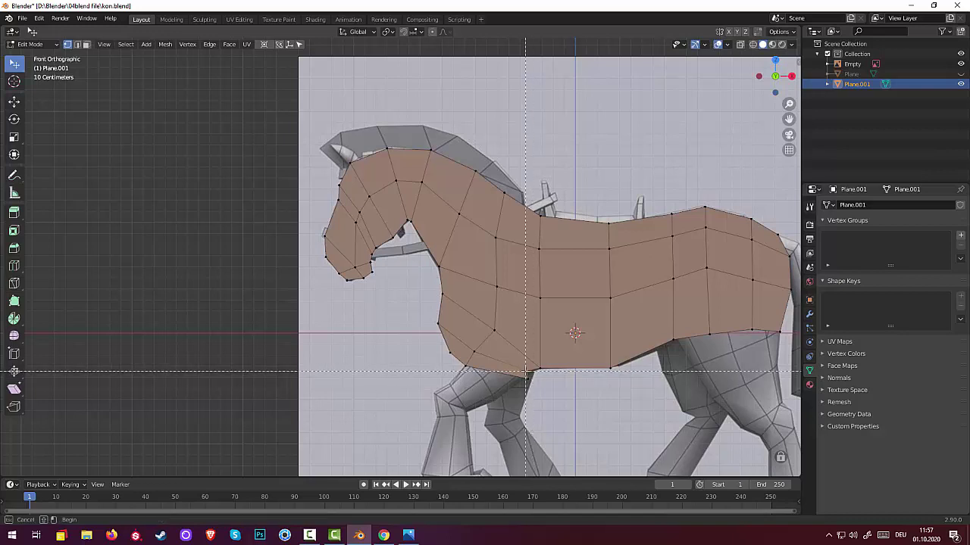
pyautogui.press('g')
pyautogui.click(697, 455)
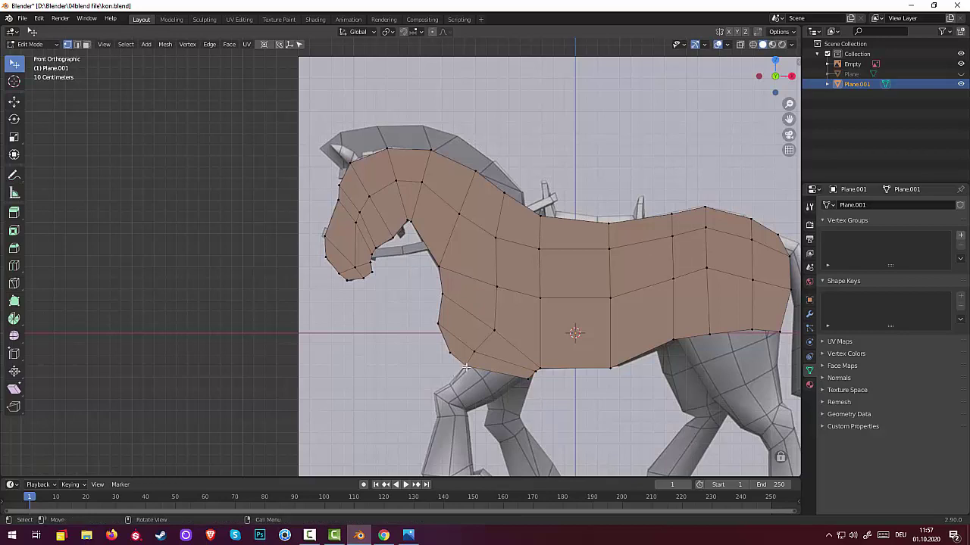
# Reposition the chest and lower-front vertices so the chest curves into the belly
pyautogui.press('g')
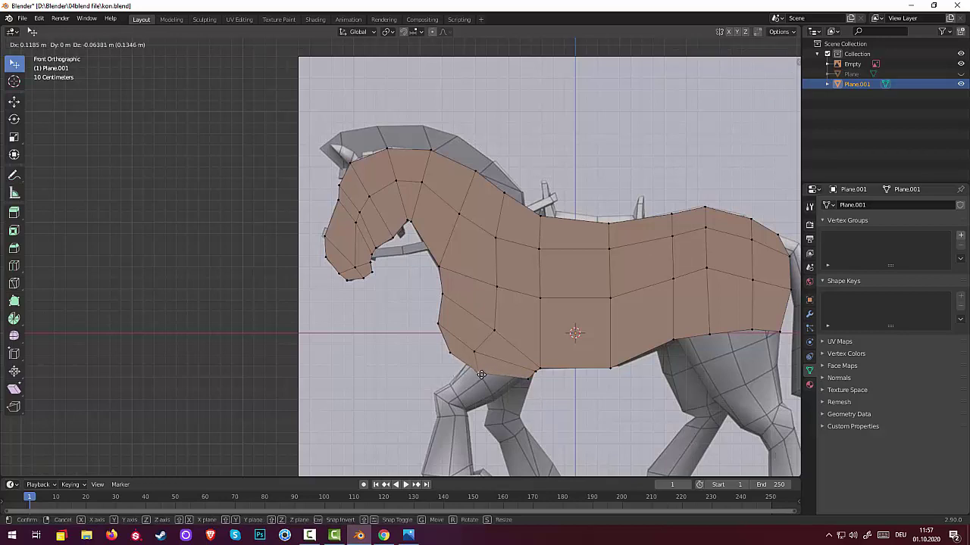
pyautogui.click(480, 376)
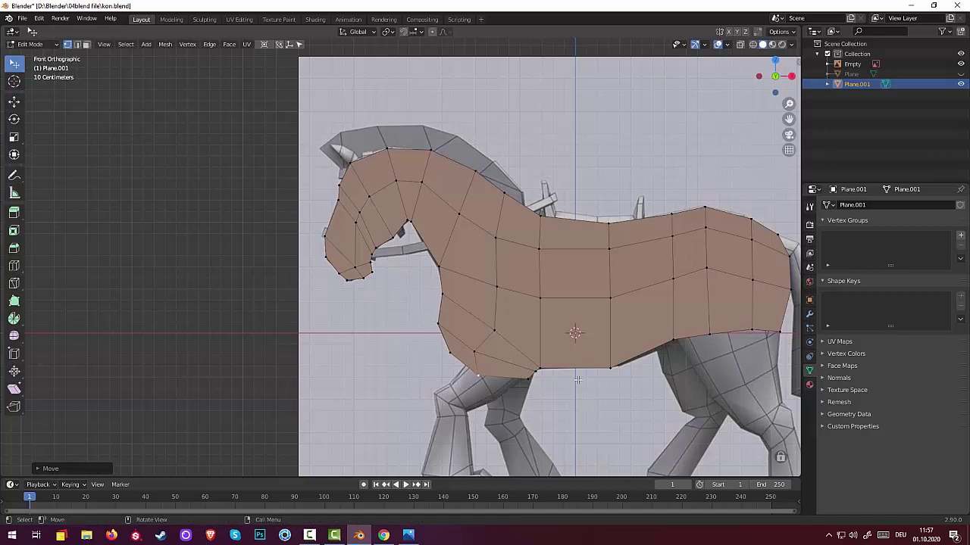
pyautogui.click(541, 368)
pyautogui.press('g')
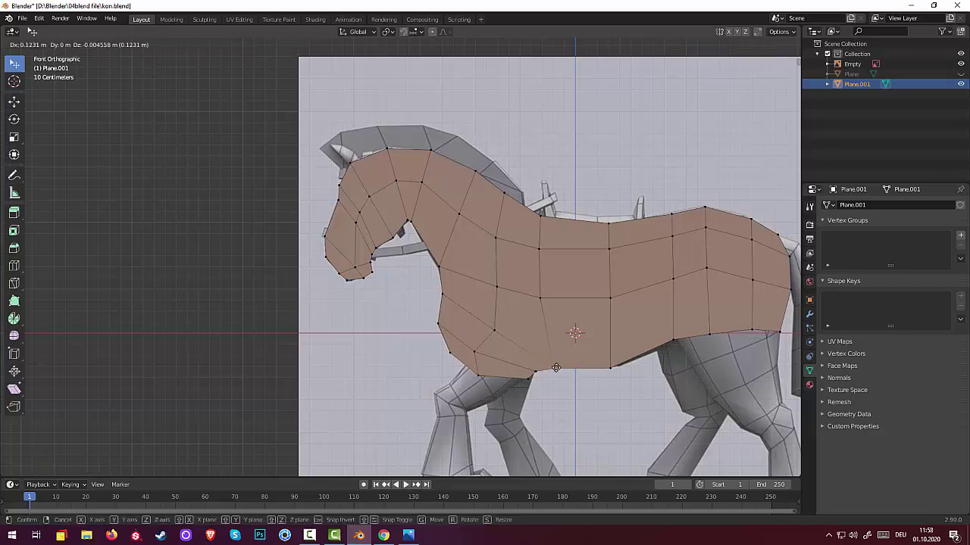
pyautogui.click(555, 369)
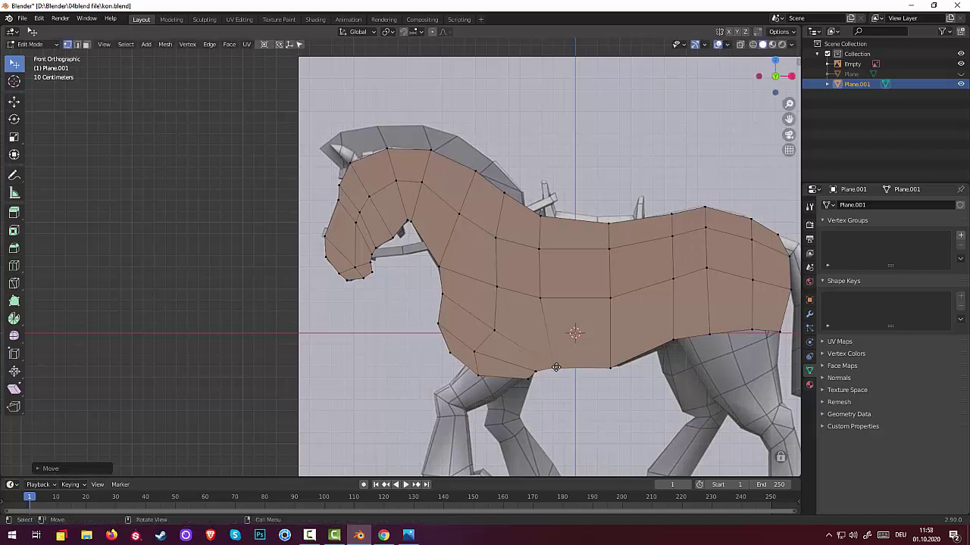
pyautogui.click(494, 331)
pyautogui.press('g')
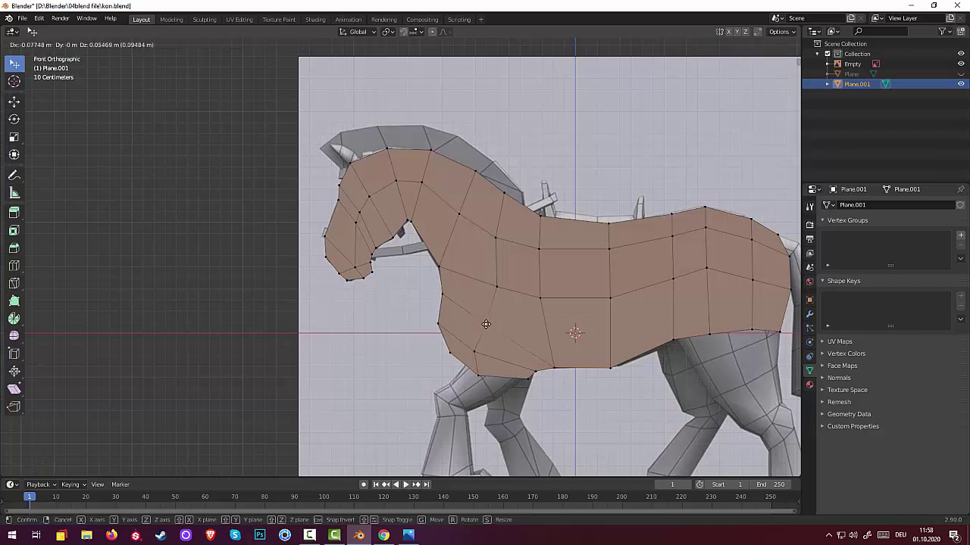
pyautogui.click(484, 323)
# Nudge the bottom vertex above the front leg slightly lower
pyautogui.click(530, 376)
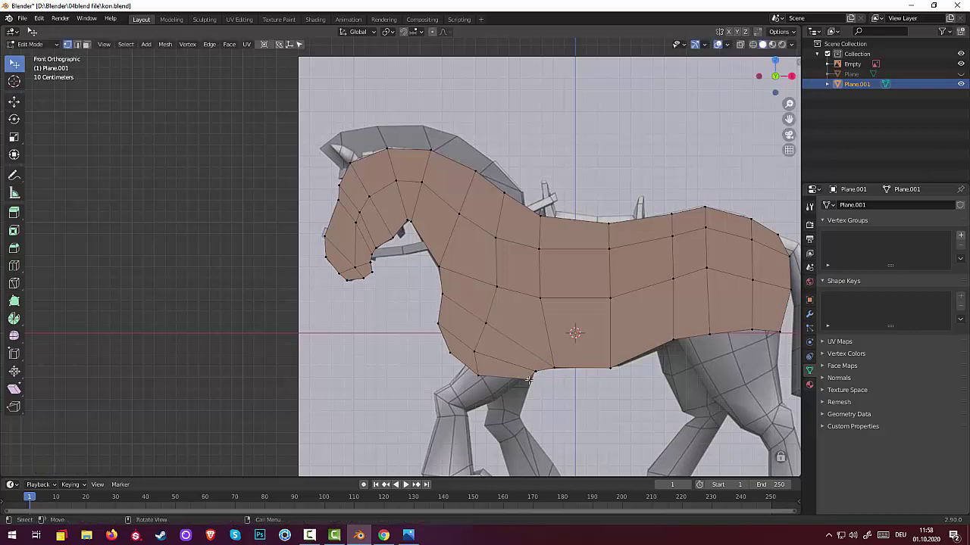
pyautogui.press('g')
pyautogui.click(536, 385)
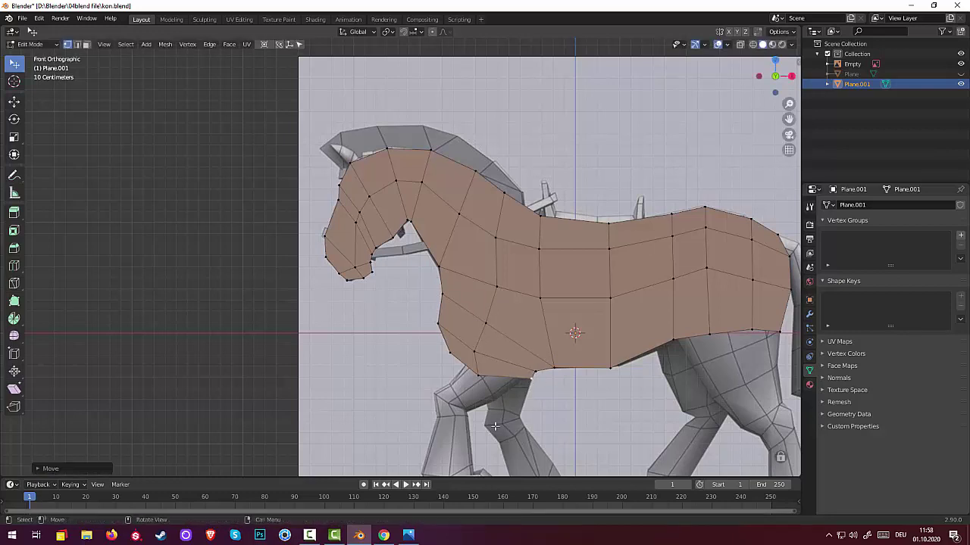
pyautogui.click(509, 376)
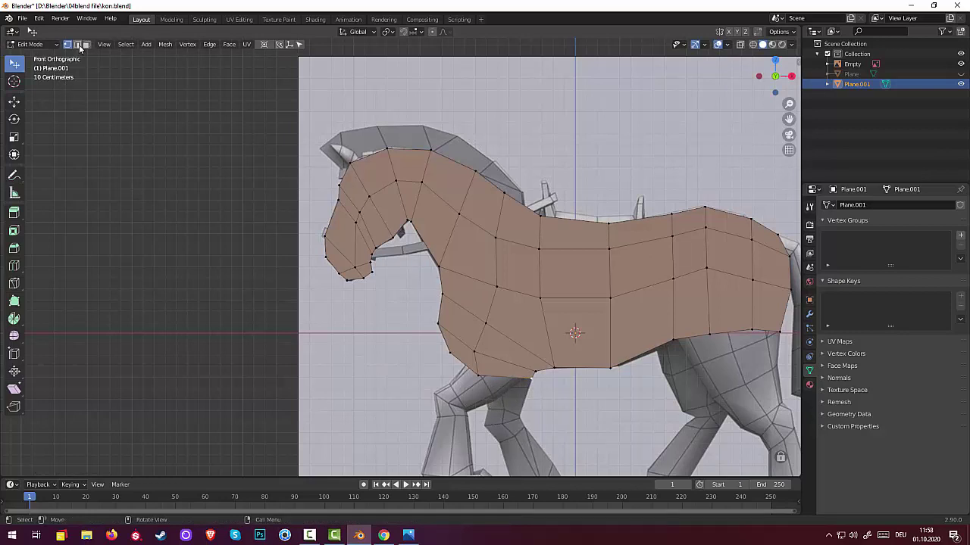
# Extrude the upper leg down from the chest edge, narrowing and tilting its bottom edge
pyautogui.click(77, 45)
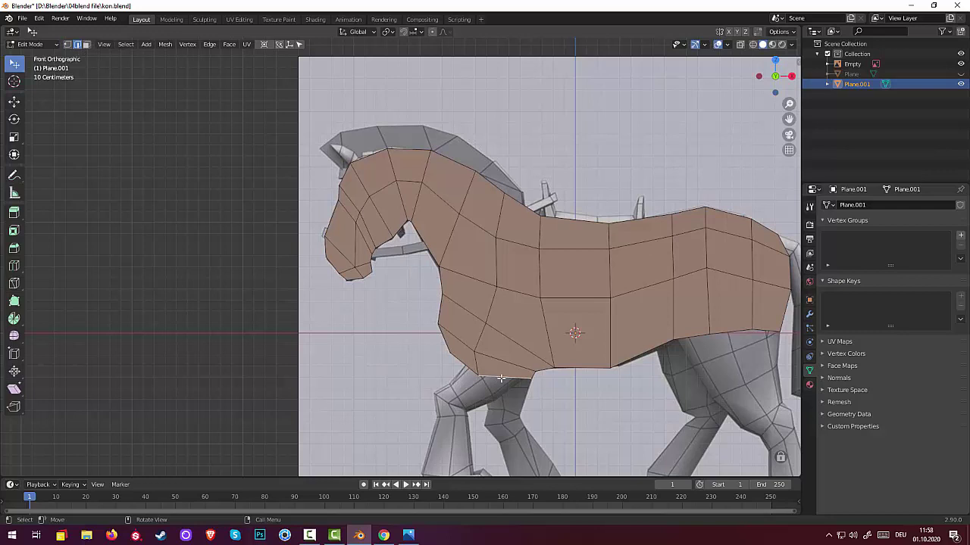
pyautogui.press('e')
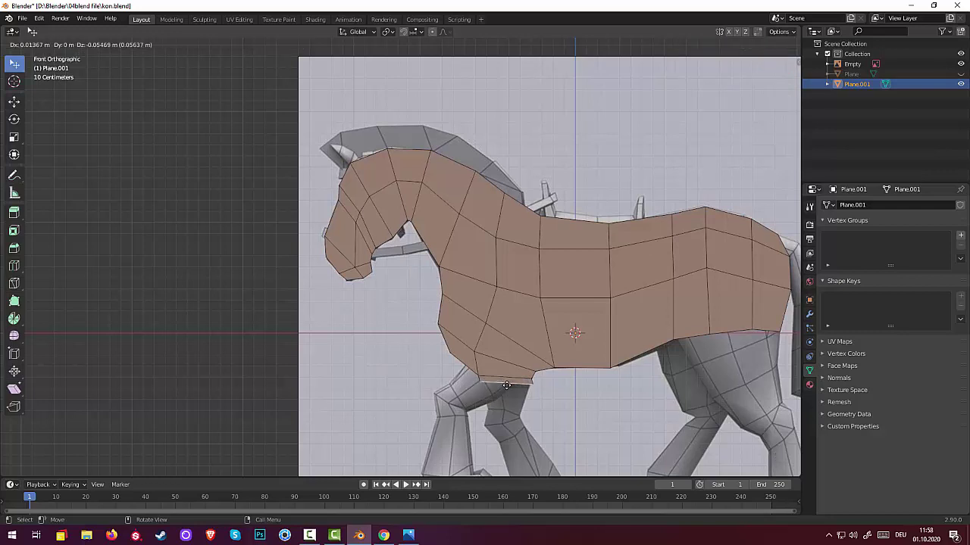
pyautogui.click(503, 411)
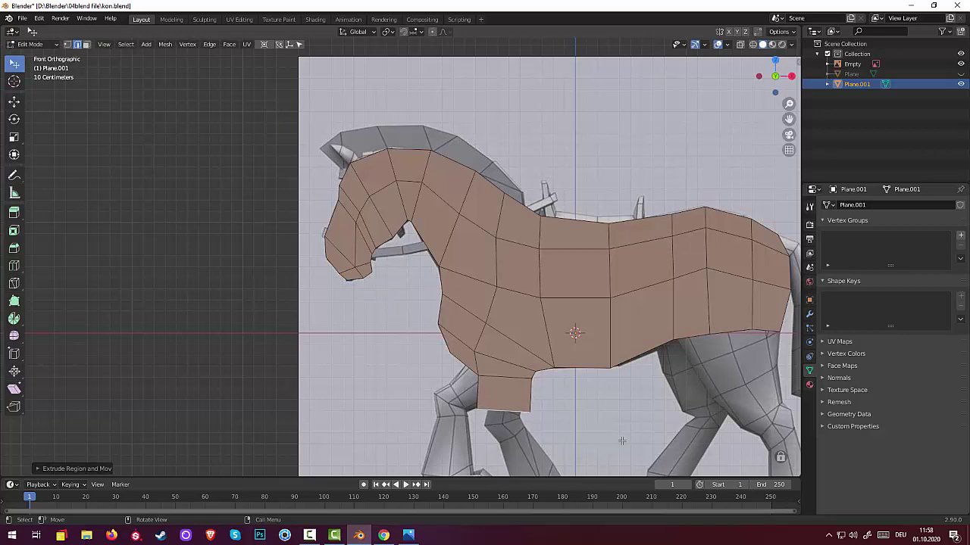
pyautogui.press('s')
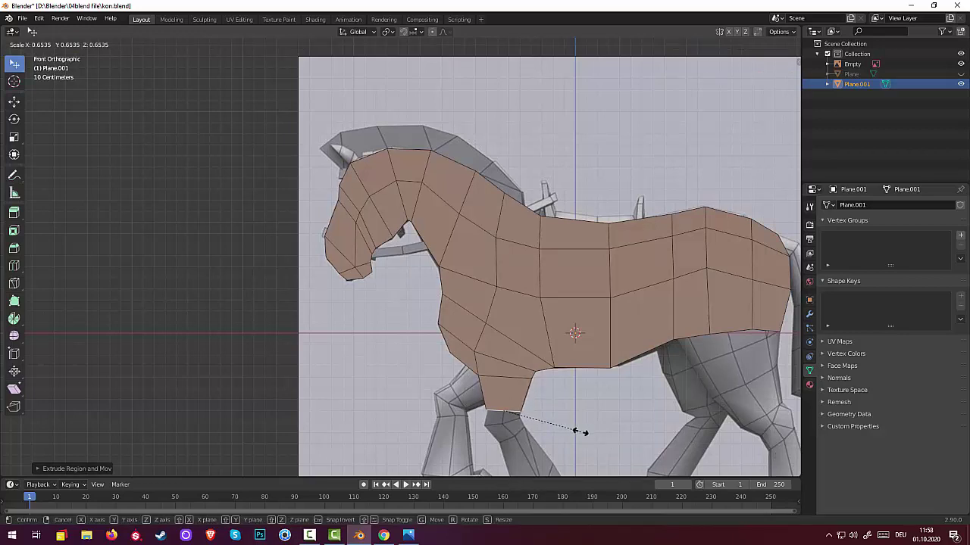
pyautogui.click(579, 431)
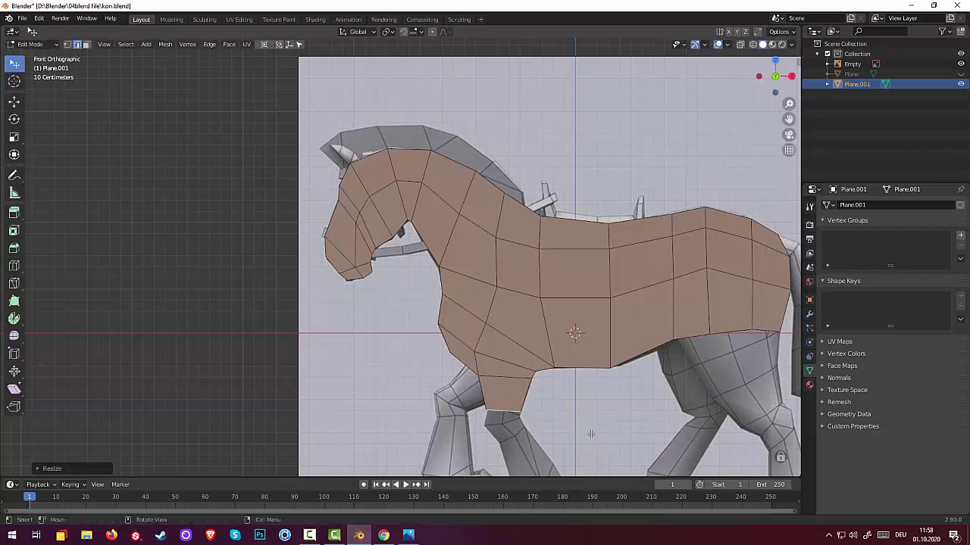
pyautogui.press('r')
pyautogui.click(570, 442)
# Extrude a second leg section, then tilt, move and resize it to the reference width
pyautogui.press('e')
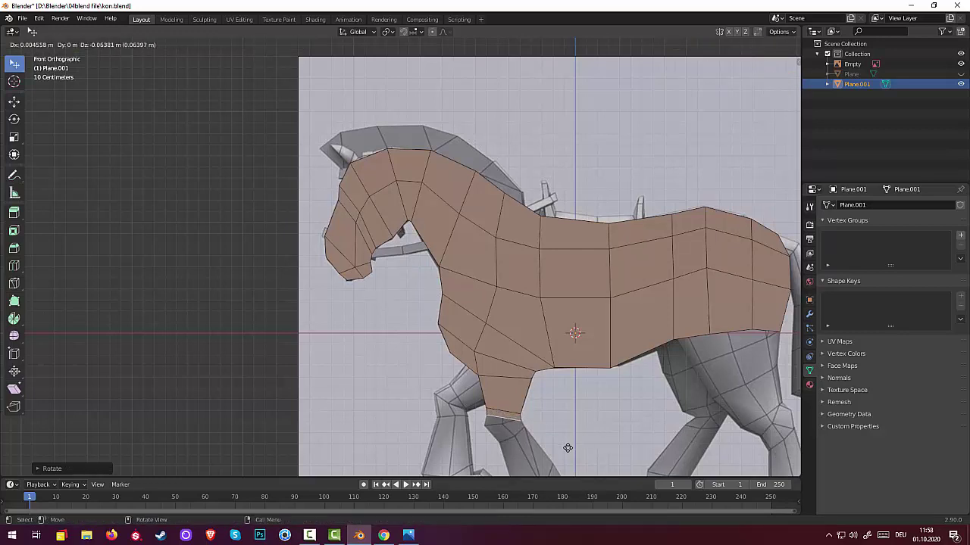
pyautogui.click(568, 449)
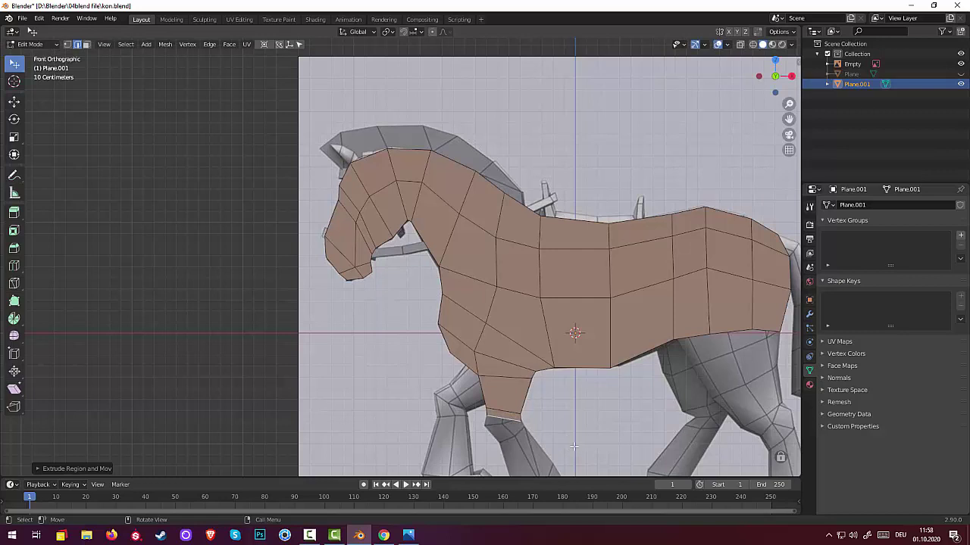
pyautogui.press('r')
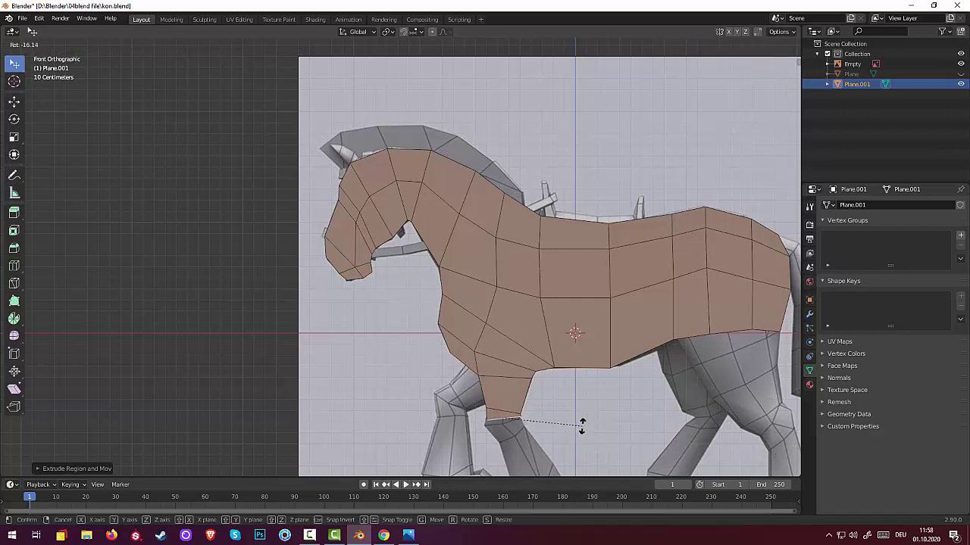
pyautogui.click(582, 426)
pyautogui.press('g')
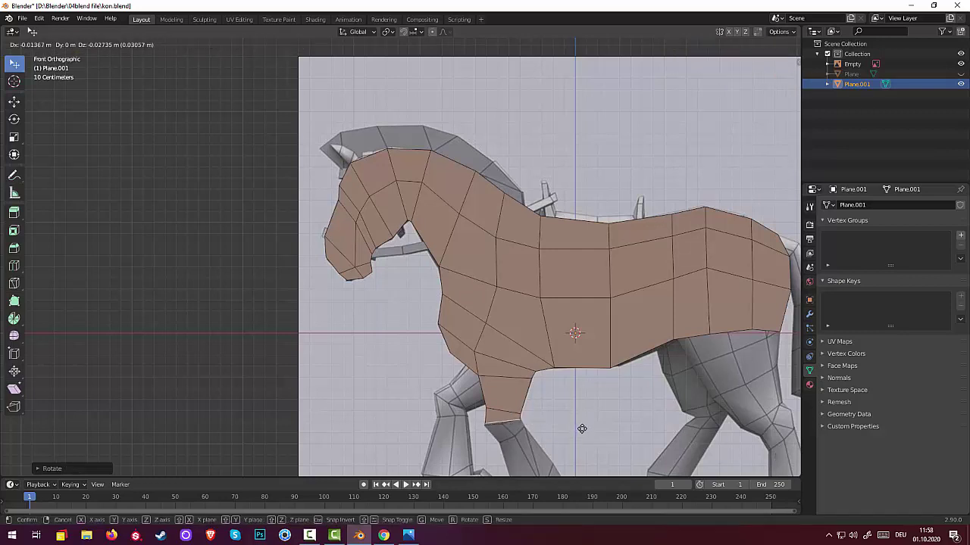
pyautogui.click(582, 430)
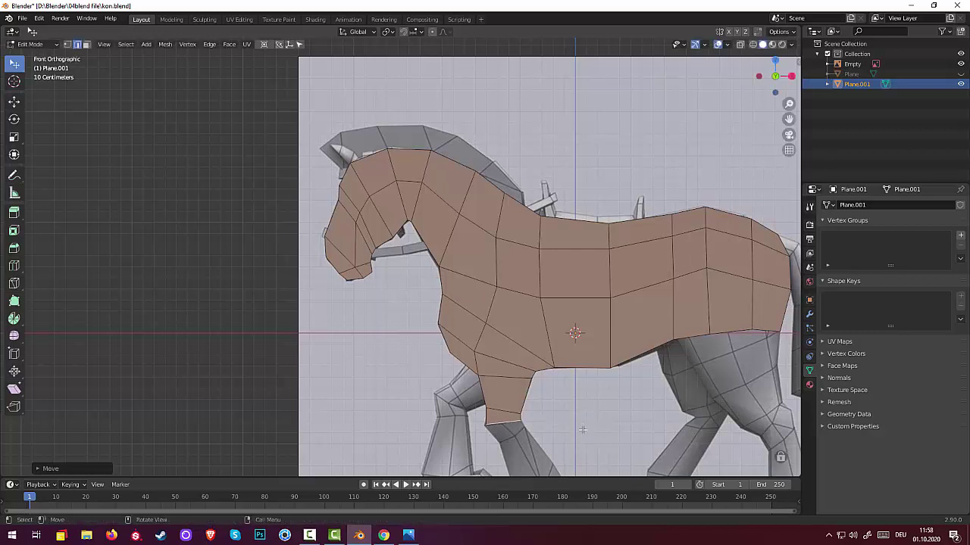
pyautogui.press('s')
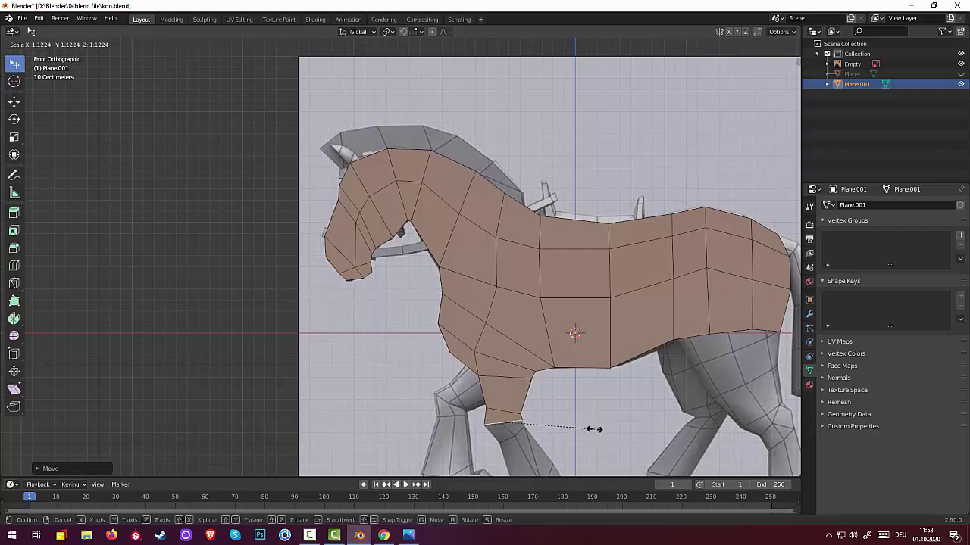
pyautogui.click(591, 428)
# Extrude a third short section, angle and lower it, then adjust a leg vertex to fit
pyautogui.press('e')
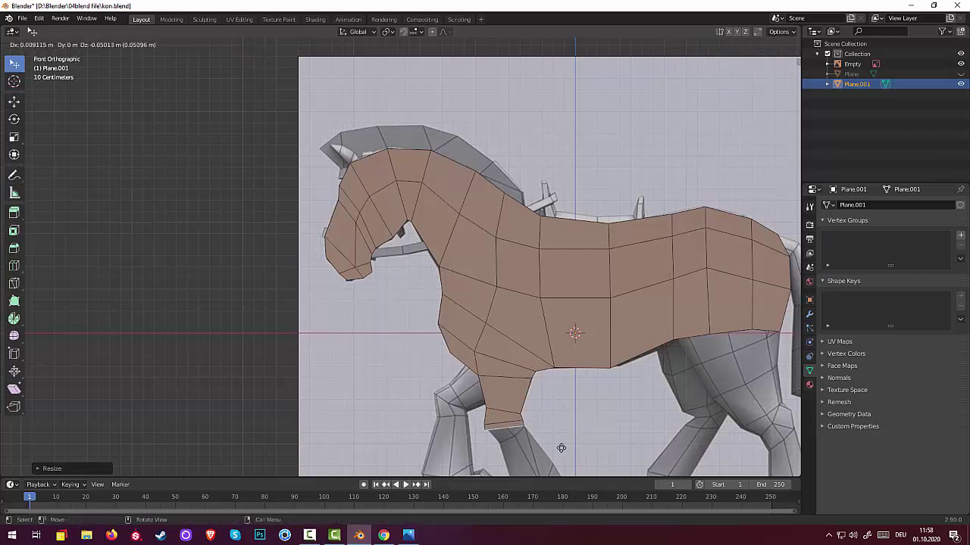
pyautogui.click(564, 448)
pyautogui.press('r')
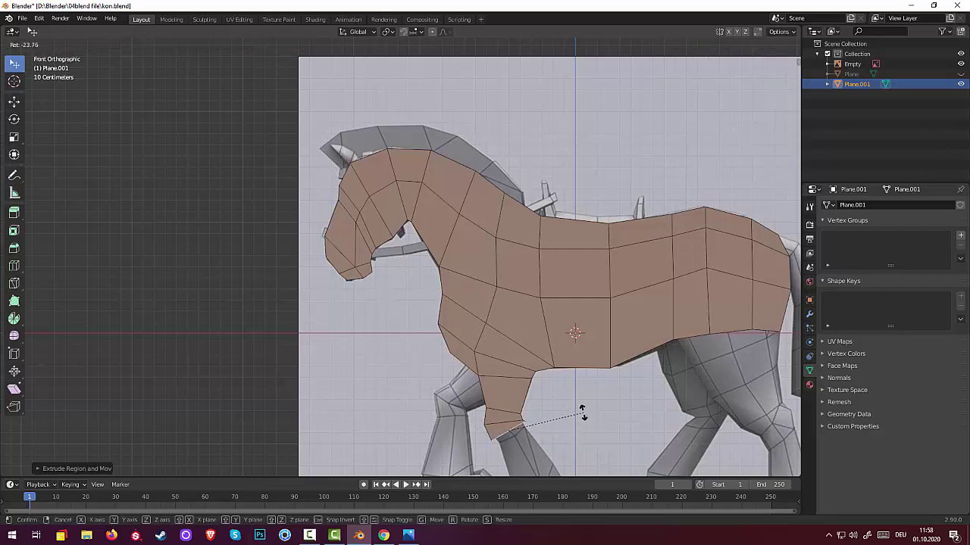
pyautogui.click(582, 414)
pyautogui.press('g')
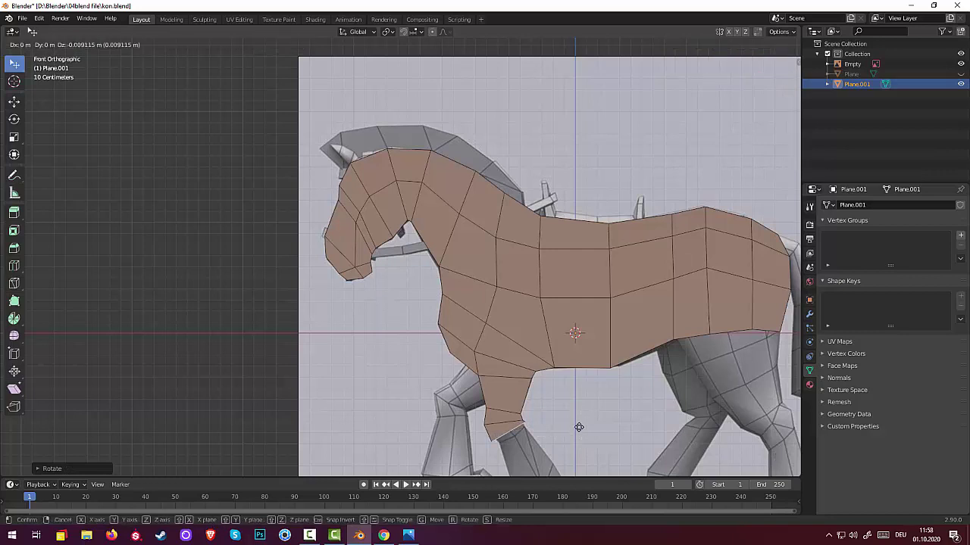
pyautogui.click(579, 433)
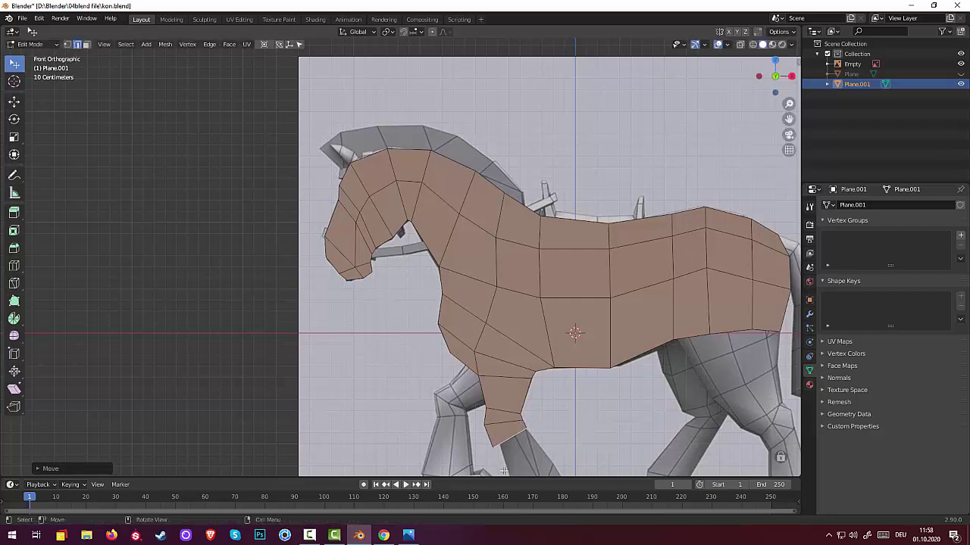
pyautogui.press('1')
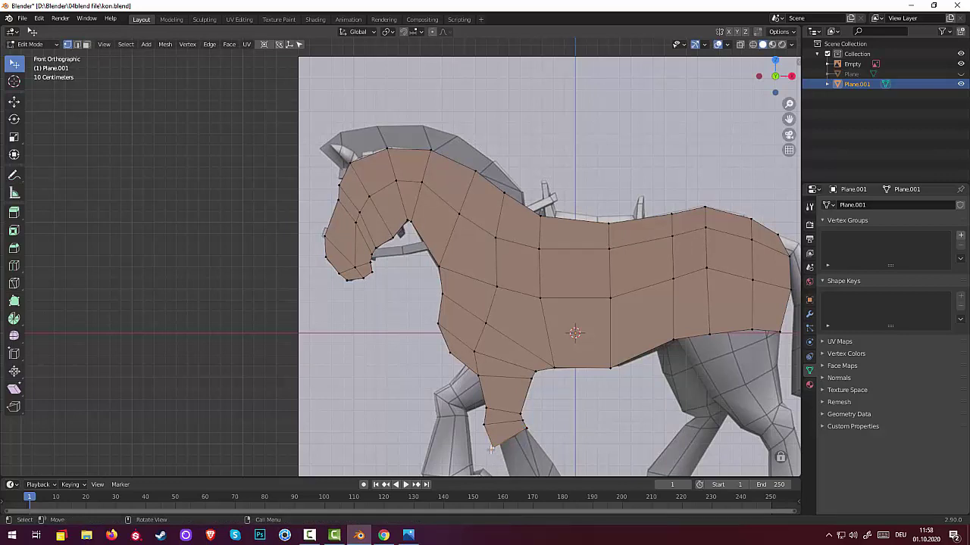
pyautogui.press('g')
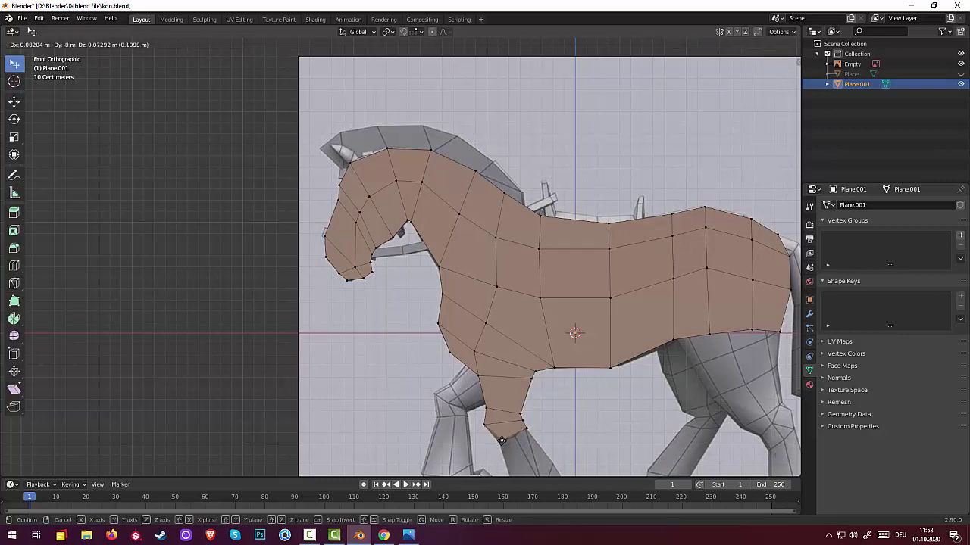
pyautogui.click(499, 444)
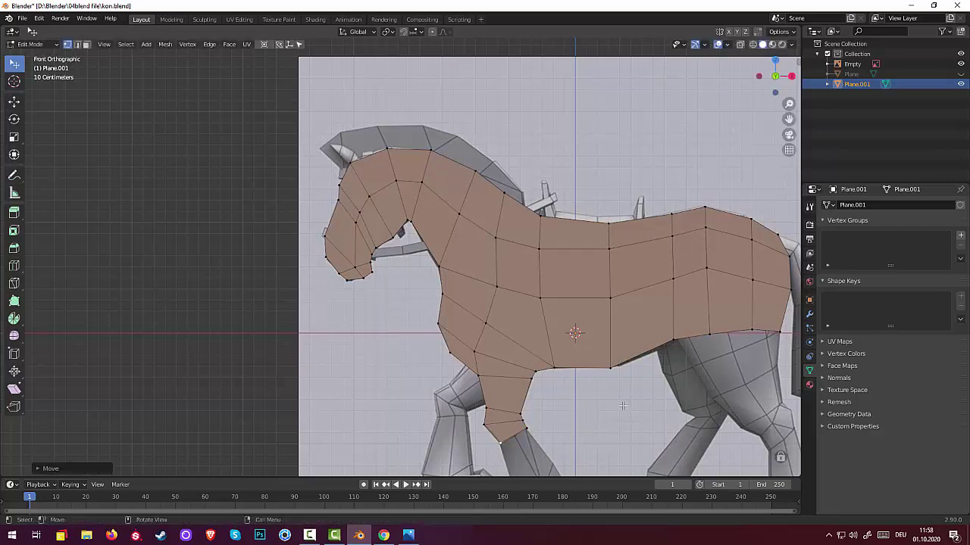
# Review the whole horse, return to Front view, and extrude the leg's bottom edge toward the hoof
pyautogui.scroll(-3, 622, 406)
pyautogui.keyDown('shift'); pyautogui.moveTo(464, 311); pyautogui.dragTo(462, 277, button='middle'); pyautogui.keyUp('shift')
pyautogui.scroll(-1, 462, 277)
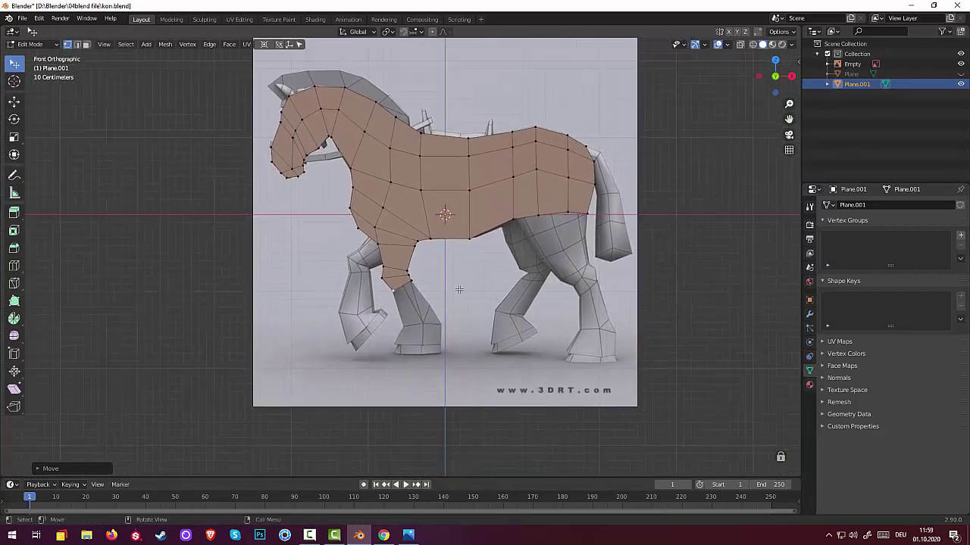
pyautogui.scroll(1, 459, 289)
pyautogui.moveTo(458, 288)
pyautogui.mouseDown(button='middle')
pyautogui.moveTo(598, 282)
pyautogui.moveTo(482, 288)
pyautogui.mouseUp(button='middle')
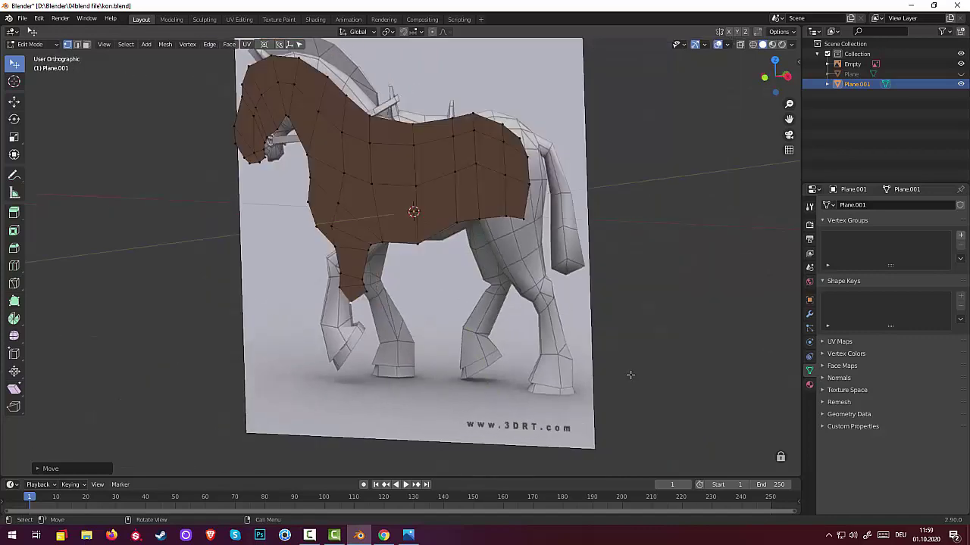
pyautogui.press('KP_1')
pyautogui.scroll(2, 459, 336)
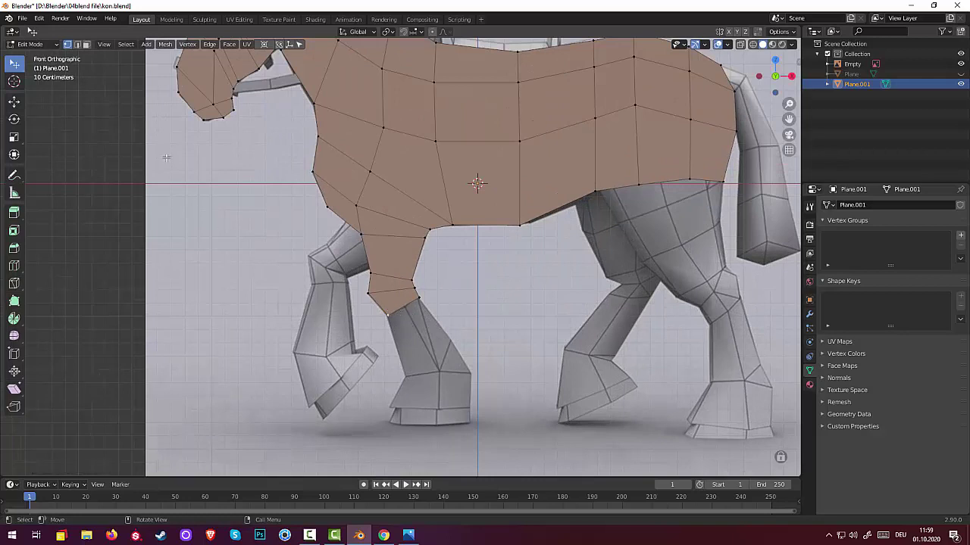
pyautogui.click(78, 44)
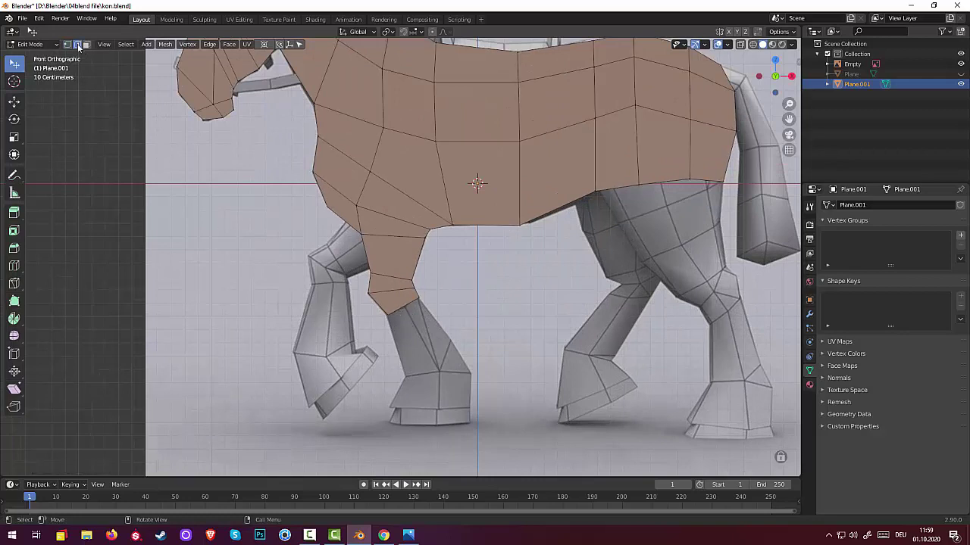
pyautogui.click(404, 306)
pyautogui.press('e')
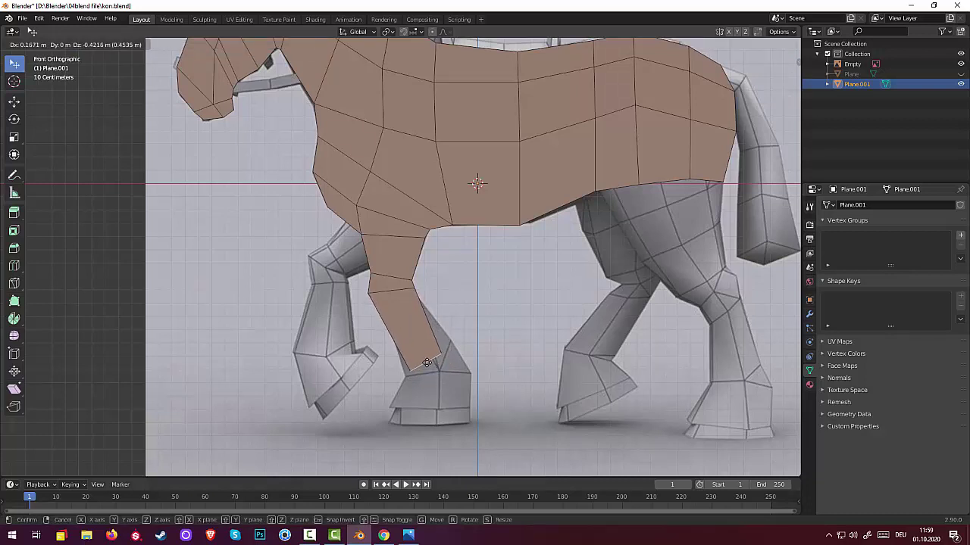
pyautogui.click(420, 358)
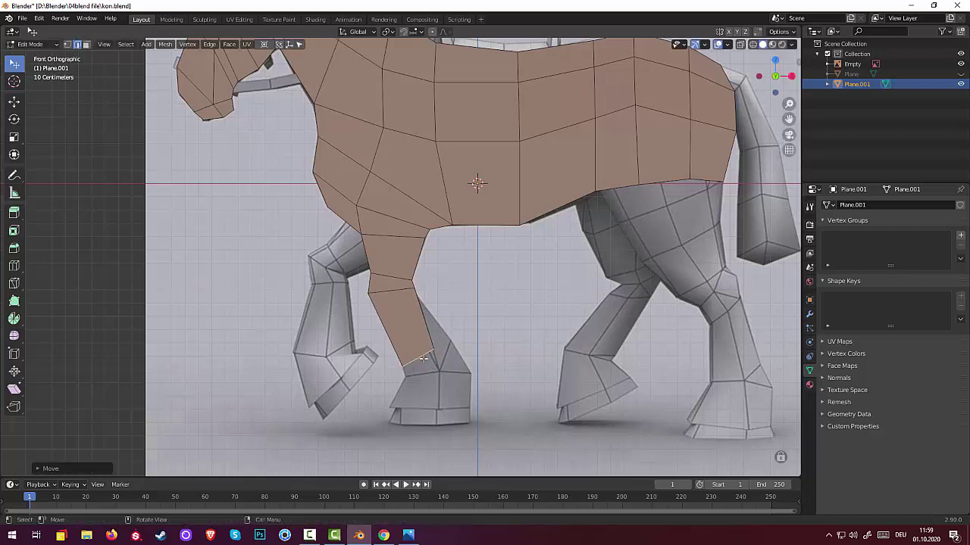
# Widen and position the new leg end, then extend a tilted, wider section to the hoof top
pyautogui.press('s')
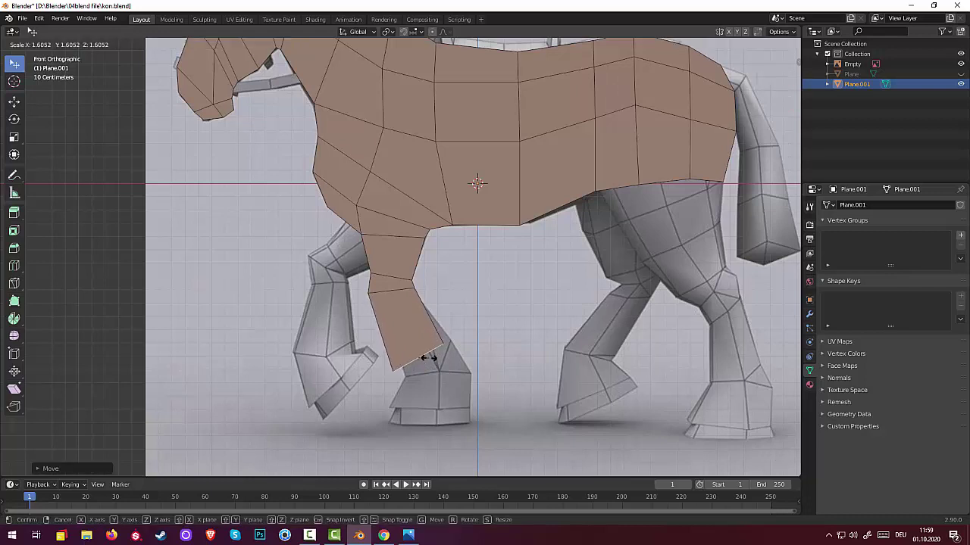
pyautogui.click(428, 358)
pyautogui.press('g')
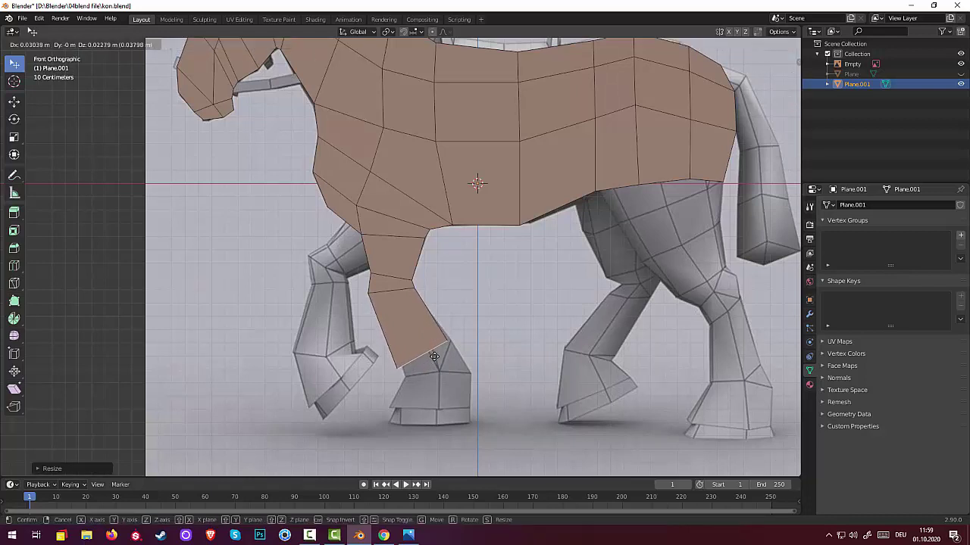
pyautogui.click(438, 355)
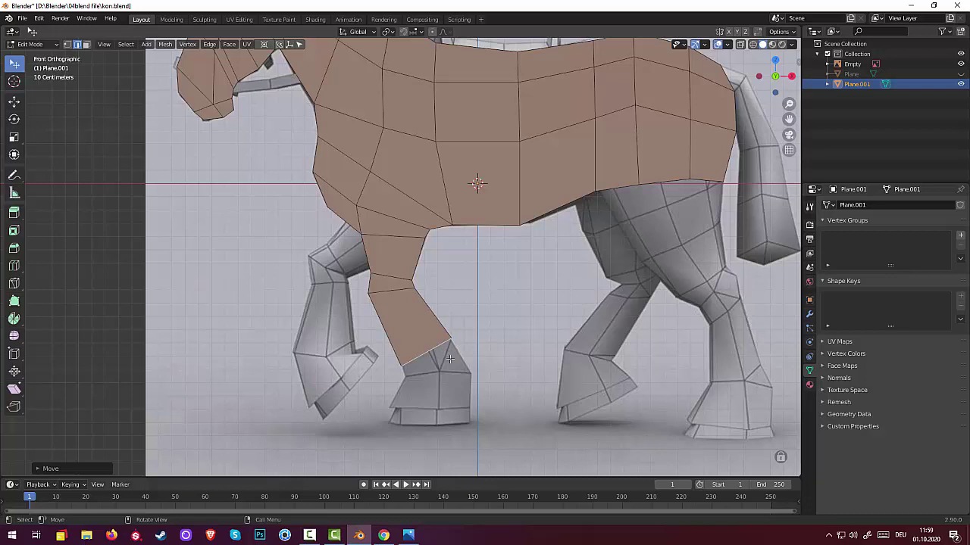
pyautogui.press('g')
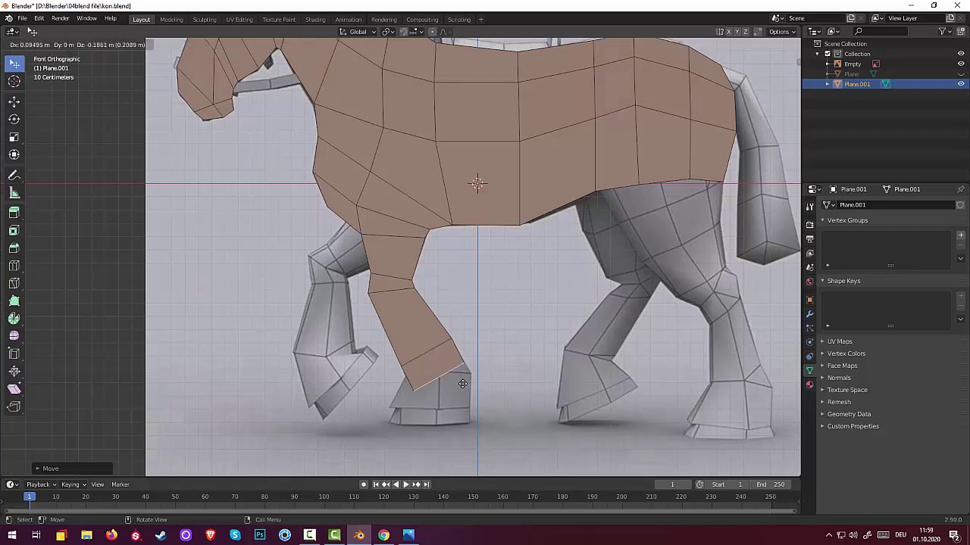
pyautogui.click(464, 385)
pyautogui.press('r')
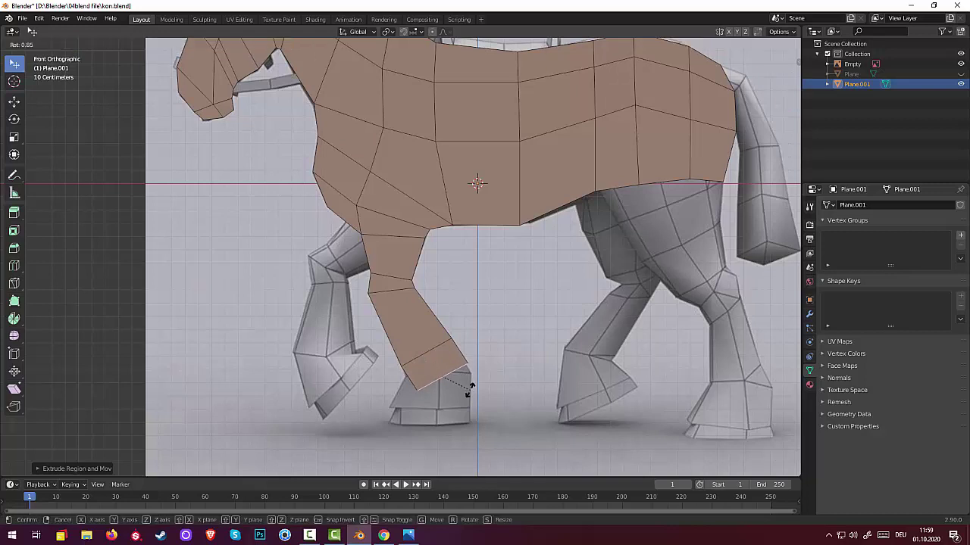
pyautogui.click(452, 392)
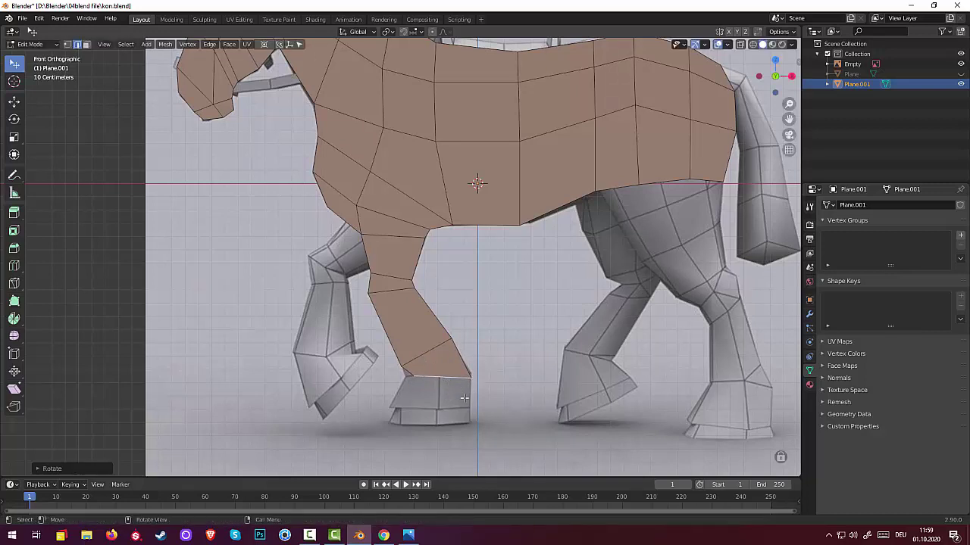
pyautogui.press('s')
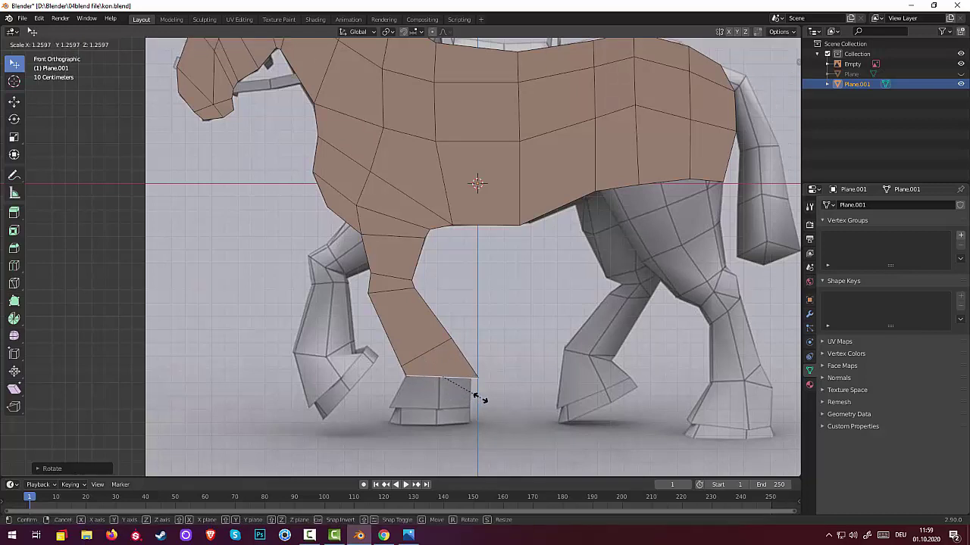
pyautogui.click(479, 397)
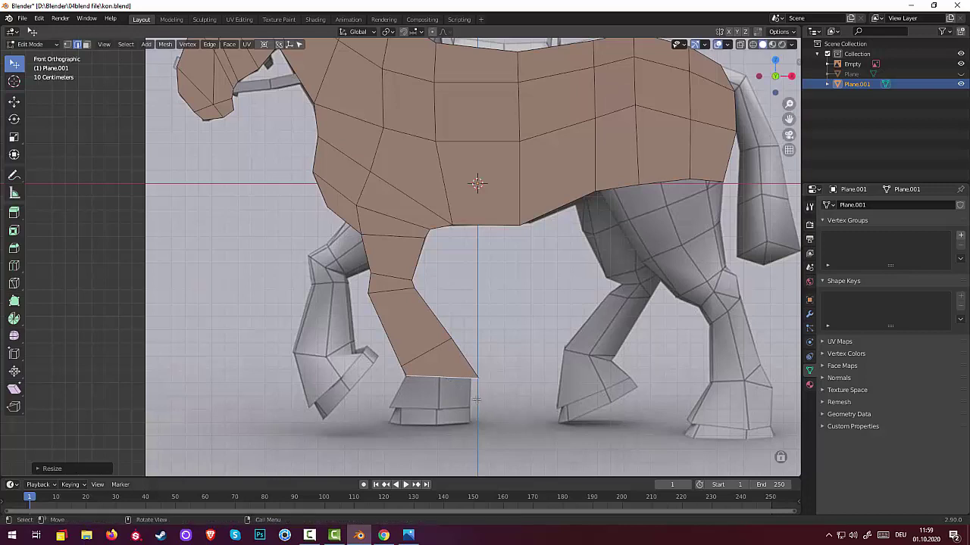
# Move the leg's bottom-right corner vertex onto the hoof top and reselect the bottom edge
pyautogui.press('1')
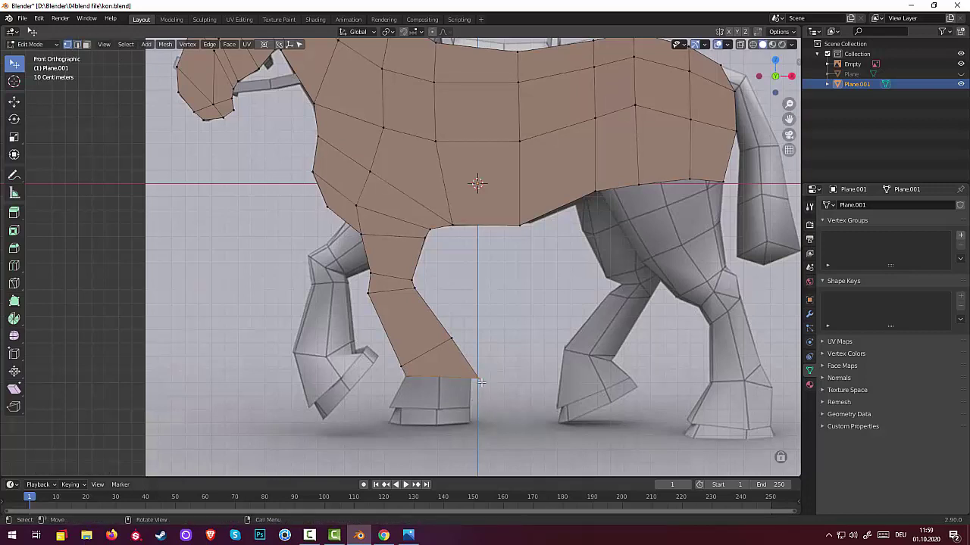
pyautogui.click(480, 384)
pyautogui.press('g')
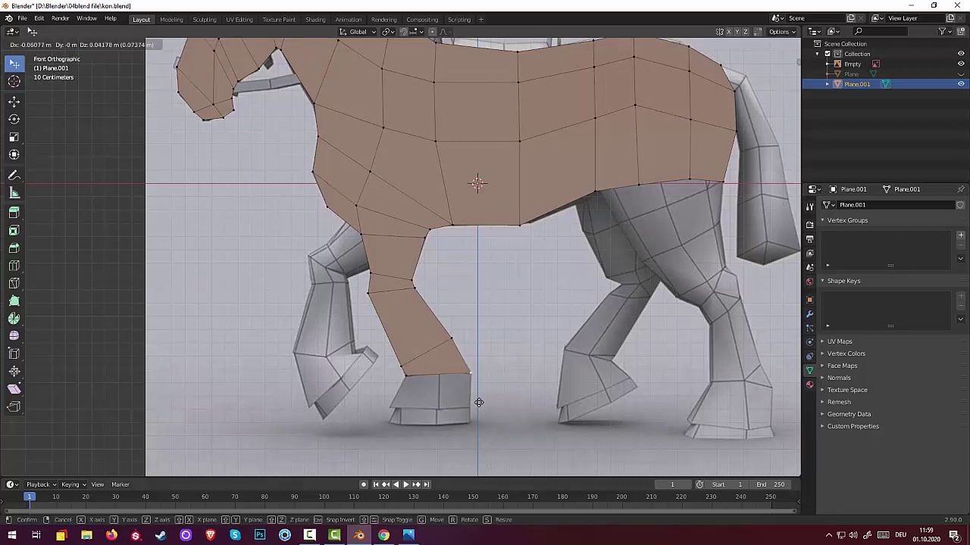
pyautogui.click(479, 403)
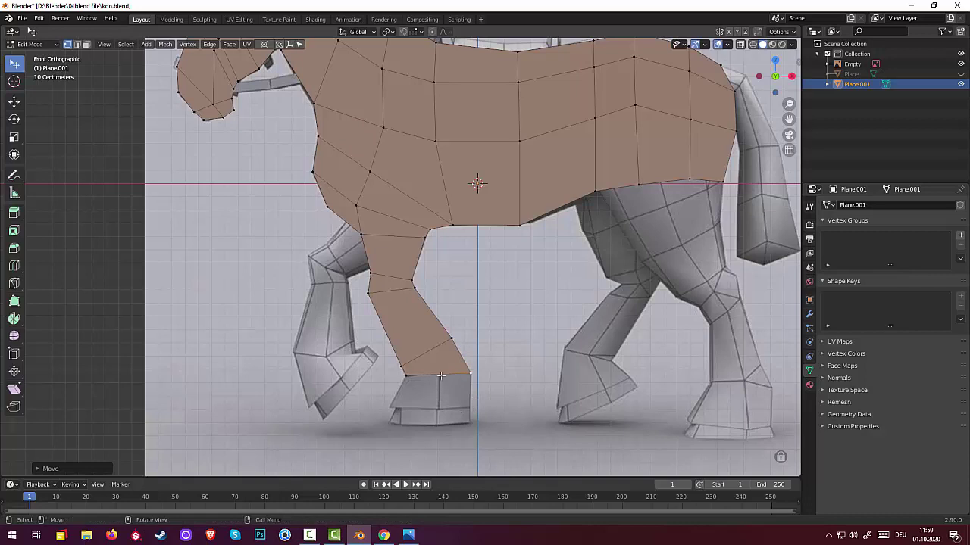
pyautogui.click(440, 375)
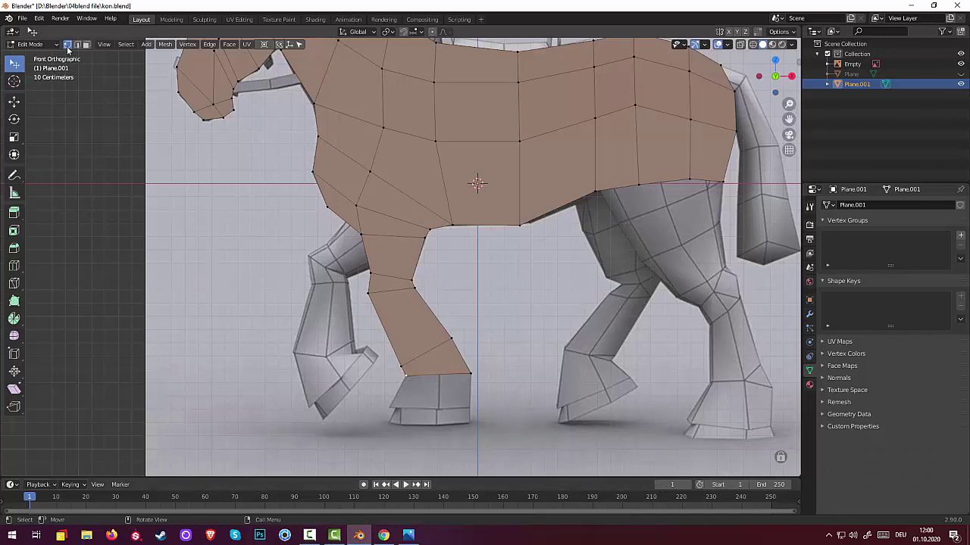
pyautogui.click(78, 44)
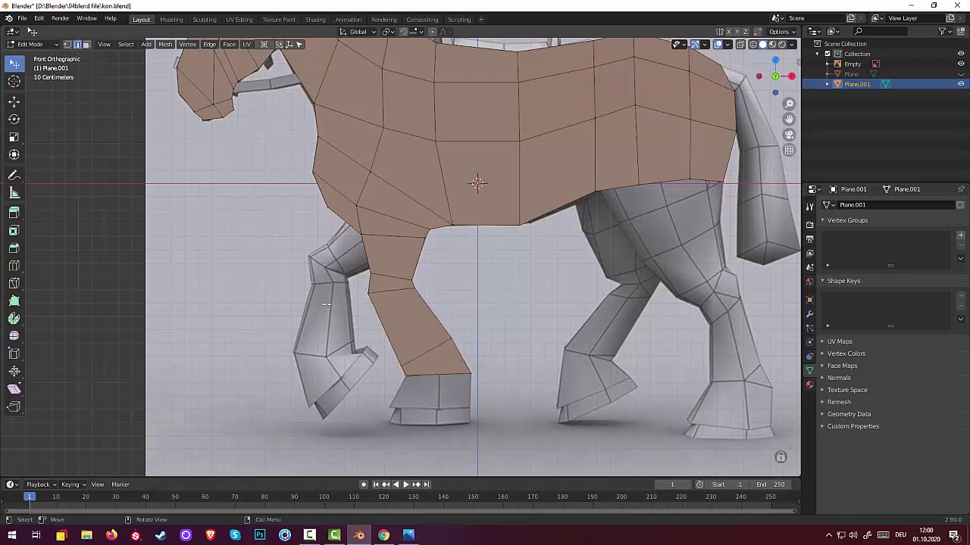
pyautogui.click(441, 376)
# Extrude the hoof faces down over the reference hoof and enlarge them
pyautogui.press('e')
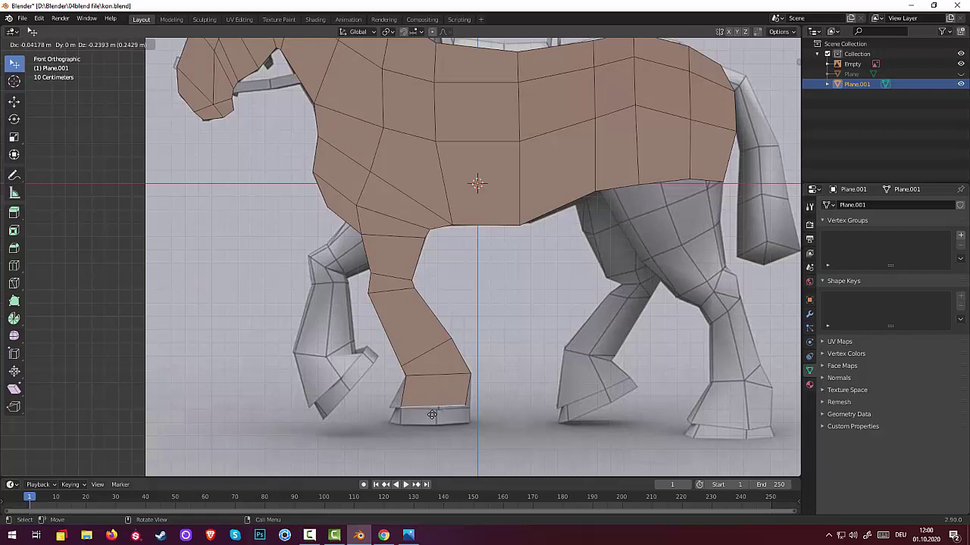
pyautogui.click(431, 413)
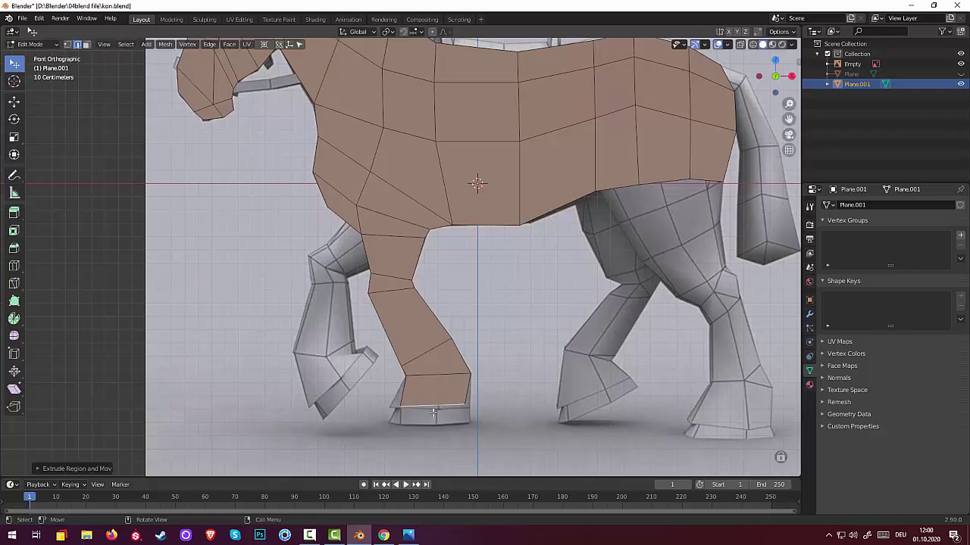
pyautogui.press('s')
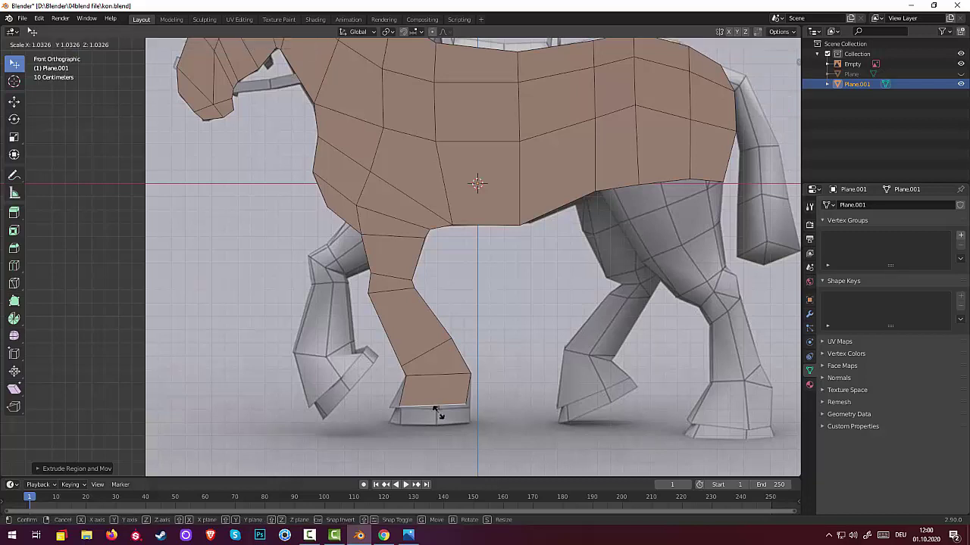
pyautogui.click(440, 412)
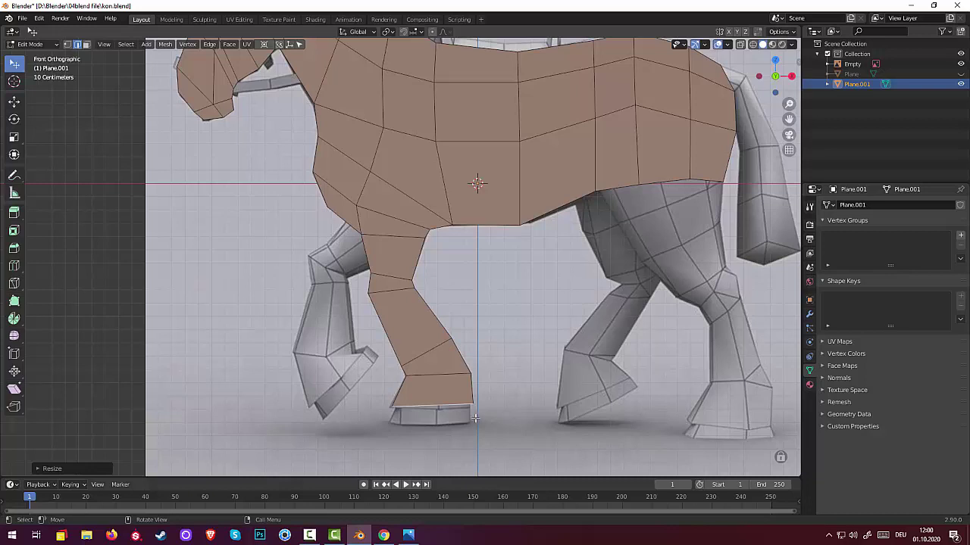
# Adjust the hoof corner vertices and bottom edge to match the reference hoof outline
pyautogui.press('1')
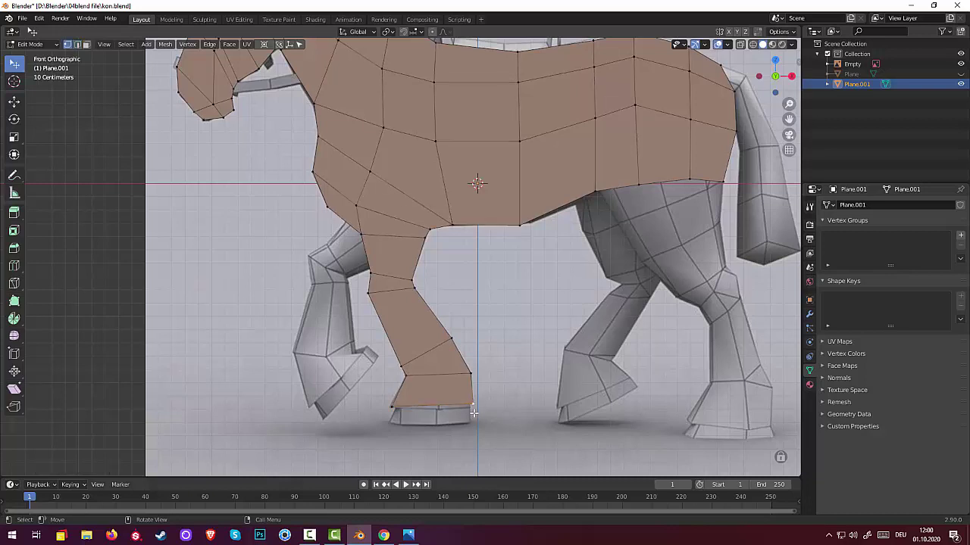
pyautogui.press('g')
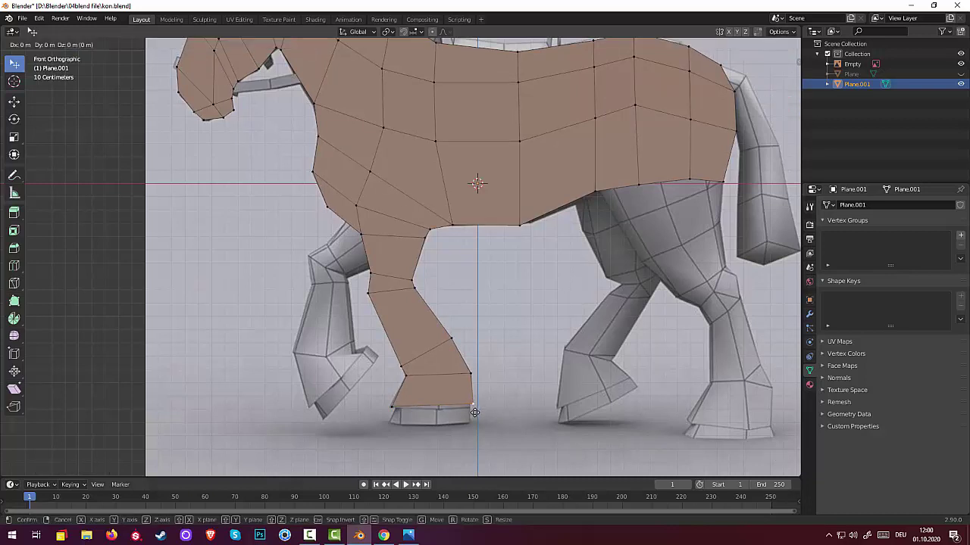
pyautogui.click(470, 413)
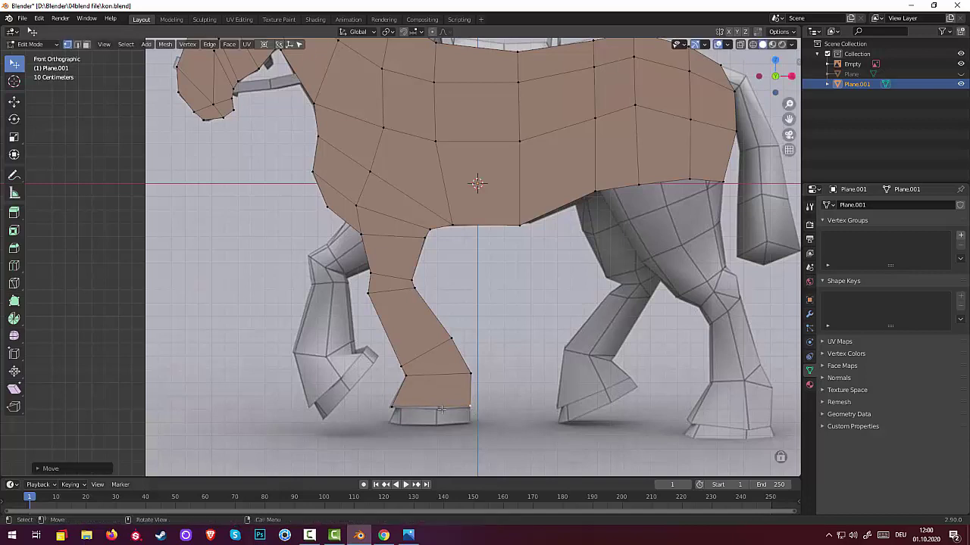
pyautogui.press('2')
pyautogui.click(440, 407)
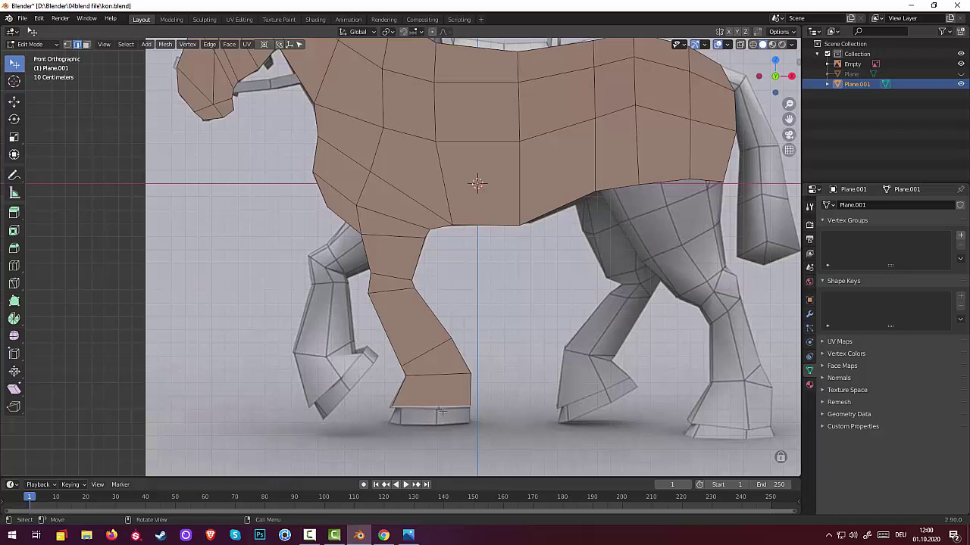
pyautogui.press('g')
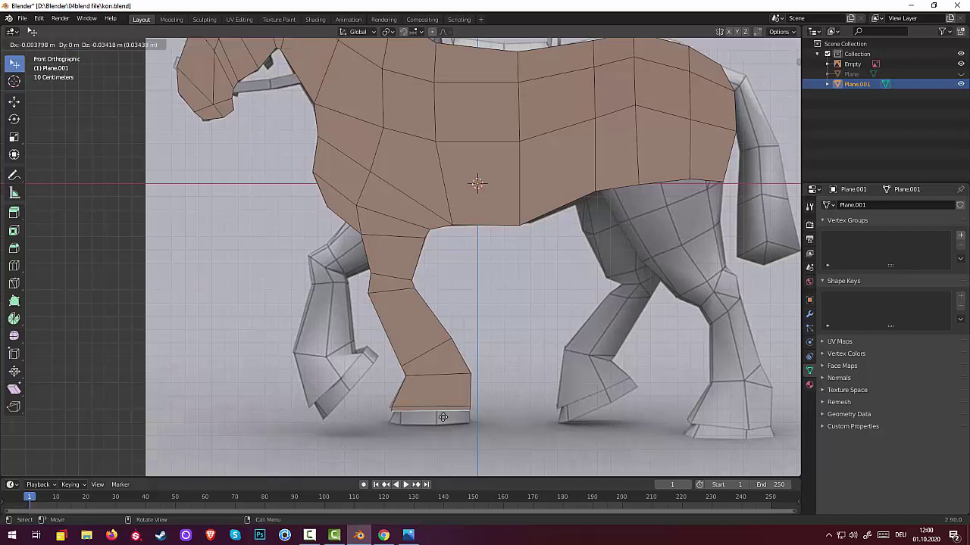
pyautogui.click(438, 418)
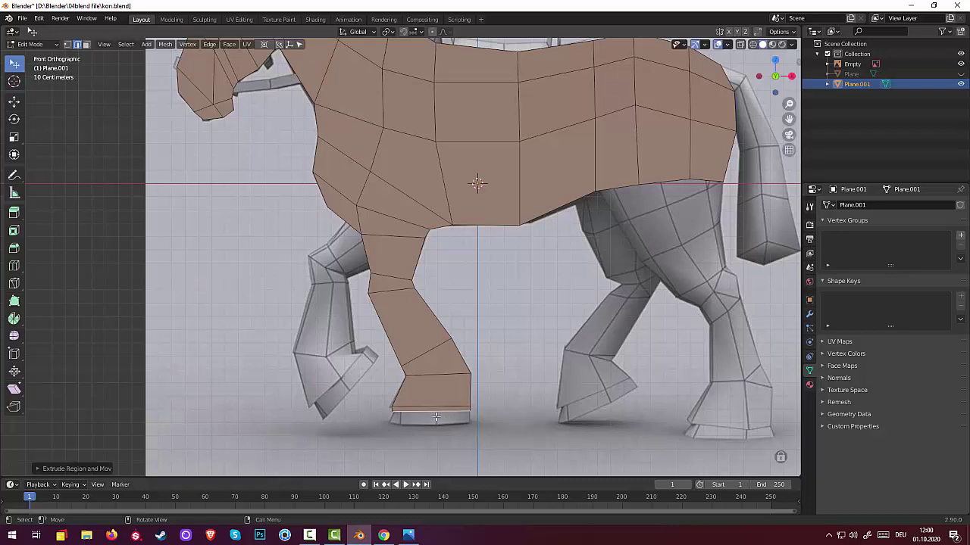
pyautogui.press('1')
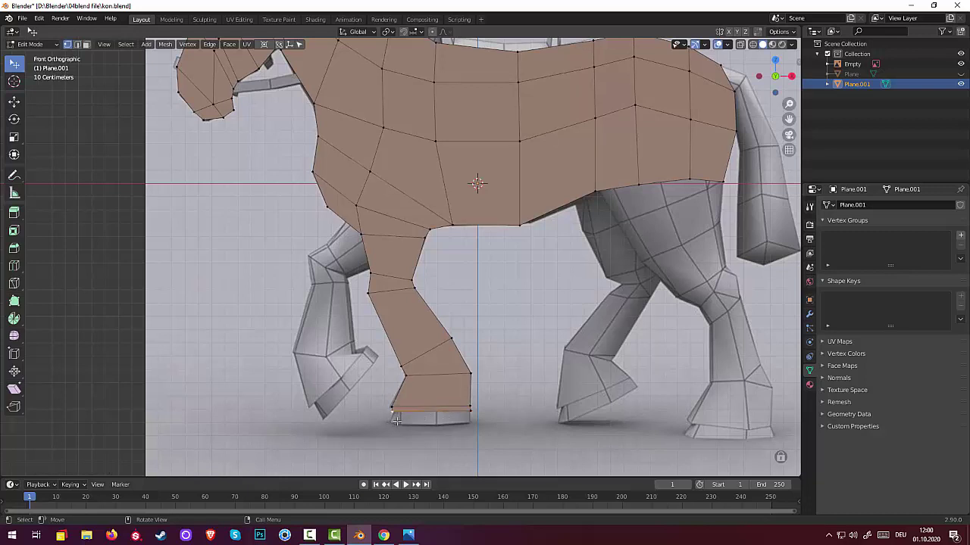
pyautogui.press('g')
pyautogui.click(402, 420)
# Extrude the hoof's bottom edge loop into a thin sole strip, widened, tilted and repositioned to fit
pyautogui.press('2')
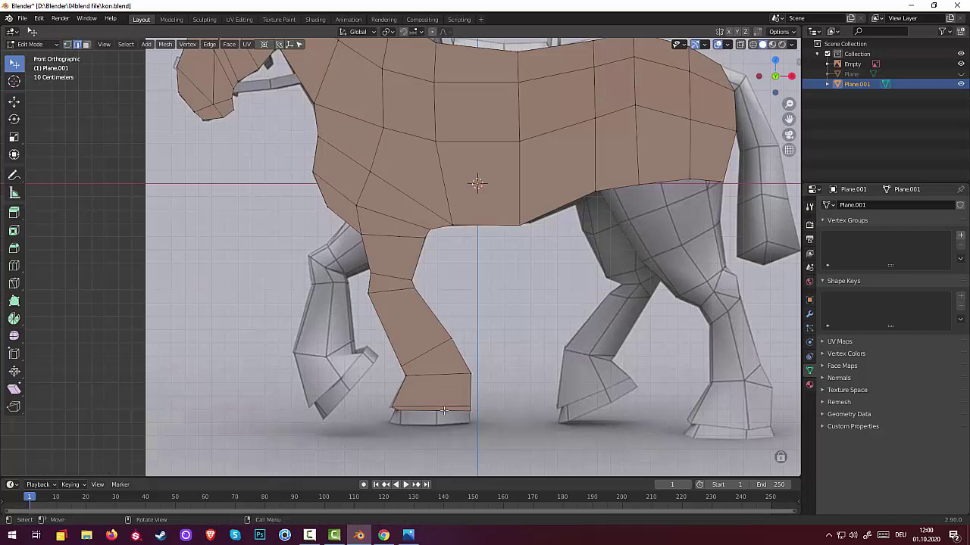
pyautogui.keyDown('alt'); pyautogui.click(440, 412); pyautogui.keyUp('alt')
pyautogui.press('e')
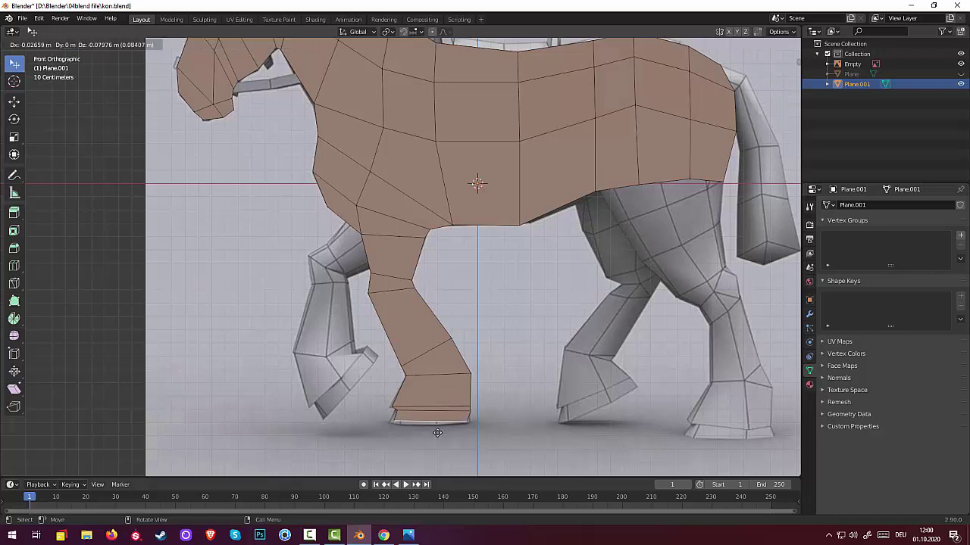
pyautogui.click(440, 434)
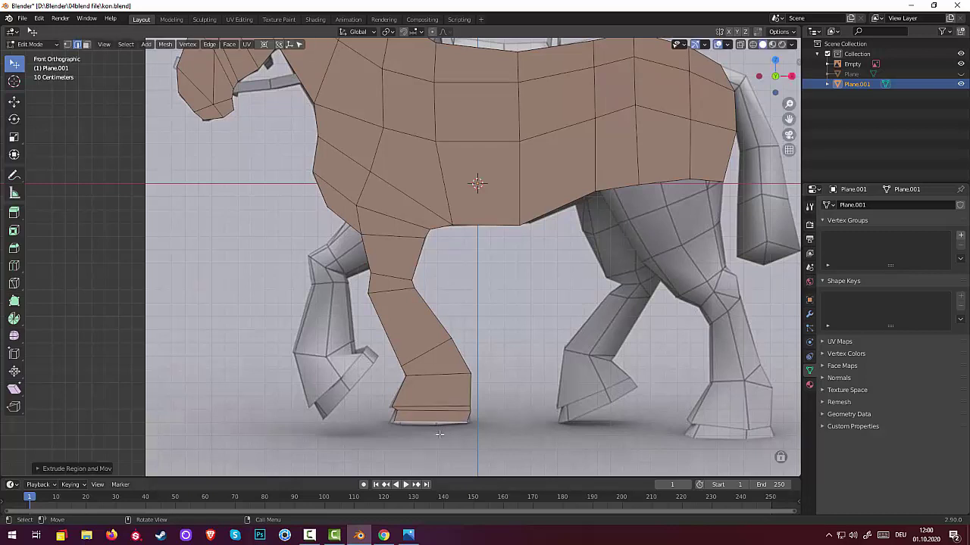
pyautogui.press('s')
pyautogui.click(483, 447)
pyautogui.press('r')
pyautogui.click(472, 455)
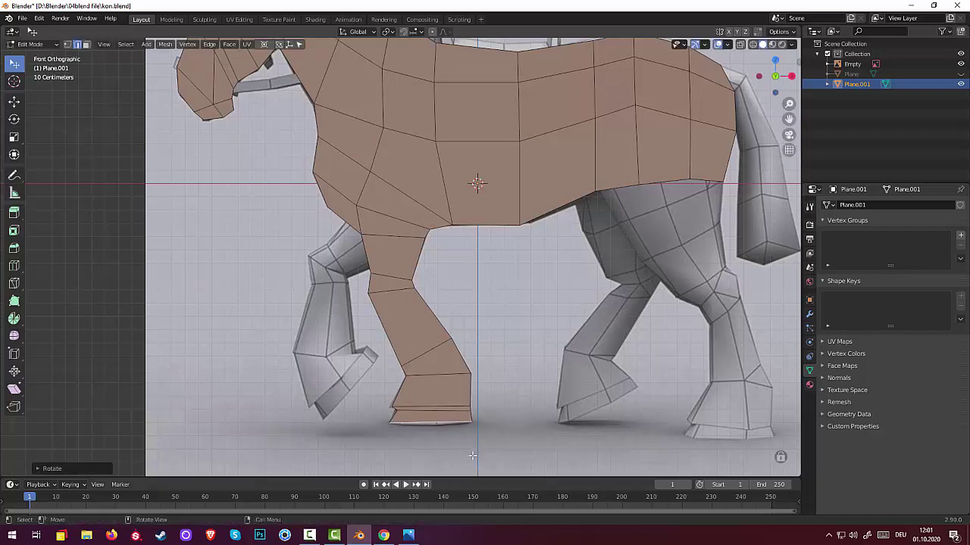
pyautogui.press('g')
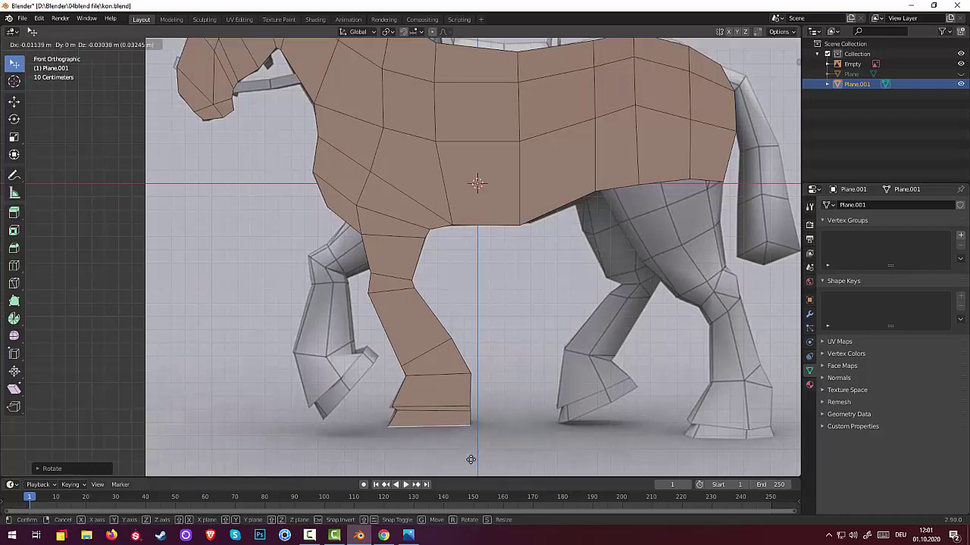
pyautogui.click(471, 459)
pyautogui.click(530, 458)
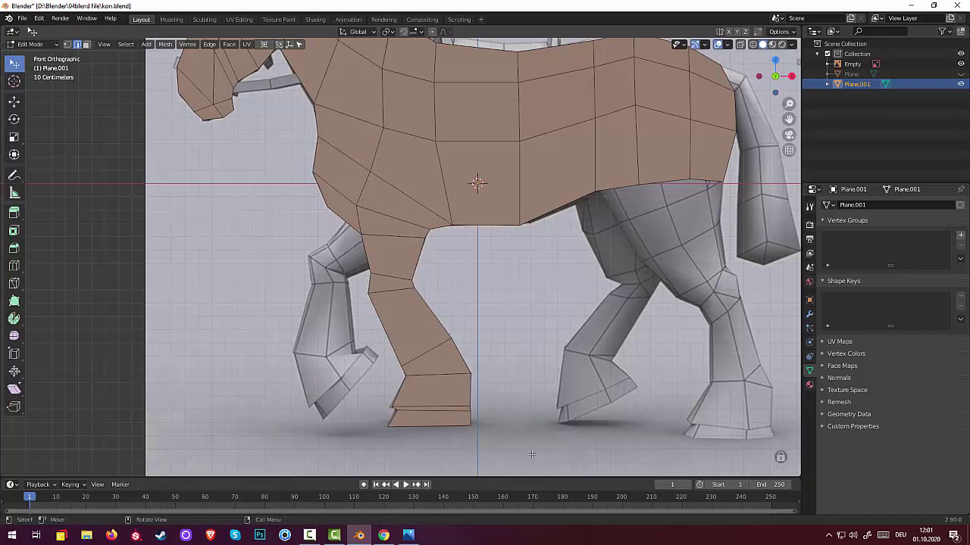
# Zoom out and add a centred vertical loop cut through the torso near the hind leg
pyautogui.scroll(-1, 530, 454)
pyautogui.scroll(-1, 523, 447)
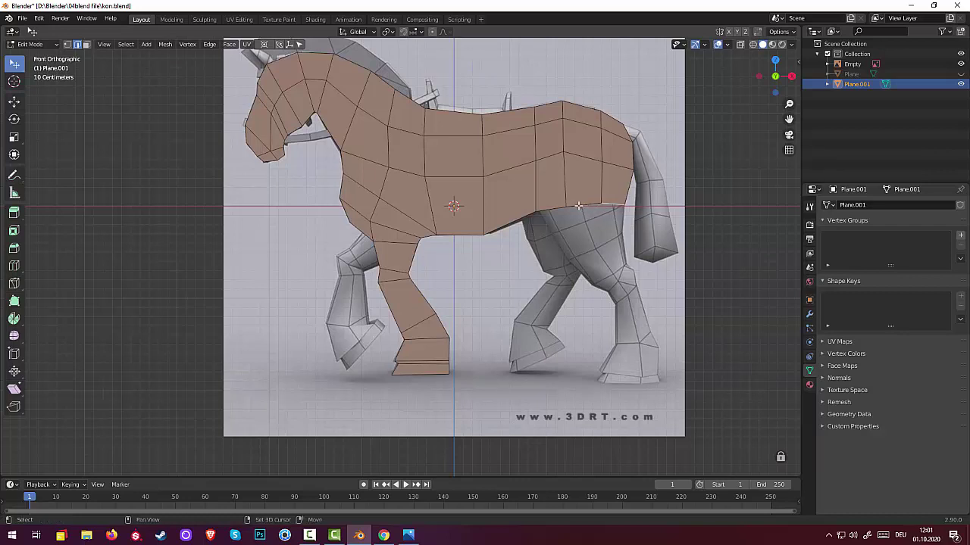
pyautogui.keyDown('shift'); pyautogui.click(578, 206); pyautogui.keyUp('shift')
pyautogui.keyDown('shift'); pyautogui.click(553, 210); pyautogui.keyUp('shift')
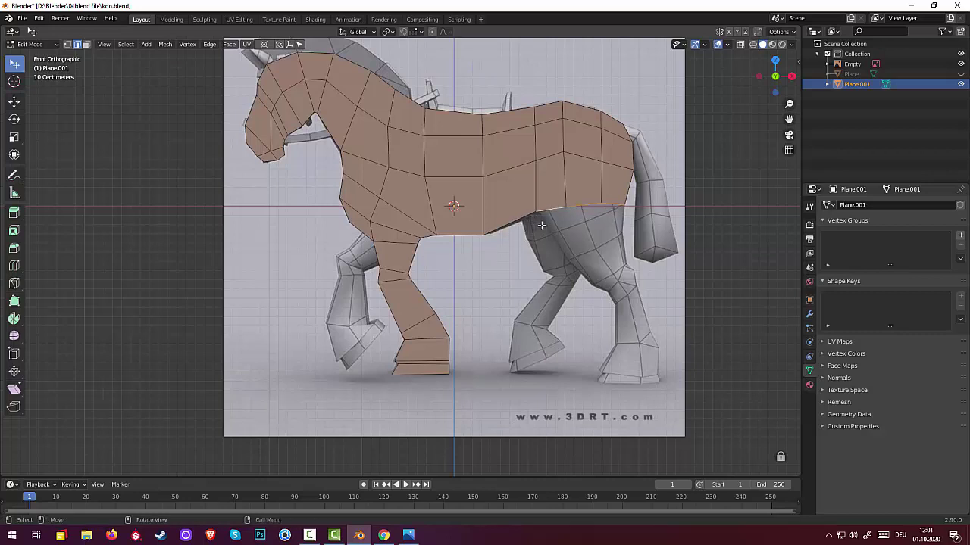
pyautogui.click(525, 217)
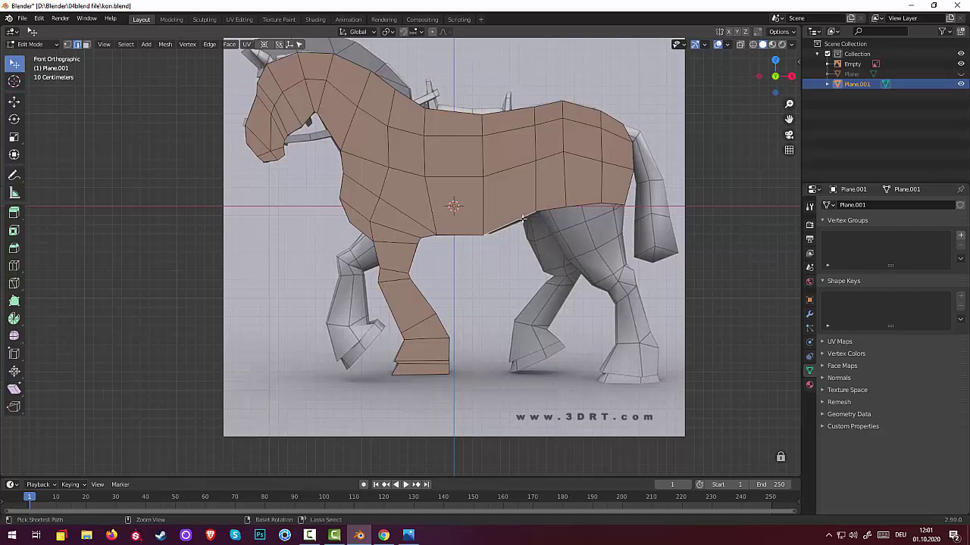
pyautogui.hotkey('ctrl', 'r')
pyautogui.click(523, 219)
pyautogui.rightClick(523, 218)
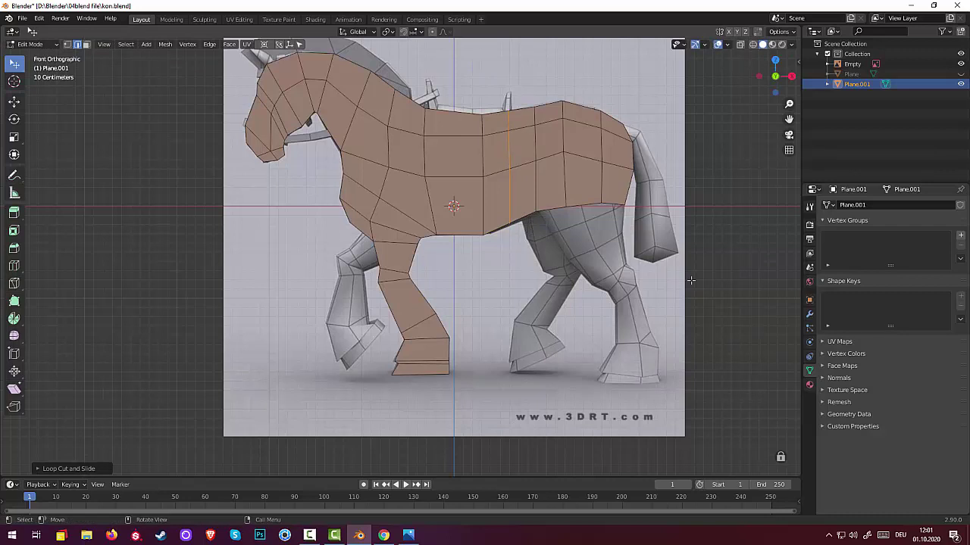
pyautogui.click(528, 217)
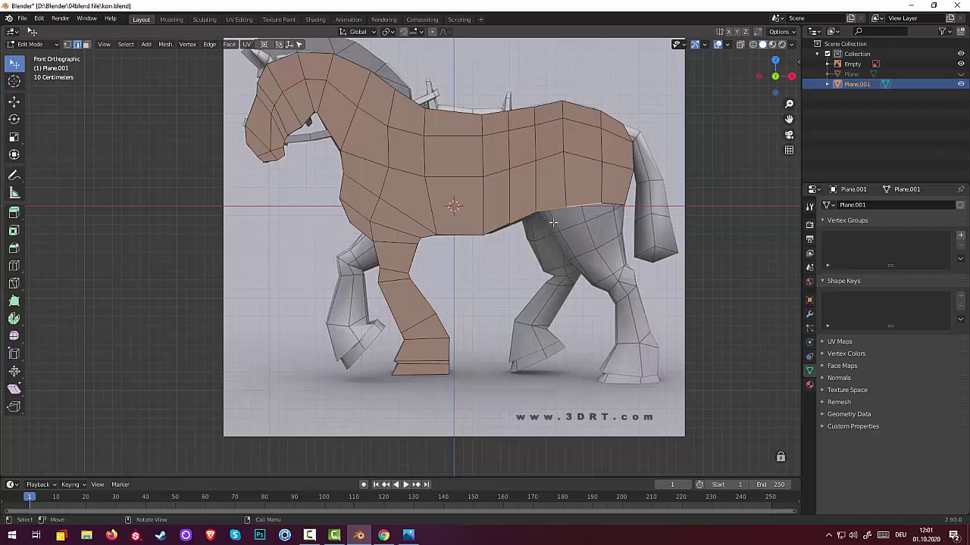
# Move the rear belly vertices onto the reference belly outline
pyautogui.press('1')
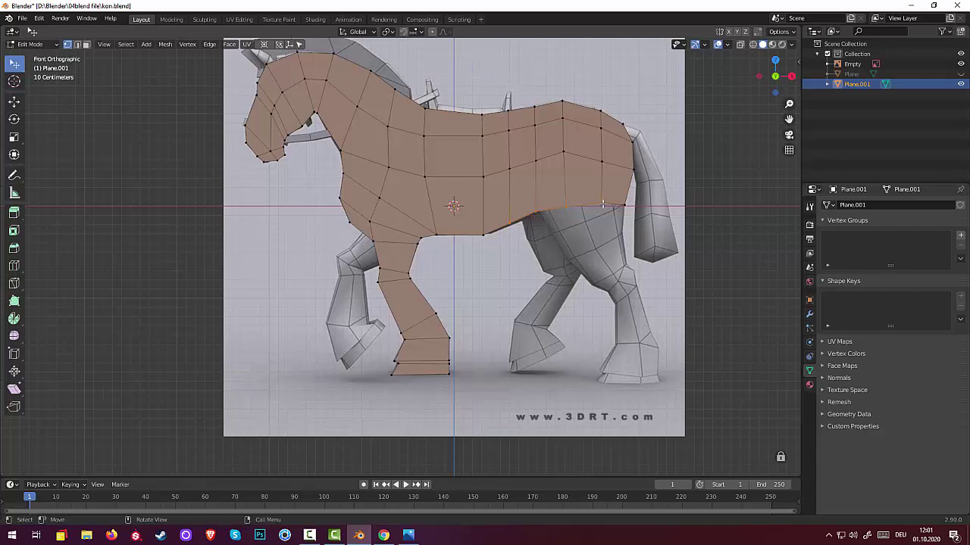
pyautogui.moveTo(599, 207); pyautogui.dragTo(600, 209)
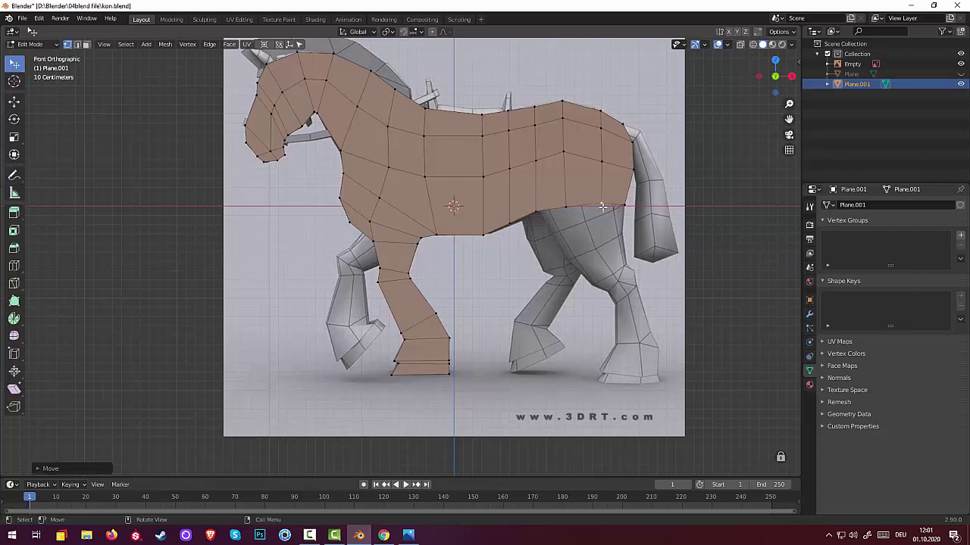
pyautogui.press('g')
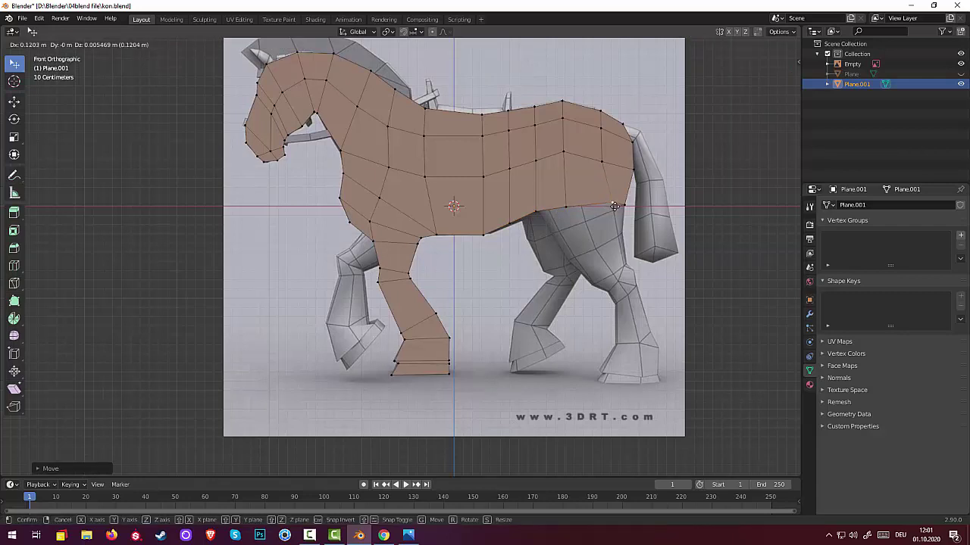
pyautogui.click(614, 207)
pyautogui.press('g')
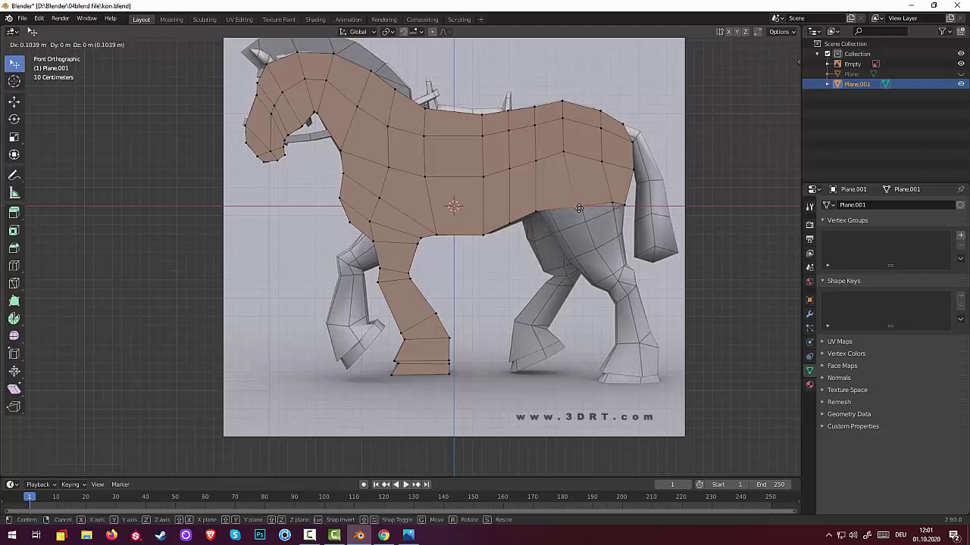
pyautogui.click(582, 207)
# Reposition the middle and rearmost belly vertices so the lower edge follows the hind leg's top
pyautogui.click(536, 213)
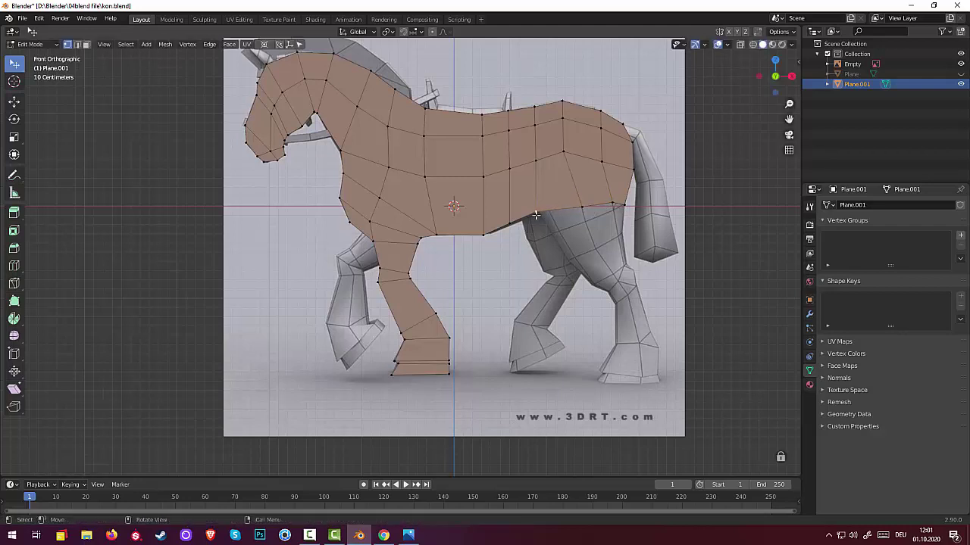
pyautogui.press('g')
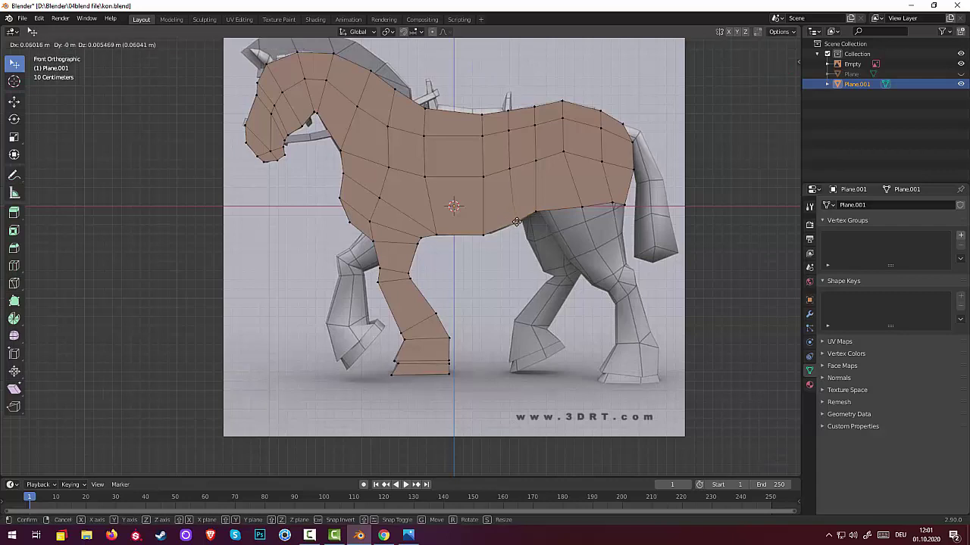
pyautogui.click(523, 219)
pyautogui.click(535, 213)
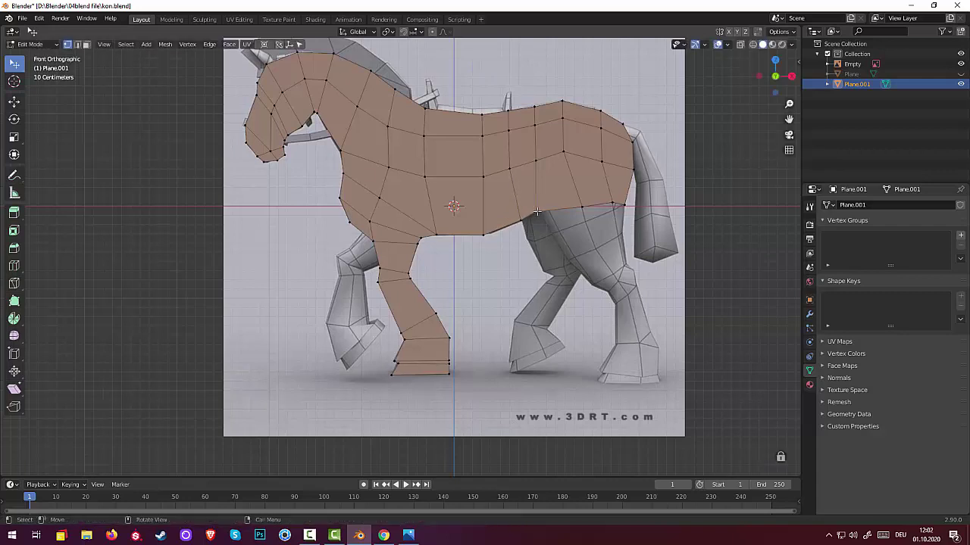
pyautogui.press('g')
pyautogui.click(553, 210)
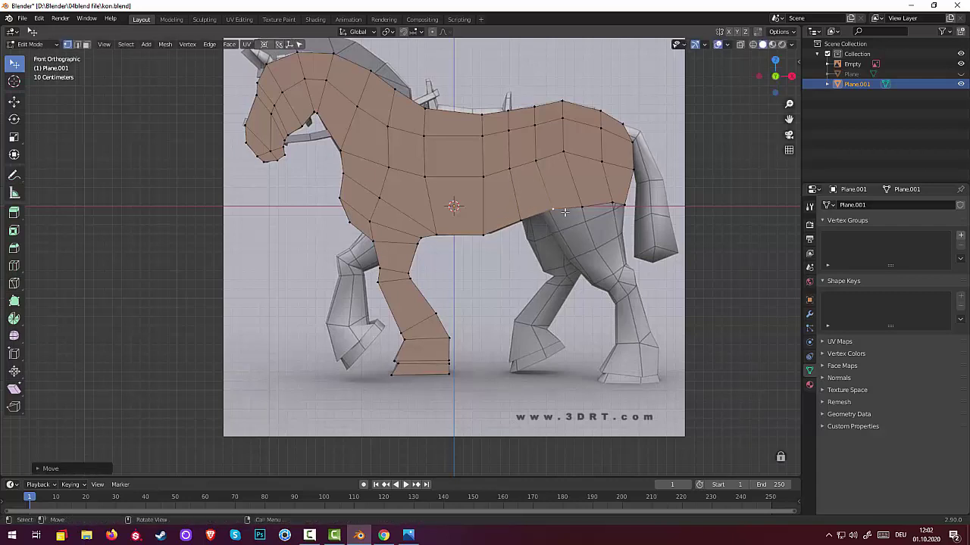
pyautogui.click(622, 206)
pyautogui.press('g')
pyautogui.click(615, 203)
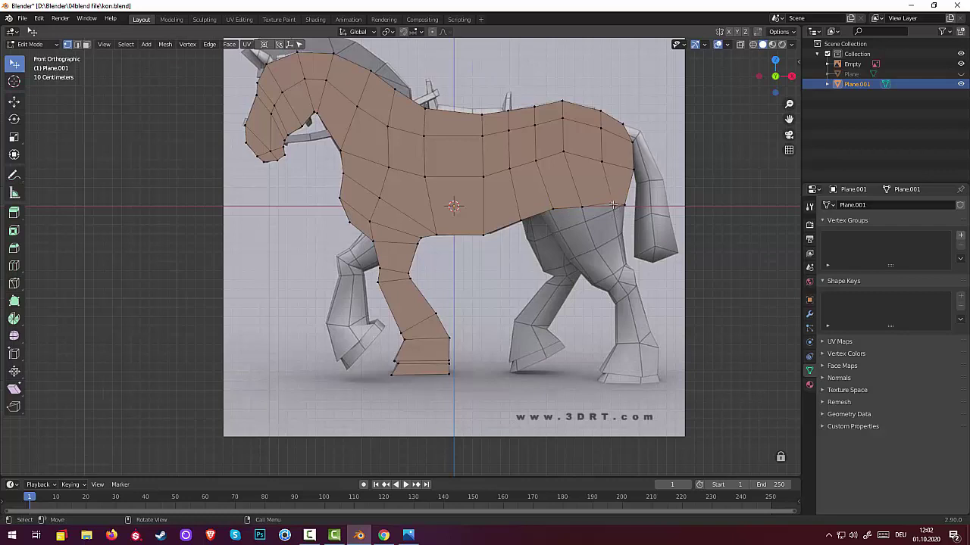
pyautogui.press('g')
pyautogui.click(602, 206)
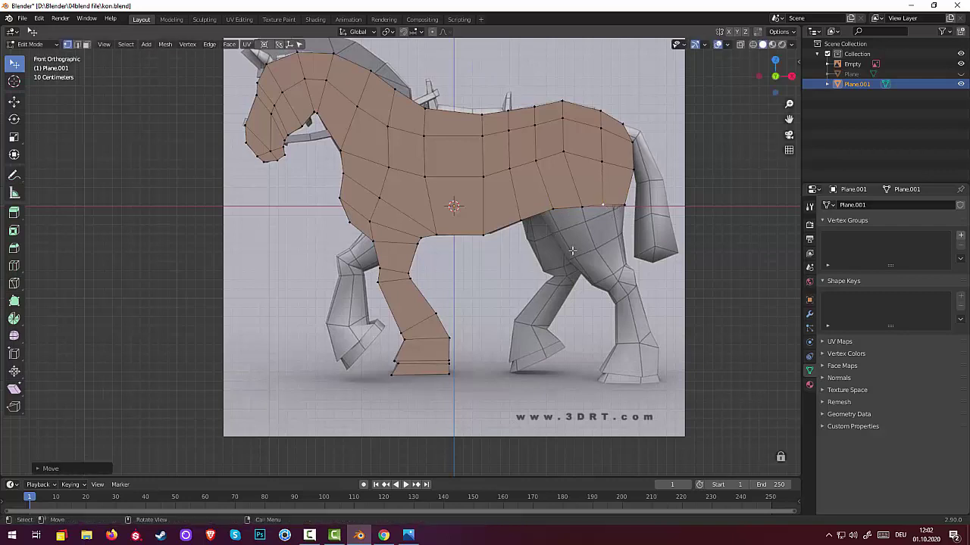
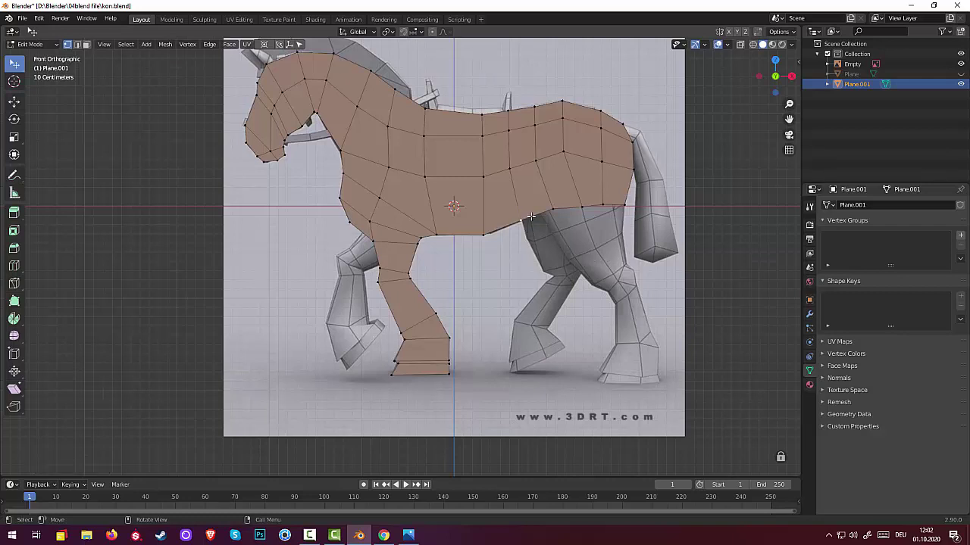
# Extrude the two rear bottom edges of the body downward to start the hind thigh
pyautogui.click(77, 45)
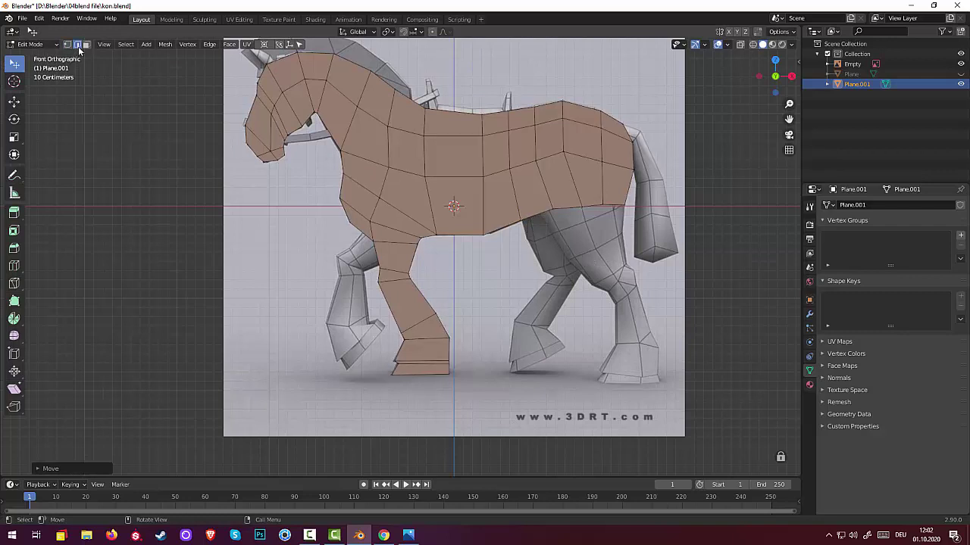
pyautogui.keyDown('shift'); pyautogui.click(538, 215); pyautogui.keyUp('shift')
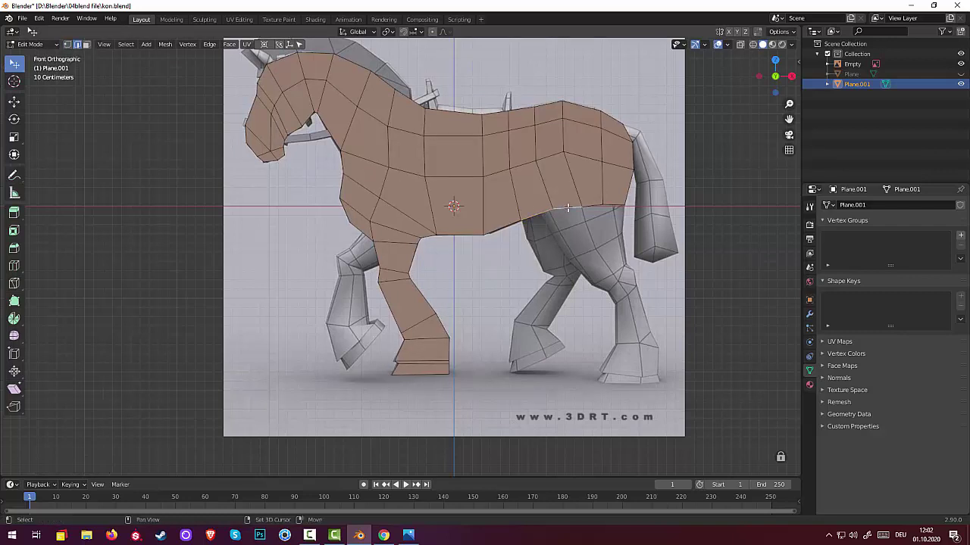
pyautogui.keyDown('shift'); pyautogui.click(597, 206); pyautogui.keyUp('shift')
pyautogui.press('g')
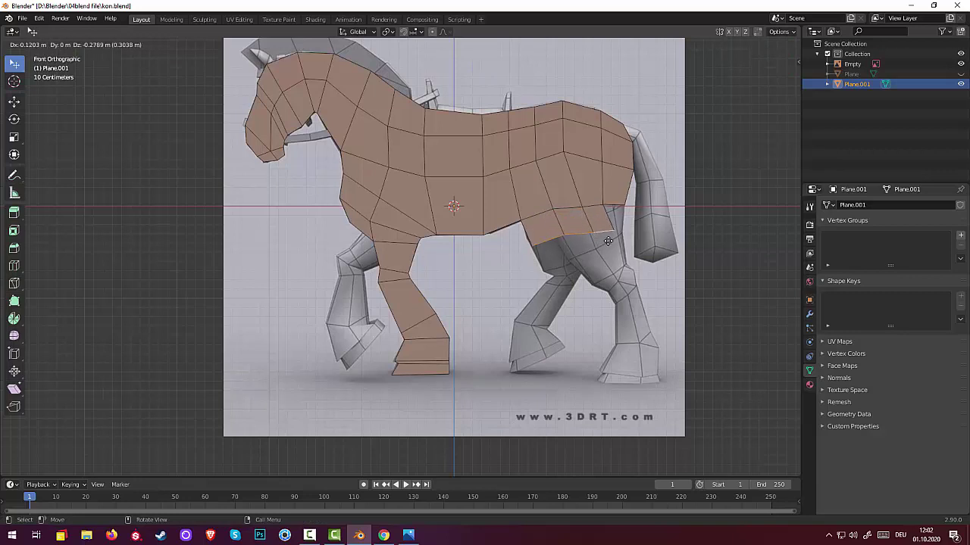
pyautogui.click(608, 242)
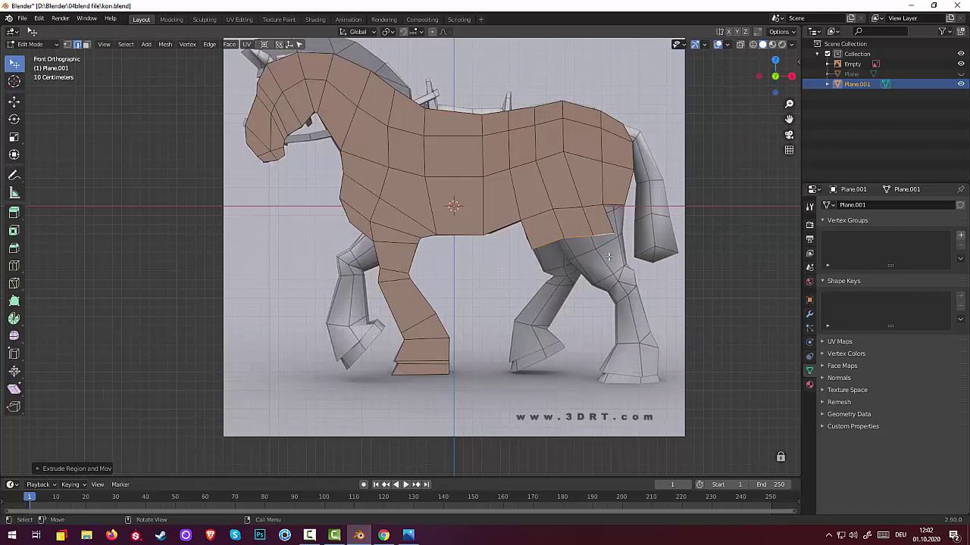
# Move the new thigh vertices onto the reference outline
pyautogui.press('1')
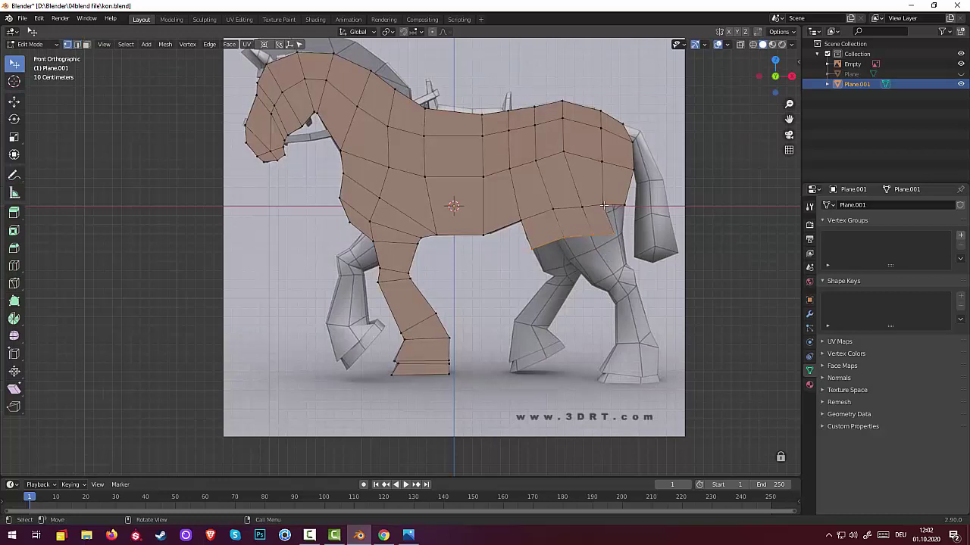
pyautogui.click(603, 205)
pyautogui.press('g')
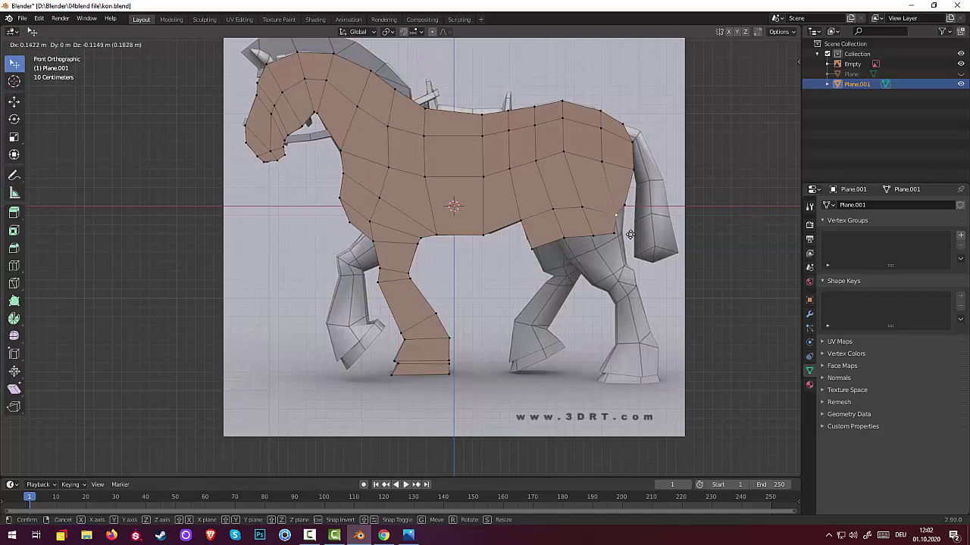
pyautogui.click(629, 235)
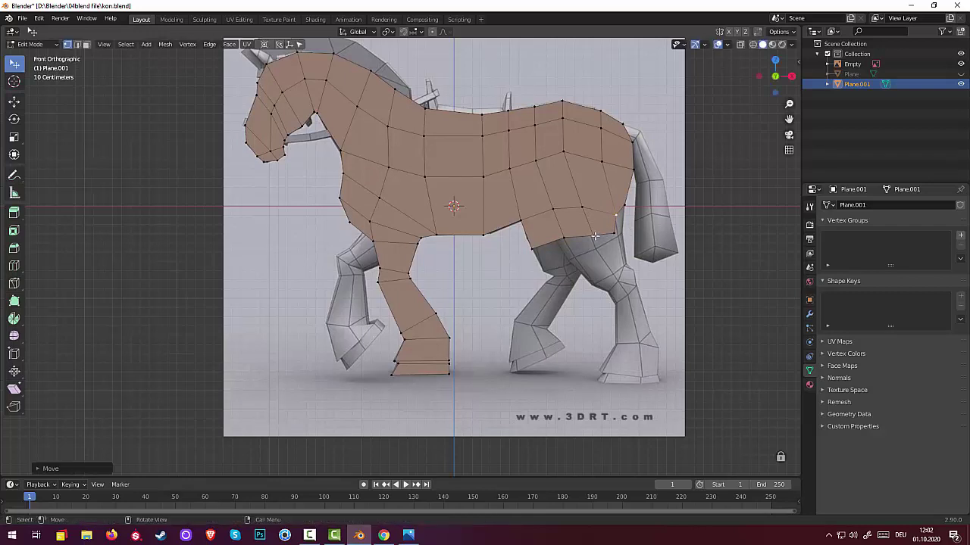
pyautogui.press('g')
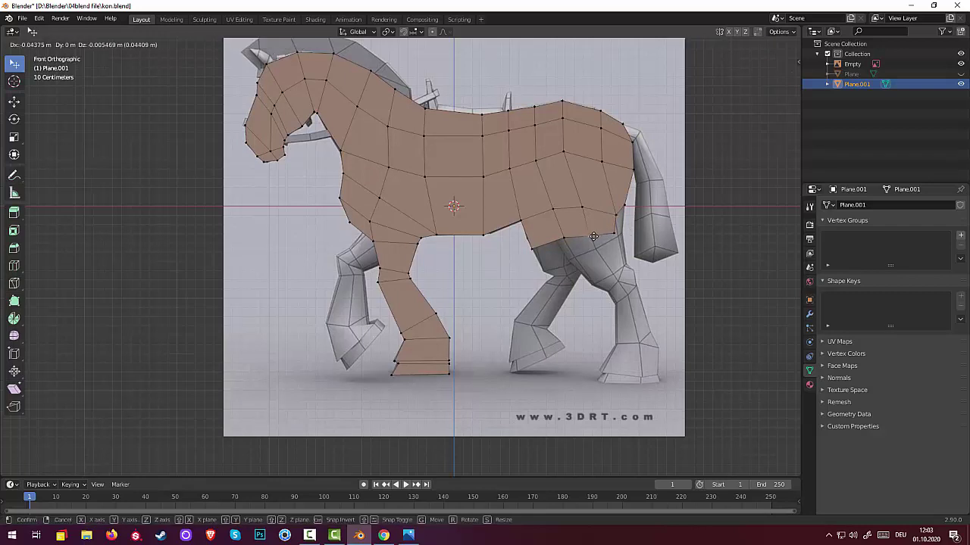
pyautogui.click(598, 240)
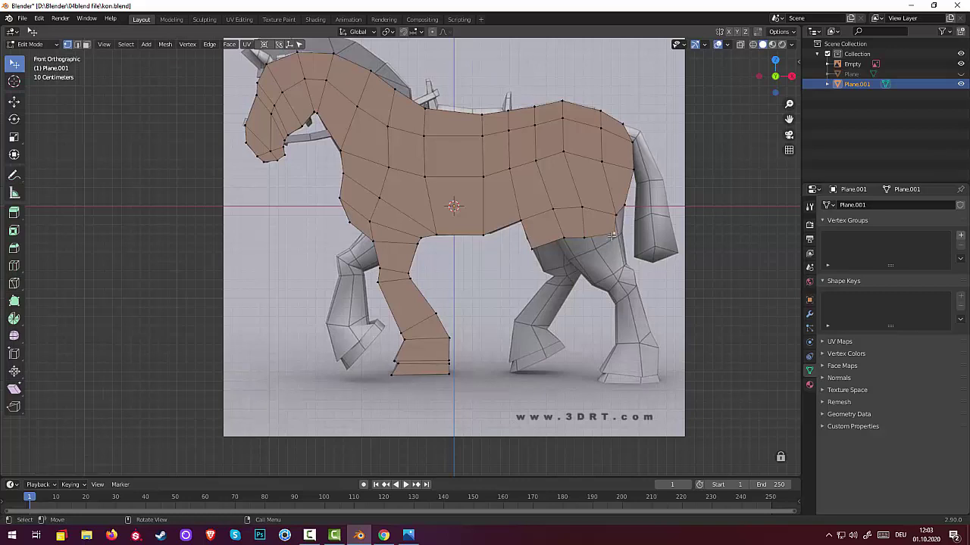
pyautogui.press('g')
pyautogui.click(571, 243)
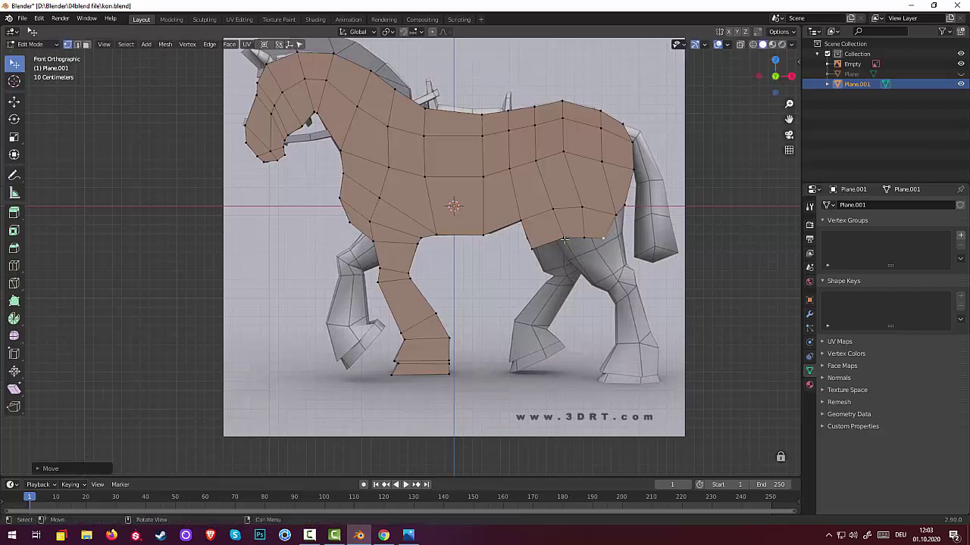
pyautogui.press('g')
pyautogui.click(562, 240)
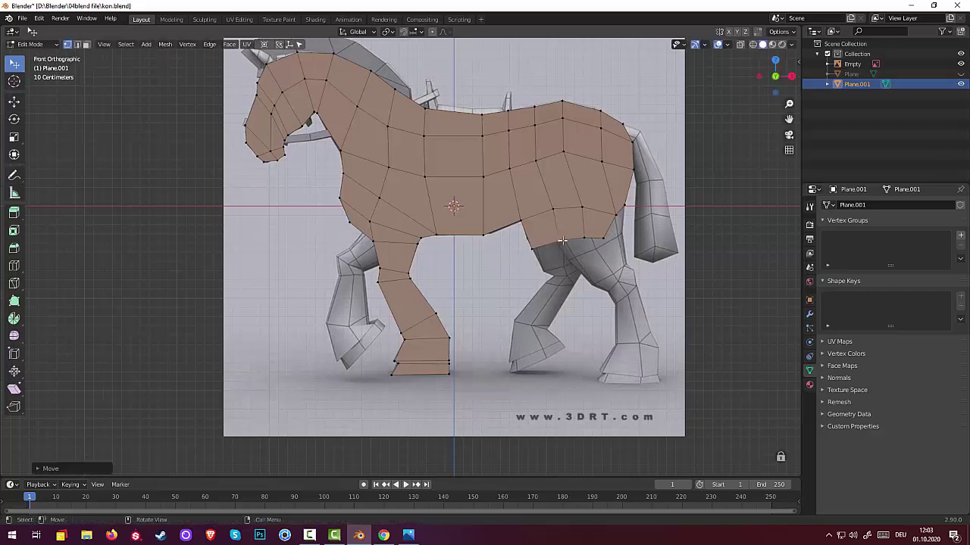
pyautogui.press('g')
pyautogui.click(617, 219)
# Select the lower thigh edges and extrude them further down
pyautogui.click(544, 245)
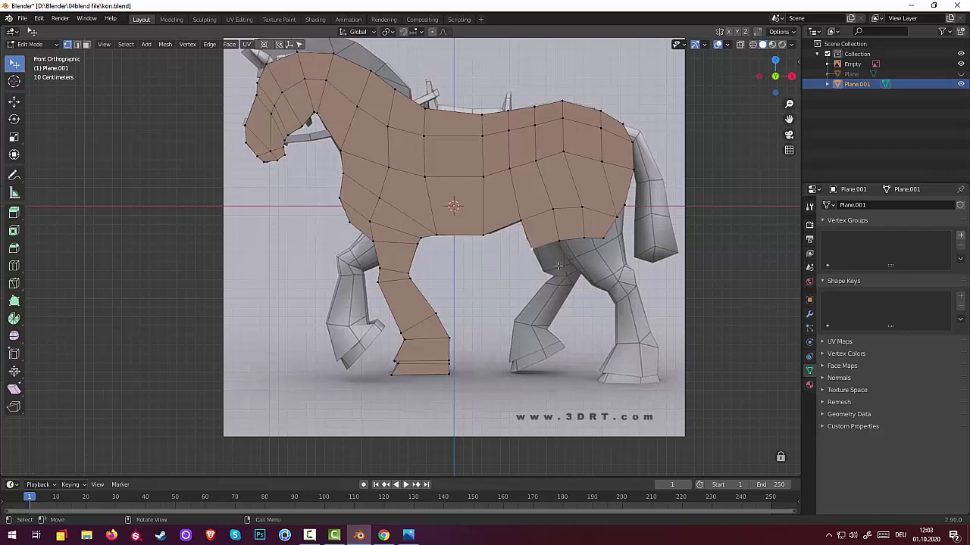
pyautogui.click(77, 44)
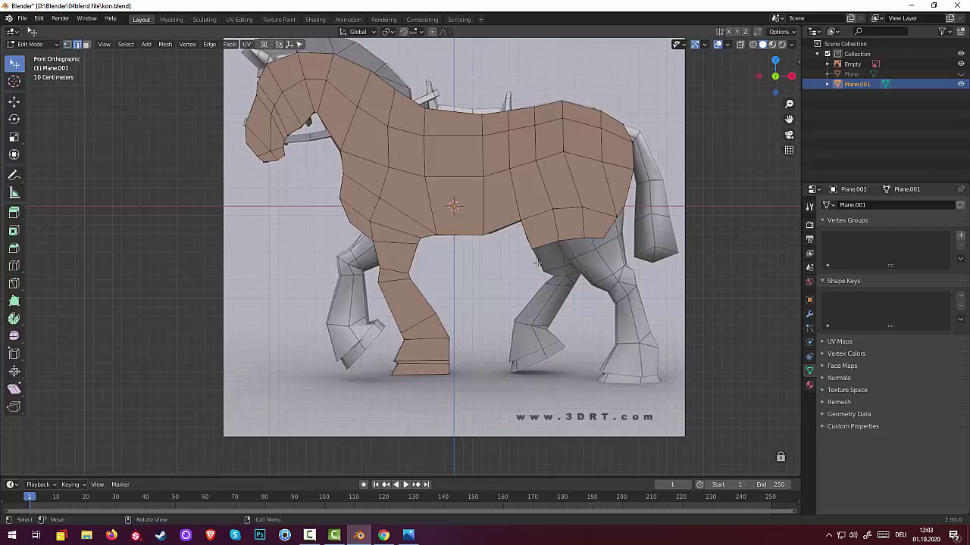
pyautogui.keyDown('shift'); pyautogui.click(597, 238); pyautogui.keyUp('shift')
pyautogui.press('g')
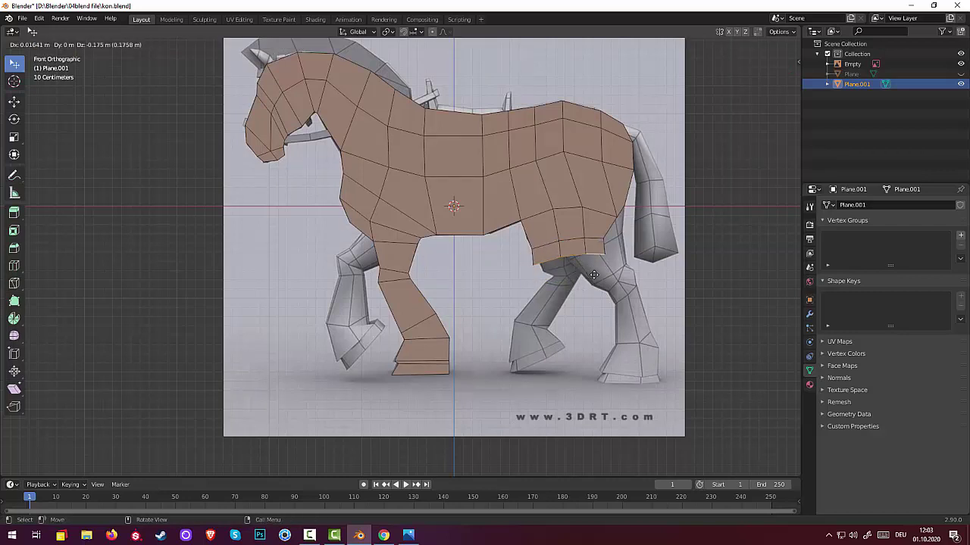
# Narrow and position the extruded thigh edge row, then extrude another row down
pyautogui.click(600, 279)
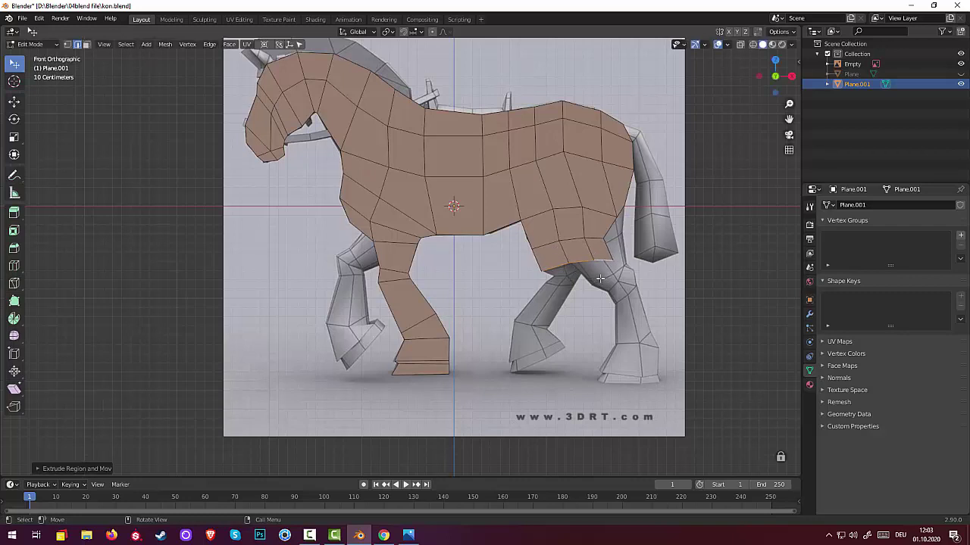
pyautogui.press('s')
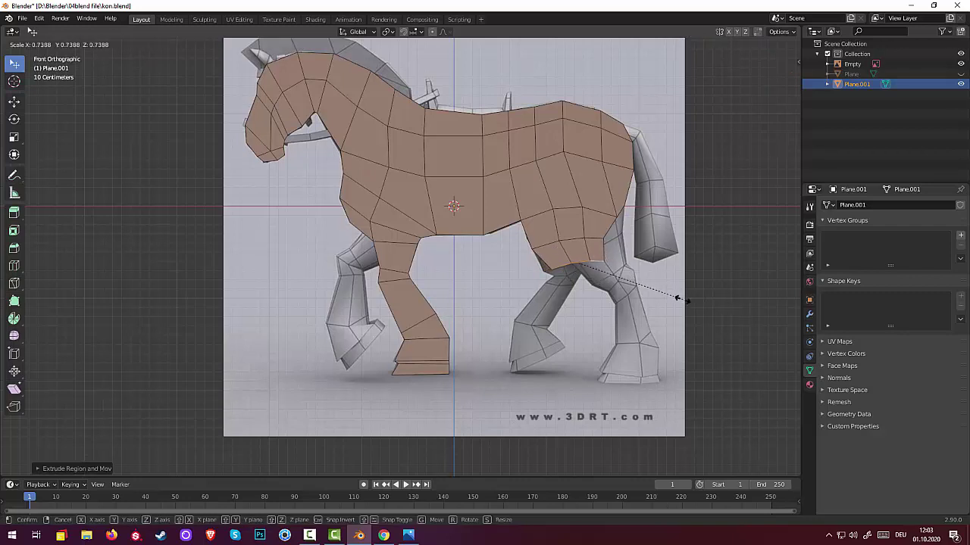
pyautogui.click(686, 303)
pyautogui.press('g')
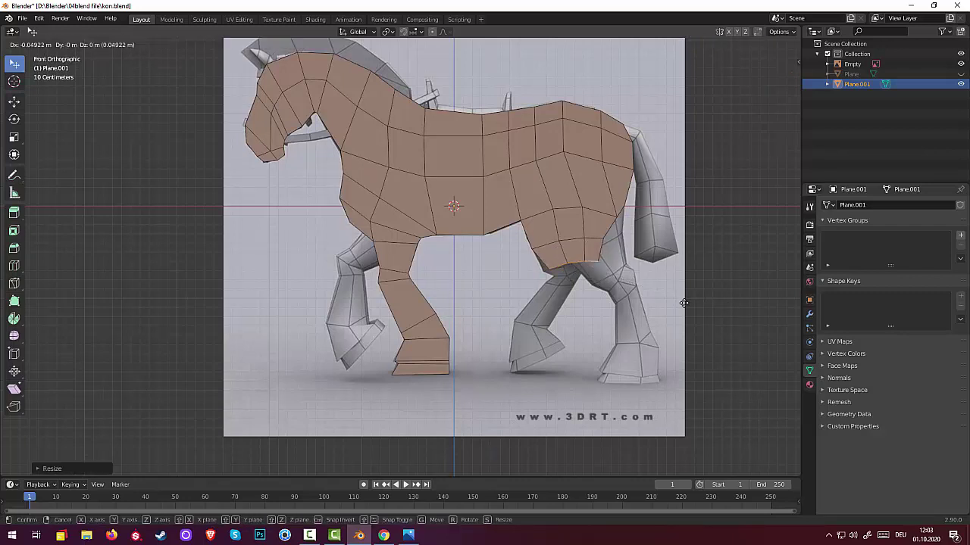
pyautogui.click(678, 305)
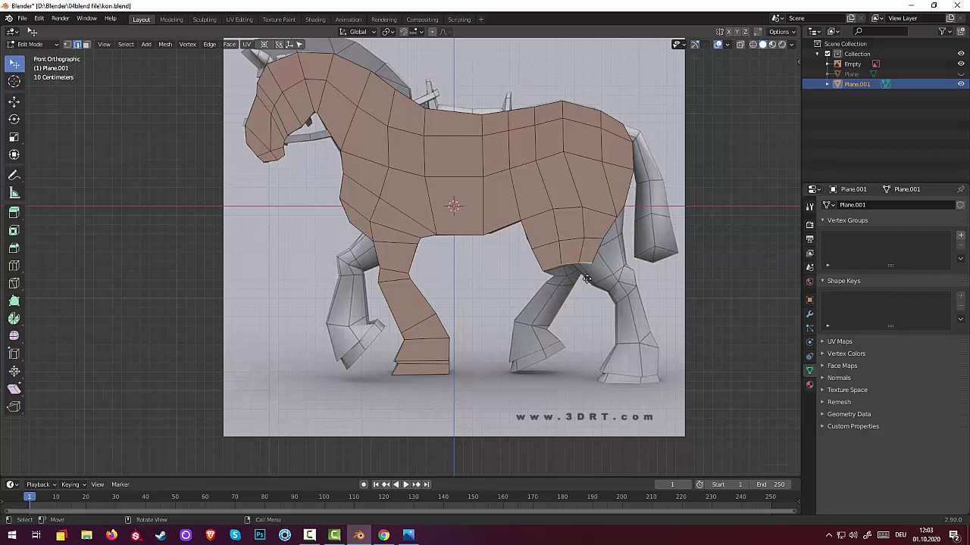
pyautogui.press('g')
pyautogui.click(580, 295)
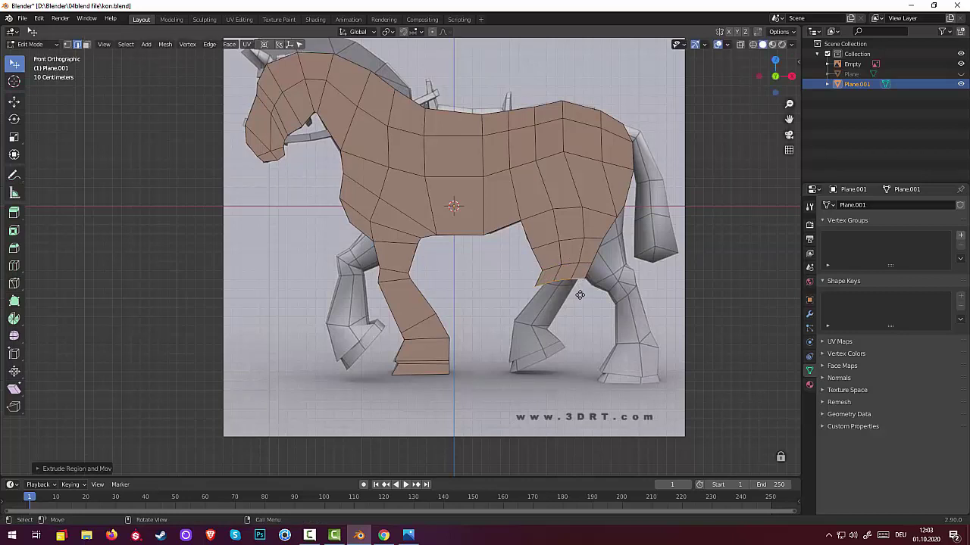
# Fit the upper thigh vertices to the reference outline
pyautogui.click(68, 44)
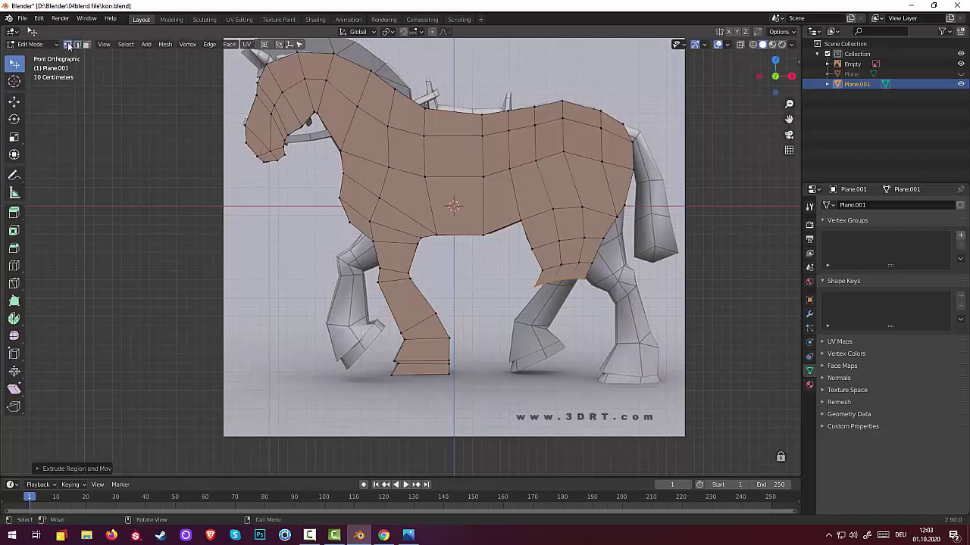
pyautogui.click(535, 286)
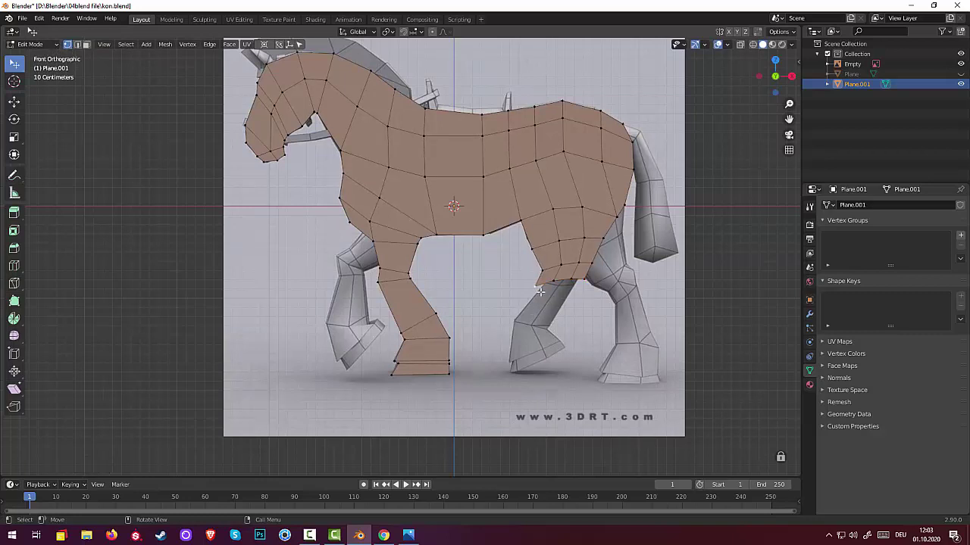
pyautogui.press('g')
pyautogui.click(563, 282)
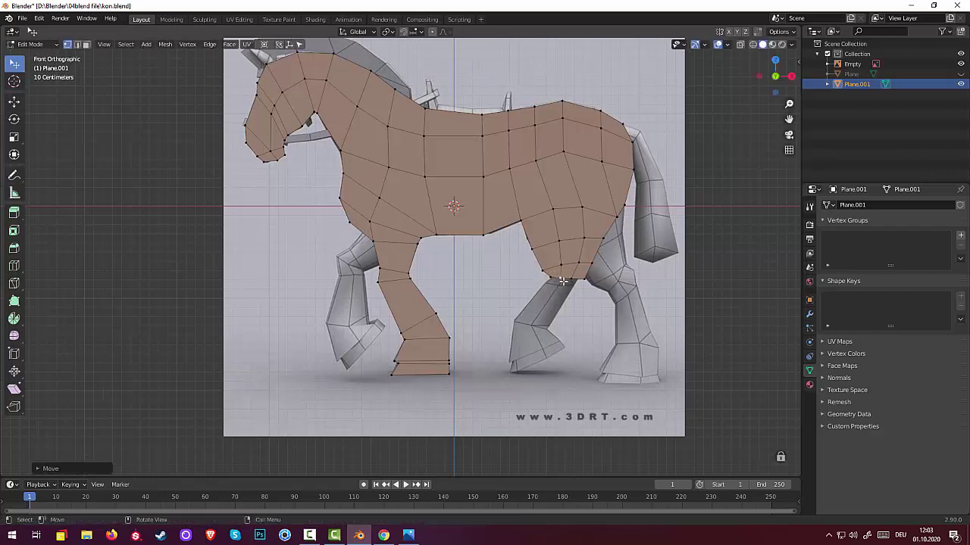
pyautogui.press('g')
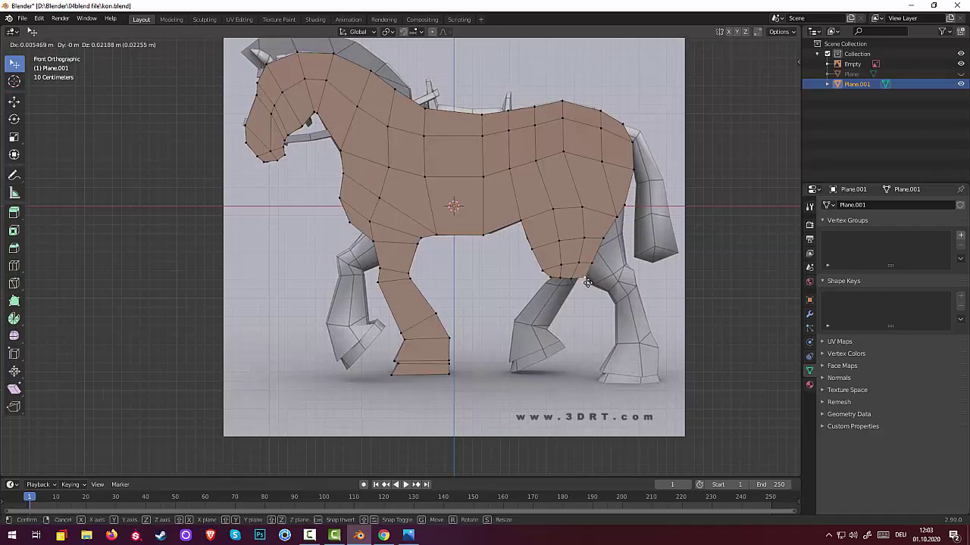
pyautogui.click(587, 282)
pyautogui.click(592, 265)
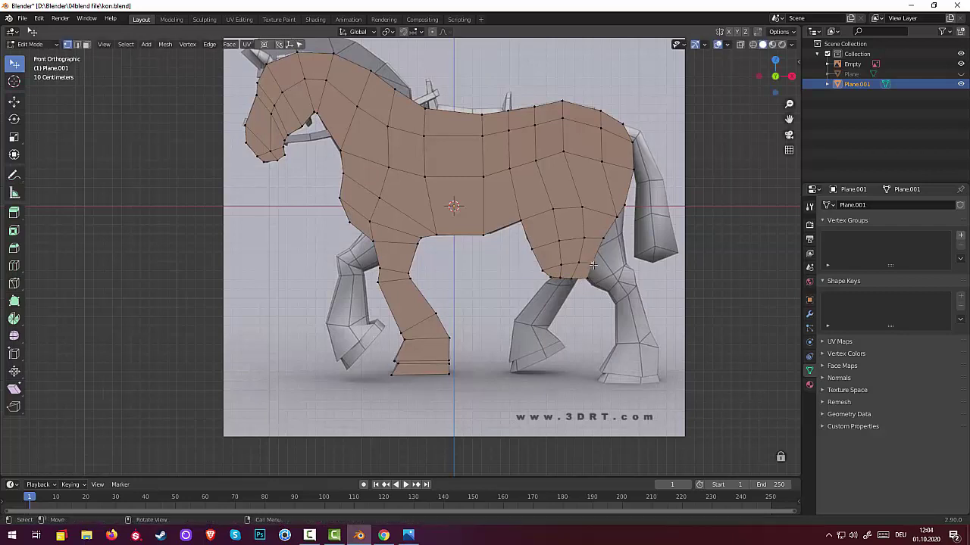
pyautogui.press('g')
pyautogui.click(585, 265)
# Adjust the vertices near the rear leg and thigh bottom to hug the outline
pyautogui.click(578, 267)
pyautogui.press('g')
pyautogui.click(559, 281)
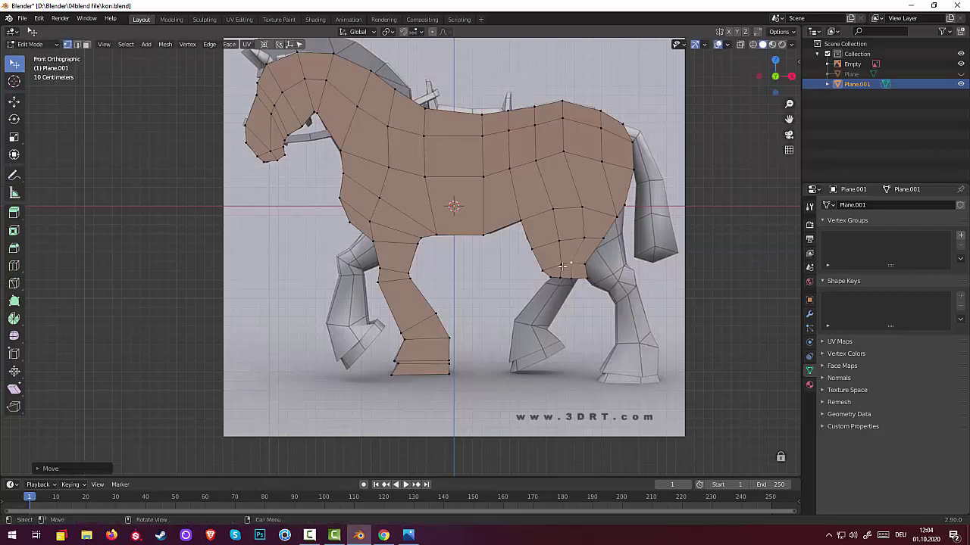
pyautogui.press('g')
pyautogui.click(581, 270)
pyautogui.press('g')
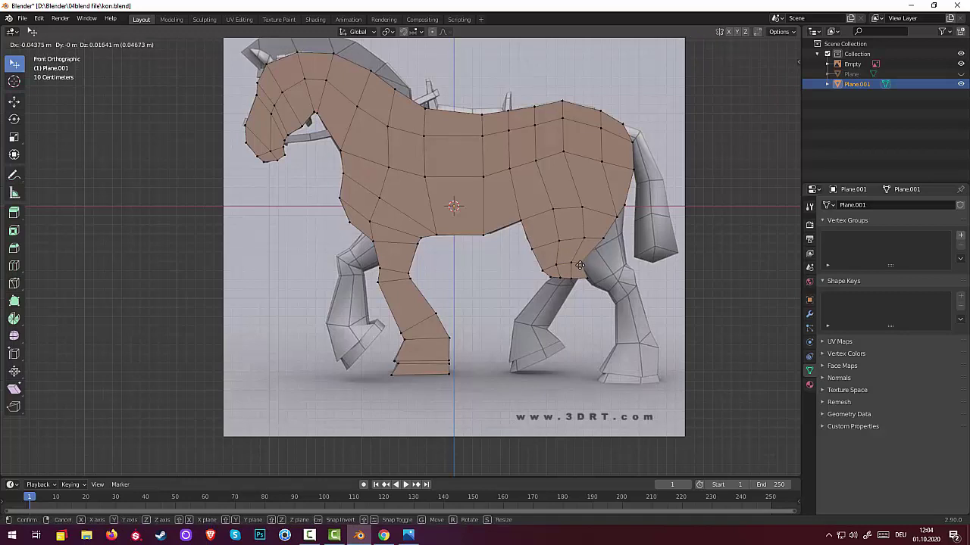
pyautogui.click(581, 265)
pyautogui.press('g')
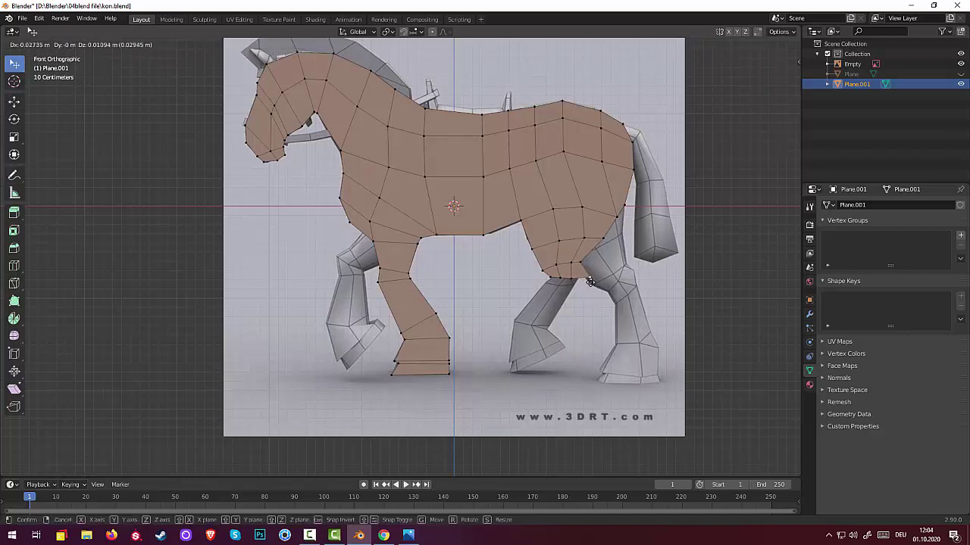
pyautogui.click(586, 279)
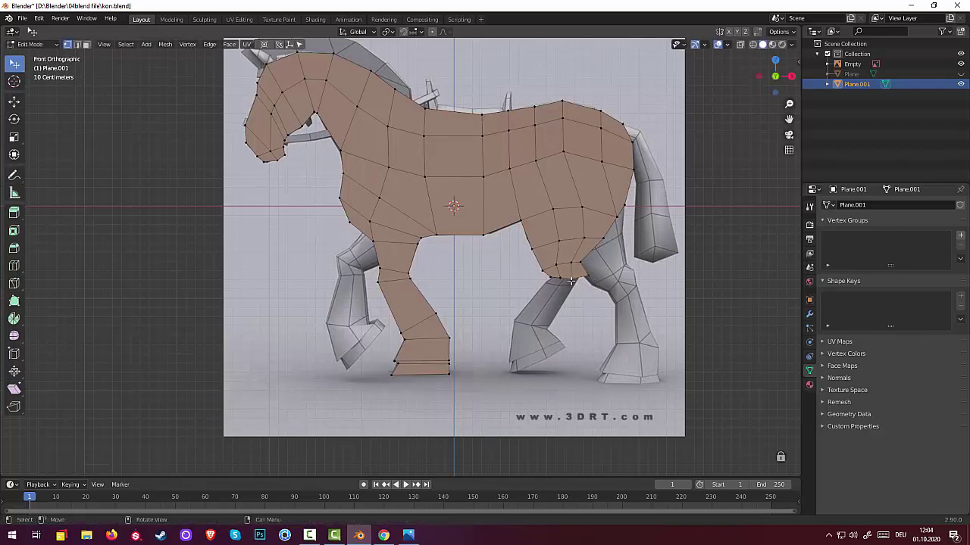
pyautogui.press('g')
pyautogui.click(572, 279)
pyautogui.press('g')
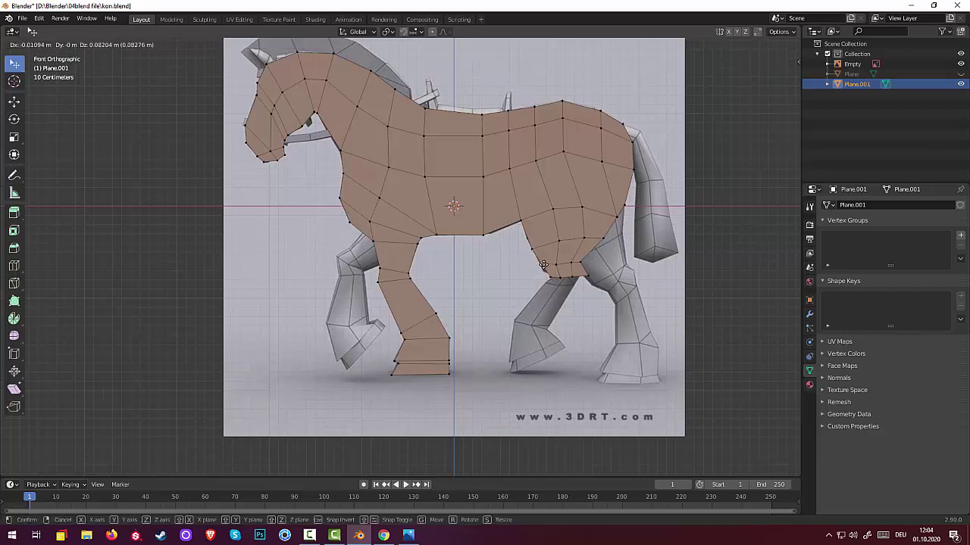
pyautogui.click(544, 273)
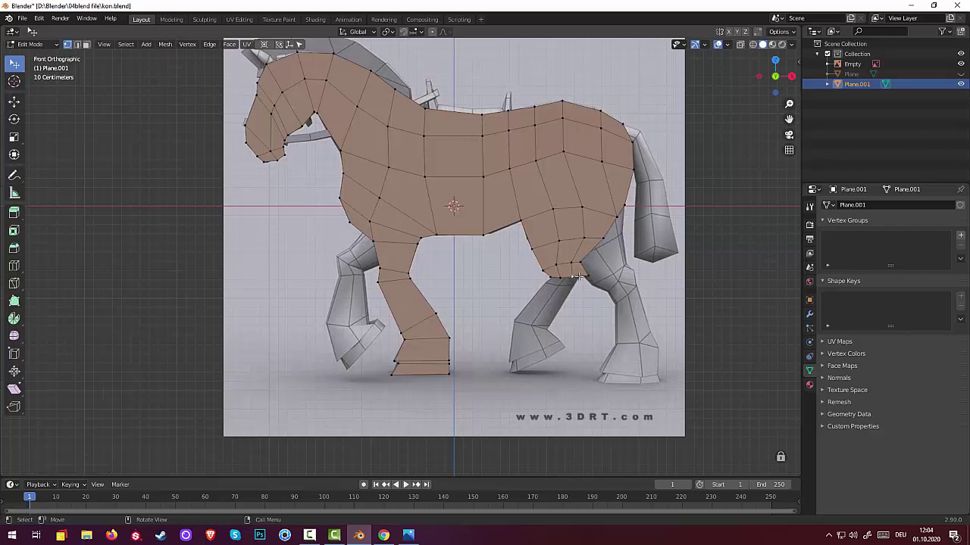
pyautogui.press('2')
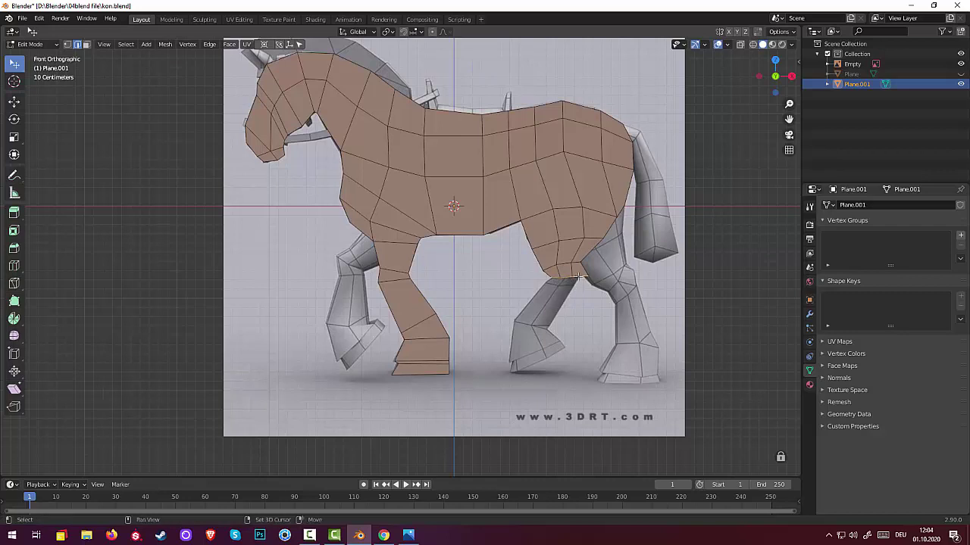
# Extrude the thigh bottom down the hind leg and zoom in on it
pyautogui.press('e')
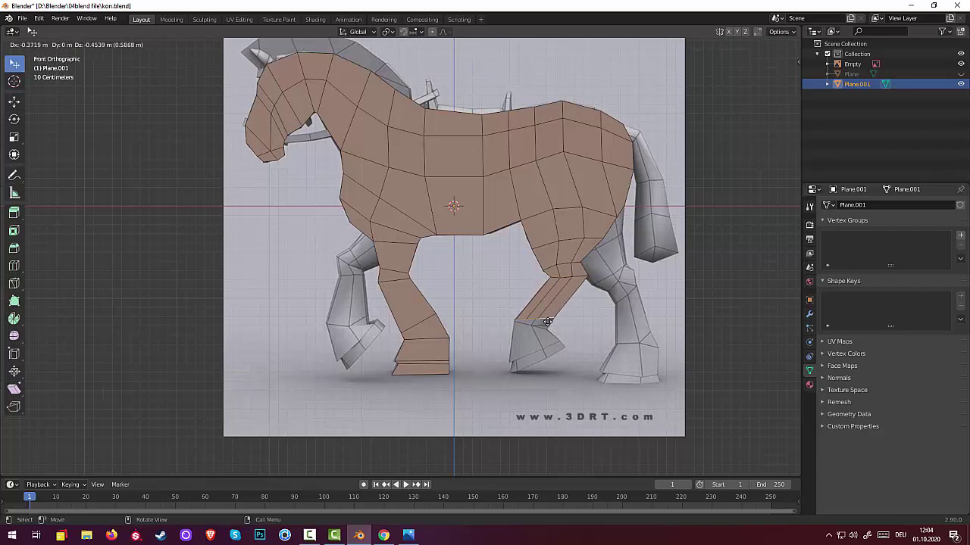
pyautogui.click(547, 320)
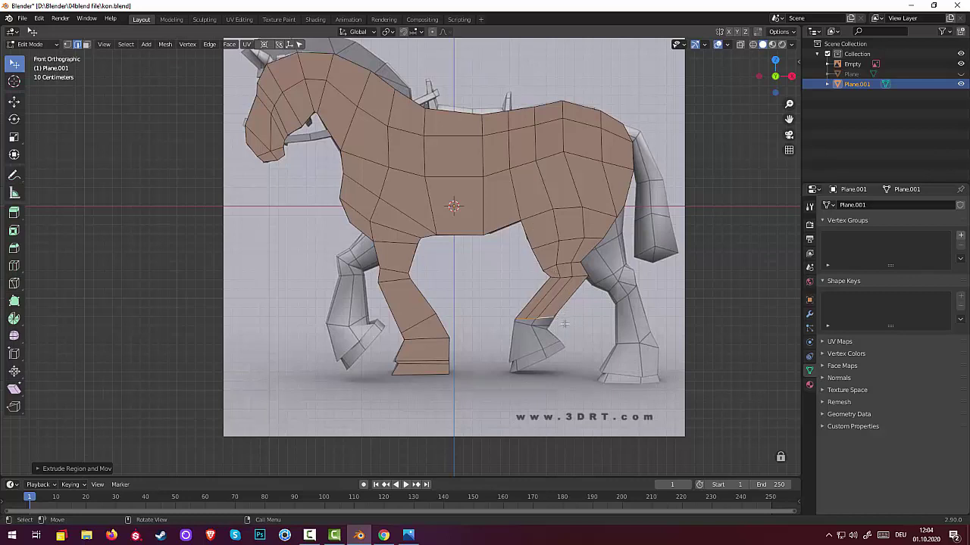
pyautogui.scroll(1, 564, 324)
pyautogui.scroll(1, 562, 331)
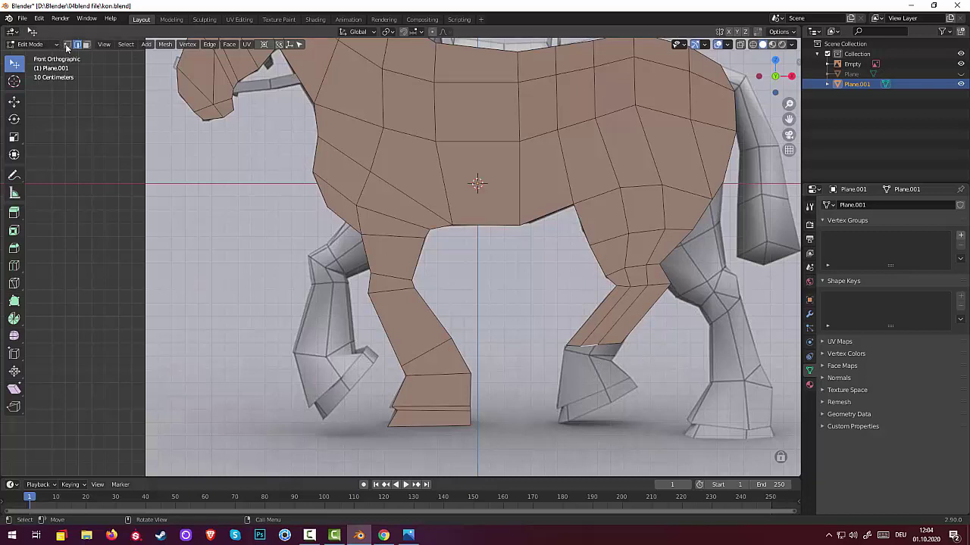
# Move the hind-leg vertices onto the reference outline
pyautogui.click(67, 44)
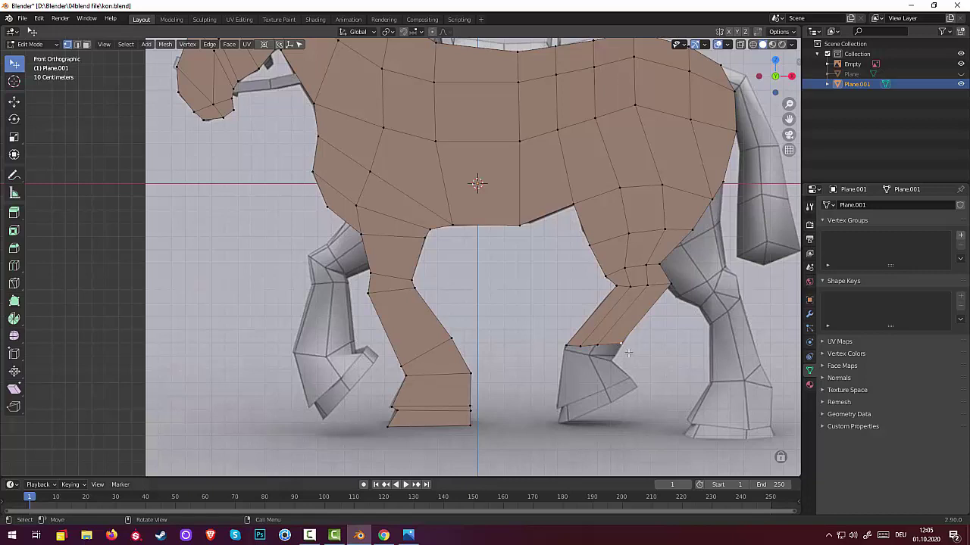
pyautogui.press('g')
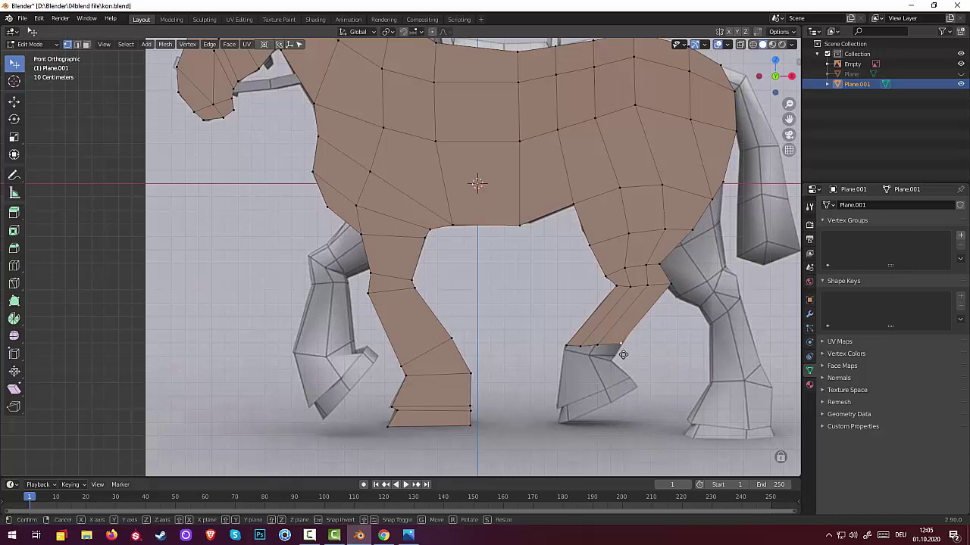
pyautogui.click(614, 371)
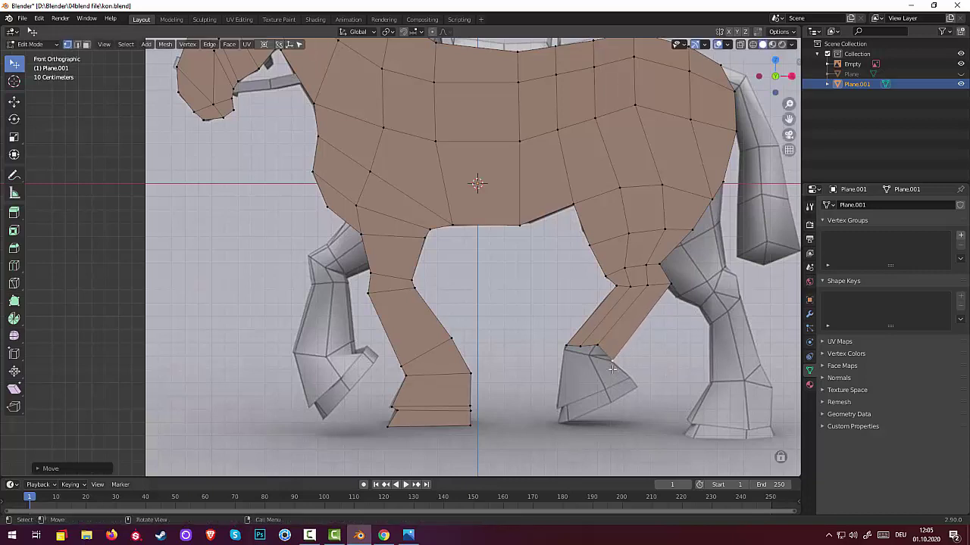
pyautogui.press('g')
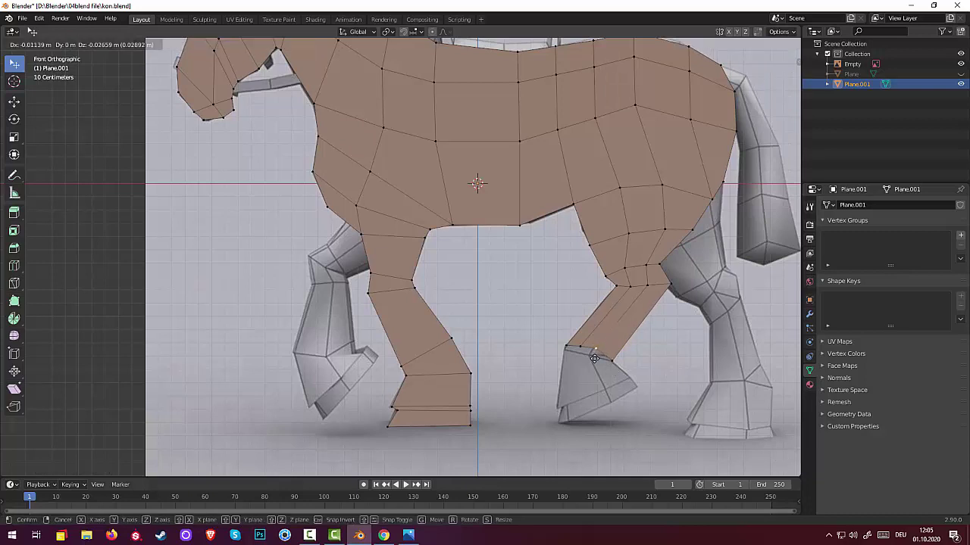
pyautogui.click(578, 345)
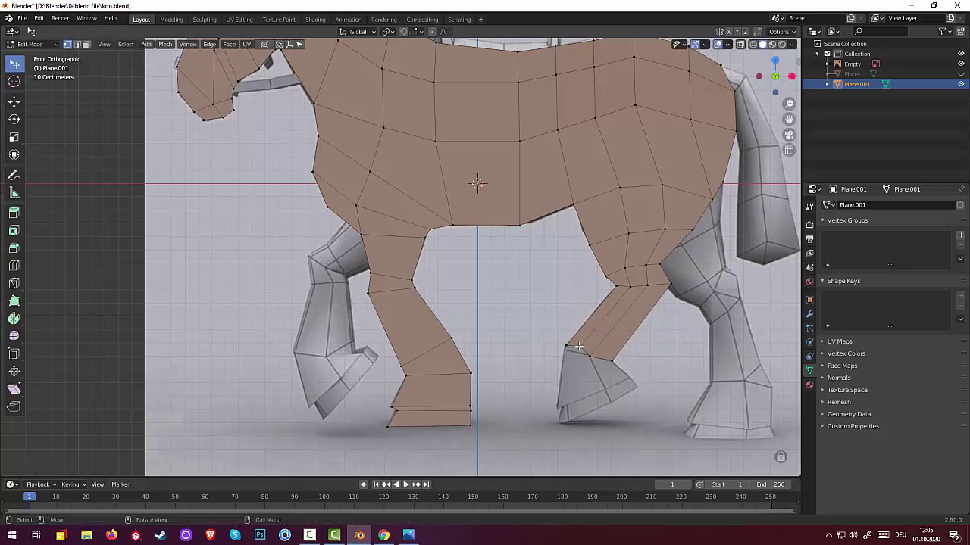
pyautogui.press('g')
pyautogui.click(573, 356)
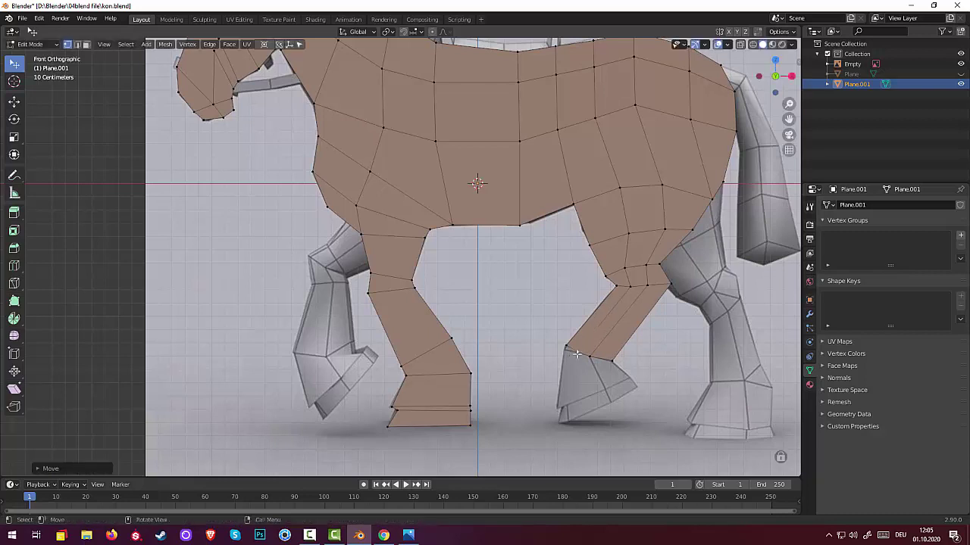
pyautogui.press('g')
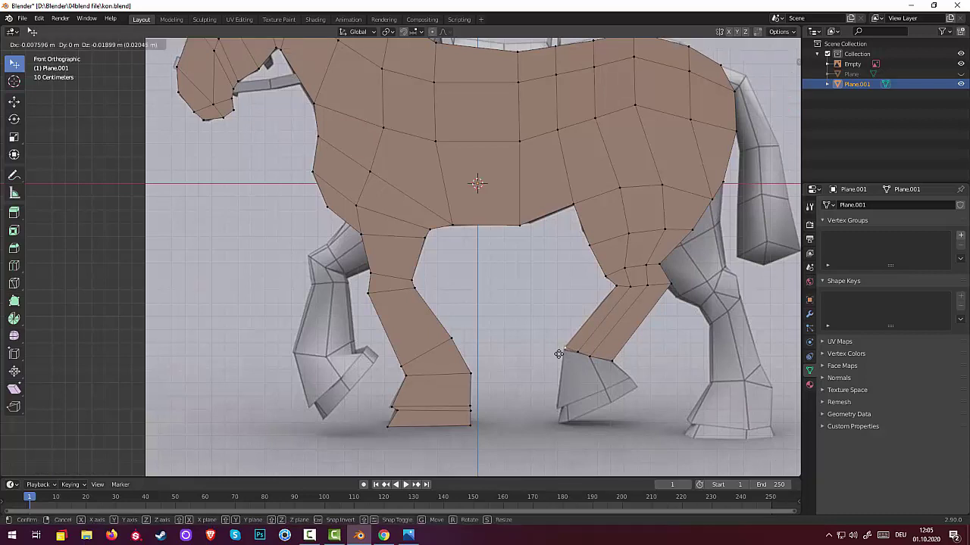
pyautogui.click(559, 353)
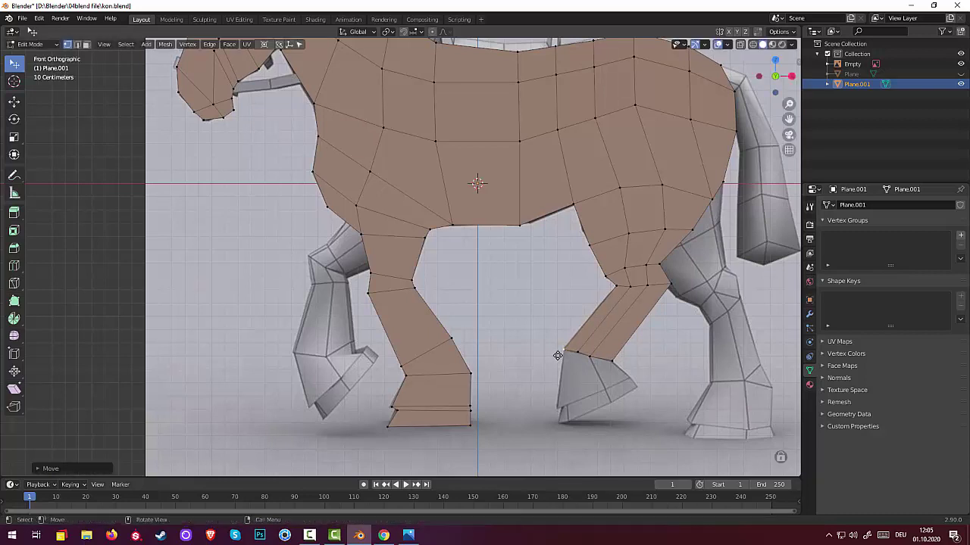
pyautogui.press('g')
pyautogui.click(596, 357)
# Extrude a hoof section from the leg bottom, then tilt and widen it
pyautogui.click(76, 44)
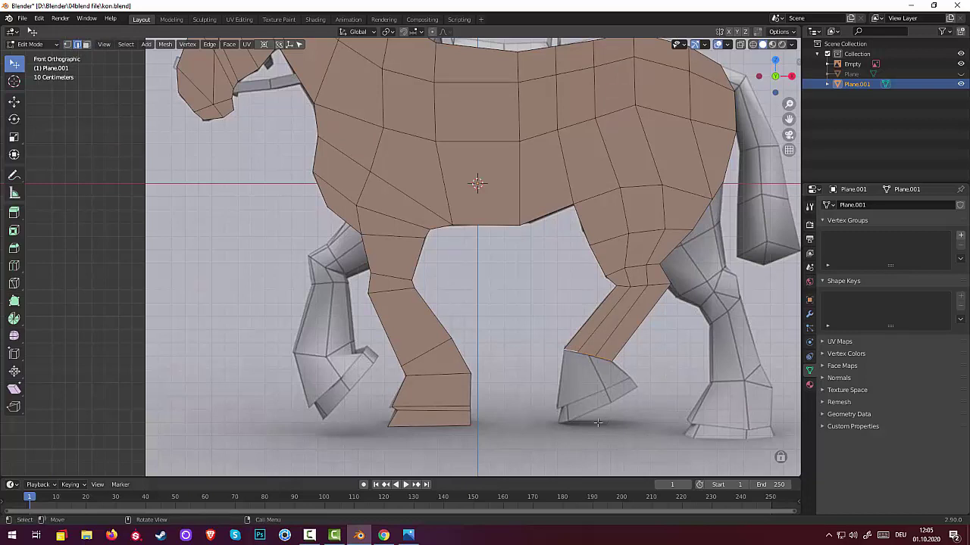
pyautogui.press('e')
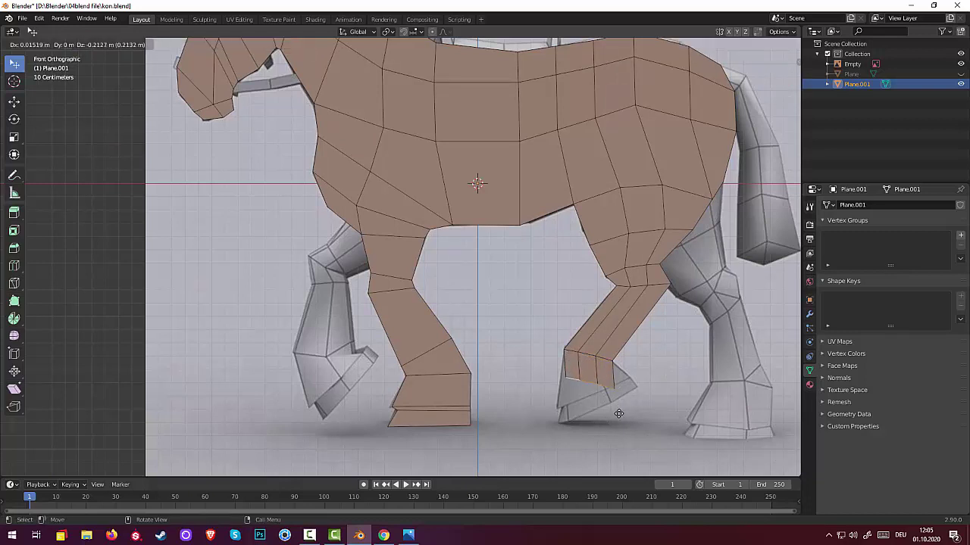
pyautogui.click(618, 414)
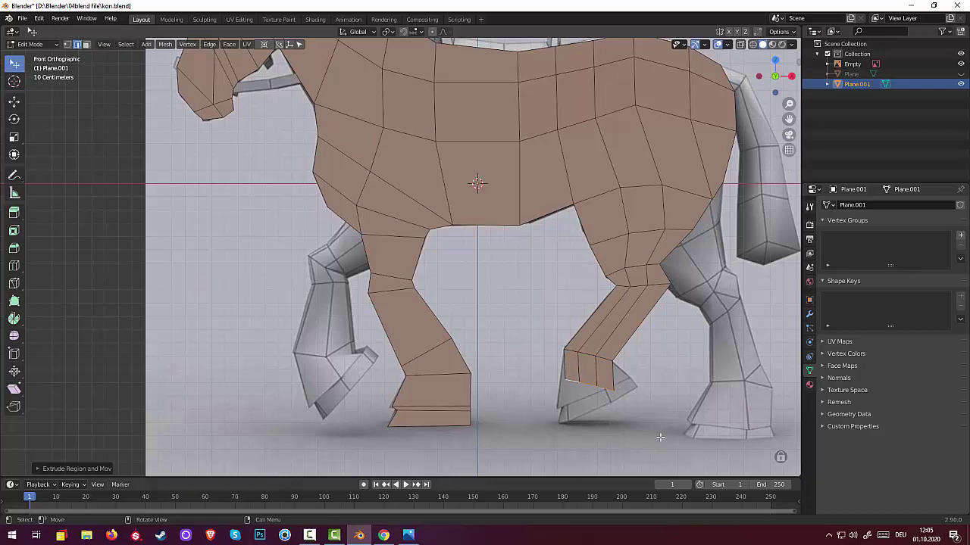
pyautogui.press('r')
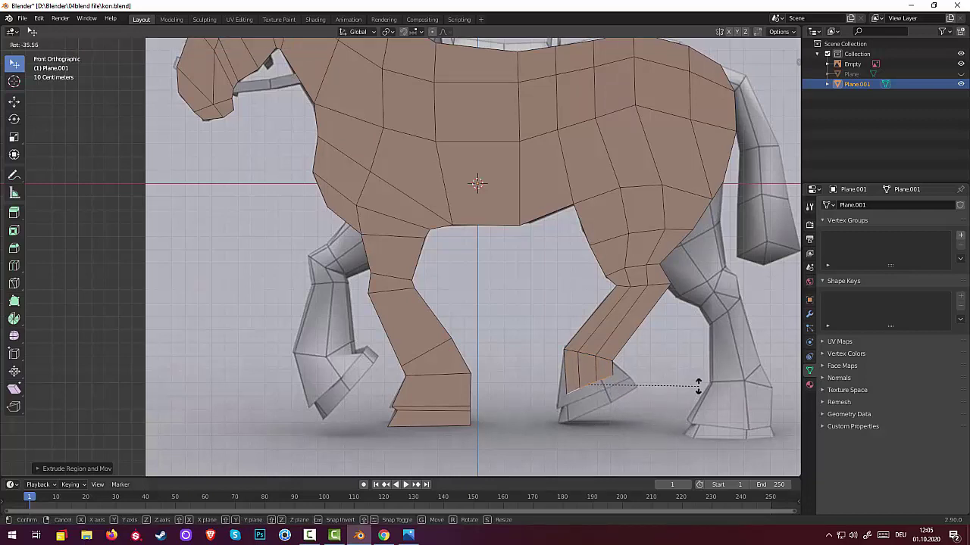
pyautogui.click(692, 385)
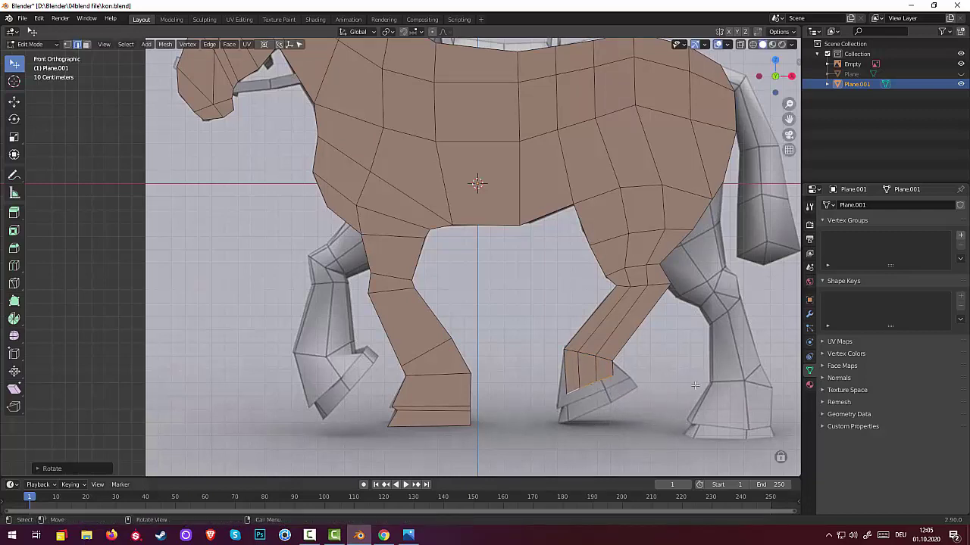
pyautogui.press('s')
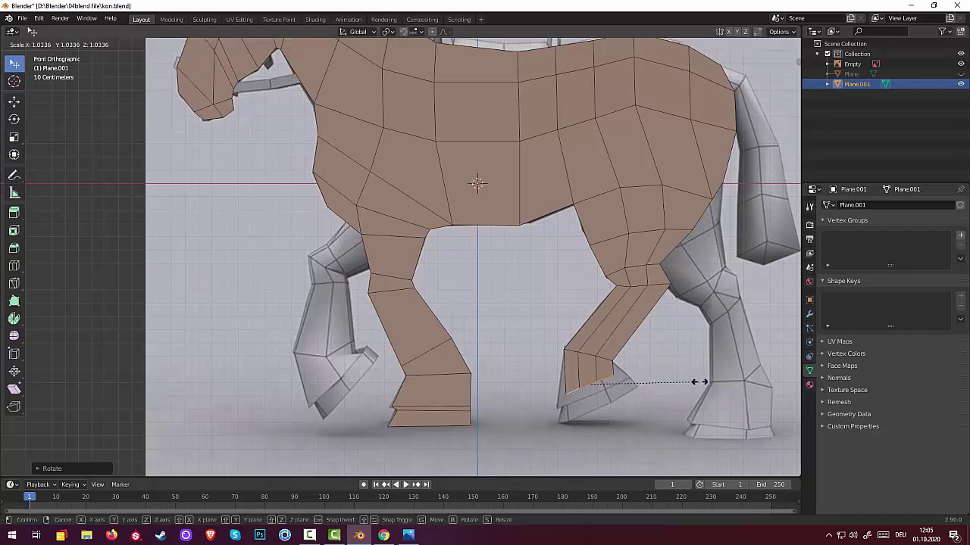
pyautogui.click(737, 372)
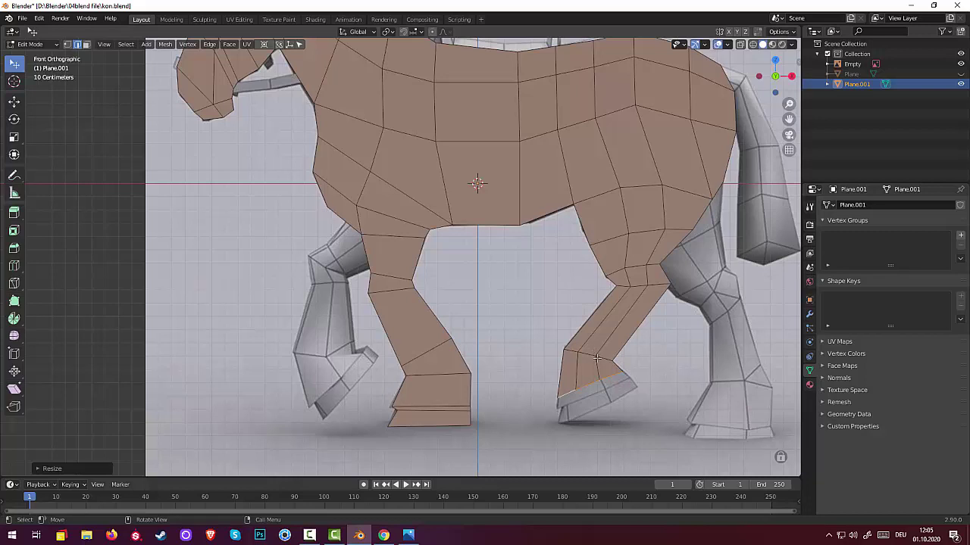
# Drop the upper hind-leg vertex where the leg meets the belly onto the outline
pyautogui.click(613, 287)
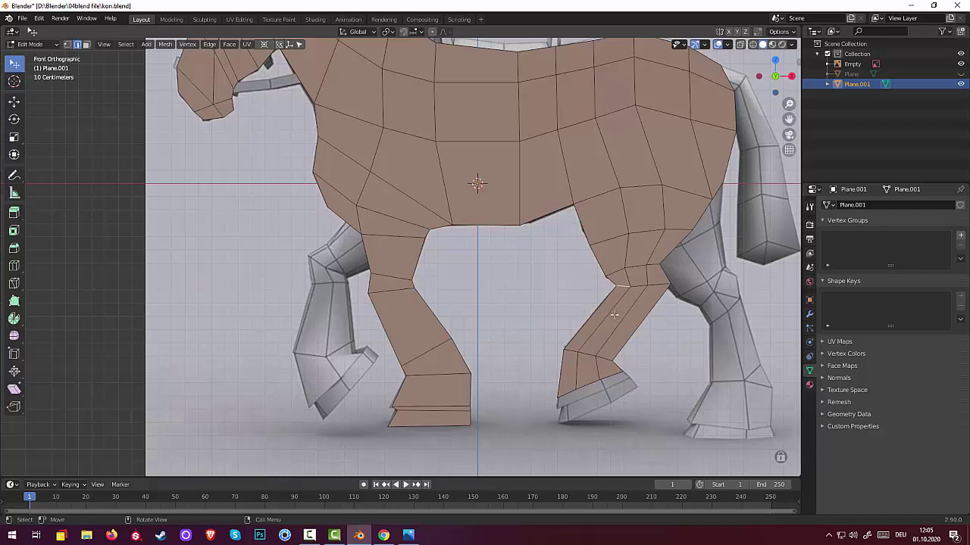
pyautogui.press('1')
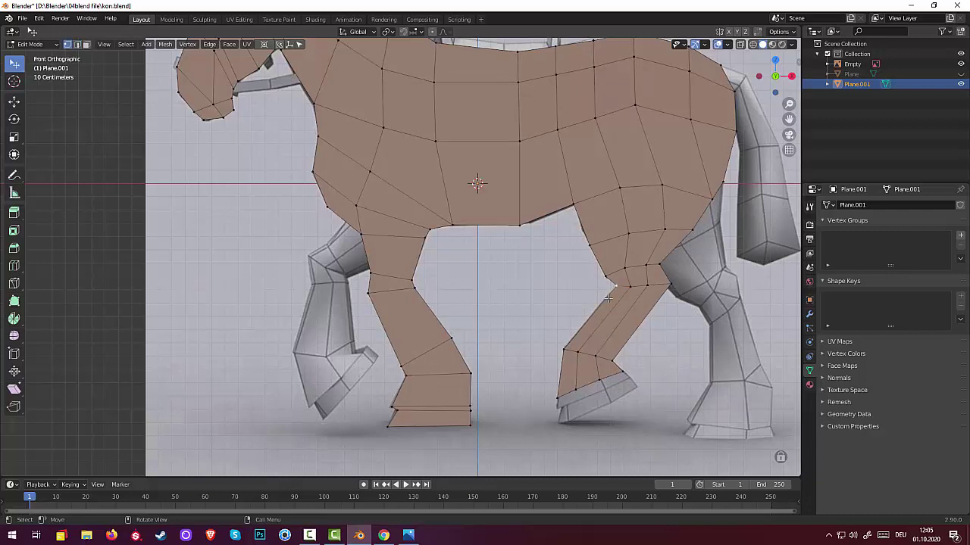
pyautogui.press('g')
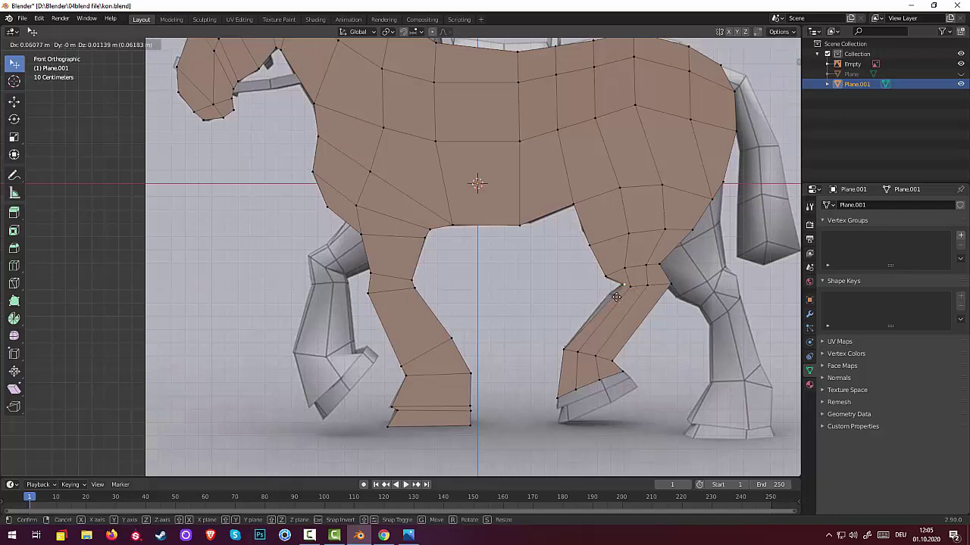
pyautogui.click(617, 299)
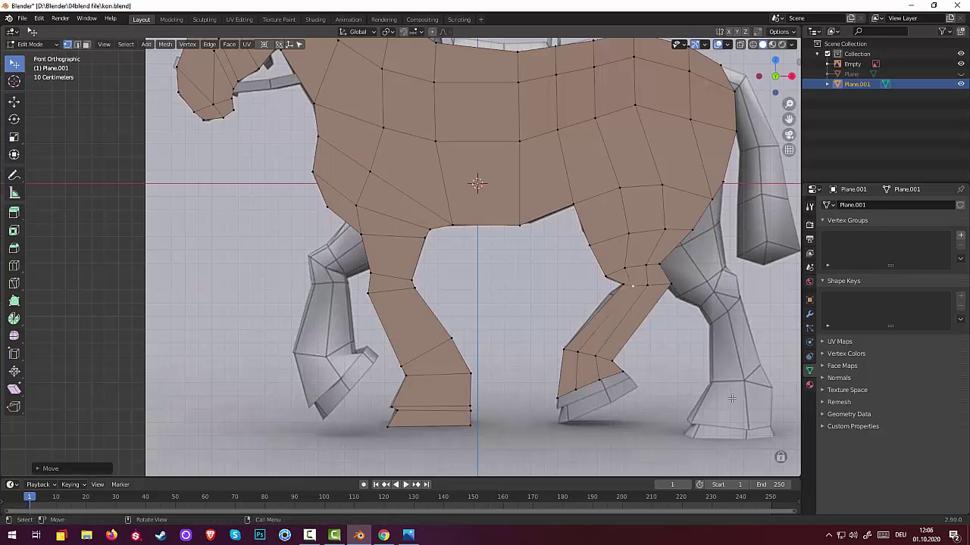
pyautogui.press('2')
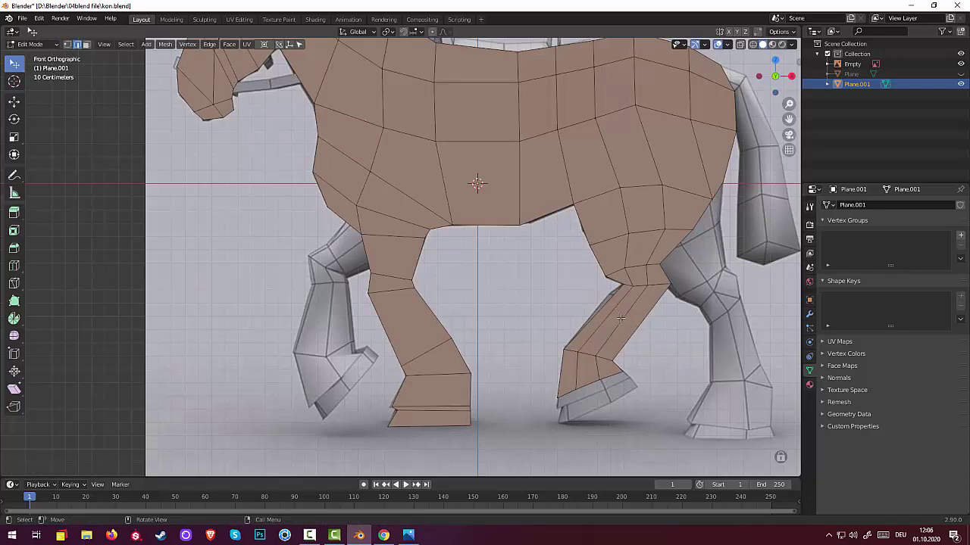
pyautogui.click(621, 320)
# Loop-cut the hind leg with Ctrl+R, then rotate, move and shrink the new loop
pyautogui.hotkey('ctrl', 'r')
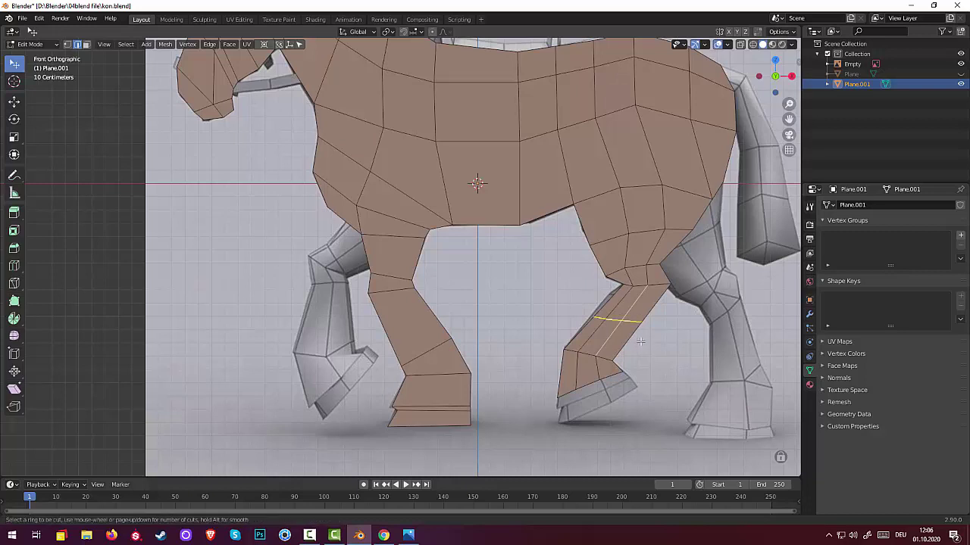
pyautogui.click(638, 322)
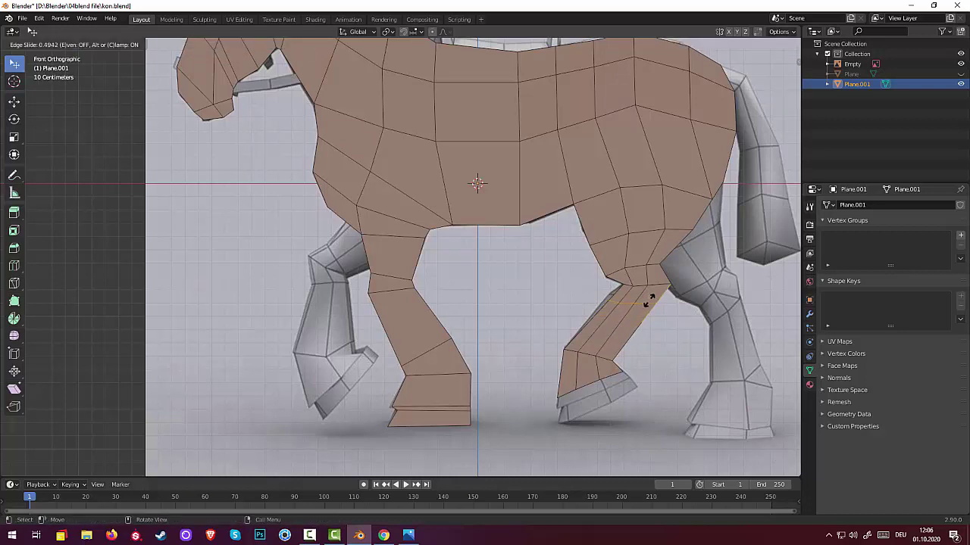
pyautogui.click(646, 299)
pyautogui.press('r')
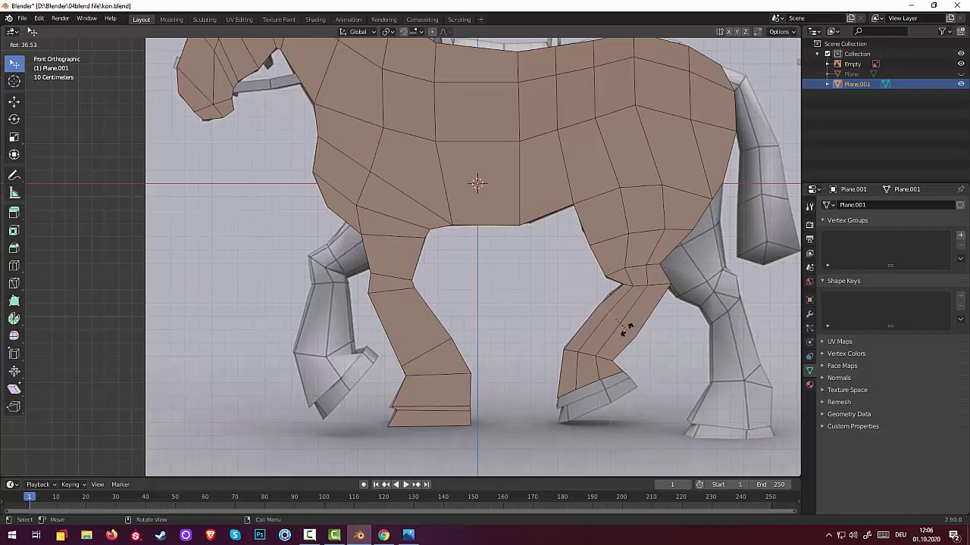
pyautogui.click(625, 328)
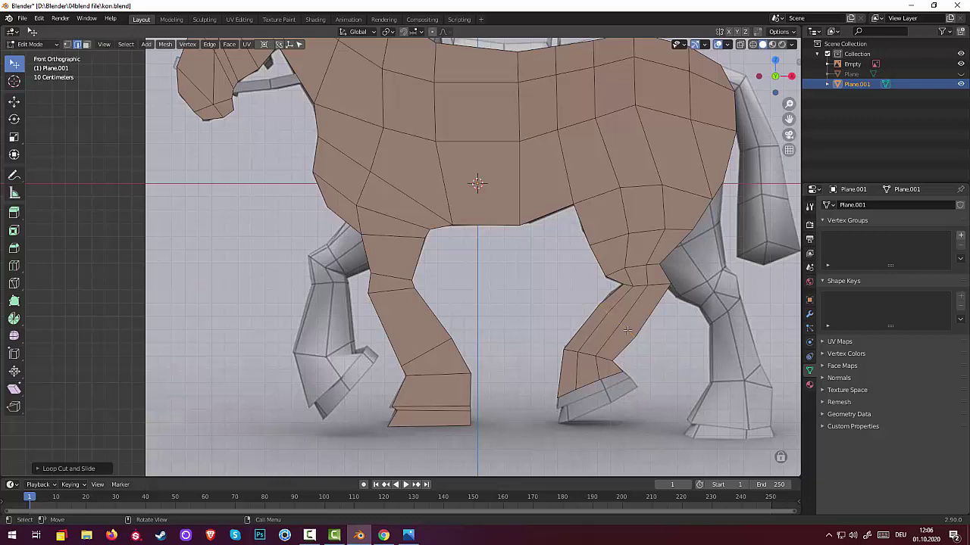
pyautogui.press('g')
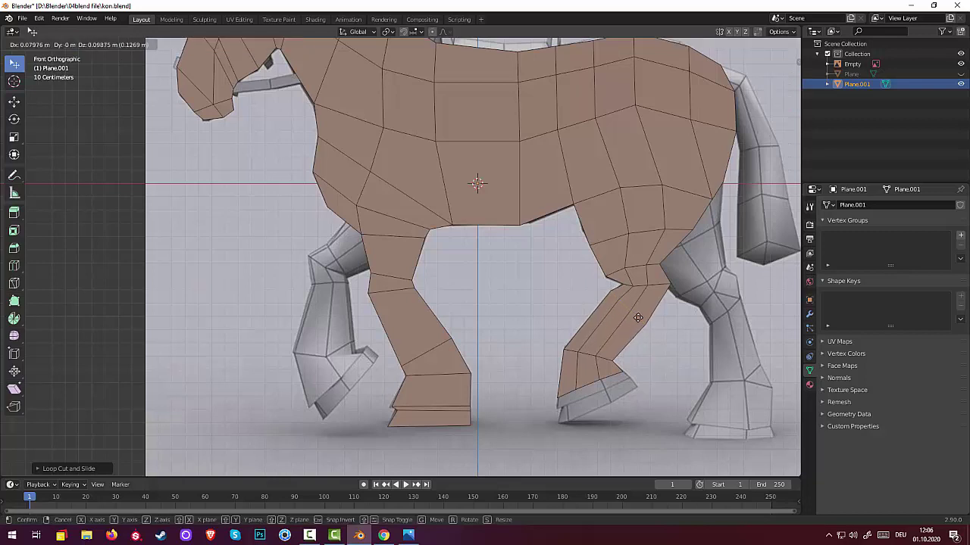
pyautogui.click(637, 319)
pyautogui.press('s')
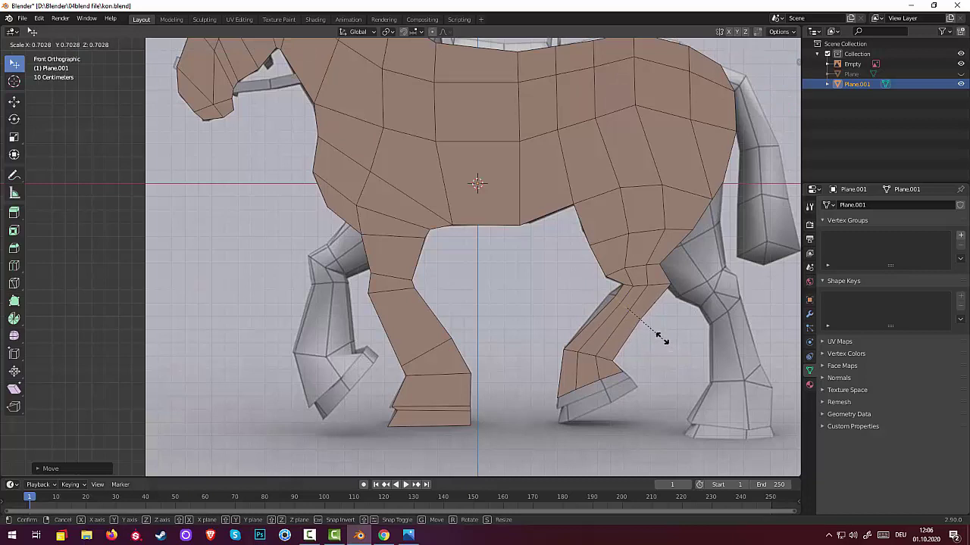
pyautogui.click(661, 339)
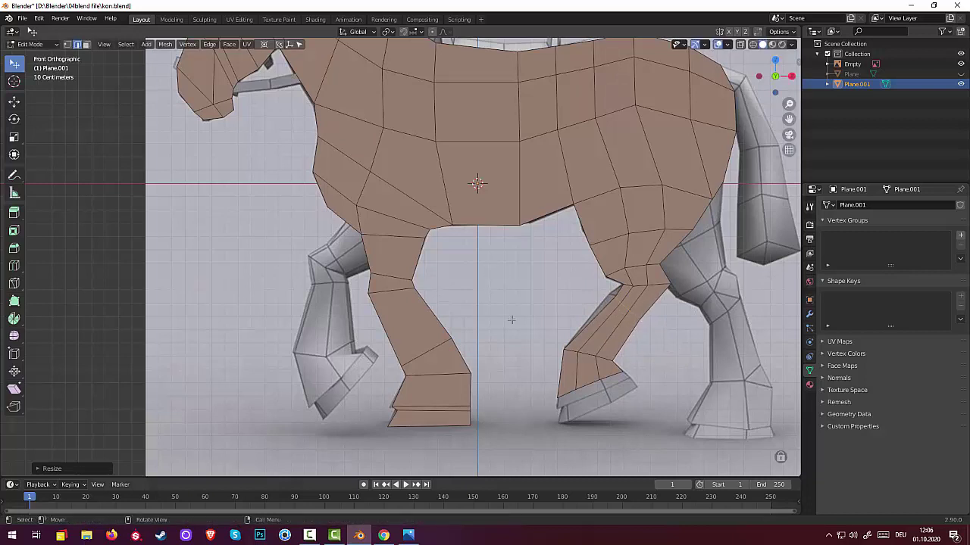
# Nudge the vertex at the top of the hind leg into place
pyautogui.press('1')
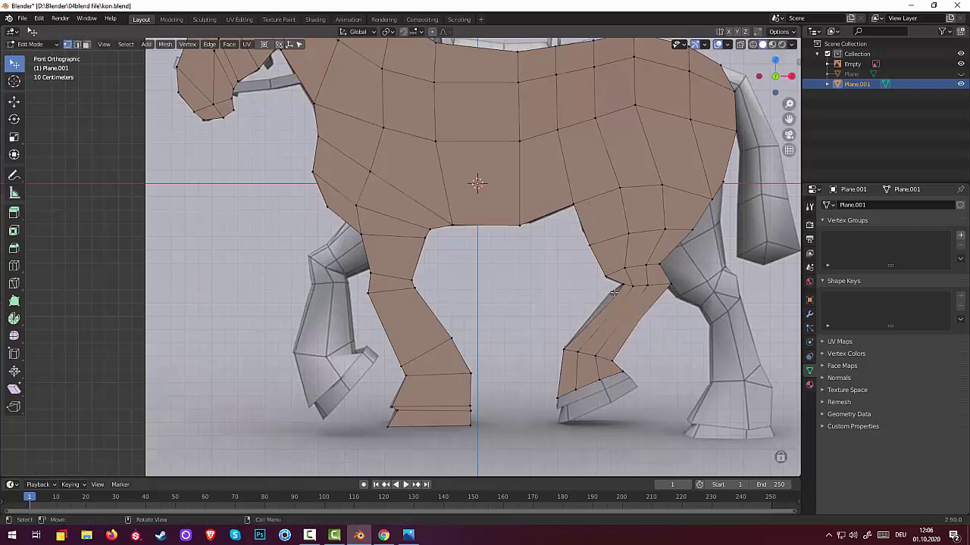
pyautogui.click(614, 295)
pyautogui.press('g')
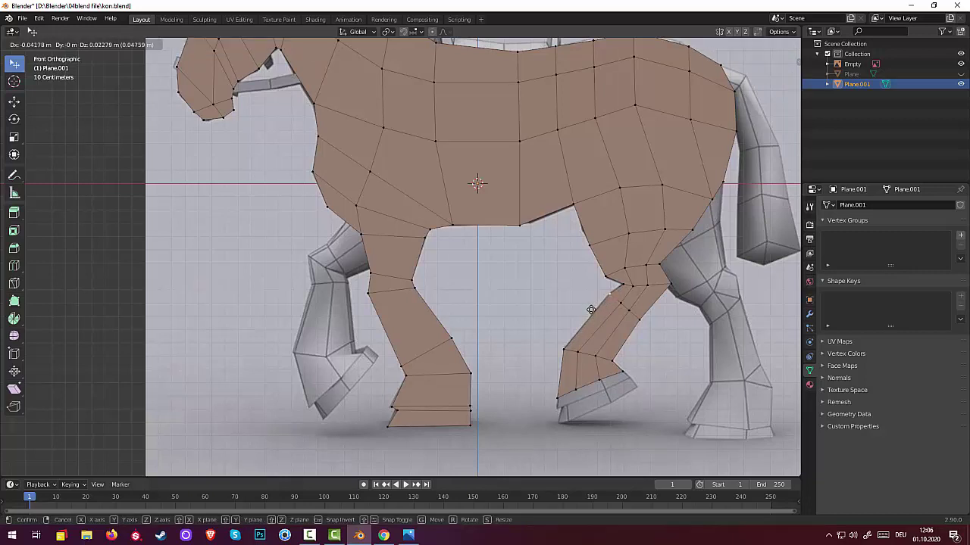
pyautogui.click(590, 314)
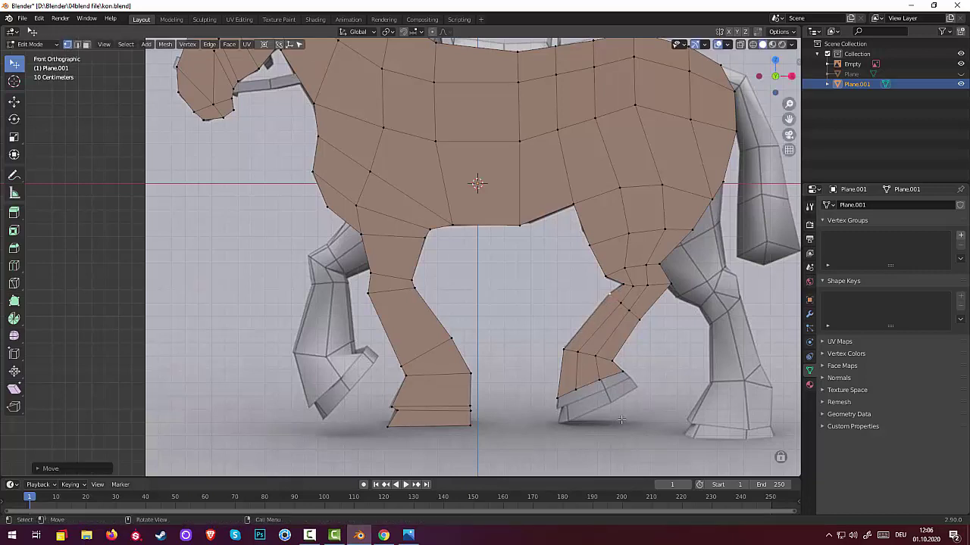
# Extrude the hind hoof's edge loop downward along Z
pyautogui.click(562, 391)
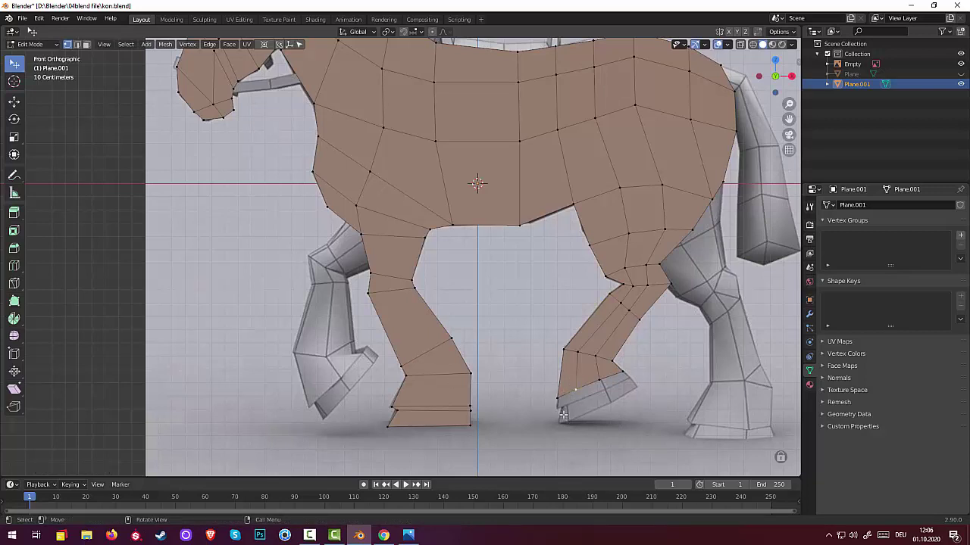
pyautogui.press('2')
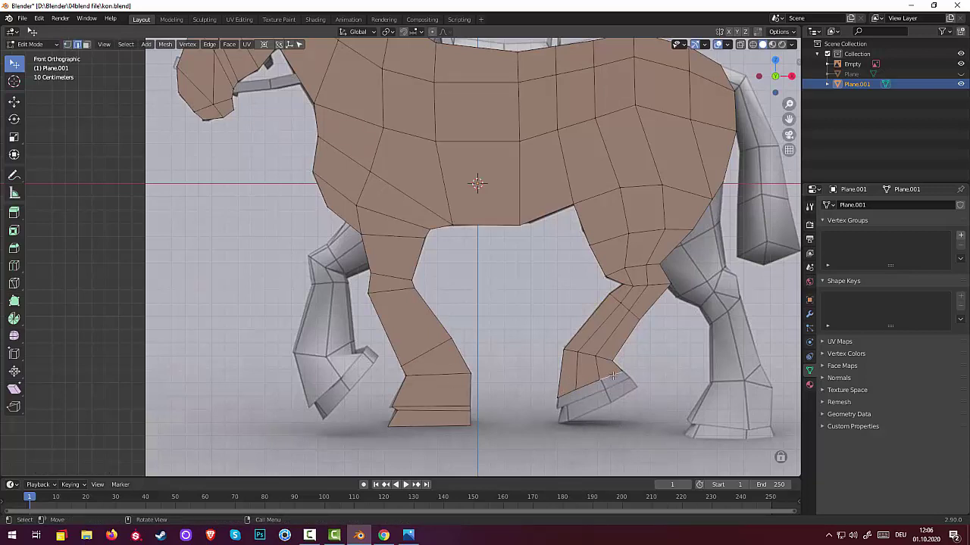
pyautogui.keyDown('alt'); pyautogui.click(612, 377); pyautogui.keyUp('alt')
pyautogui.press('g')
pyautogui.press('z')
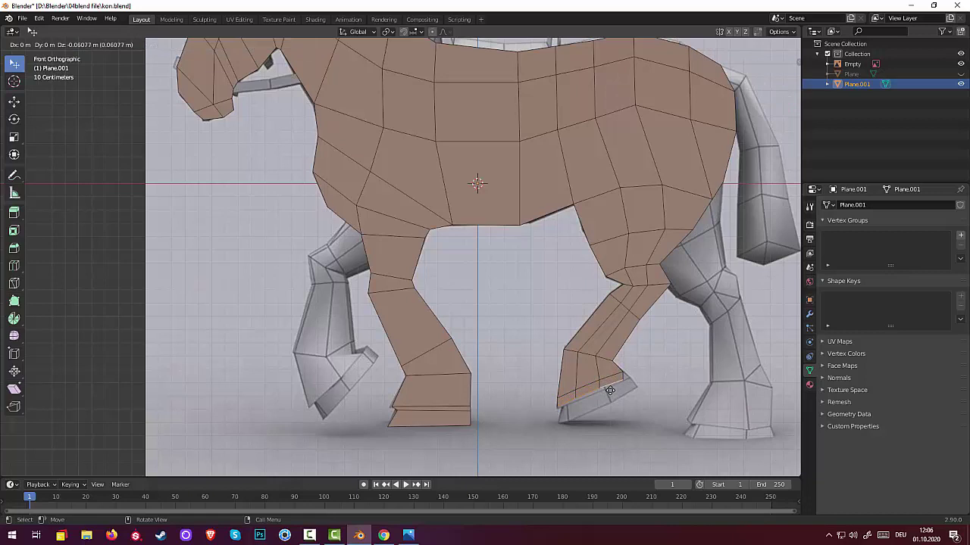
pyautogui.click(610, 392)
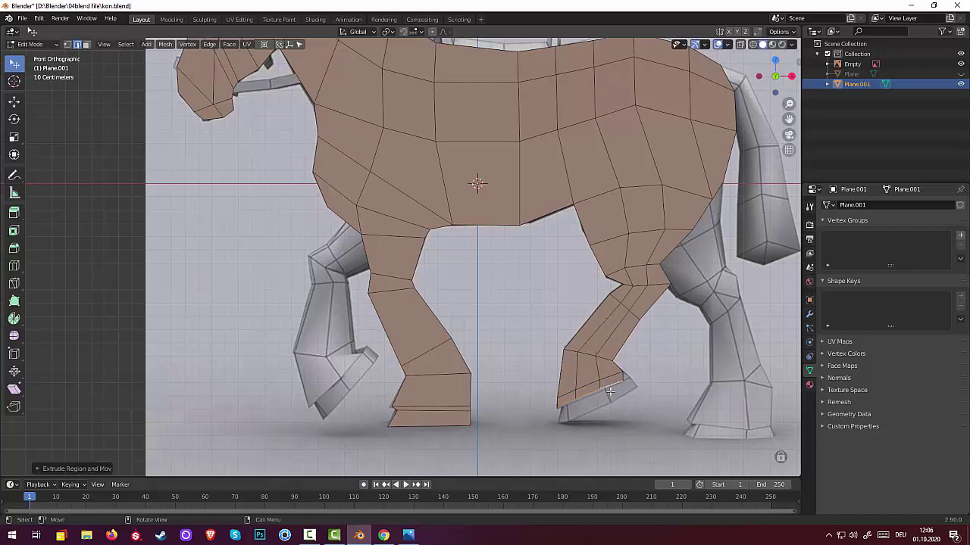
# Fit the new hoof vertices to the reference hoof outline
pyautogui.press('1')
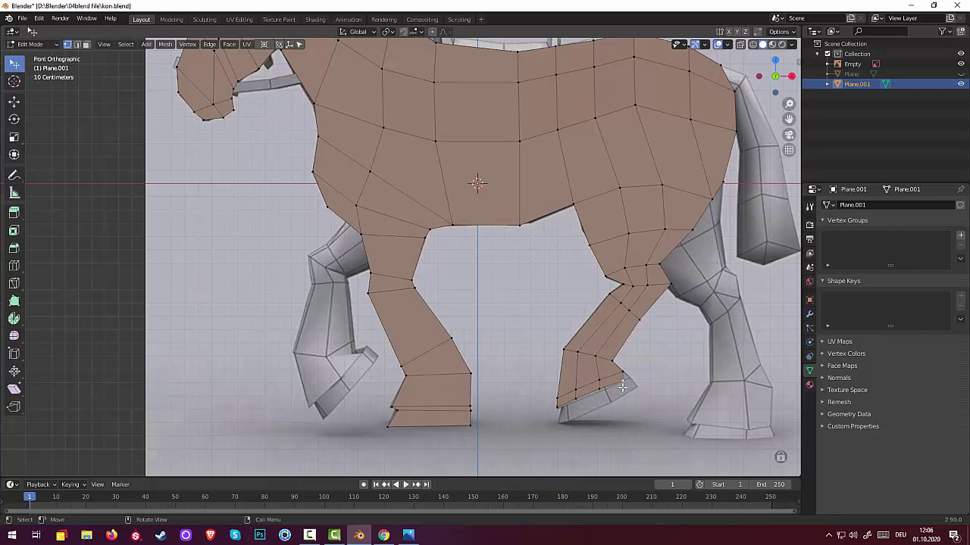
pyautogui.moveTo(623, 386); pyautogui.dragTo(629, 378)
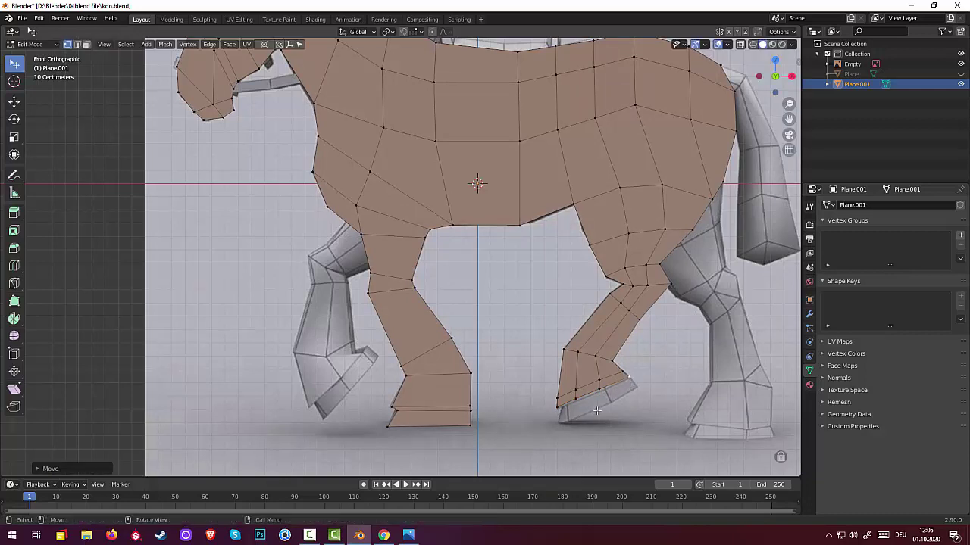
pyautogui.click(599, 388)
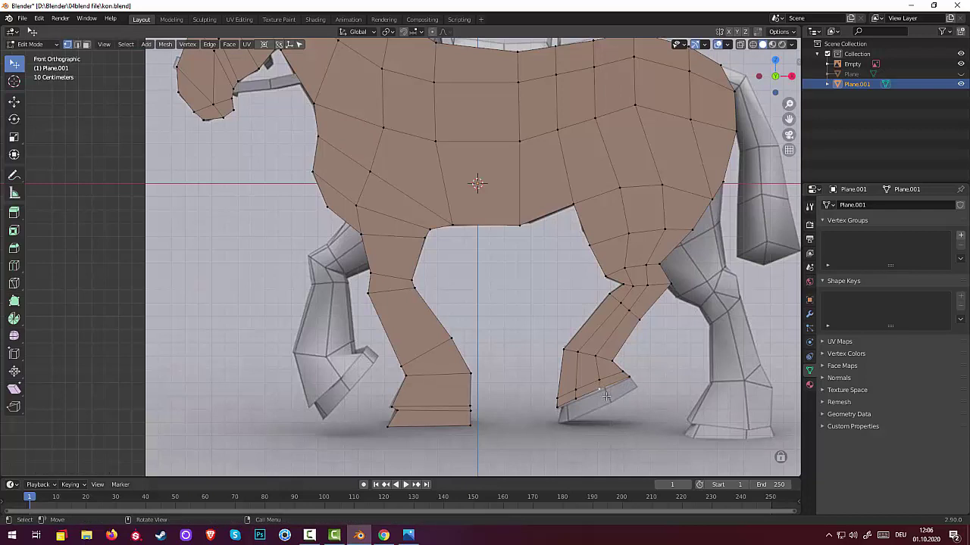
pyautogui.press('g')
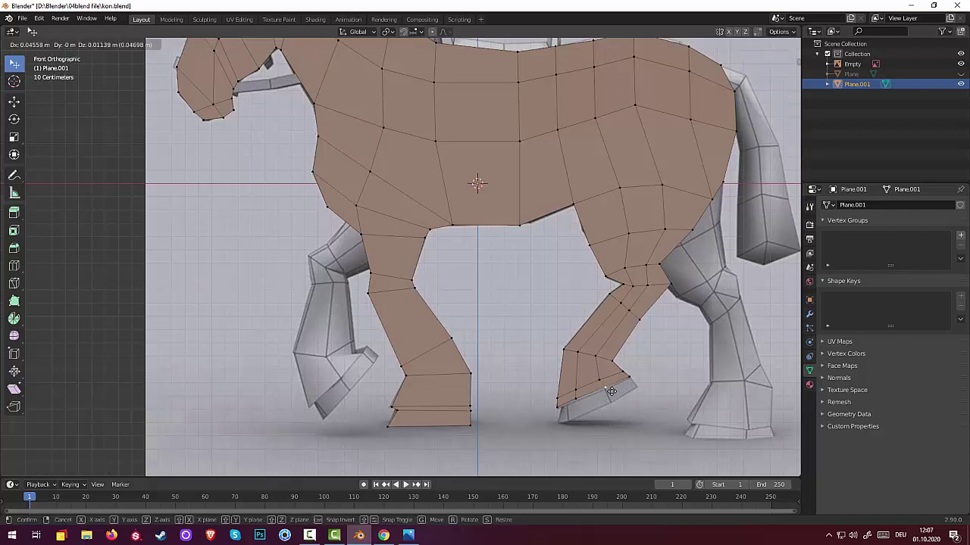
pyautogui.click(610, 390)
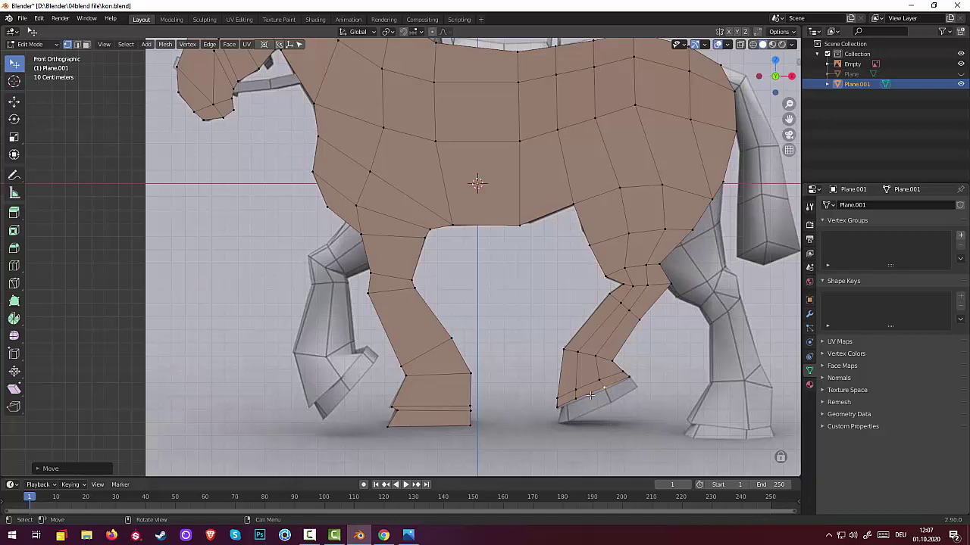
pyautogui.press('2')
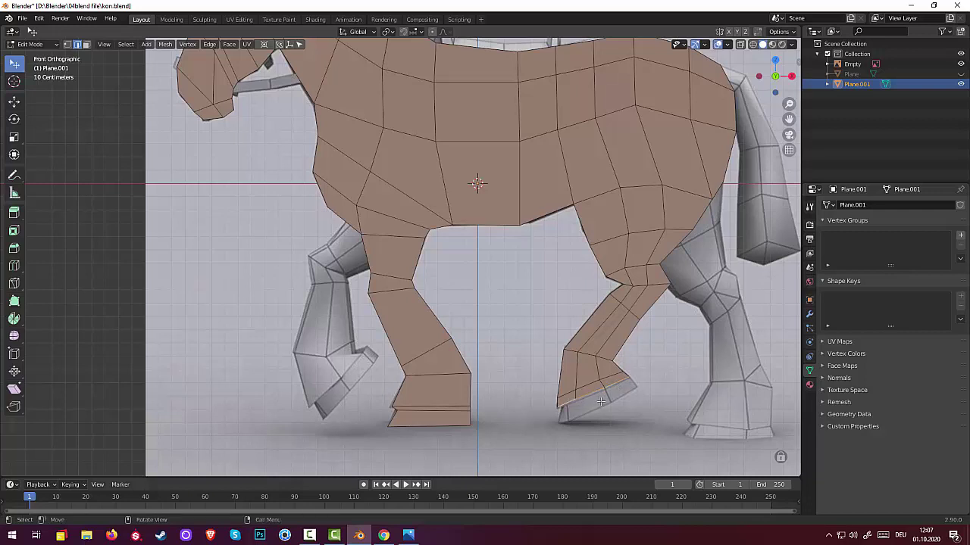
# Extrude two more rows down from the bottom of the raised hind hoof
pyautogui.press('g')
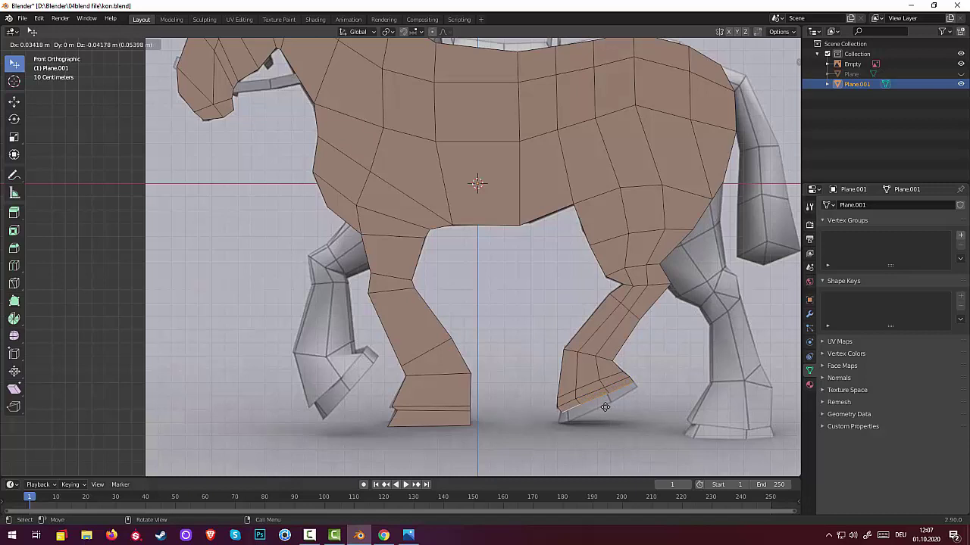
pyautogui.click(606, 407)
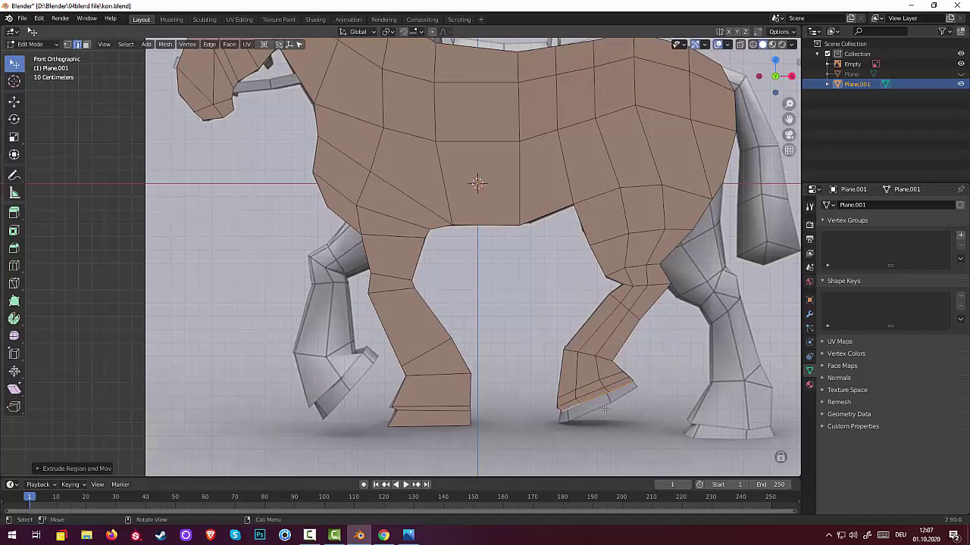
pyautogui.press('e')
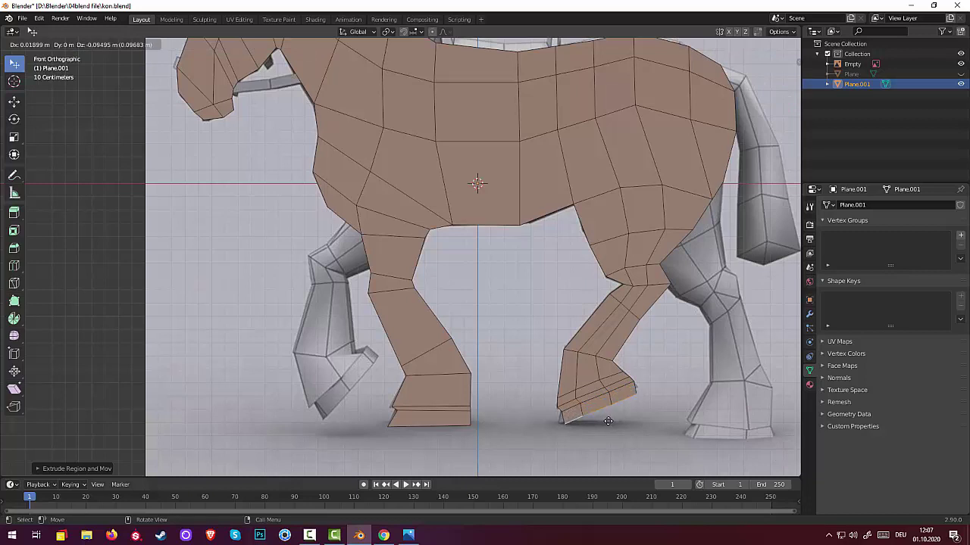
pyautogui.click(607, 421)
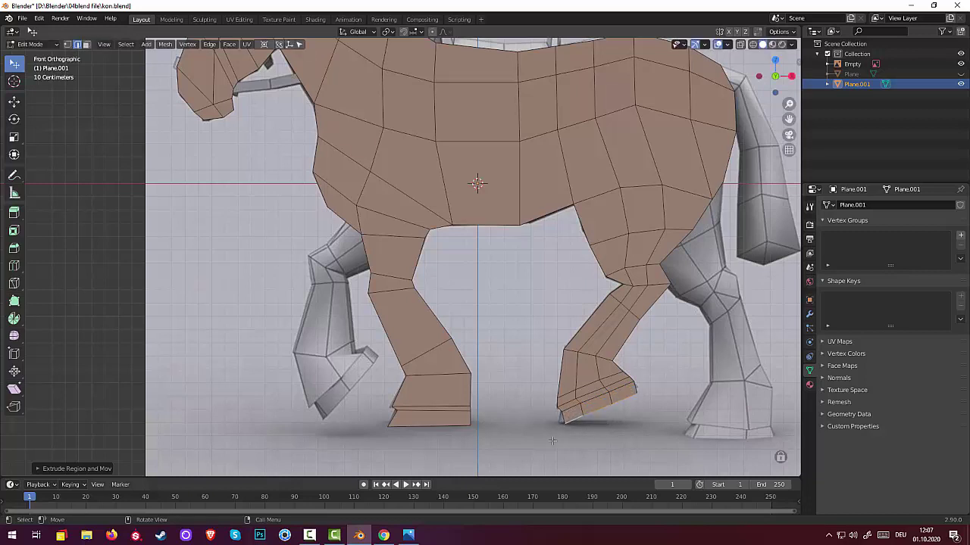
# Pull the hoof-tip vertices onto the reference hoof tip, then zoom out
pyautogui.press('1')
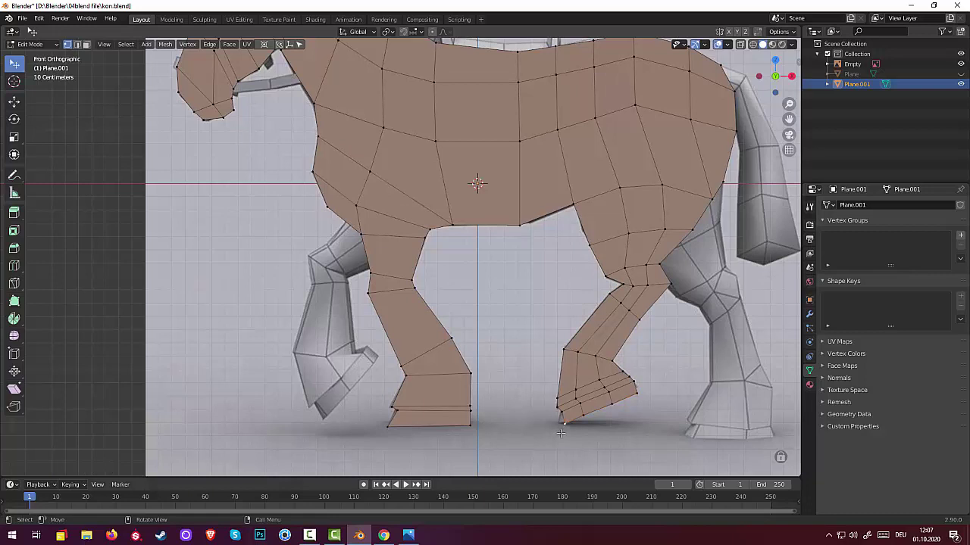
pyautogui.press('g')
pyautogui.click(556, 429)
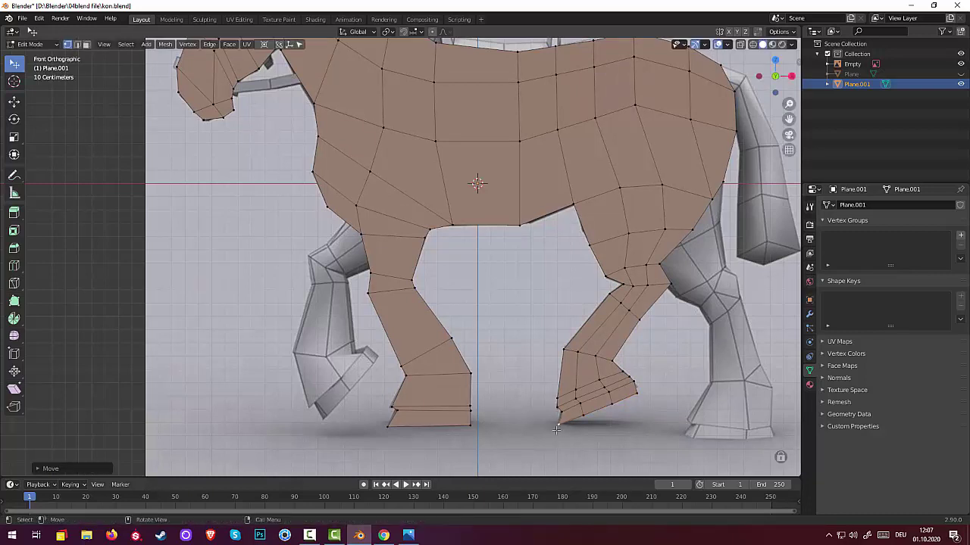
pyautogui.click(633, 394)
pyautogui.press('g')
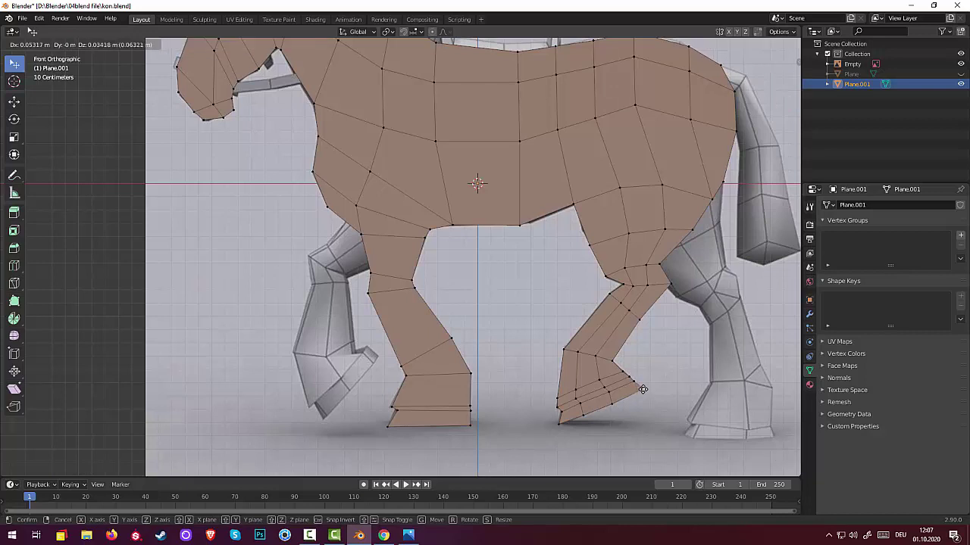
pyautogui.click(640, 393)
pyautogui.press('g')
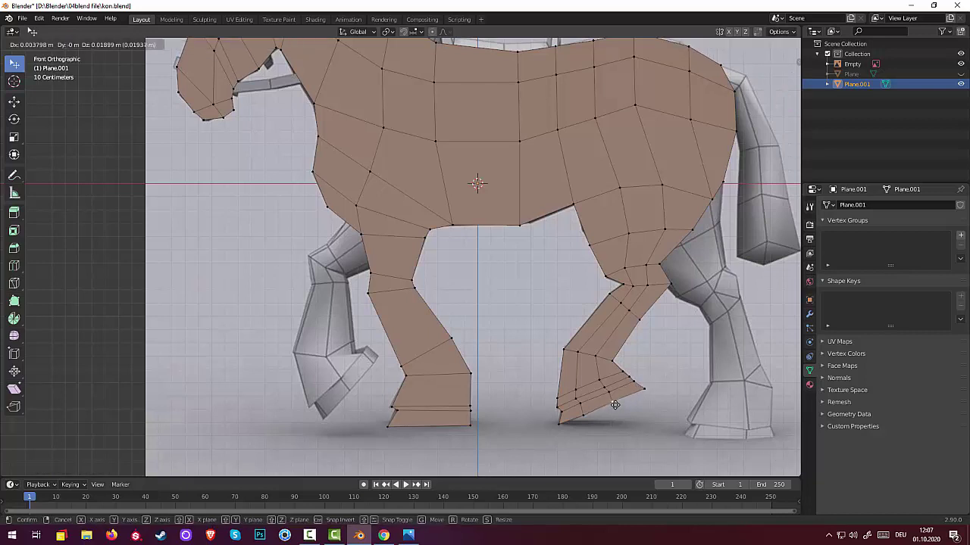
pyautogui.click(616, 405)
pyautogui.press('g')
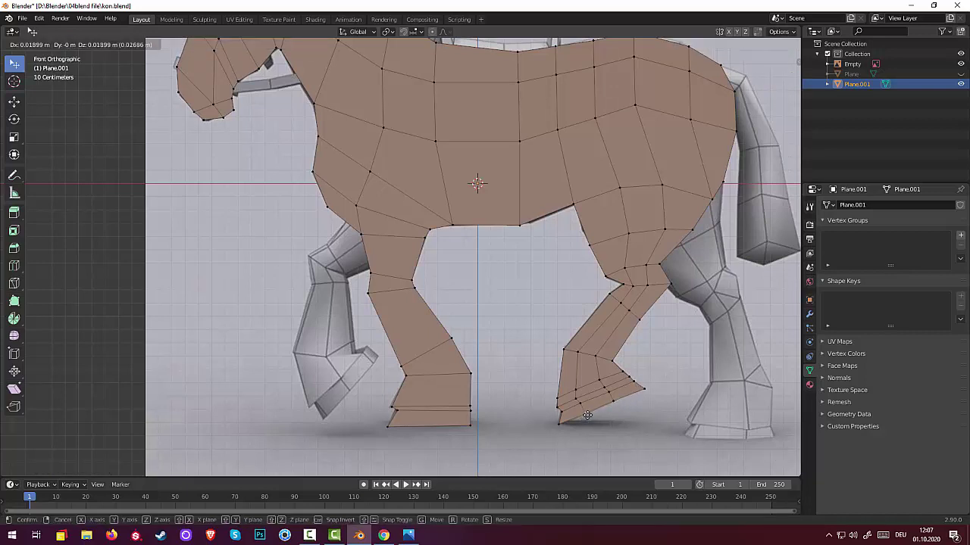
pyautogui.click(583, 414)
pyautogui.scroll(-3, 516, 370)
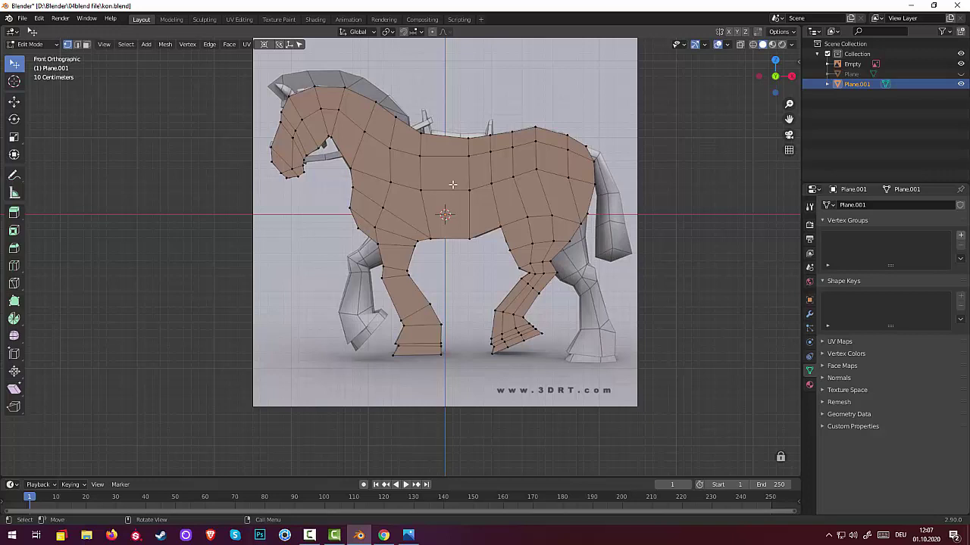
# Unhide the Plane profile in the Outliner and orbit into a perspective view
pyautogui.click(961, 74)
pyautogui.click(961, 74)
pyautogui.click(960, 76)
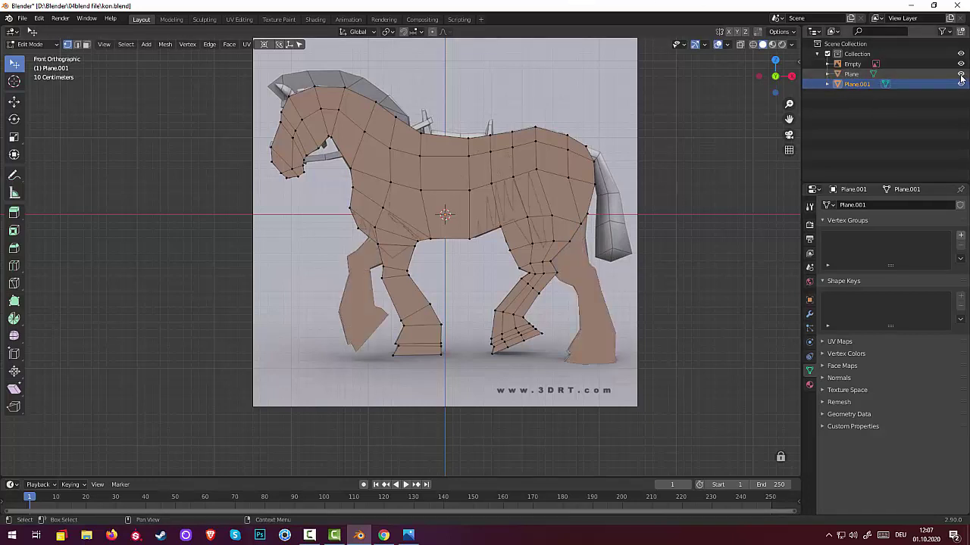
pyautogui.moveTo(740, 239)
pyautogui.mouseDown(button='middle')
pyautogui.moveTo(780, 264)
pyautogui.moveTo(649, 281)
pyautogui.moveTo(639, 310)
pyautogui.moveTo(682, 288)
pyautogui.moveTo(788, 286)
pyautogui.mouseUp(button='middle')
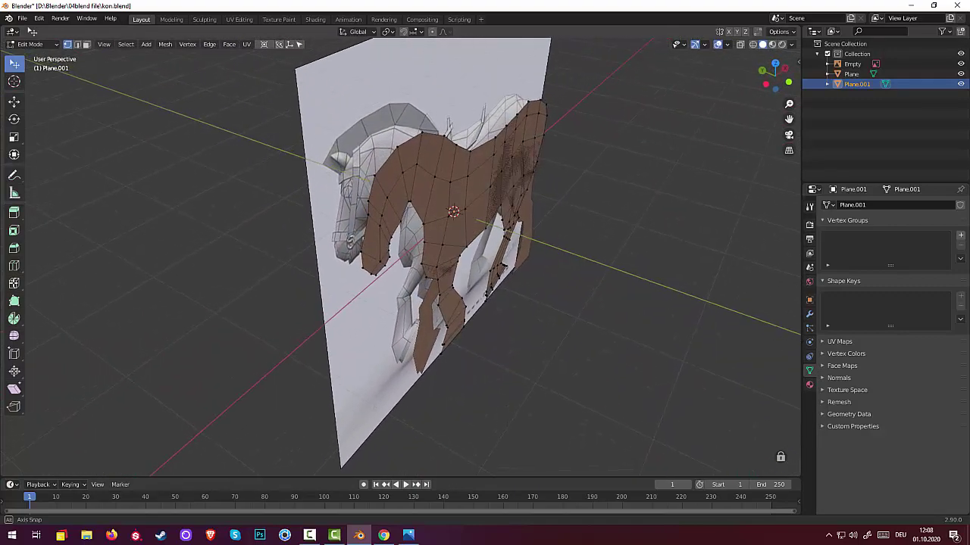
# Hide the reference image Empty and orbit to view the profiles edge-on
pyautogui.moveTo(13, 284); pyautogui.dragTo(2, 352, button='middle')
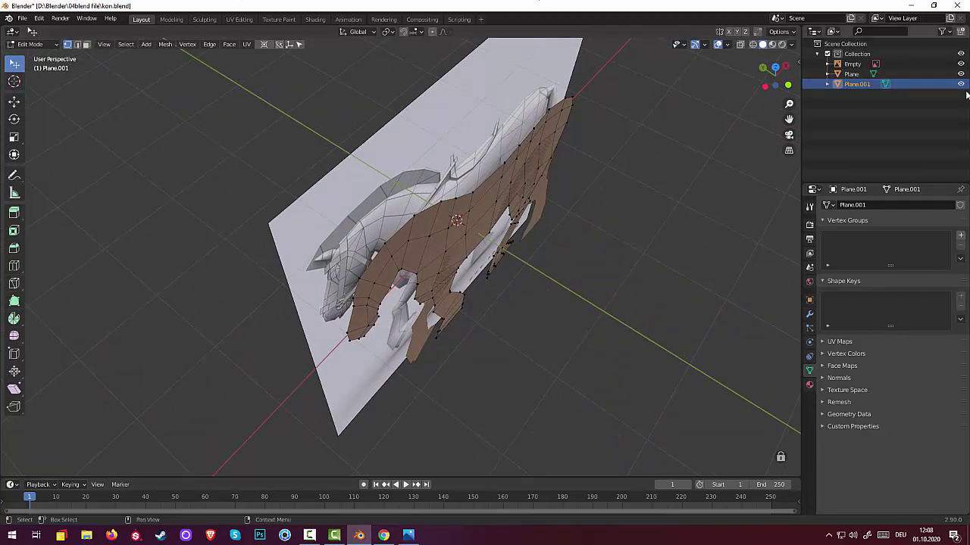
pyautogui.click(960, 64)
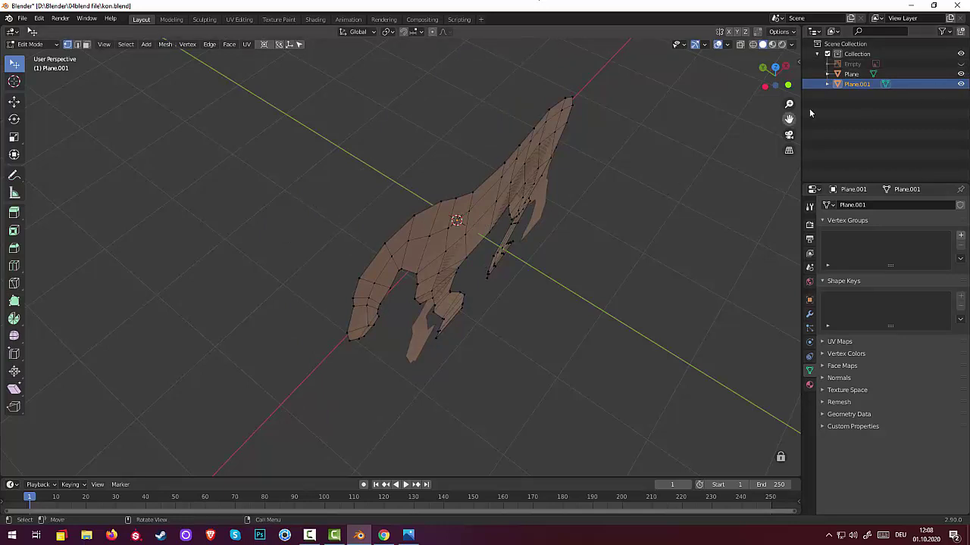
pyautogui.moveTo(622, 216)
pyautogui.mouseDown(button='middle')
pyautogui.moveTo(649, 224)
pyautogui.moveTo(664, 210)
pyautogui.mouseUp(button='middle')
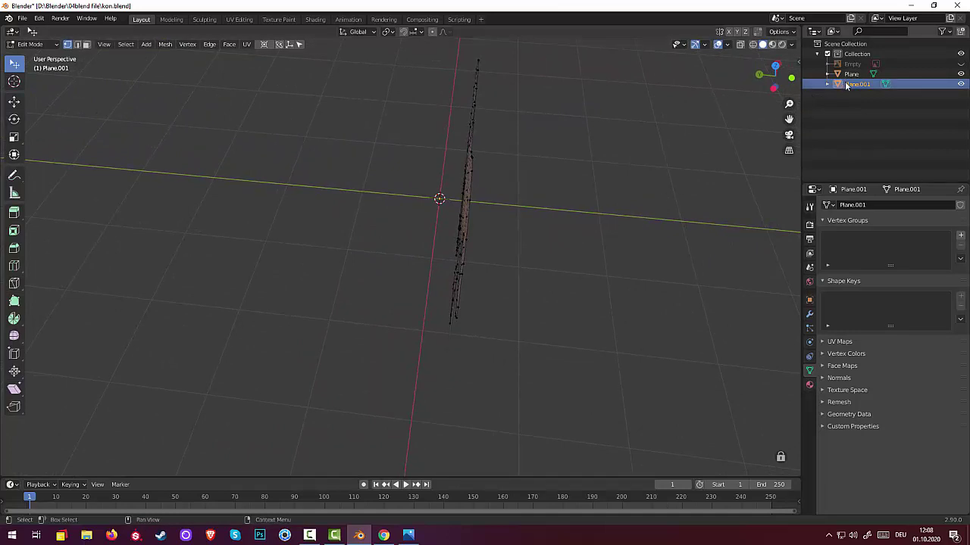
pyautogui.click(30, 44)
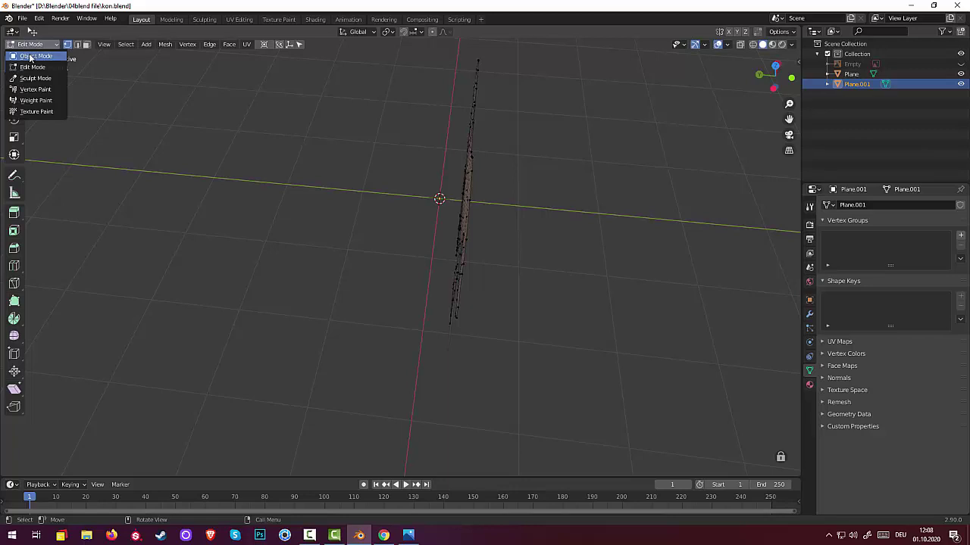
# In Object Mode, move Plane.001 along Y away from the first profile
pyautogui.click(31, 50)
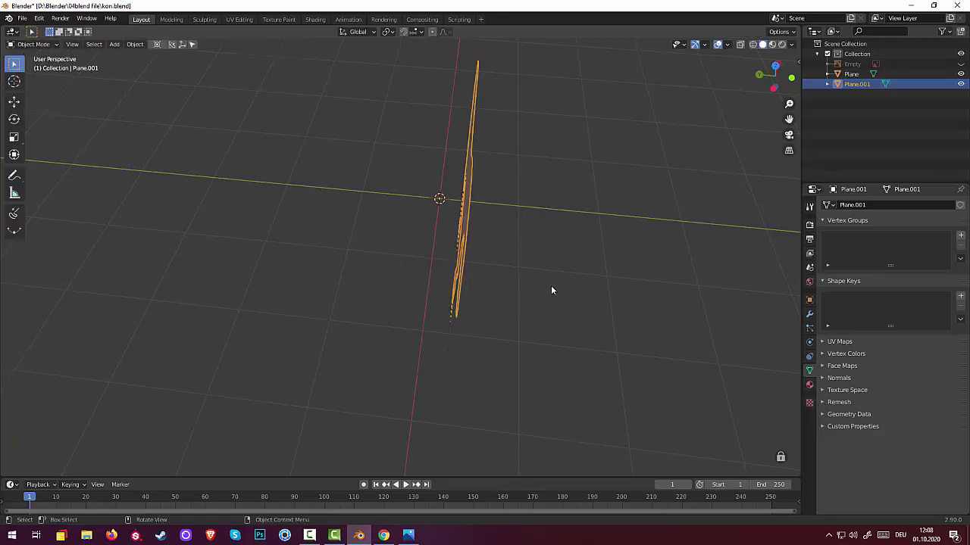
pyautogui.press('g')
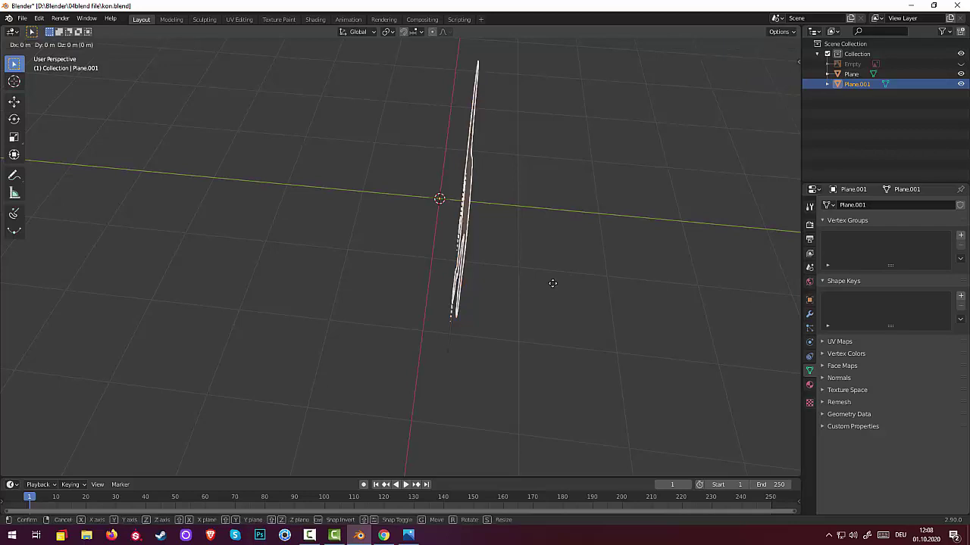
pyautogui.press('y')
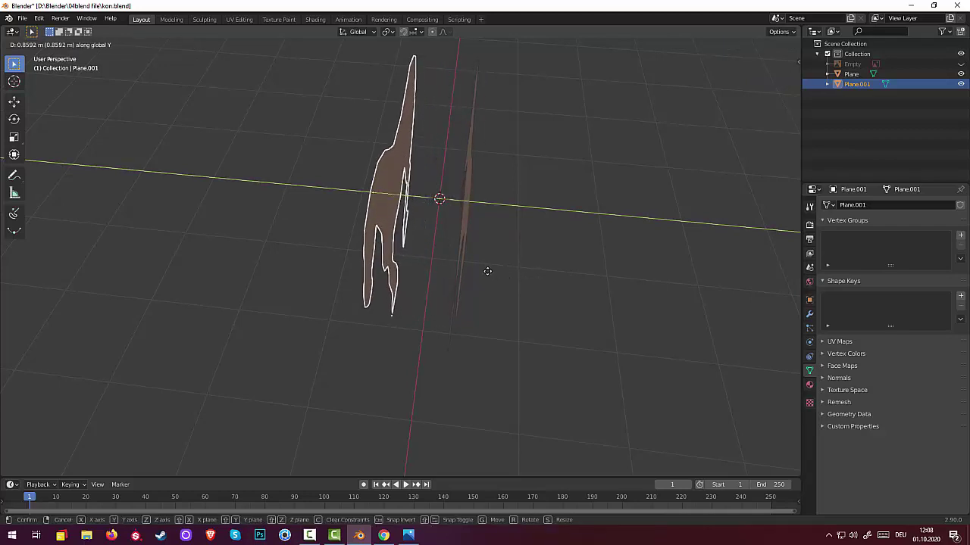
pyautogui.click(487, 271)
pyautogui.moveTo(514, 243)
pyautogui.mouseDown(button='middle')
pyautogui.moveTo(550, 194)
pyautogui.moveTo(528, 181)
pyautogui.moveTo(519, 271)
pyautogui.mouseUp(button='middle')
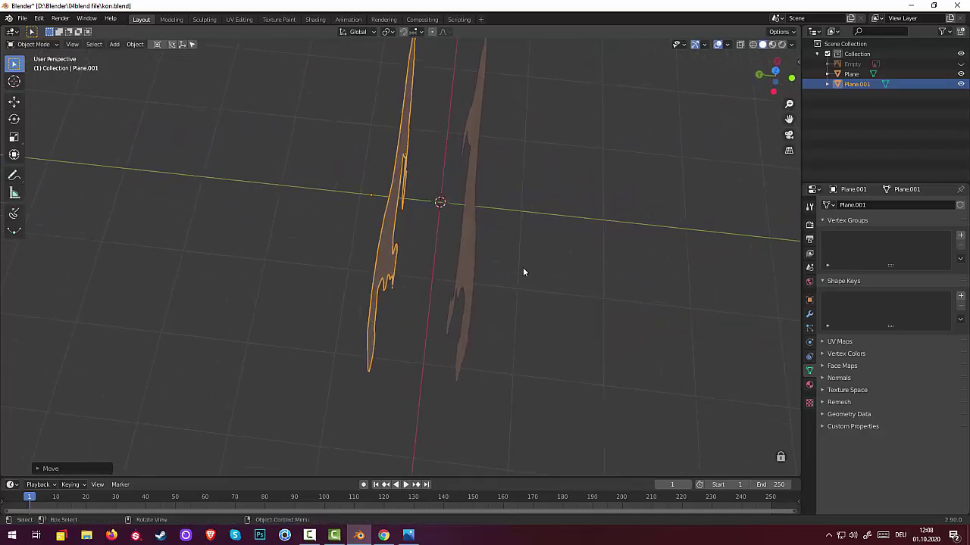
# From top view, shift the second profile further along Y and inspect both at an angle
pyautogui.press('KP_7')
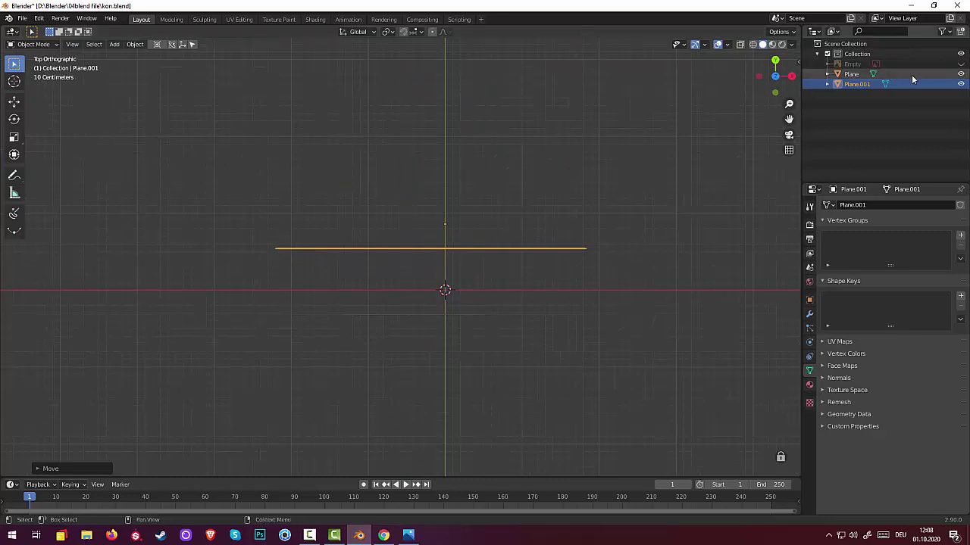
pyautogui.moveTo(557, 203)
pyautogui.mouseDown(button='middle')
pyautogui.moveTo(487, 182)
pyautogui.moveTo(443, 193)
pyautogui.mouseUp(button='middle')
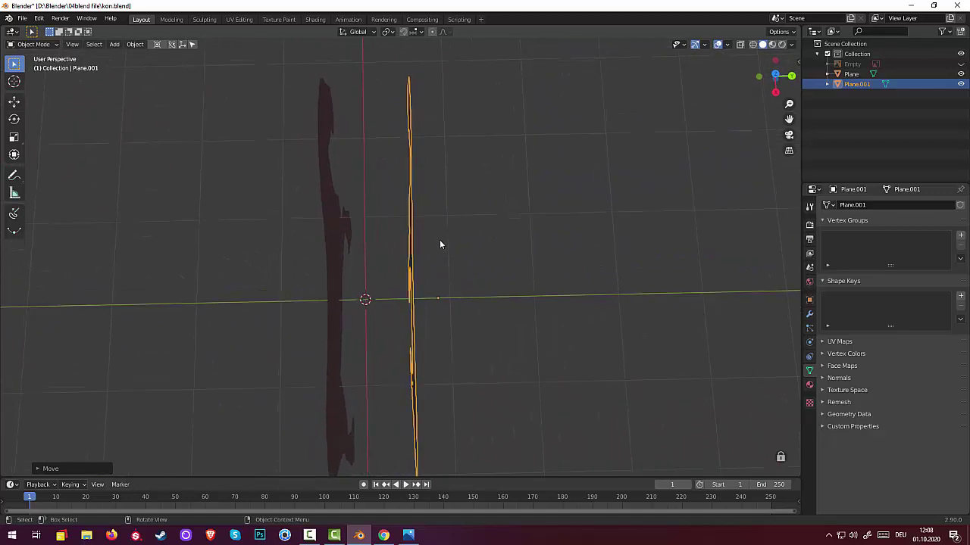
pyautogui.press('g')
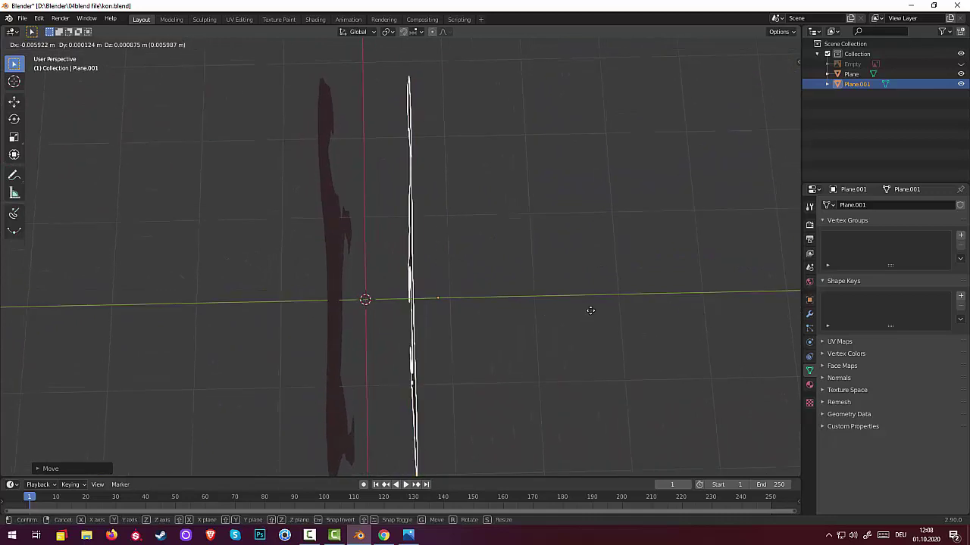
pyautogui.press('y')
pyautogui.click(578, 308)
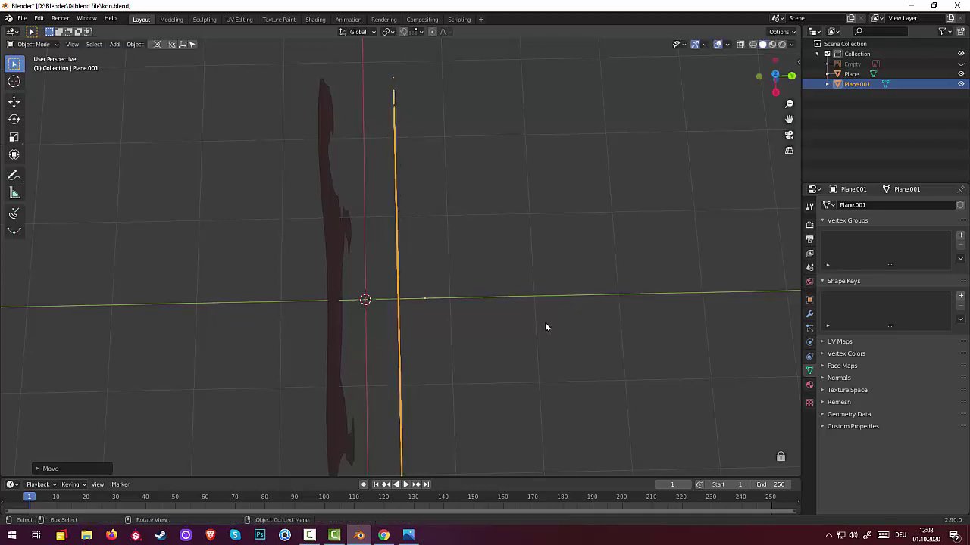
pyautogui.click(555, 309)
pyautogui.moveTo(555, 309)
pyautogui.mouseDown(button='middle')
pyautogui.moveTo(565, 294)
pyautogui.moveTo(552, 197)
pyautogui.moveTo(613, 195)
pyautogui.moveTo(747, 222)
pyautogui.moveTo(776, 263)
pyautogui.moveTo(774, 273)
pyautogui.moveTo(751, 275)
pyautogui.moveTo(748, 313)
pyautogui.moveTo(767, 231)
pyautogui.moveTo(692, 280)
pyautogui.moveTo(618, 306)
pyautogui.moveTo(576, 306)
pyautogui.moveTo(550, 294)
pyautogui.moveTo(601, 221)
pyautogui.moveTo(750, 224)
pyautogui.moveTo(754, 251)
pyautogui.moveTo(731, 253)
pyautogui.moveTo(553, 180)
pyautogui.mouseUp(button='middle')
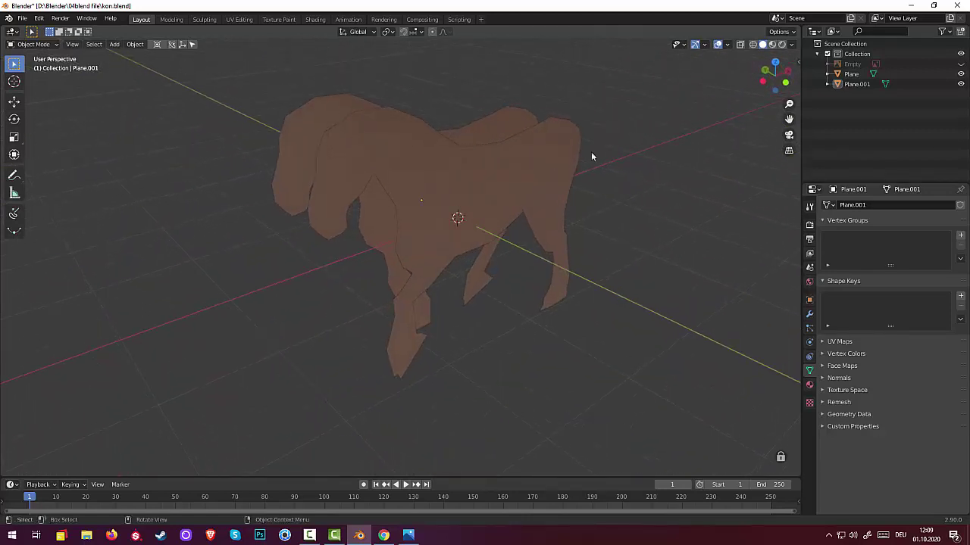
# Apply the plain white MatCap so both profiles shade grey, then orbit and zoom to inspect them
pyautogui.click(792, 43)
pyautogui.click(784, 117)
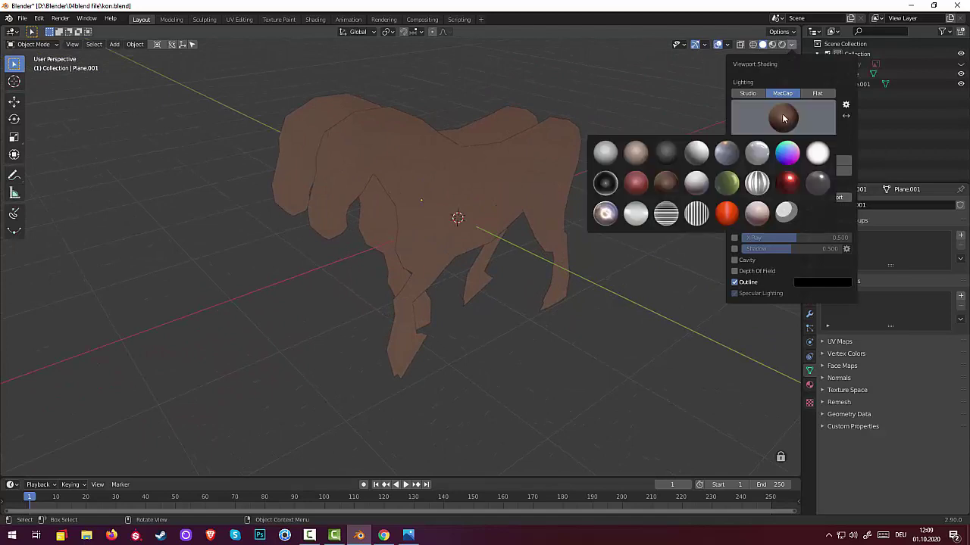
pyautogui.click(694, 155)
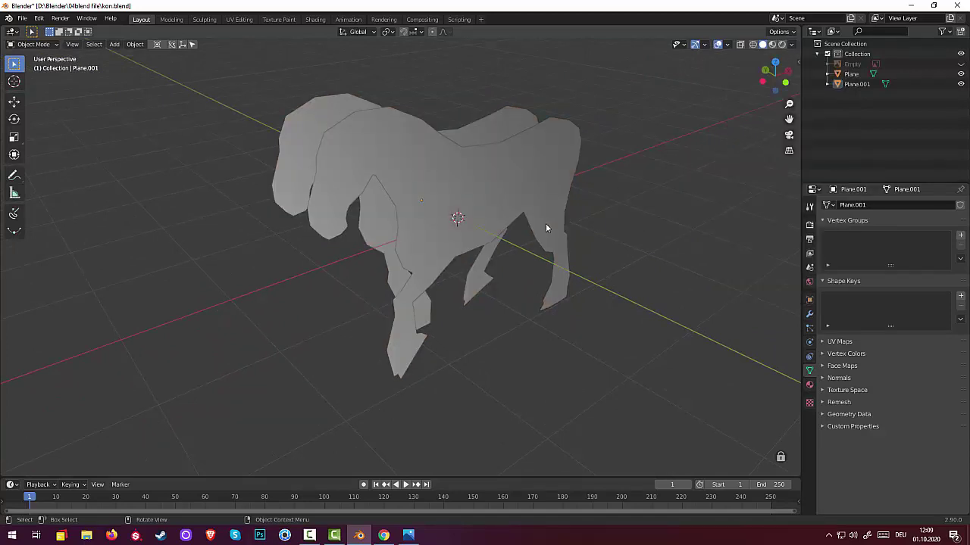
pyautogui.moveTo(545, 223)
pyautogui.mouseDown(button='middle')
pyautogui.moveTo(621, 236)
pyautogui.moveTo(634, 227)
pyautogui.moveTo(541, 219)
pyautogui.moveTo(539, 240)
pyautogui.moveTo(589, 247)
pyautogui.moveTo(594, 273)
pyautogui.moveTo(599, 237)
pyautogui.moveTo(558, 220)
pyautogui.mouseUp(button='middle')
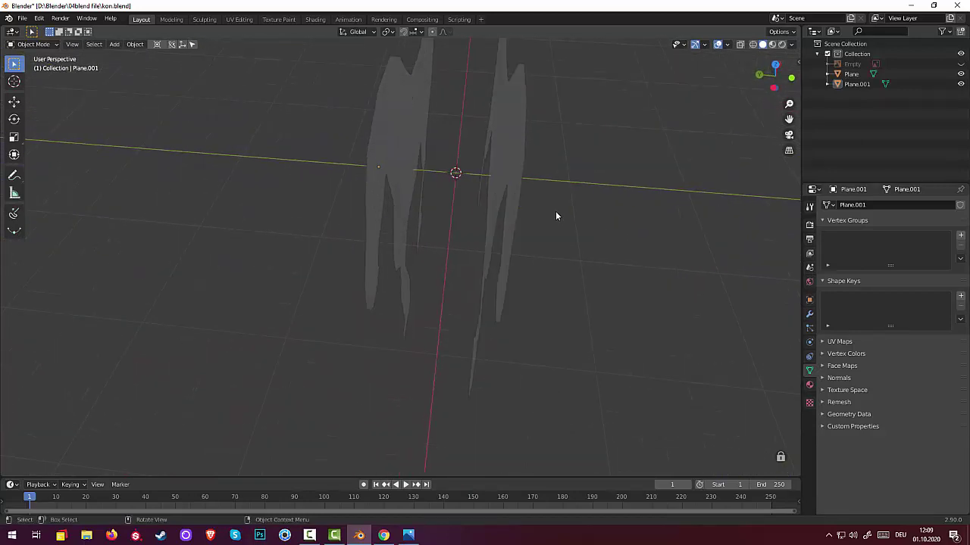
pyautogui.scroll(3, 555, 216)
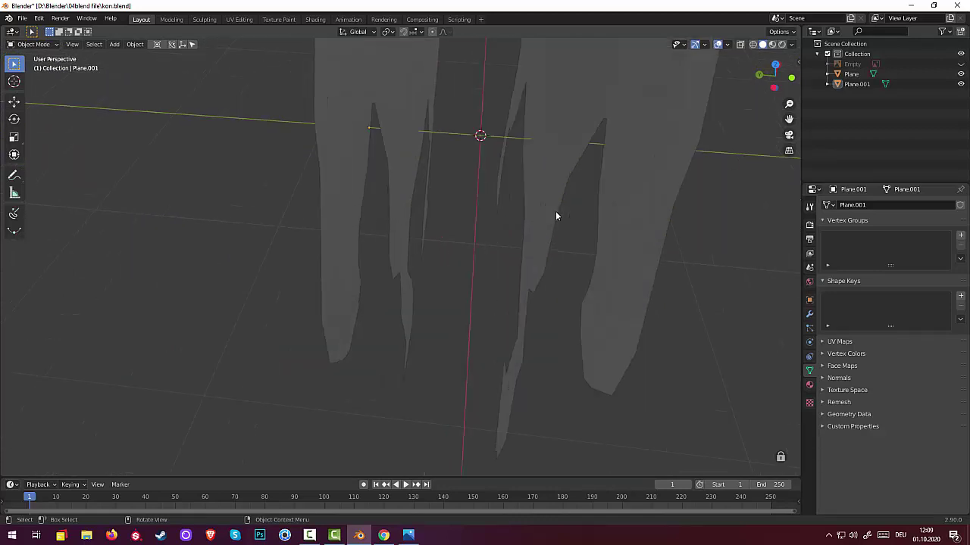
pyautogui.scroll(2, 556, 216)
pyautogui.scroll(-5, 556, 216)
pyautogui.moveTo(555, 217)
pyautogui.mouseDown(button='middle')
pyautogui.moveTo(576, 175)
pyautogui.moveTo(540, 188)
pyautogui.moveTo(529, 176)
pyautogui.moveTo(556, 191)
pyautogui.moveTo(550, 223)
pyautogui.moveTo(556, 210)
pyautogui.moveTo(506, 163)
pyautogui.moveTo(424, 256)
pyautogui.mouseUp(button='middle')
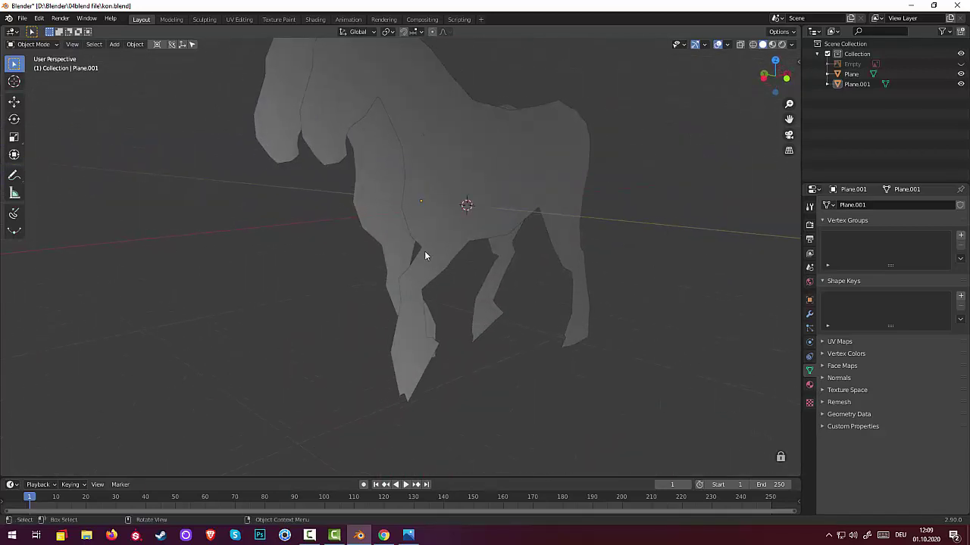
pyautogui.moveTo(512, 176)
pyautogui.mouseDown(button='middle')
pyautogui.moveTo(563, 184)
pyautogui.moveTo(562, 225)
pyautogui.mouseUp(button='middle')
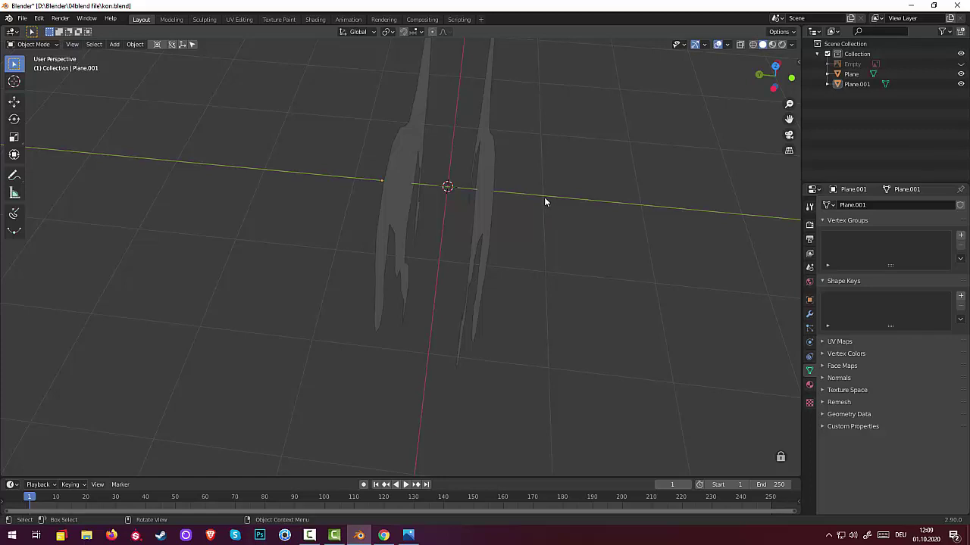
pyautogui.scroll(2, 544, 197)
pyautogui.scroll(-2, 543, 199)
# Select both horse profiles and scale them along Y by about 0.26 so they nearly touch
pyautogui.click(487, 212)
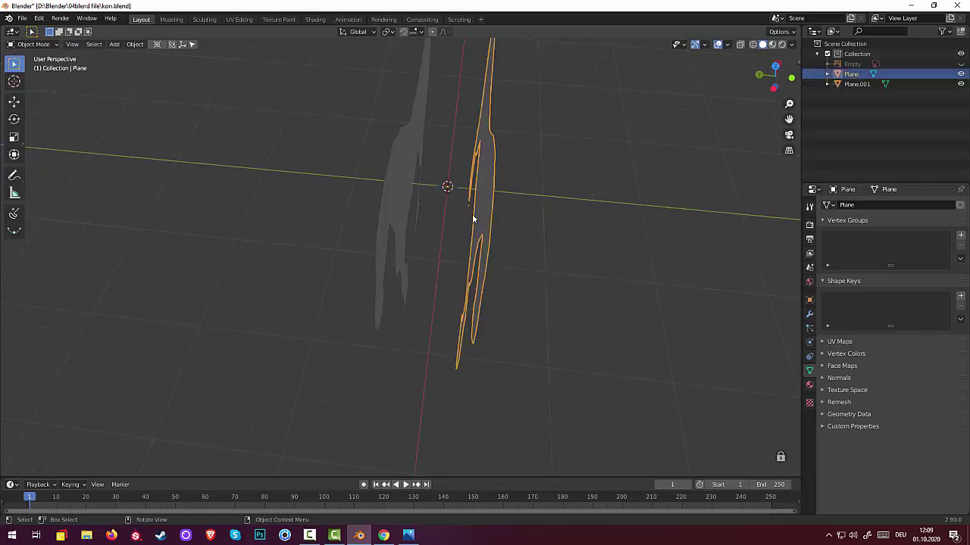
pyautogui.keyDown('shift'); pyautogui.click(403, 210); pyautogui.keyUp('shift')
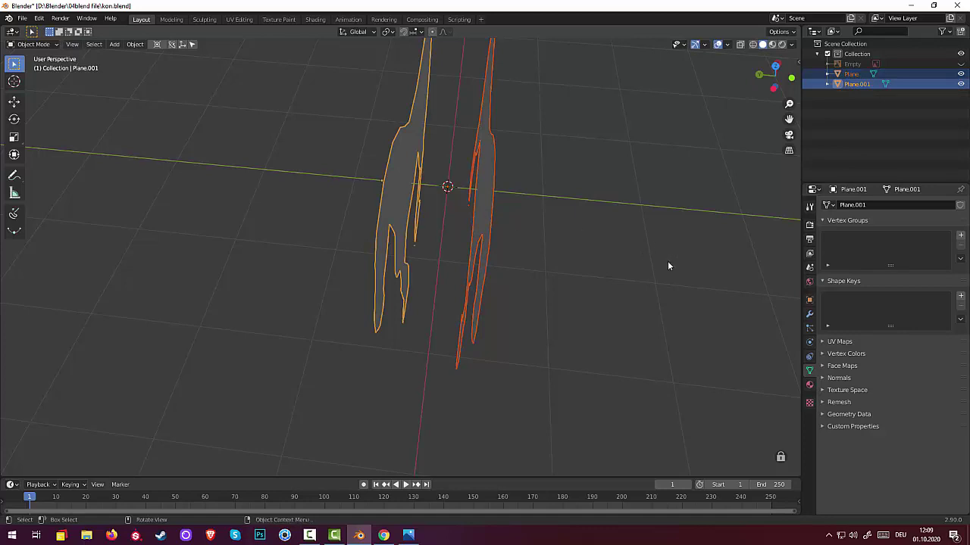
pyautogui.press('Tab')
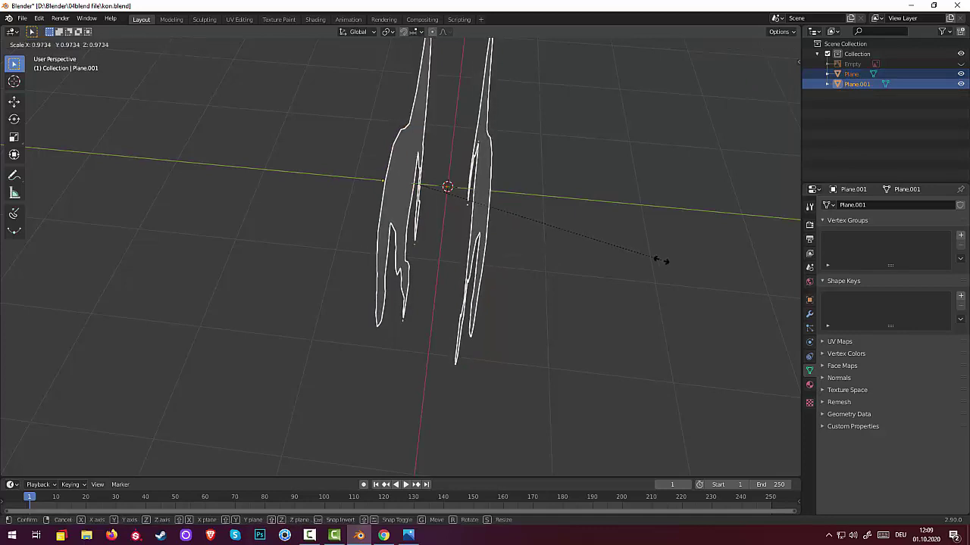
pyautogui.press('Tab')
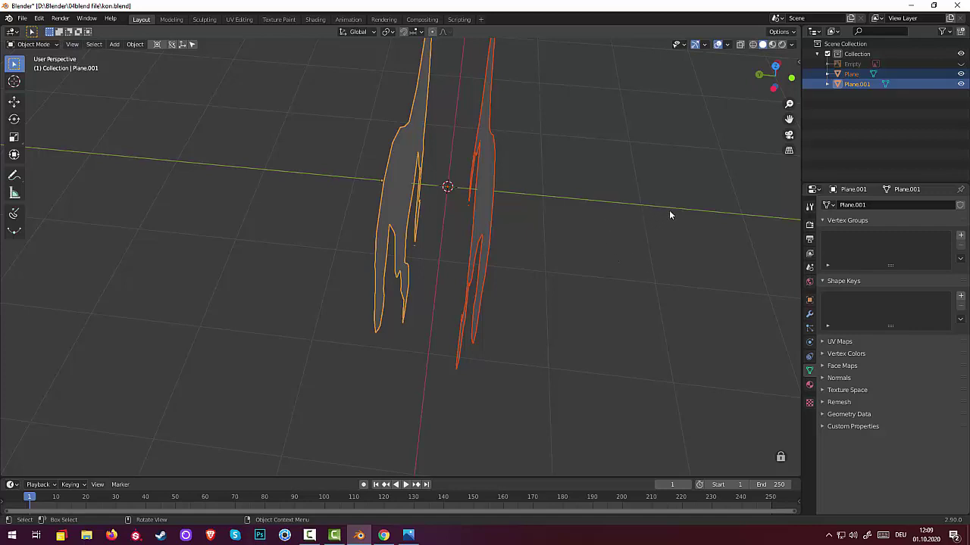
pyautogui.press('Tab')
pyautogui.press('s')
pyautogui.press('y')
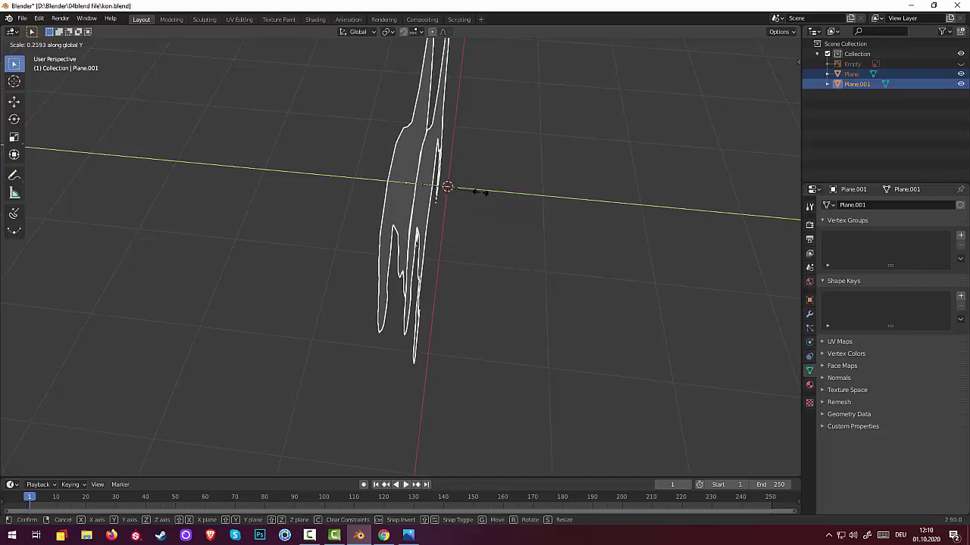
pyautogui.click(480, 192)
pyautogui.moveTo(482, 194)
pyautogui.mouseDown(button='middle')
pyautogui.moveTo(516, 207)
pyautogui.moveTo(575, 173)
pyautogui.moveTo(676, 151)
pyautogui.moveTo(671, 174)
pyautogui.moveTo(554, 180)
pyautogui.moveTo(550, 200)
pyautogui.moveTo(558, 190)
pyautogui.moveTo(515, 217)
pyautogui.moveTo(528, 212)
pyautogui.moveTo(517, 230)
pyautogui.moveTo(632, 200)
pyautogui.moveTo(636, 165)
pyautogui.moveTo(550, 182)
pyautogui.moveTo(530, 207)
pyautogui.moveTo(530, 234)
pyautogui.moveTo(261, 414)
pyautogui.mouseUp(button='middle')
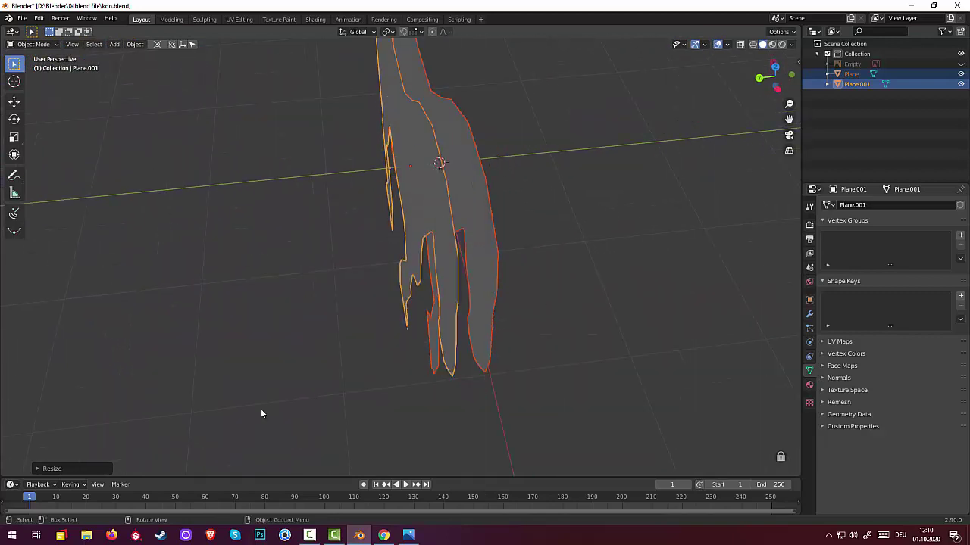
pyautogui.click(310, 536)
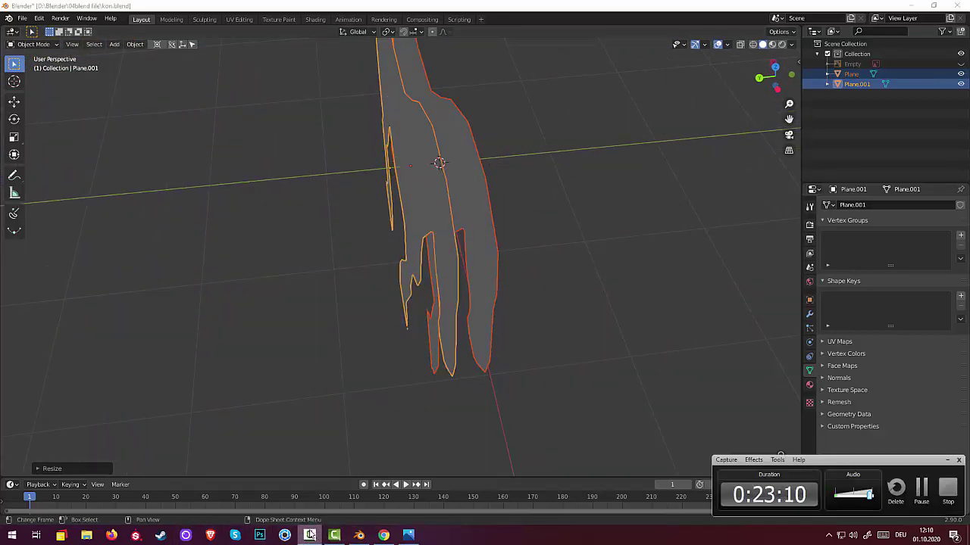
# Duplicate both profiles and hide the copies Plane.002 and Plane.003 in the outliner
pyautogui.moveTo(497, 280)
pyautogui.mouseDown(button='middle')
pyautogui.moveTo(488, 266)
pyautogui.moveTo(513, 267)
pyautogui.mouseUp(button='middle')
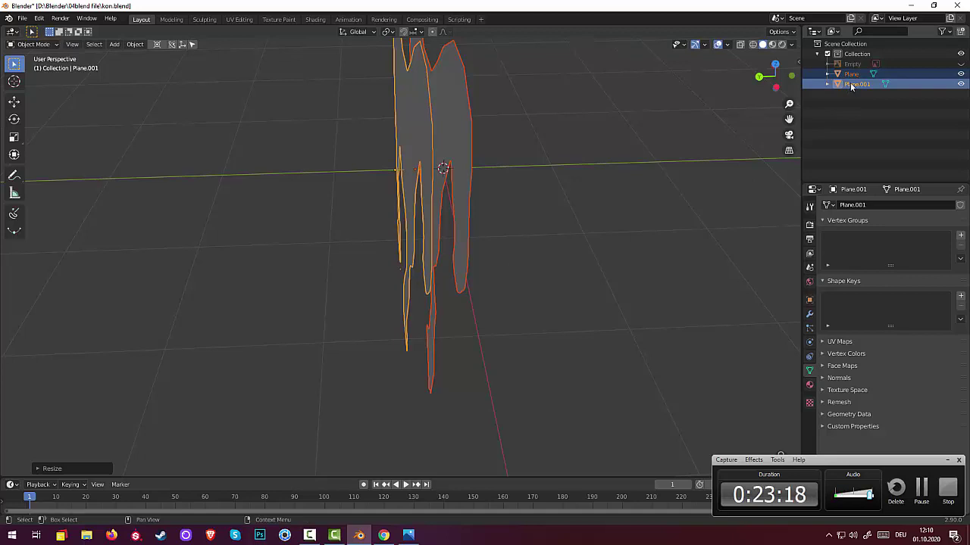
pyautogui.press('ctrl')
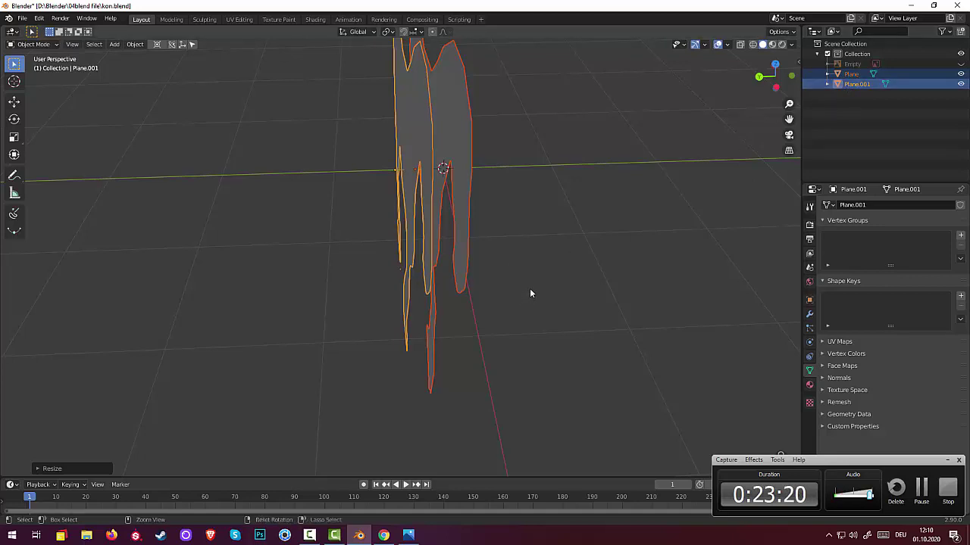
pyautogui.hotkey('shift', 'd')
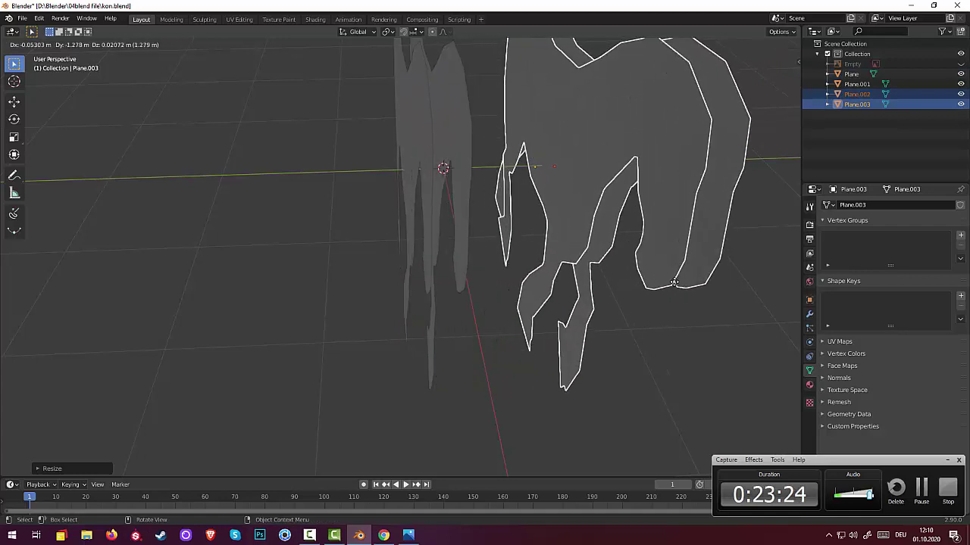
pyautogui.click(674, 282)
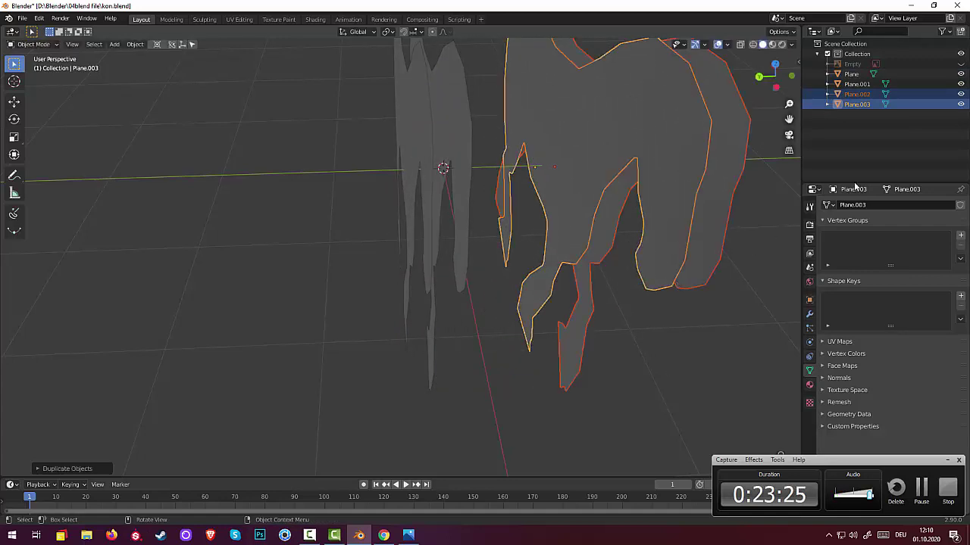
pyautogui.click(961, 104)
pyautogui.click(961, 94)
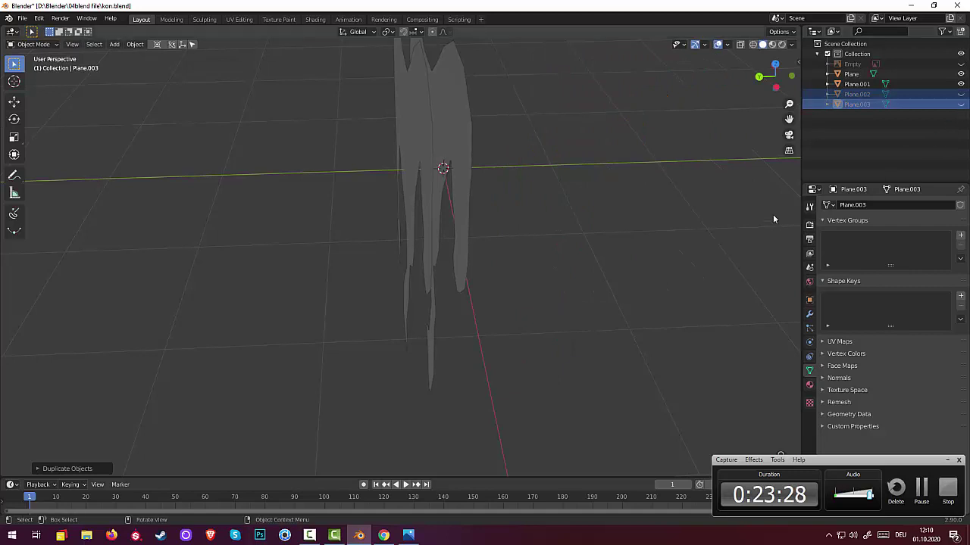
# Join Plane and Plane.001 into the single object Plane.001
pyautogui.click(856, 85)
pyautogui.keyDown('shift'); pyautogui.click(851, 75); pyautogui.keyUp('shift')
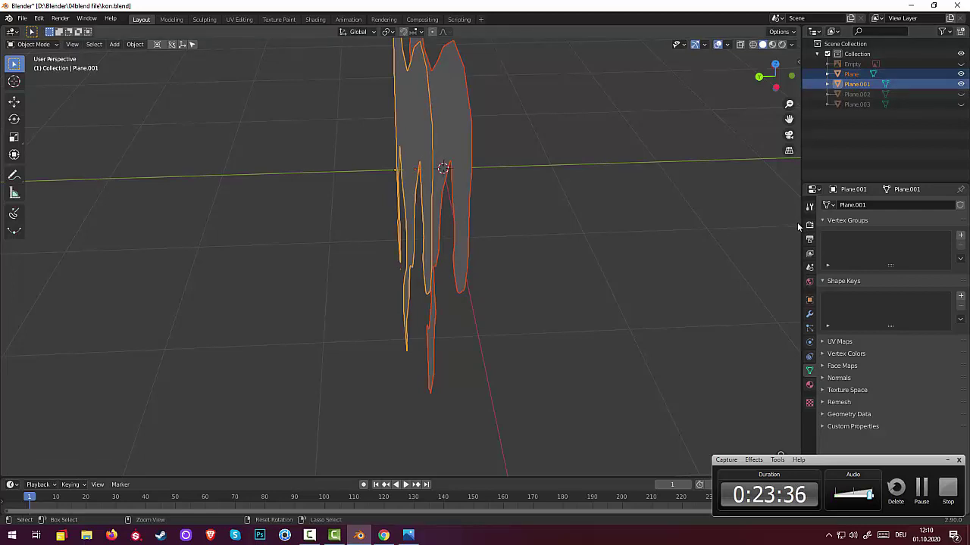
pyautogui.hotkey('ctrl', 'j')
pyautogui.moveTo(706, 231)
pyautogui.mouseDown(button='middle')
pyautogui.moveTo(658, 211)
pyautogui.moveTo(669, 206)
pyautogui.mouseUp(button='middle')
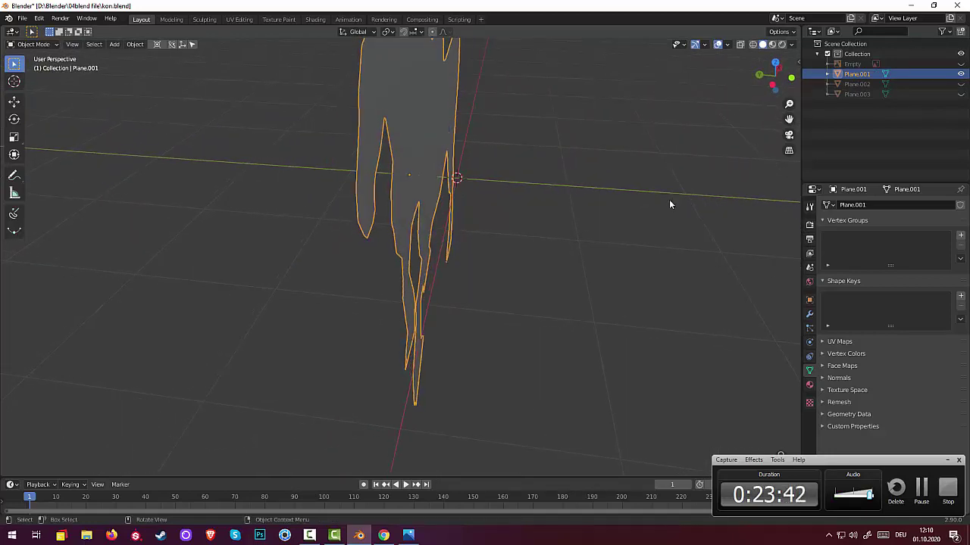
# Undo the join and re-join the profiles with Plane as the active object
pyautogui.hotkey('ctrl', 'z')
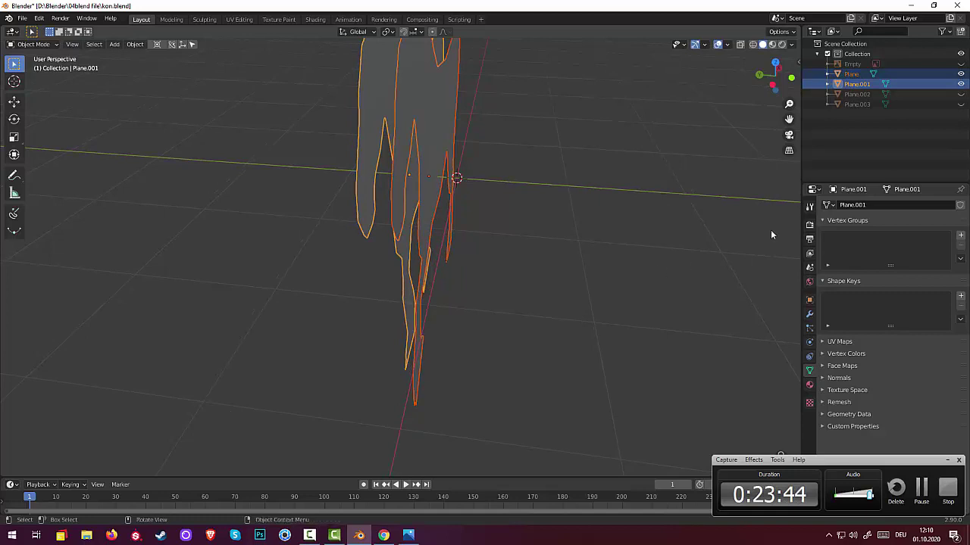
pyautogui.moveTo(653, 270); pyautogui.dragTo(658, 202, button='middle')
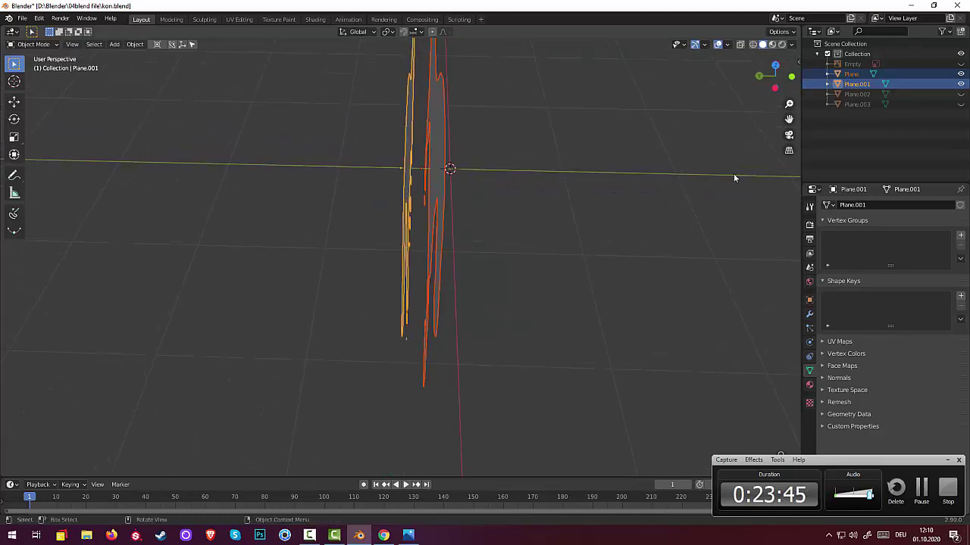
pyautogui.keyDown('shift'); pyautogui.click(882, 75); pyautogui.keyUp('shift')
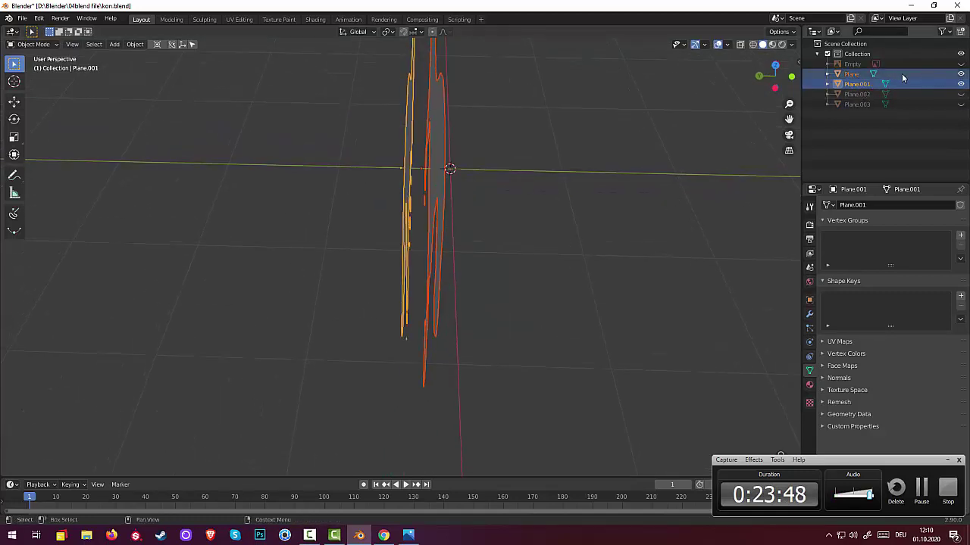
pyautogui.click(856, 75)
pyautogui.keyDown('shift'); pyautogui.click(853, 85); pyautogui.keyUp('shift')
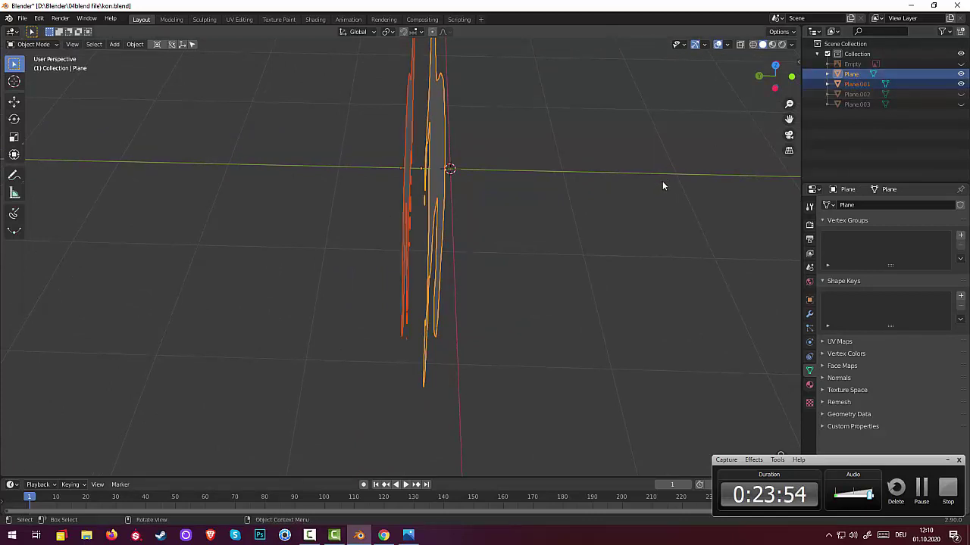
pyautogui.press('ctrl')
pyautogui.hotkey('ctrl', 'j')
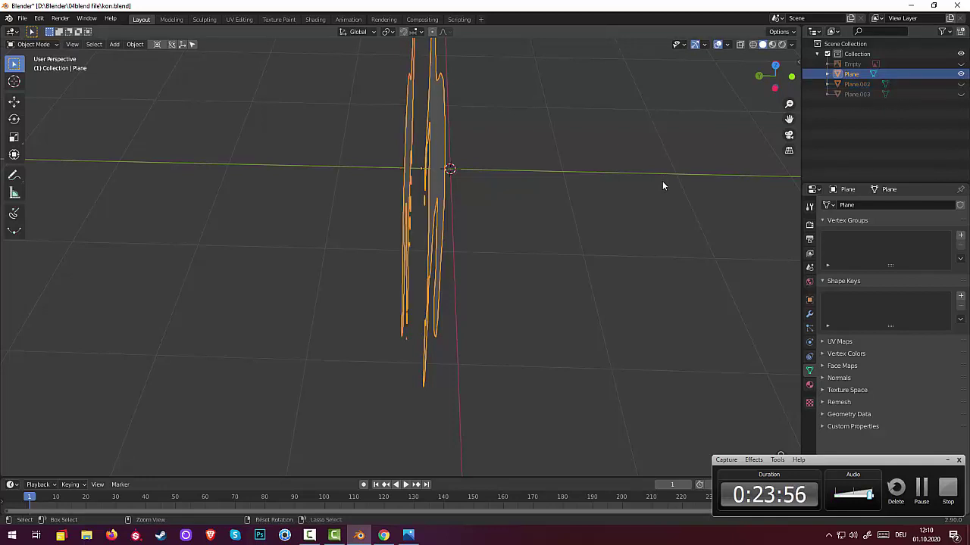
# Switch the merged Plane object into Edit Mode
pyautogui.click(25, 44)
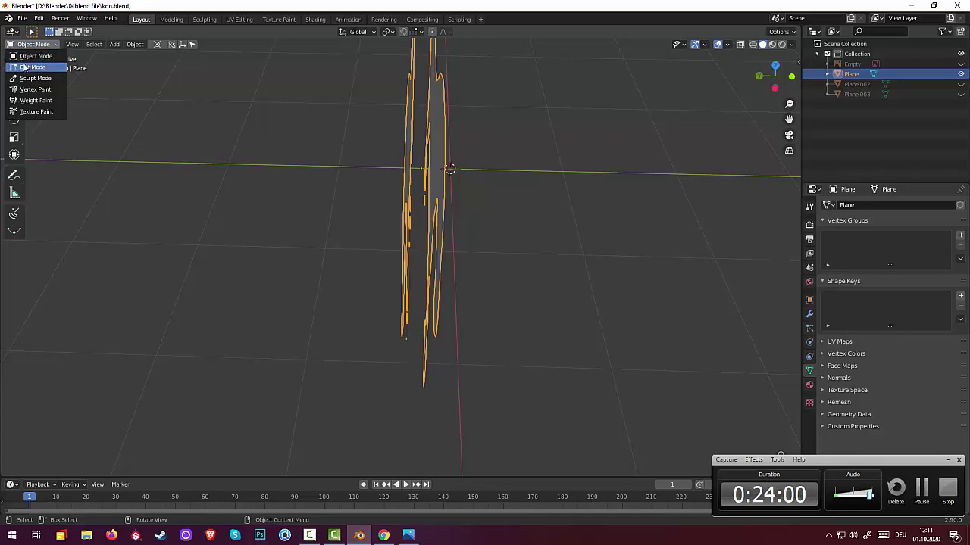
pyautogui.click(32, 67)
pyautogui.moveTo(469, 290)
pyautogui.mouseDown(button='middle')
pyautogui.moveTo(476, 263)
pyautogui.moveTo(428, 275)
pyautogui.moveTo(459, 252)
pyautogui.mouseUp(button='middle')
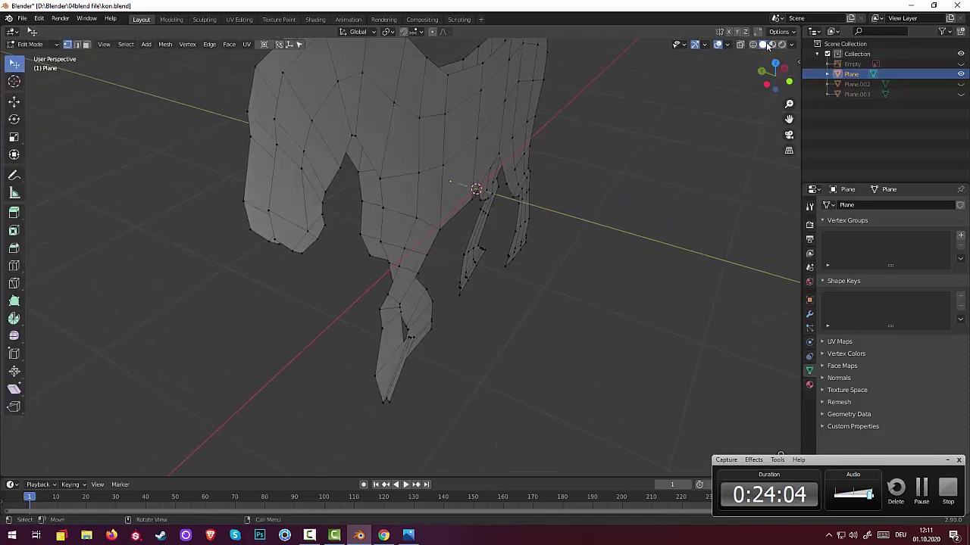
# Set the viewport lighting to Studio with a brighter studio light sphere
pyautogui.scroll(-2, 508, 128)
pyautogui.scroll(-1, 508, 129)
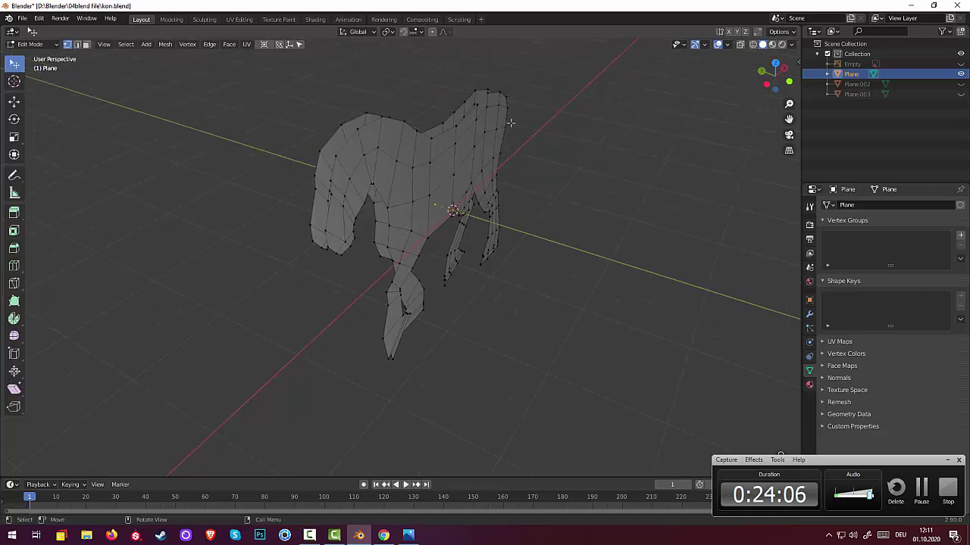
pyautogui.scroll(-1, 565, 172)
pyautogui.scroll(1, 564, 173)
pyautogui.scroll(1, 530, 243)
pyautogui.scroll(1, 545, 246)
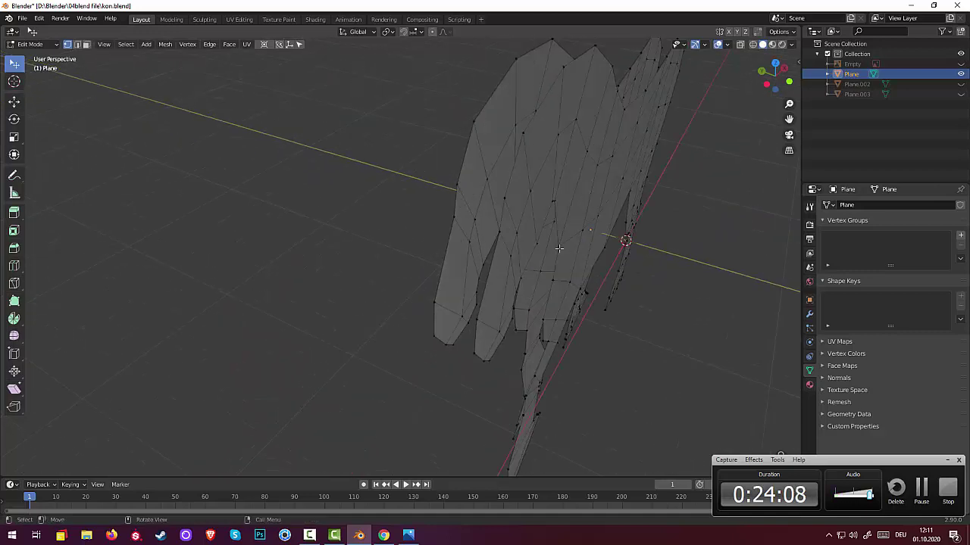
pyautogui.scroll(2, 548, 249)
pyautogui.moveTo(548, 250); pyautogui.dragTo(560, 246, button='middle')
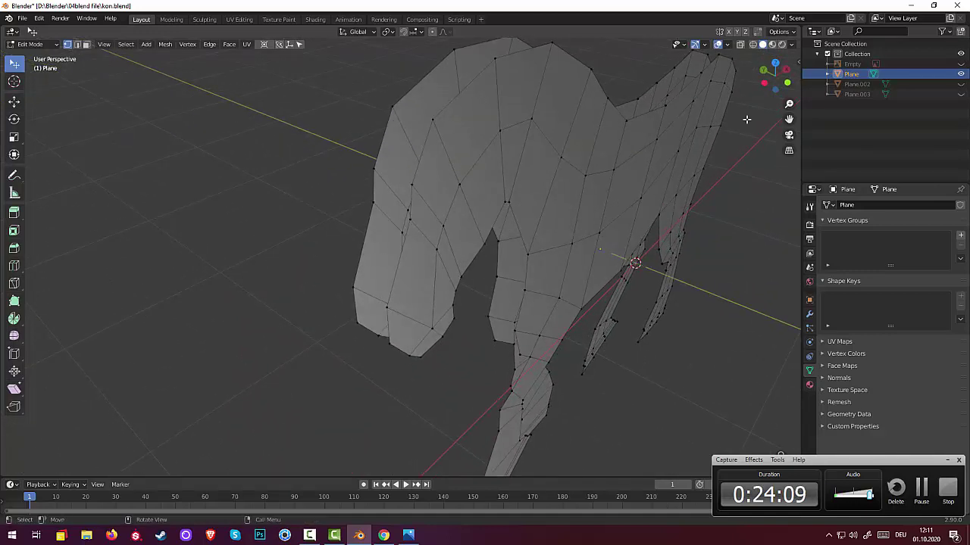
pyautogui.click(793, 48)
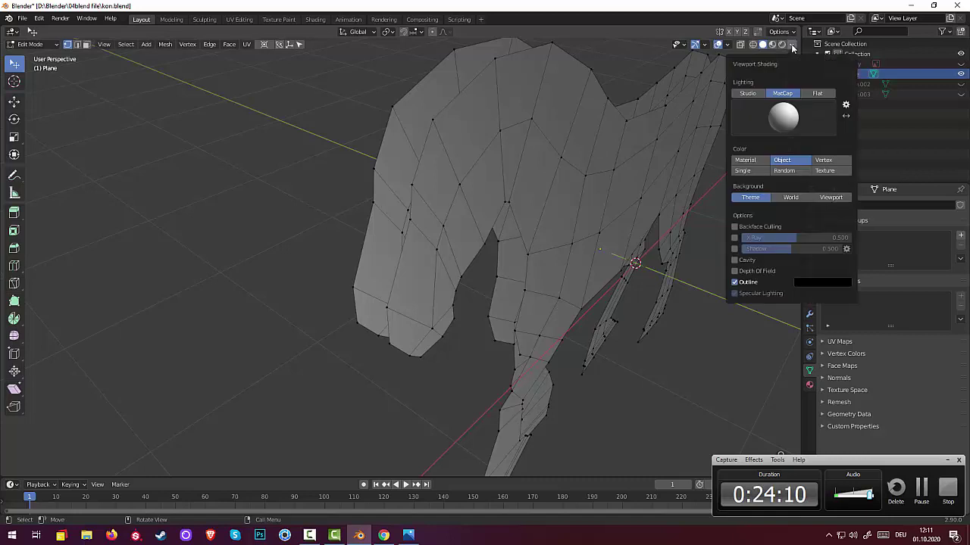
pyautogui.click(748, 94)
pyautogui.click(783, 120)
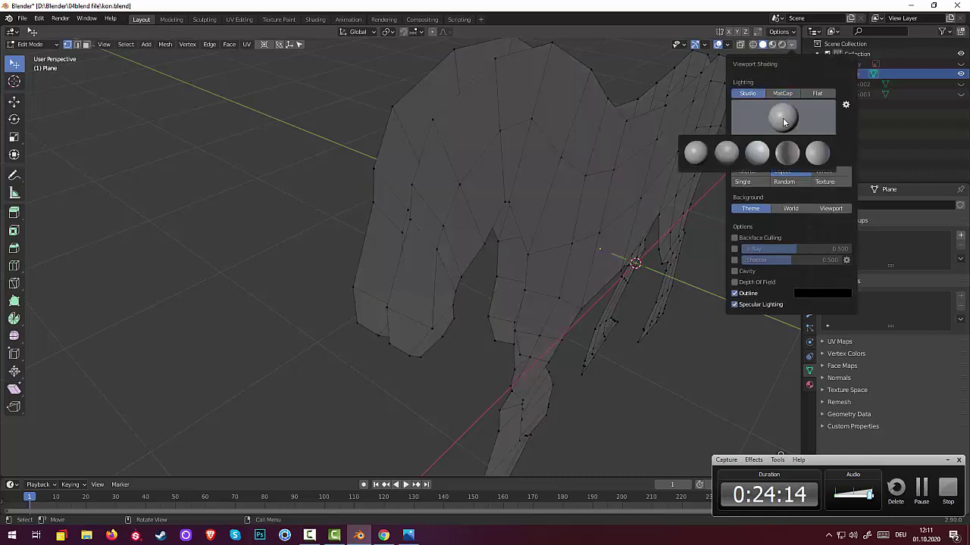
pyautogui.click(756, 153)
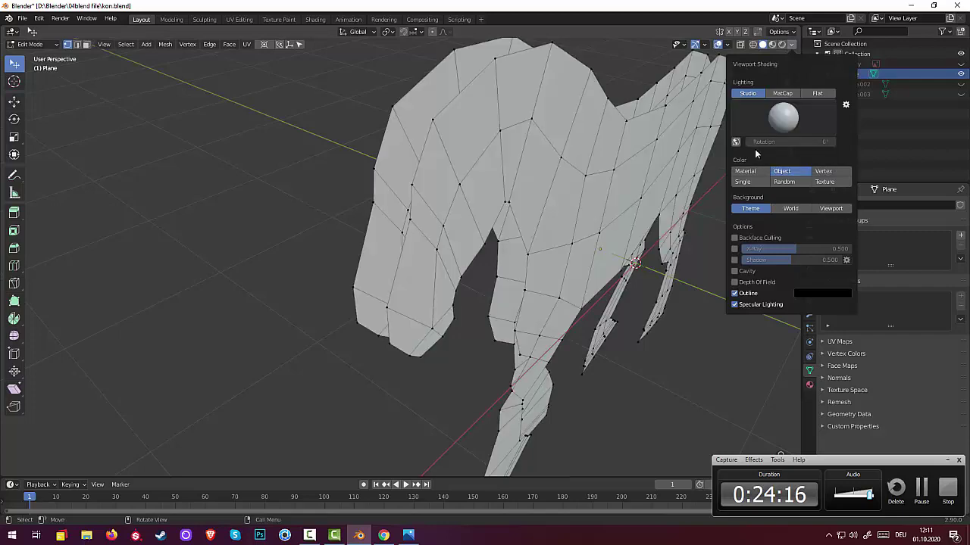
# Fill a face between four corner vertices across both profiles under the muzzle
pyautogui.moveTo(748, 288); pyautogui.dragTo(767, 280, button='middle')
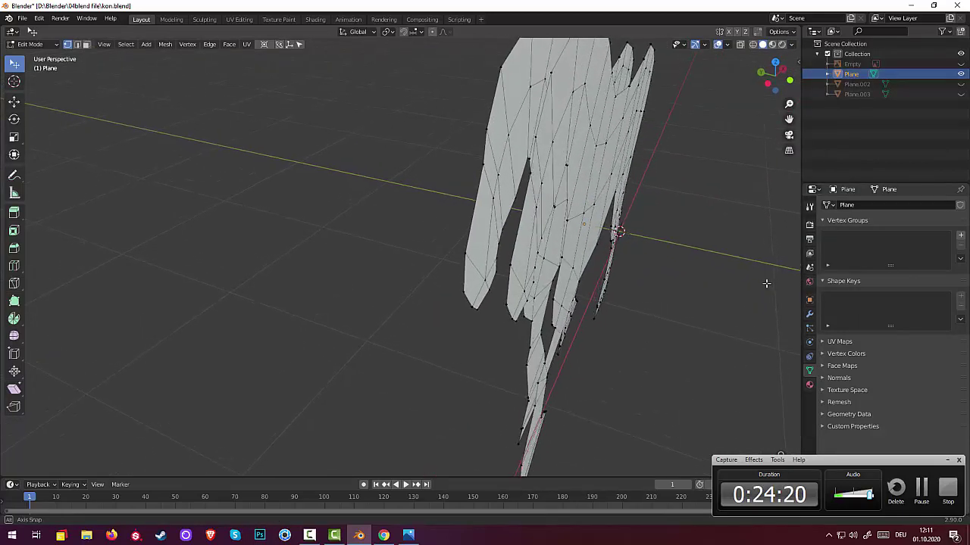
pyautogui.click(466, 254)
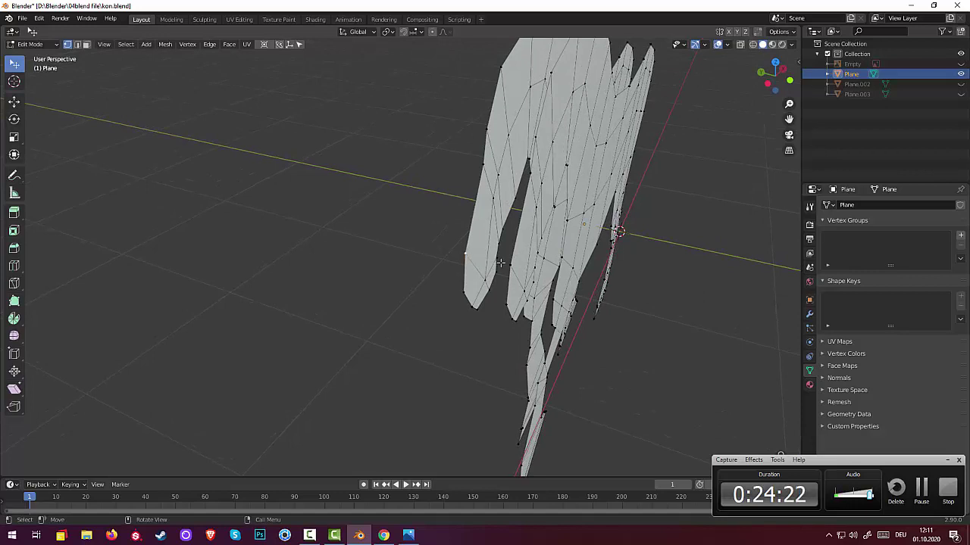
pyautogui.keyDown('shift'); pyautogui.click(507, 264); pyautogui.keyUp('shift')
pyautogui.keyDown('shift'); pyautogui.click(506, 305); pyautogui.keyUp('shift')
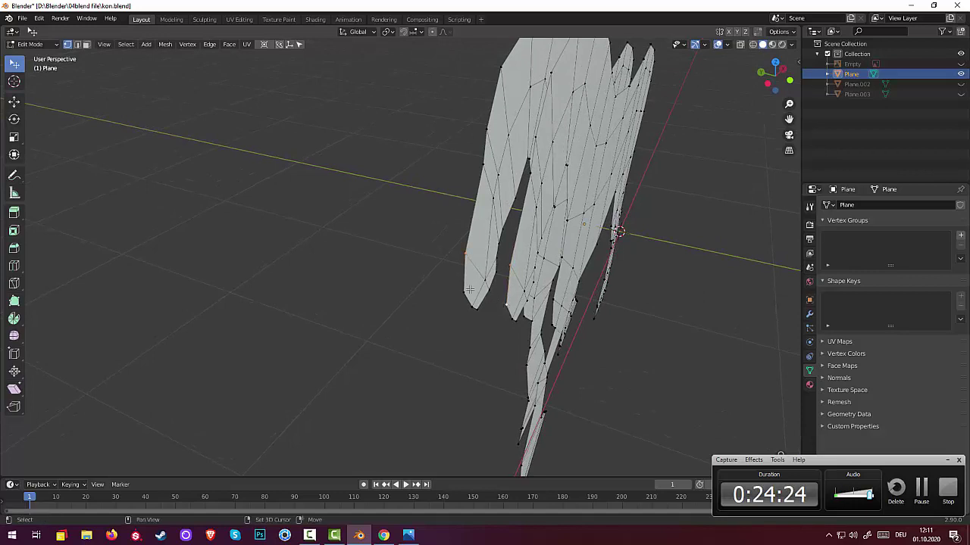
pyautogui.keyDown('shift'); pyautogui.click(464, 291); pyautogui.keyUp('shift')
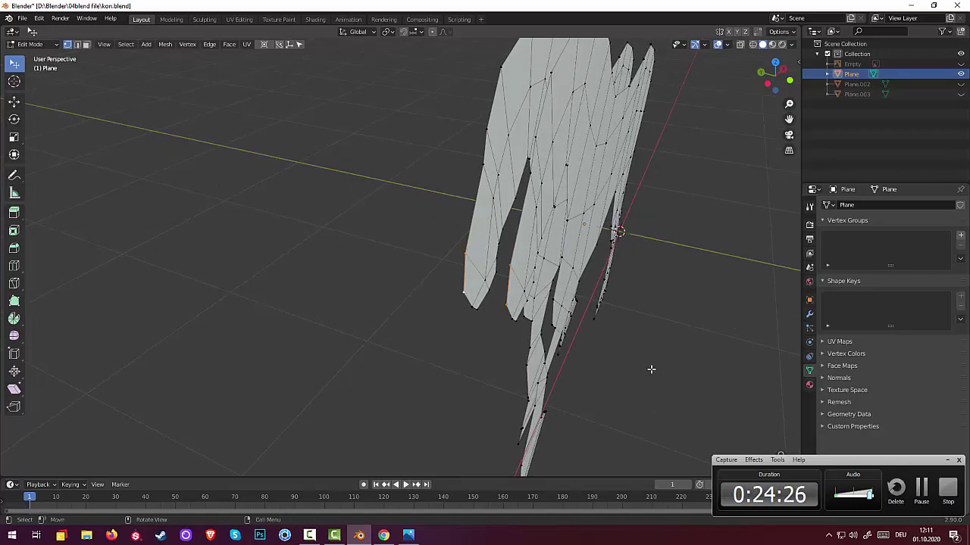
pyautogui.press('f')
pyautogui.moveTo(667, 324); pyautogui.dragTo(586, 311, button='middle')
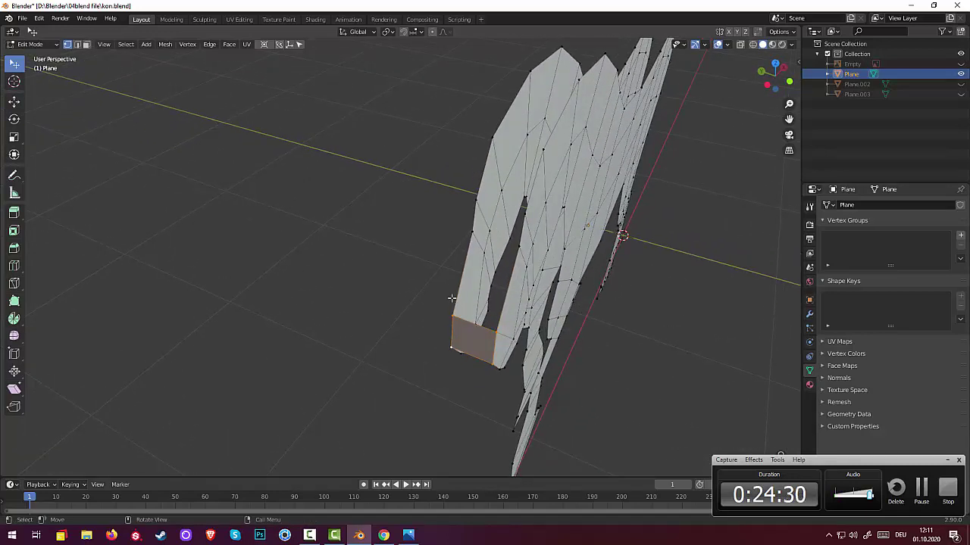
# Fill a second face across the front of the muzzle and select it
pyautogui.click(472, 232)
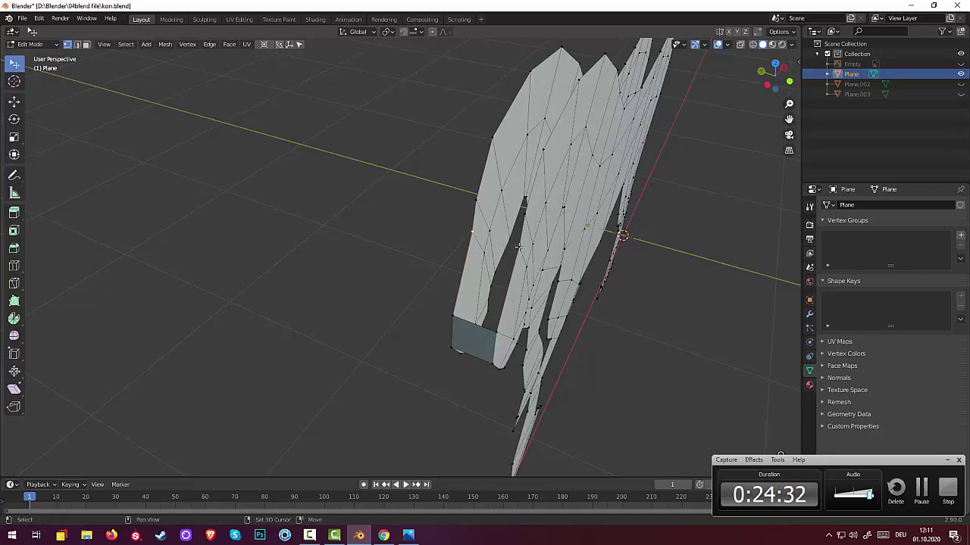
pyautogui.keyDown('shift'); pyautogui.click(455, 314); pyautogui.keyUp('shift')
pyautogui.press('f')
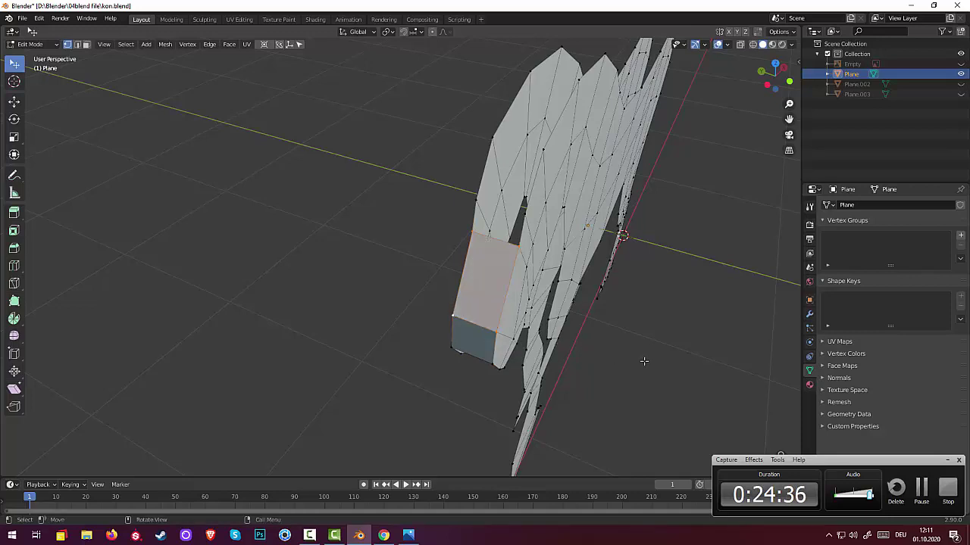
pyautogui.moveTo(698, 324)
pyautogui.mouseDown(button='middle')
pyautogui.moveTo(678, 338)
pyautogui.moveTo(699, 320)
pyautogui.moveTo(588, 282)
pyautogui.mouseUp(button='middle')
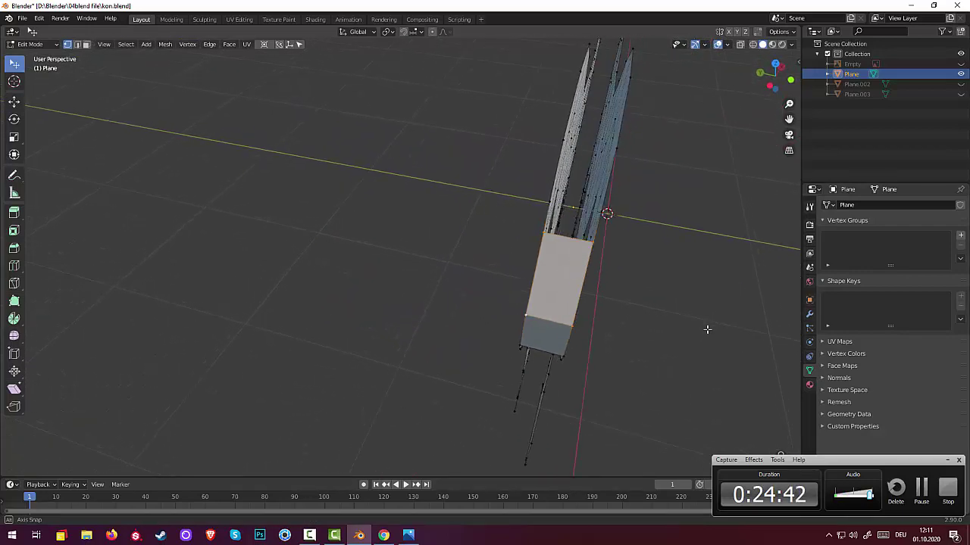
pyautogui.click(569, 251)
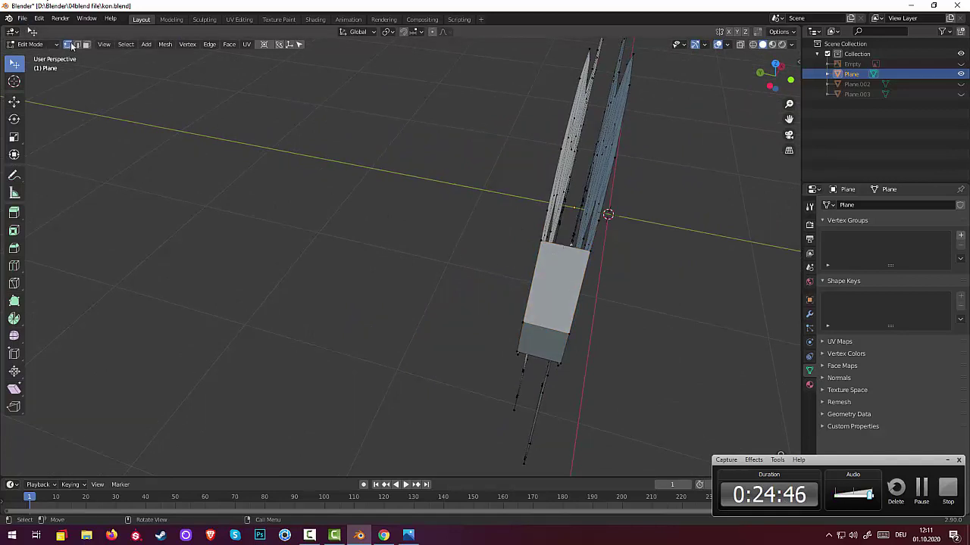
# In edge select mode, scale the front muzzle face up by about 1.1
pyautogui.click(76, 44)
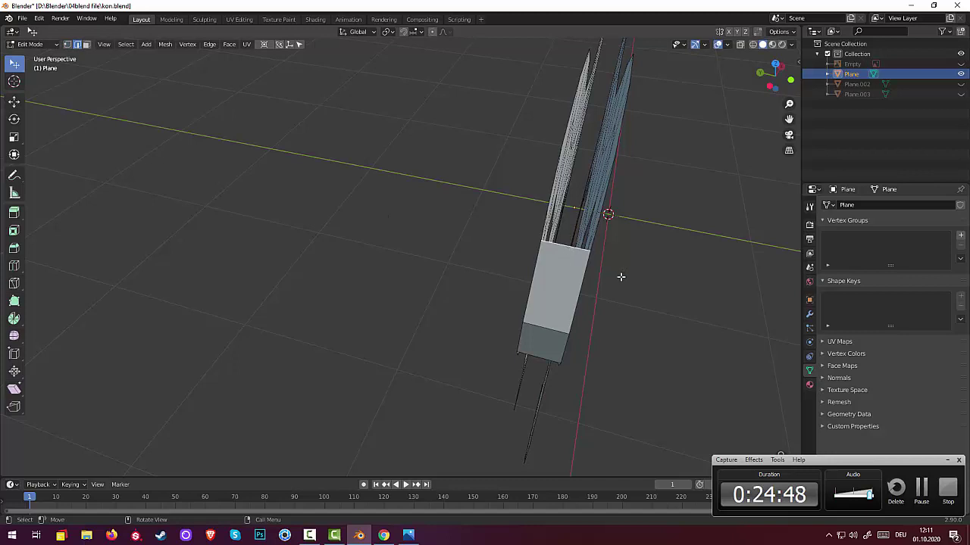
pyautogui.press('s')
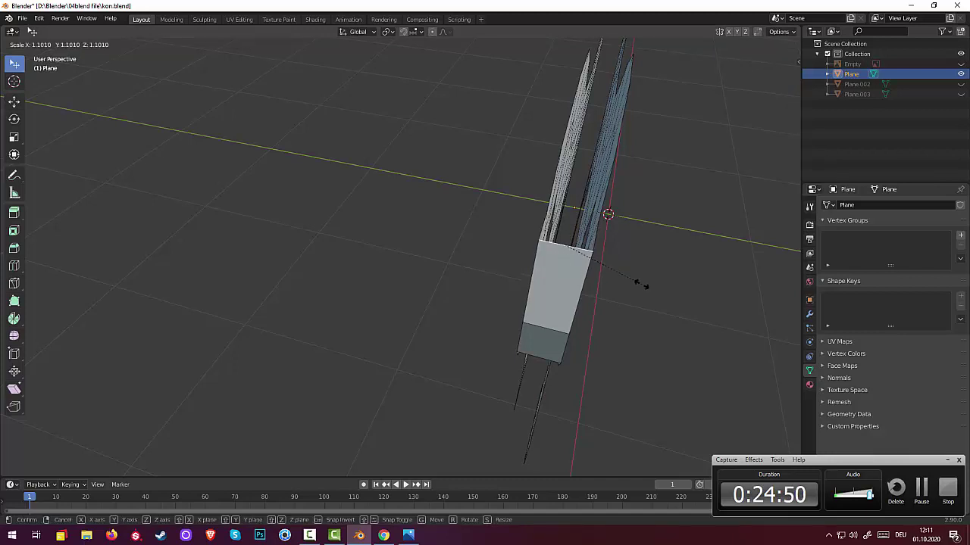
pyautogui.click(656, 284)
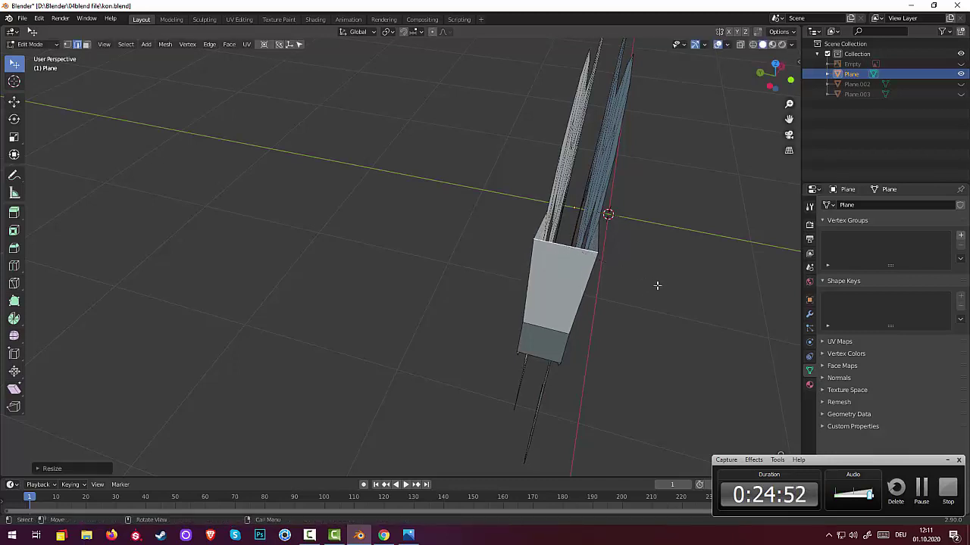
pyautogui.moveTo(656, 281)
pyautogui.mouseDown(button='middle')
pyautogui.moveTo(648, 268)
pyautogui.moveTo(557, 242)
pyautogui.mouseUp(button='middle')
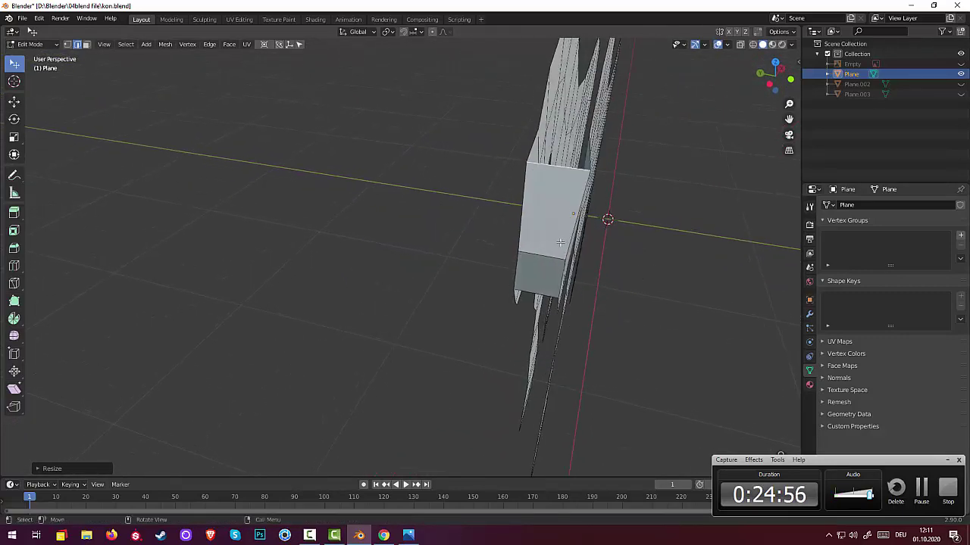
pyautogui.moveTo(584, 275); pyautogui.dragTo(582, 296, button='middle')
pyautogui.moveTo(498, 315); pyautogui.dragTo(495, 291, button='middle')
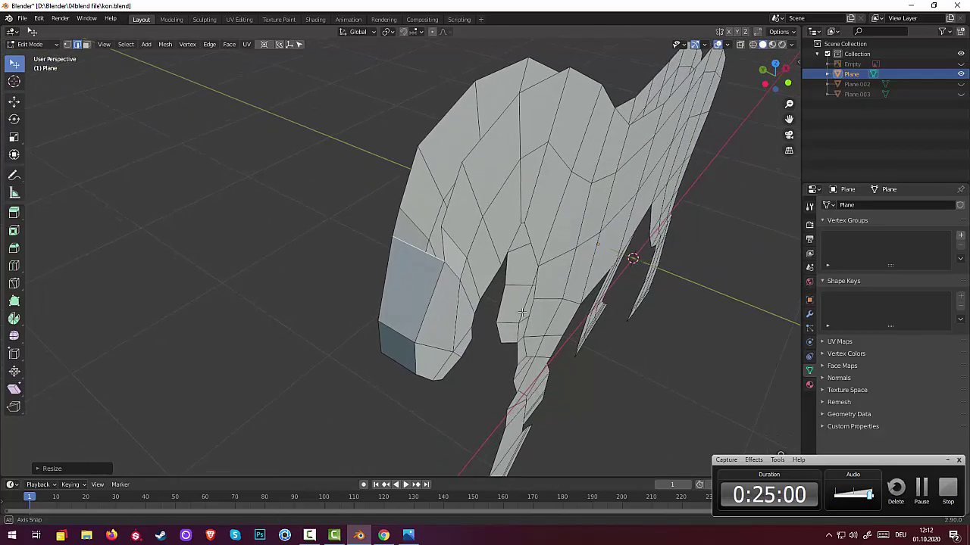
pyautogui.moveTo(408, 254); pyautogui.dragTo(470, 244, button='middle')
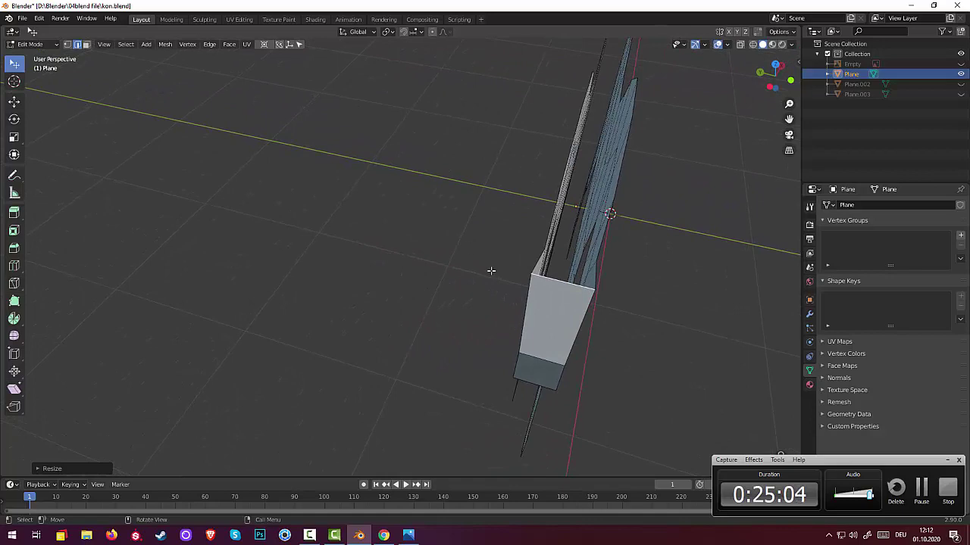
# Check the thickened head from the right, front and left orthographic views
pyautogui.press('KP_3')
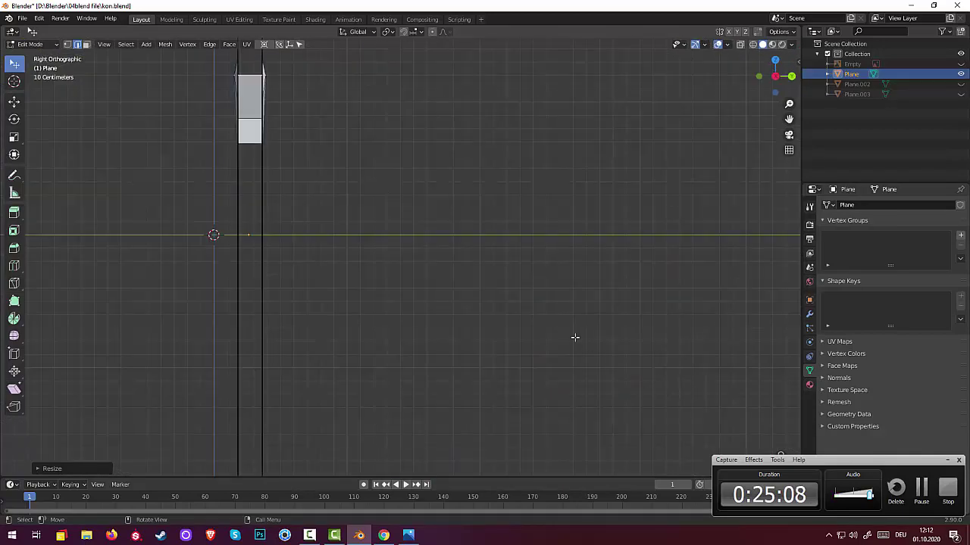
pyautogui.press('KP_1')
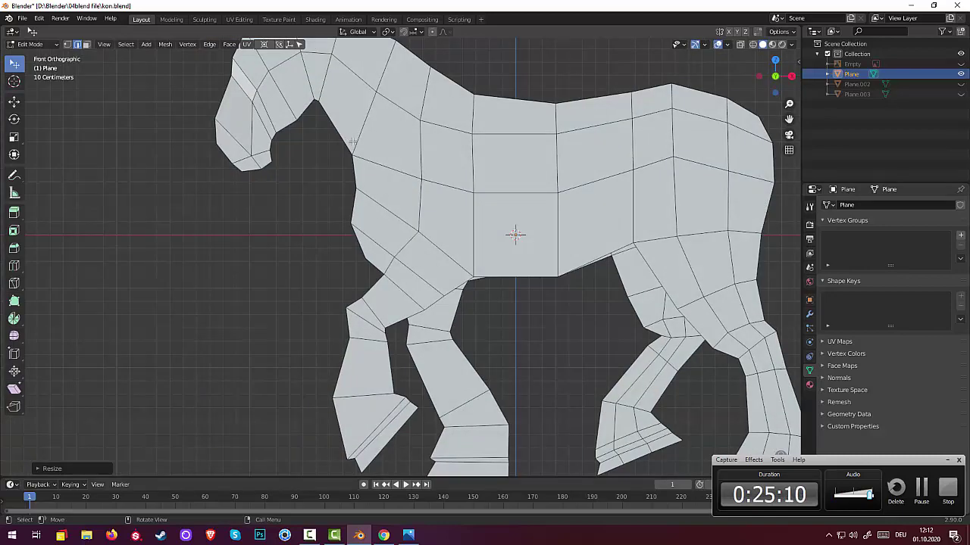
pyautogui.press('KP_3')
pyautogui.press('ctrl+KP_3')
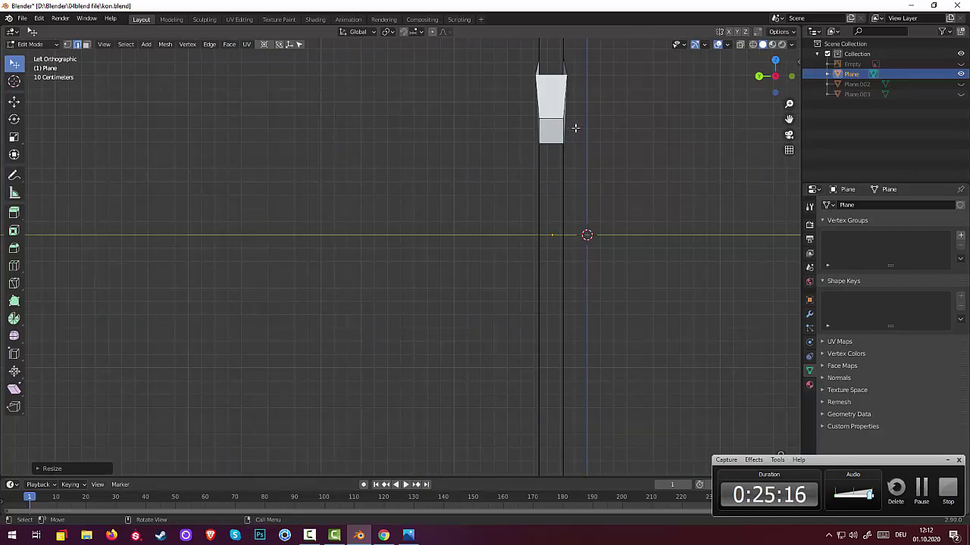
pyautogui.moveTo(579, 128)
pyautogui.mouseDown(button='middle')
pyautogui.moveTo(551, 188)
pyautogui.moveTo(476, 223)
pyautogui.mouseUp(button='middle')
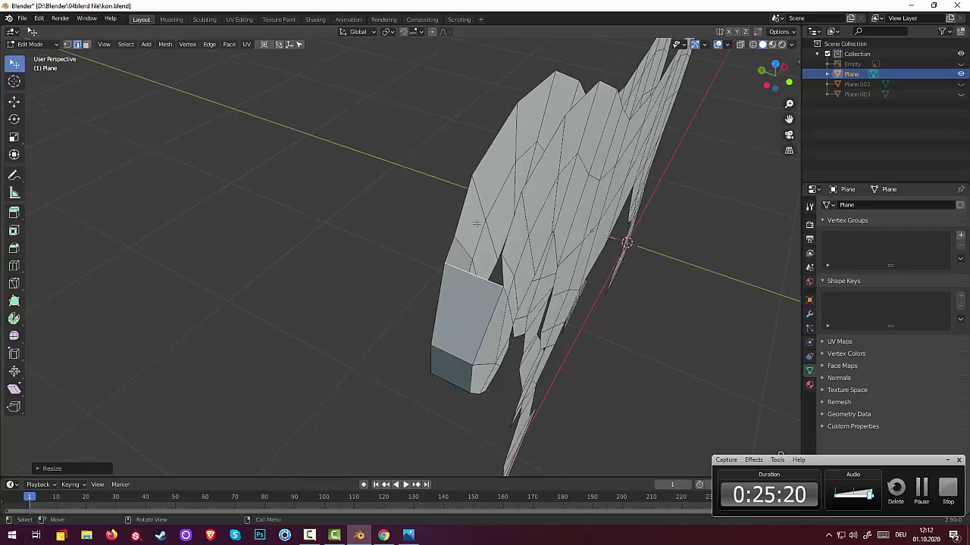
# In vertex select, pick out the top face of the muzzle block and finish in Right view
pyautogui.click(502, 287)
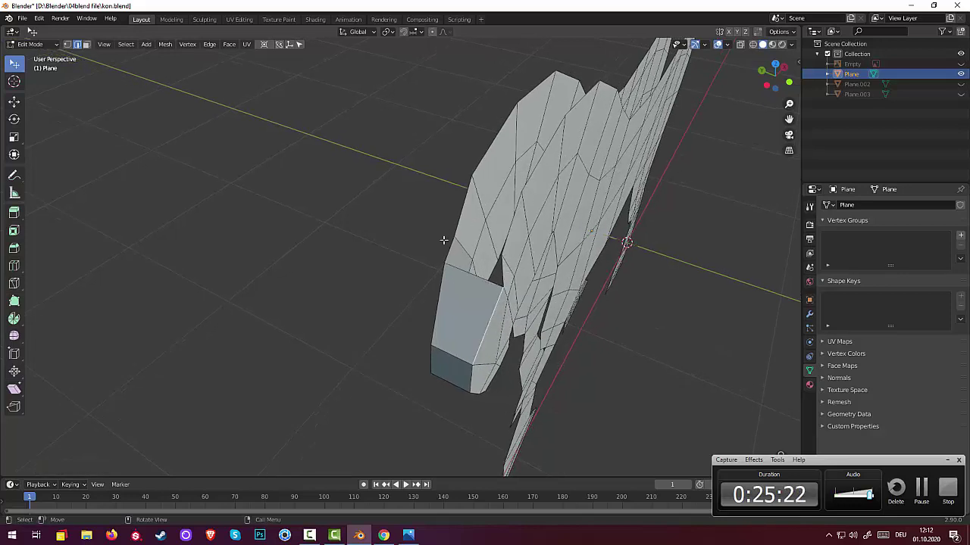
pyautogui.press('1')
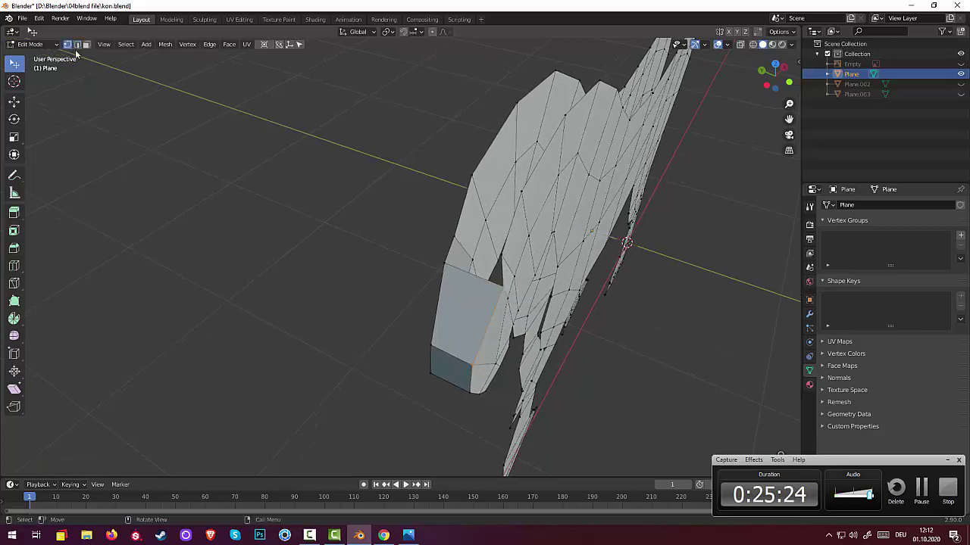
pyautogui.keyDown('ctrl'); pyautogui.click(502, 256); pyautogui.keyUp('ctrl')
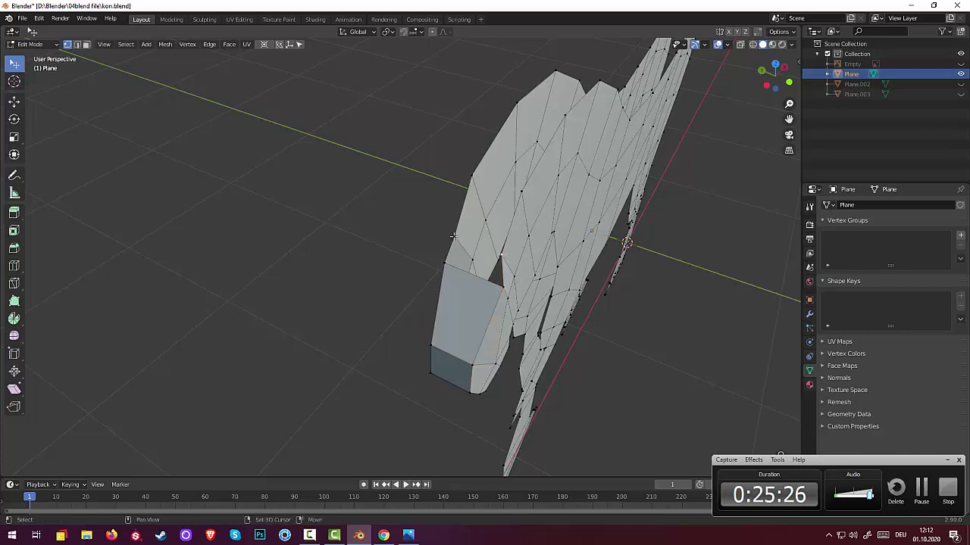
pyautogui.keyDown('shift'); pyautogui.click(444, 260); pyautogui.keyUp('shift')
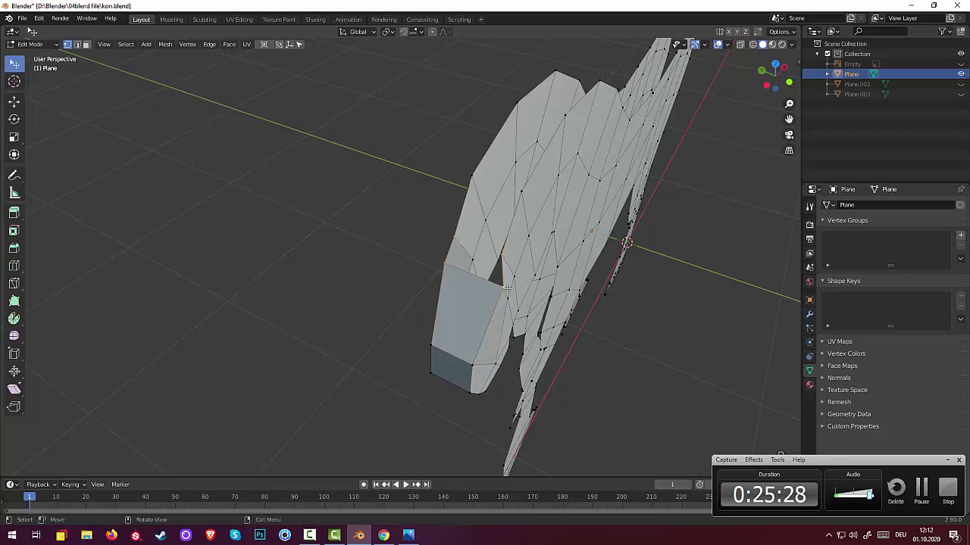
pyautogui.keyDown('shift'); pyautogui.click(505, 288); pyautogui.keyUp('shift')
pyautogui.moveTo(554, 288); pyautogui.dragTo(576, 268, button='middle')
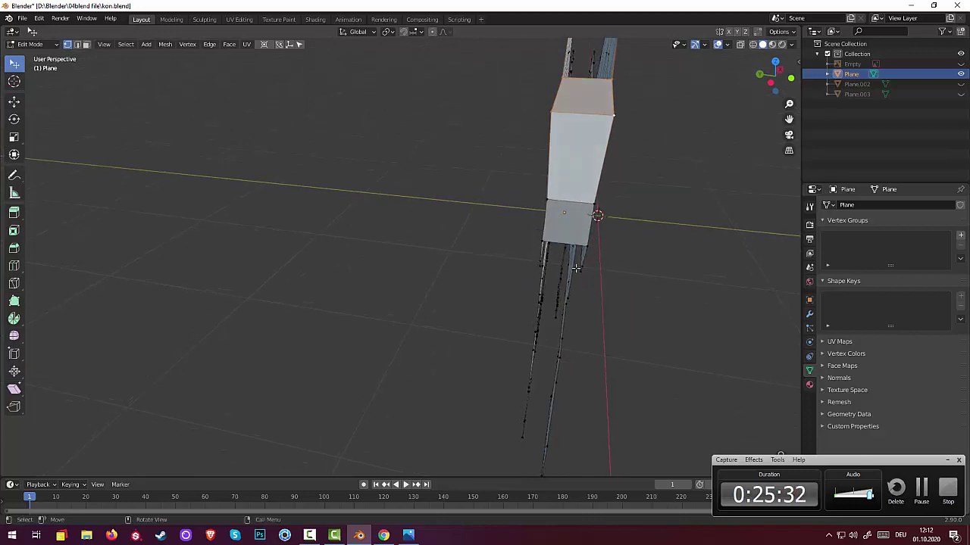
pyautogui.moveTo(578, 274); pyautogui.dragTo(579, 277, button='middle')
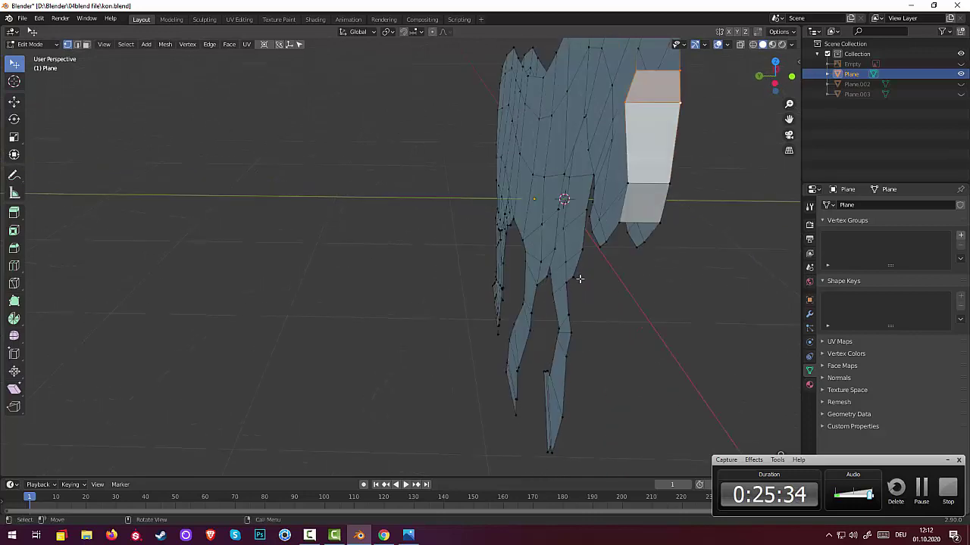
pyautogui.press('KP_1')
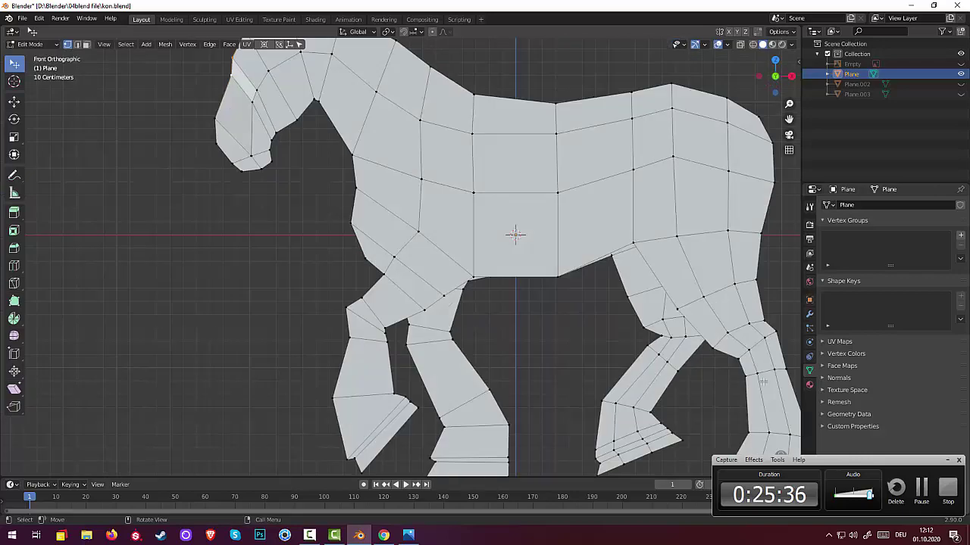
pyautogui.press('KP_3')
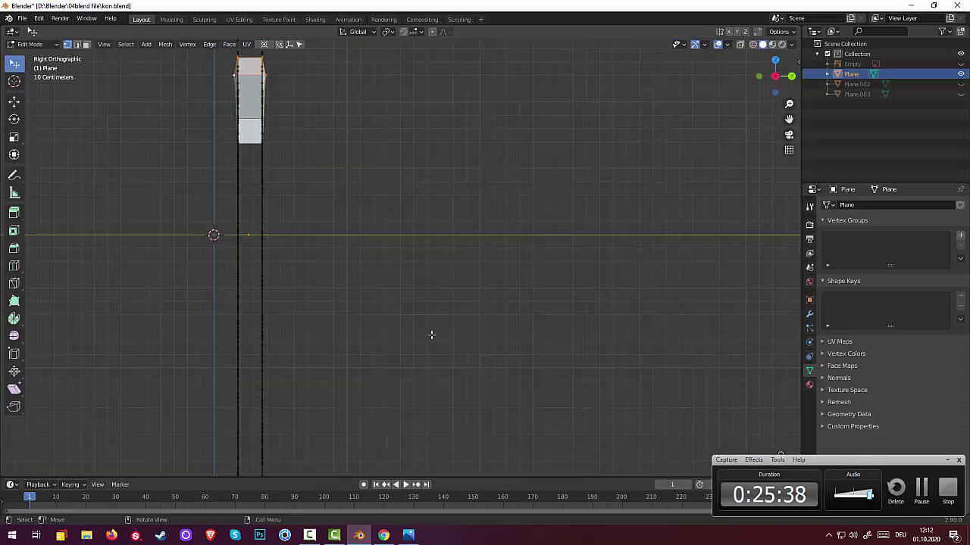
pyautogui.moveTo(340, 157)
pyautogui.keyDown('shift'); pyautogui.mouseDown(button='middle')
pyautogui.moveTo(447, 386)
pyautogui.moveTo(410, 367)
pyautogui.moveTo(411, 331)
pyautogui.moveTo(422, 328)
pyautogui.moveTo(424, 381)
pyautogui.moveTo(519, 388)
pyautogui.moveTo(641, 341)
pyautogui.moveTo(629, 331)
pyautogui.moveTo(628, 346)
pyautogui.mouseUp(button='middle'); pyautogui.keyUp('shift')
# Line up a Left Orthographic view of the bridged section
pyautogui.scroll(3, 410, 367)
pyautogui.scroll(1, 408, 367)
pyautogui.scroll(-5, 627, 328)
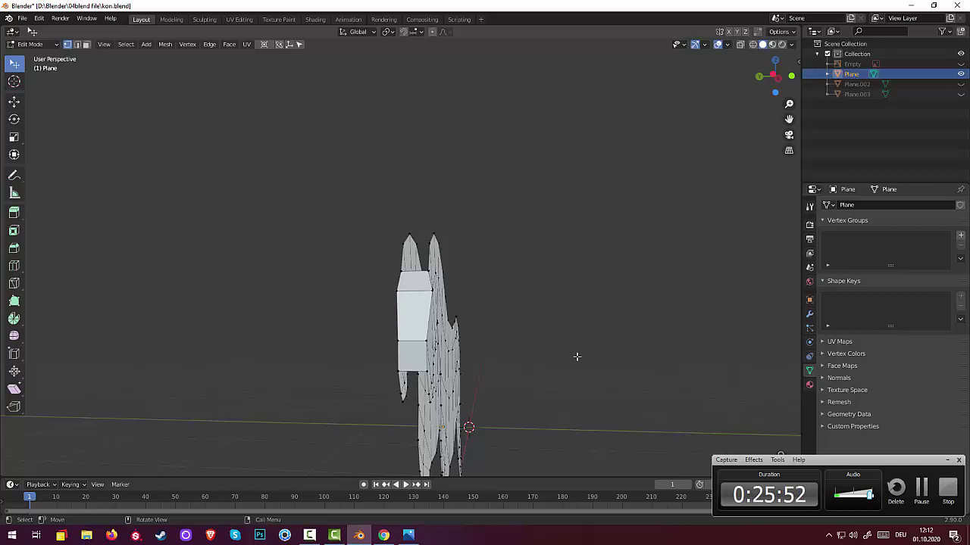
pyautogui.press('KP_3')
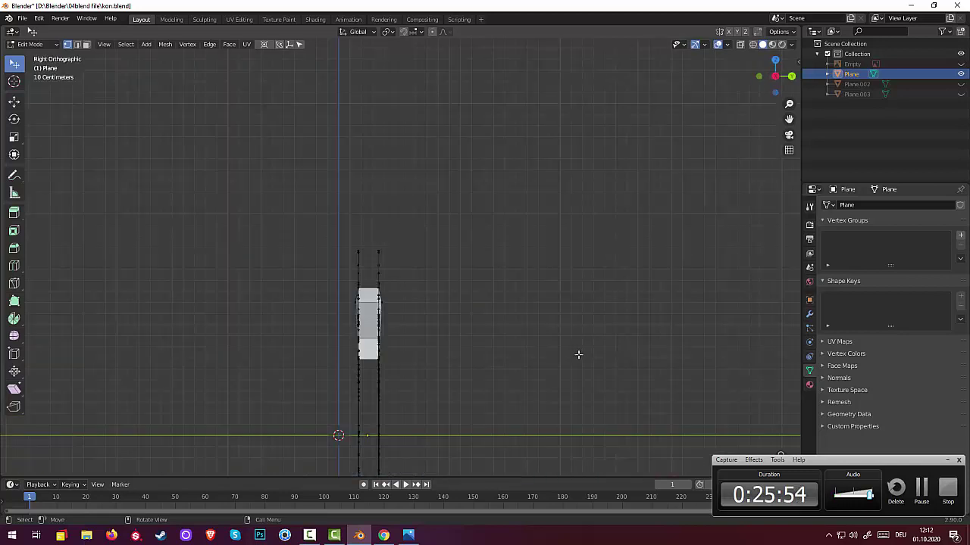
pyautogui.press('KP_1')
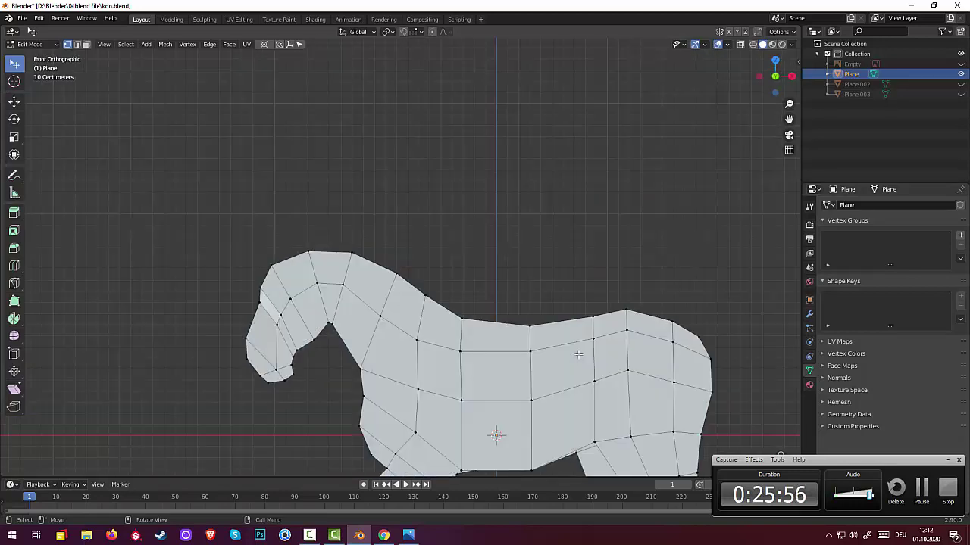
pyautogui.press('KP_3')
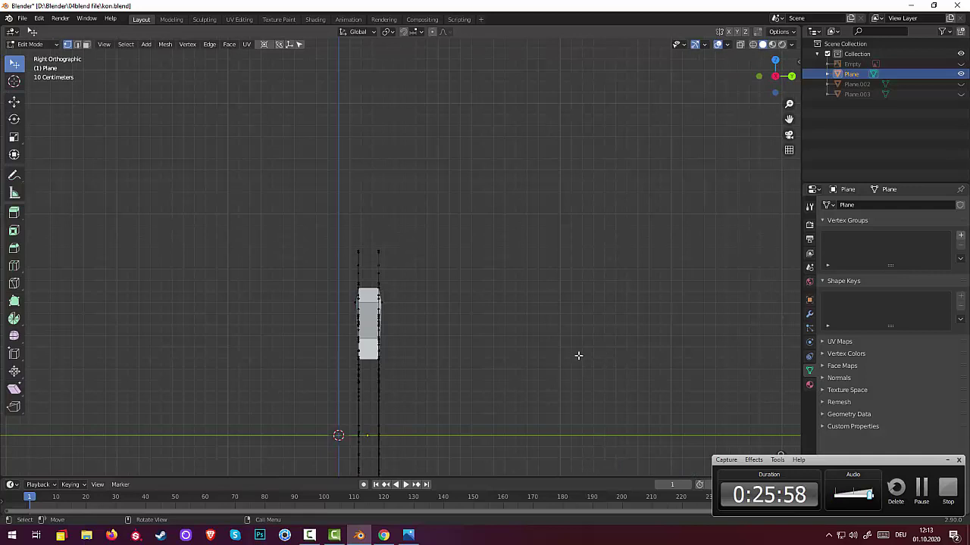
pyautogui.press('ctrl+KP_3')
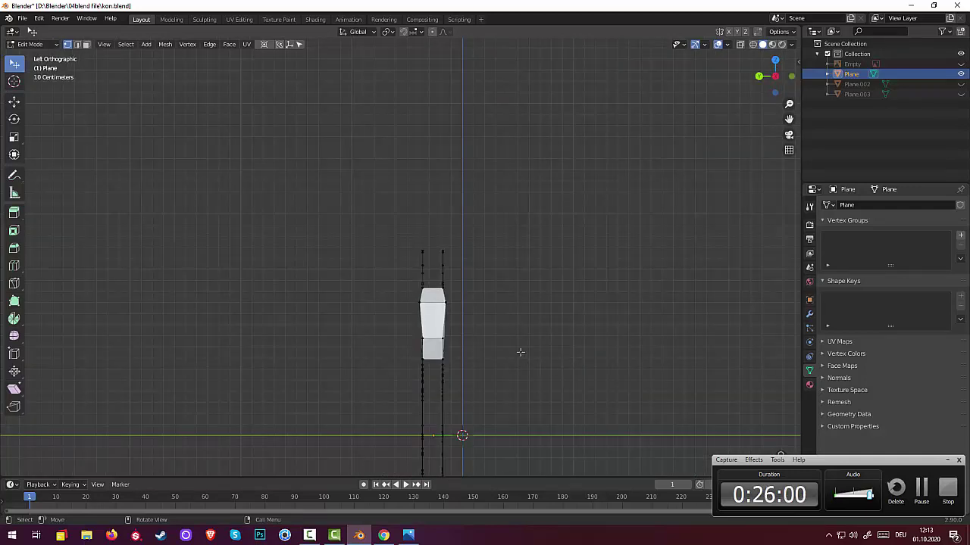
# Scale the section's upper edge up by about 1.37 so it flares outward
pyautogui.scroll(2, 510, 340)
pyautogui.scroll(1, 510, 340)
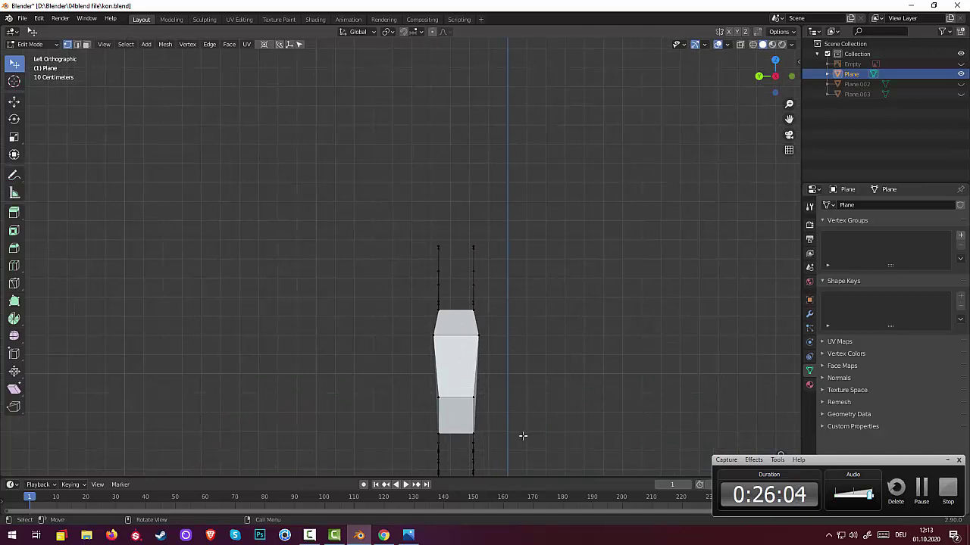
pyautogui.click(435, 335)
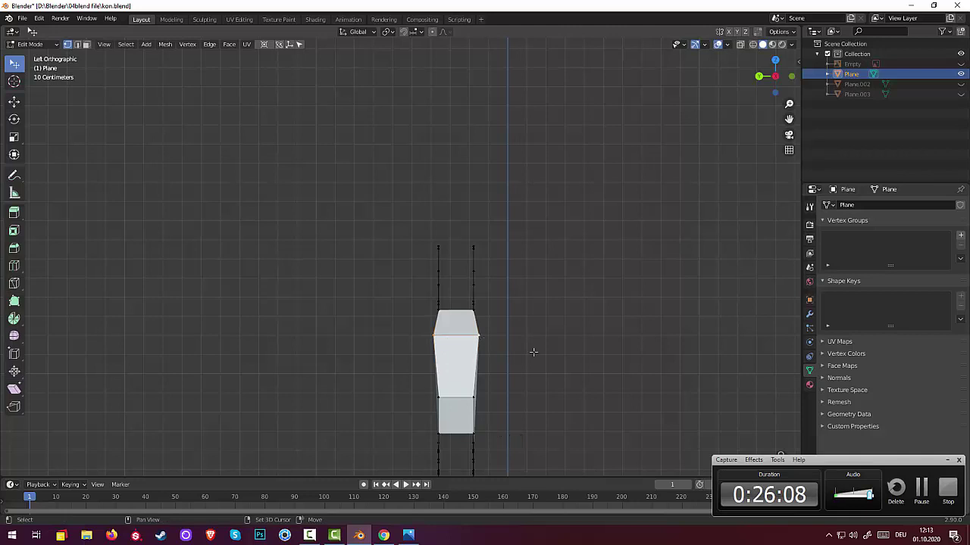
pyautogui.press('s')
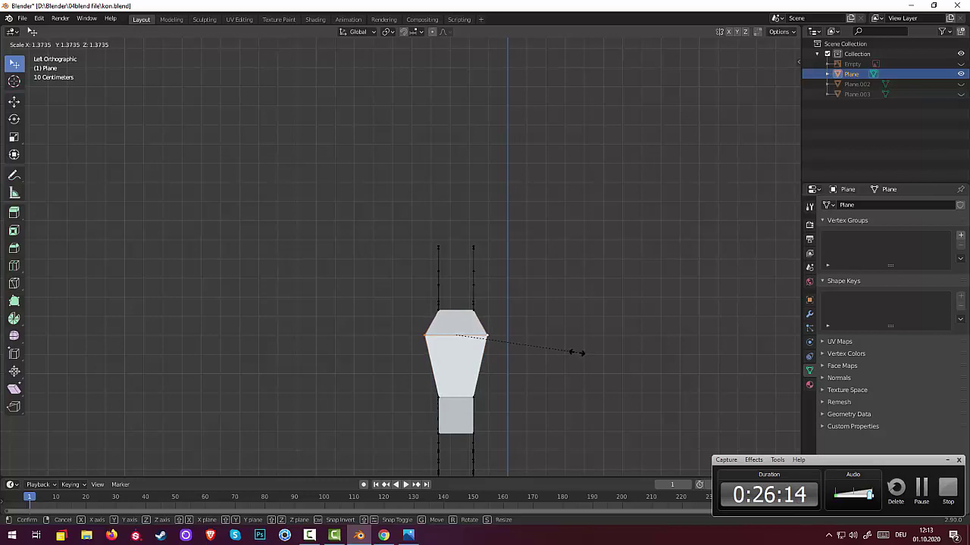
pyautogui.click(575, 353)
pyautogui.moveTo(569, 353)
pyautogui.mouseDown(button='middle')
pyautogui.moveTo(550, 353)
pyautogui.moveTo(578, 350)
pyautogui.moveTo(557, 376)
pyautogui.mouseUp(button='middle')
pyautogui.scroll(3, 538, 344)
pyautogui.scroll(-3, 533, 338)
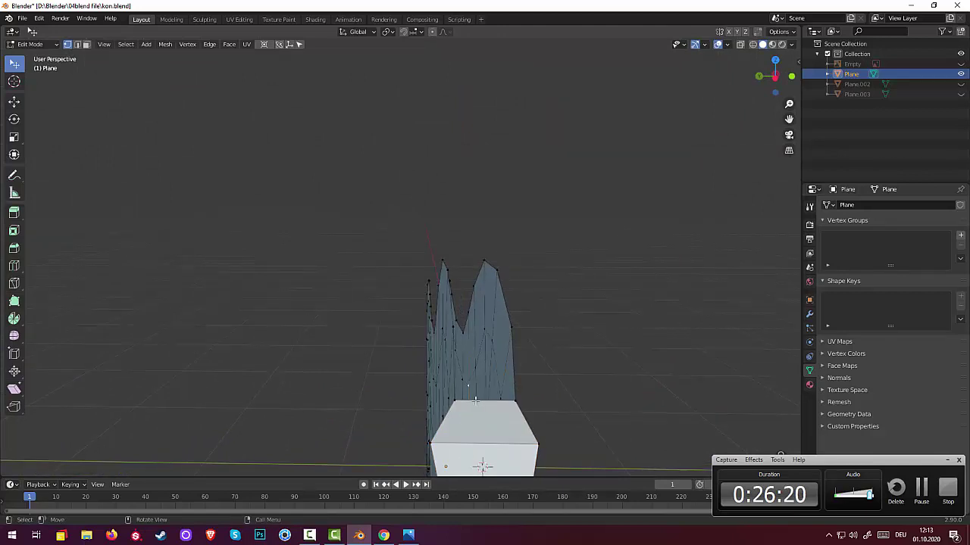
# Select the opening's corner vertices above the flared edge and fill a new face there
pyautogui.click(475, 399)
pyautogui.click(76, 44)
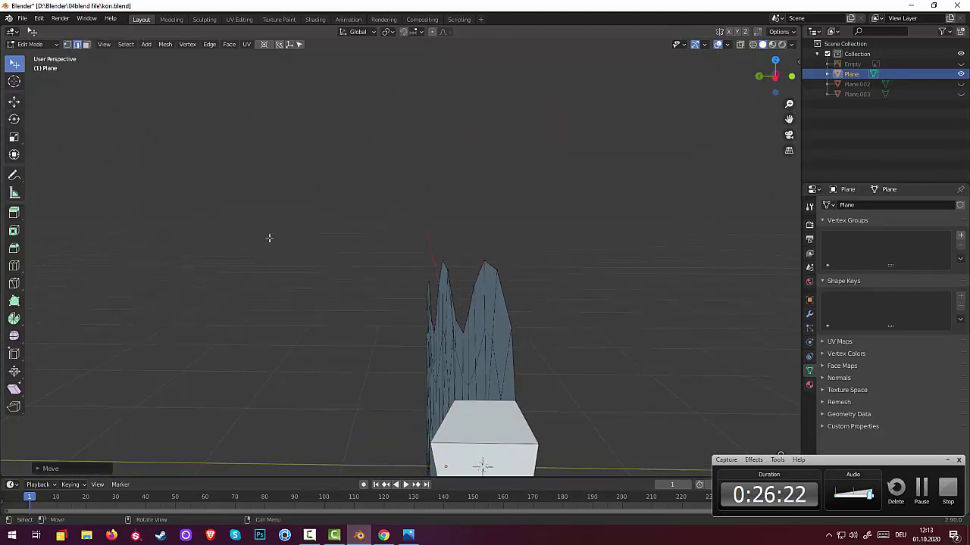
pyautogui.moveTo(560, 412); pyautogui.dragTo(546, 402, button='middle')
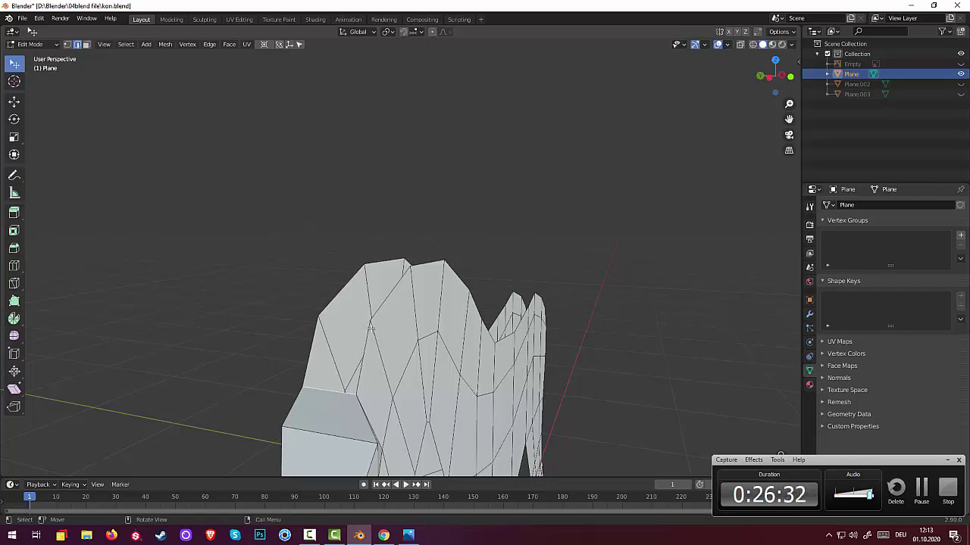
pyautogui.press('1')
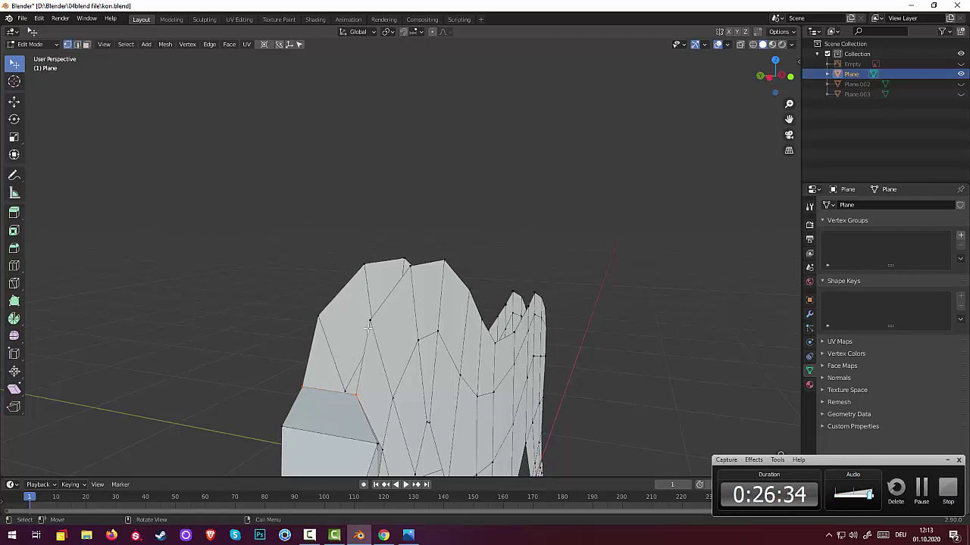
pyautogui.click(369, 320)
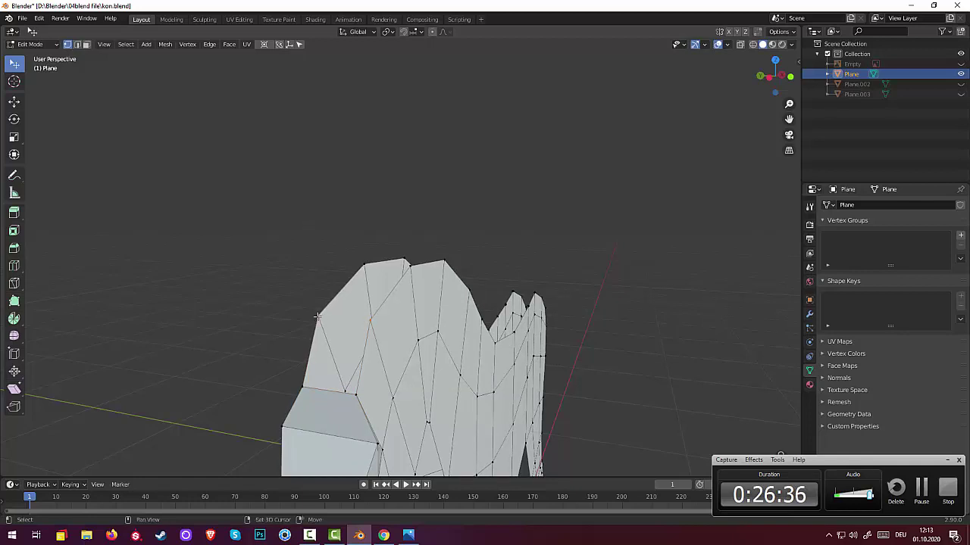
pyautogui.keyDown('shift'); pyautogui.click(356, 393); pyautogui.keyUp('shift')
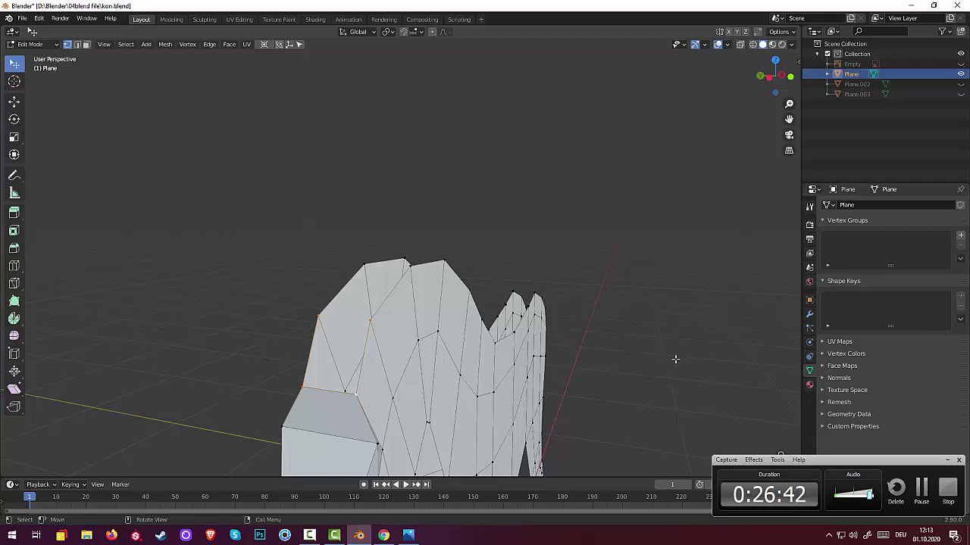
pyautogui.press('f')
pyautogui.moveTo(667, 352); pyautogui.dragTo(688, 346, button='middle')
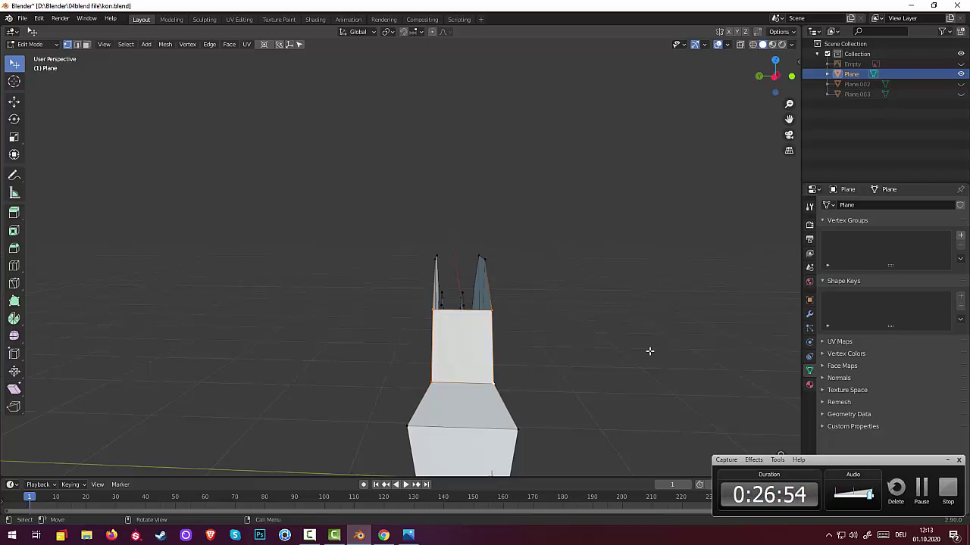
# Shrink the new head face, then scale its top edge inward to about 0.70
pyautogui.press('s')
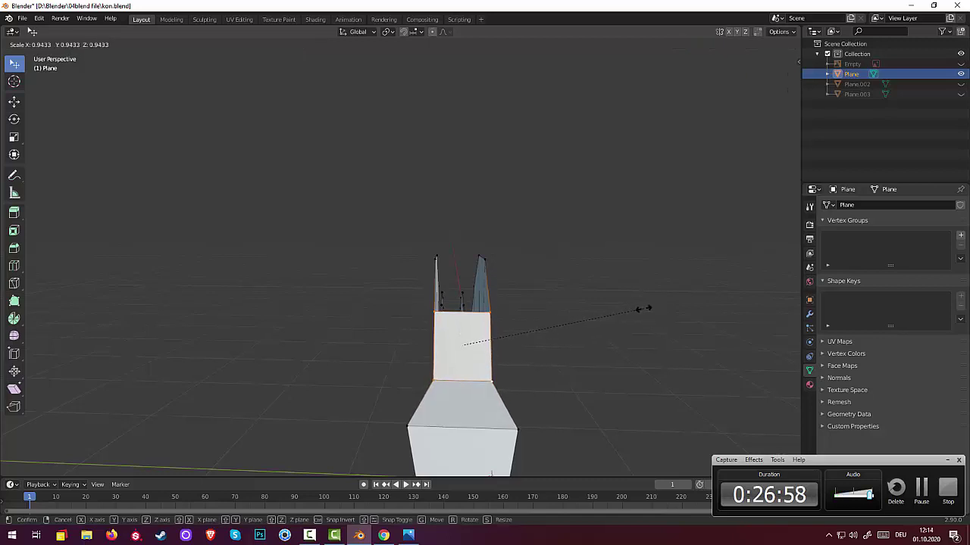
pyautogui.click(642, 309)
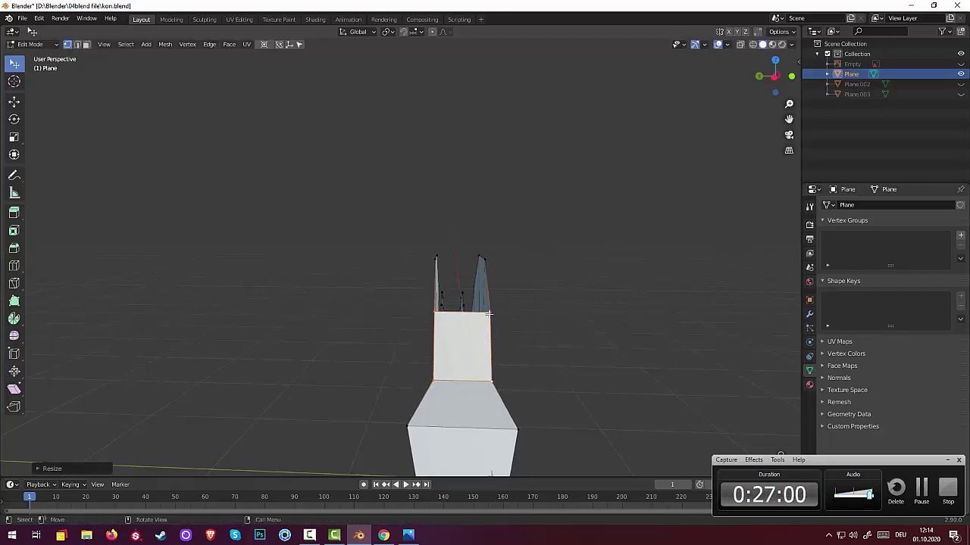
pyautogui.click(436, 314)
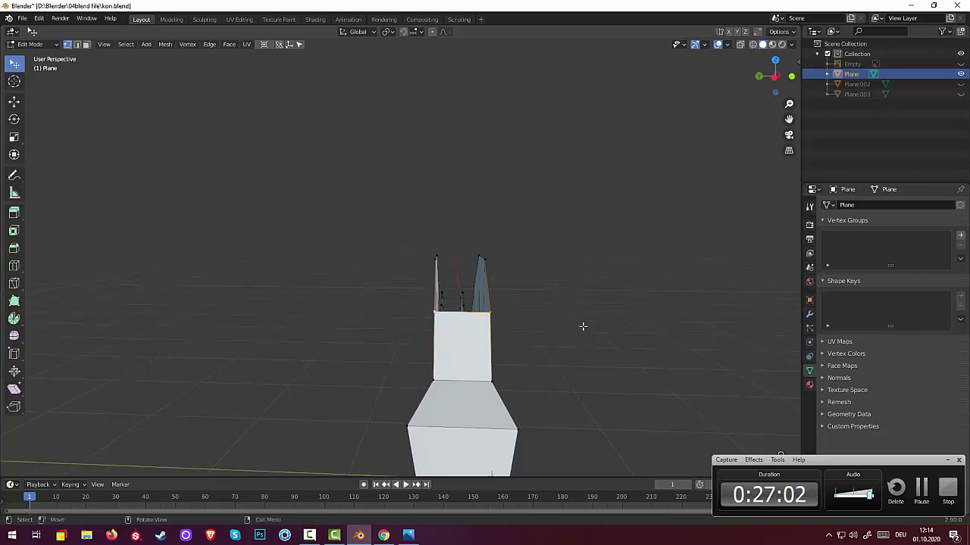
pyautogui.press('s')
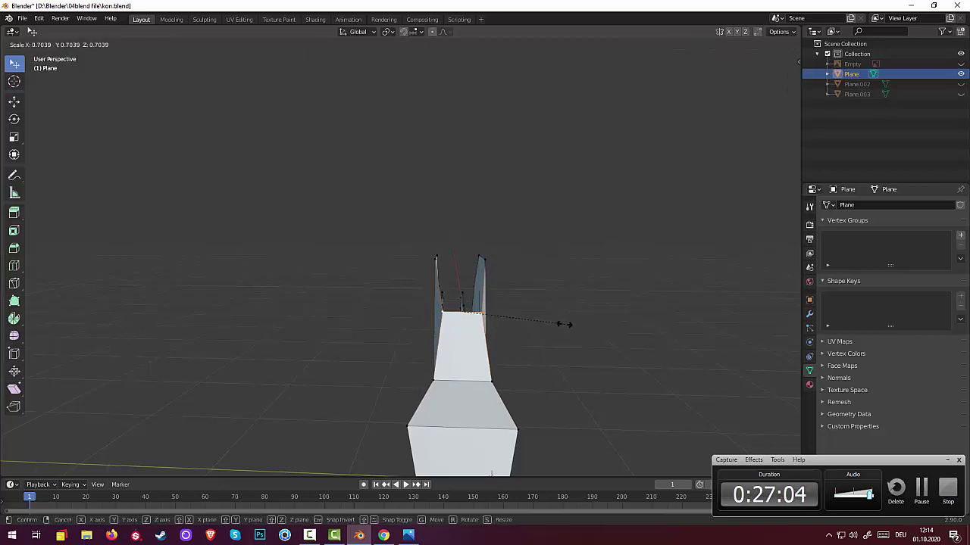
pyautogui.click(543, 320)
pyautogui.moveTo(545, 320)
pyautogui.mouseDown(button='middle')
pyautogui.moveTo(558, 316)
pyautogui.moveTo(492, 305)
pyautogui.moveTo(587, 309)
pyautogui.moveTo(564, 360)
pyautogui.mouseUp(button='middle')
# Select the four vertices around the open neck gap and fill them with a face
pyautogui.click(433, 384)
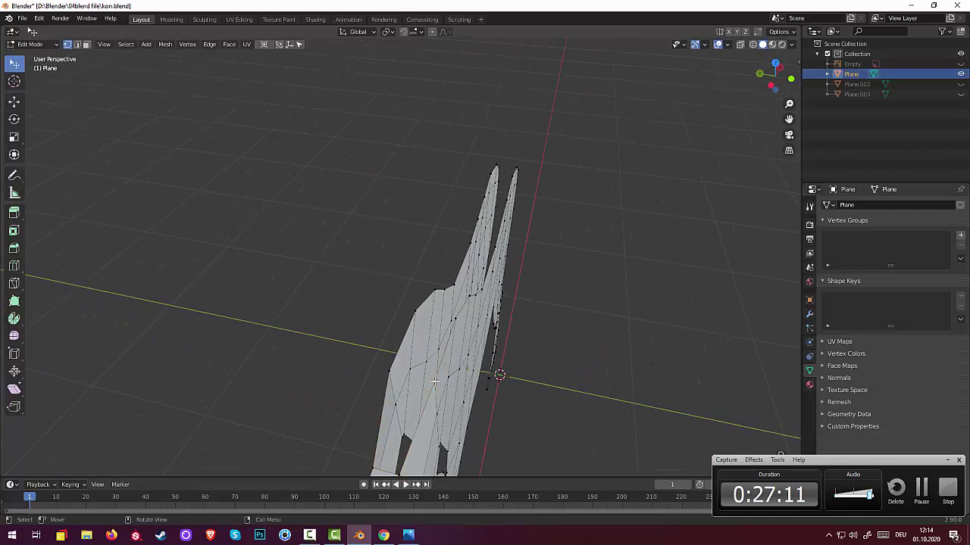
pyautogui.keyDown('shift'); pyautogui.click(388, 370); pyautogui.keyUp('shift')
pyautogui.moveTo(590, 418); pyautogui.dragTo(587, 411, button='middle')
pyautogui.keyDown('shift'); pyautogui.click(399, 425); pyautogui.keyUp('shift')
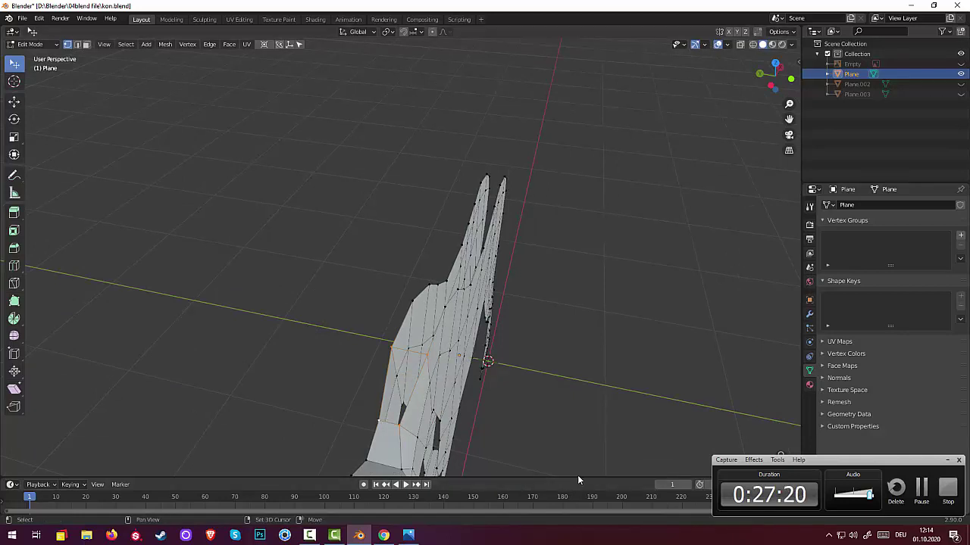
pyautogui.press('f')
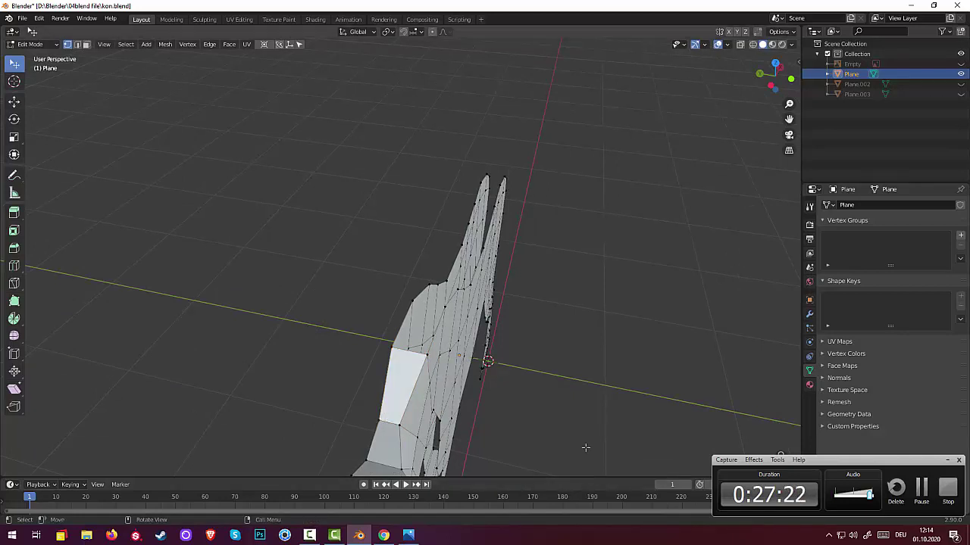
pyautogui.moveTo(589, 402)
pyautogui.mouseDown(button='middle')
pyautogui.moveTo(601, 331)
pyautogui.moveTo(634, 309)
pyautogui.moveTo(676, 295)
pyautogui.moveTo(681, 389)
pyautogui.moveTo(662, 353)
pyautogui.moveTo(684, 329)
pyautogui.moveTo(723, 345)
pyautogui.moveTo(712, 357)
pyautogui.moveTo(602, 346)
pyautogui.moveTo(615, 268)
pyautogui.moveTo(667, 266)
pyautogui.moveTo(727, 335)
pyautogui.moveTo(714, 357)
pyautogui.moveTo(659, 350)
pyautogui.moveTo(621, 325)
pyautogui.moveTo(616, 299)
pyautogui.moveTo(596, 325)
pyautogui.moveTo(569, 335)
pyautogui.moveTo(630, 336)
pyautogui.moveTo(671, 321)
pyautogui.moveTo(753, 340)
pyautogui.moveTo(696, 308)
pyautogui.moveTo(459, 362)
pyautogui.moveTo(503, 342)
pyautogui.moveTo(509, 296)
pyautogui.moveTo(456, 288)
pyautogui.moveTo(275, 306)
pyautogui.moveTo(356, 341)
pyautogui.moveTo(390, 316)
pyautogui.mouseUp(button='middle')
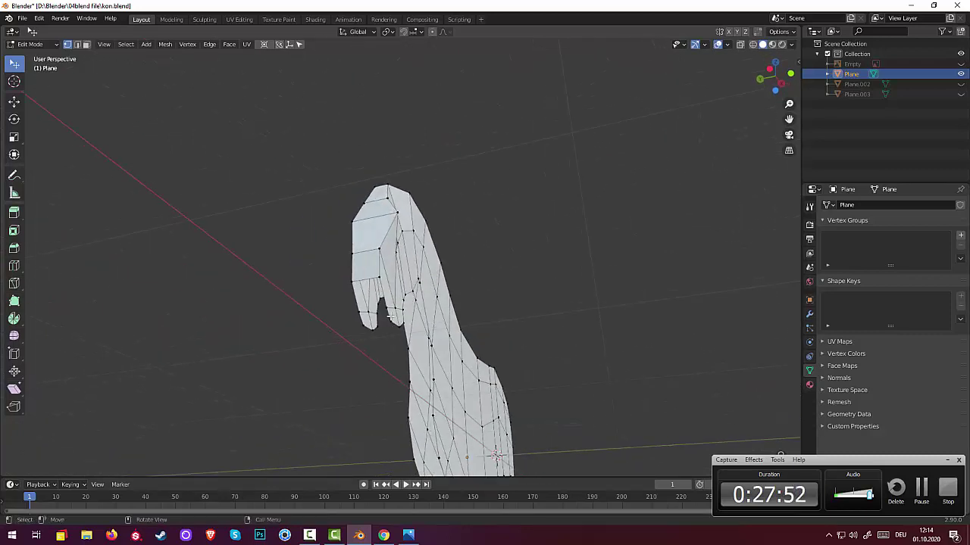
# Fill the muzzle opening with a face and scale it down to taper the nose
pyautogui.keyDown('shift'); pyautogui.click(371, 313); pyautogui.keyUp('shift')
pyautogui.press('f')
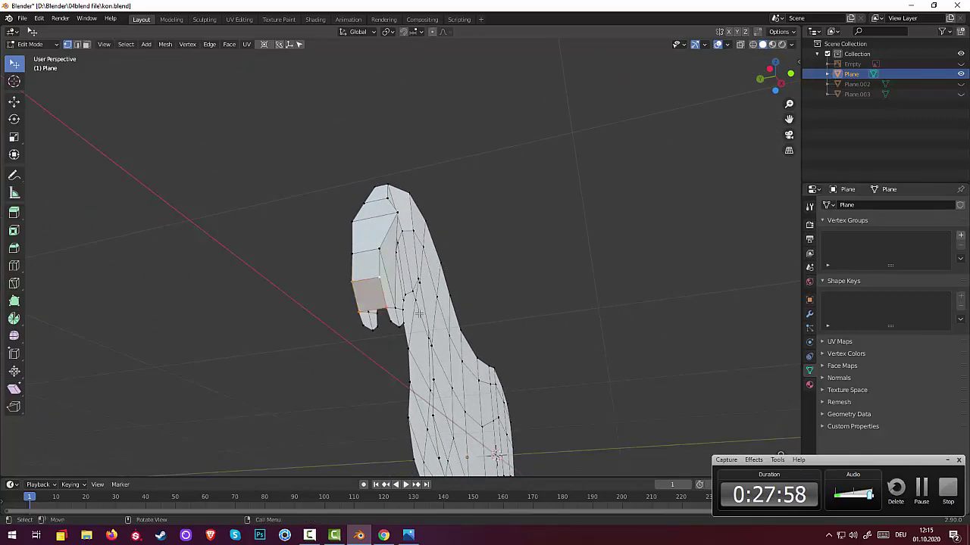
pyautogui.moveTo(543, 321)
pyautogui.mouseDown(button='middle')
pyautogui.moveTo(563, 324)
pyautogui.moveTo(524, 324)
pyautogui.mouseUp(button='middle')
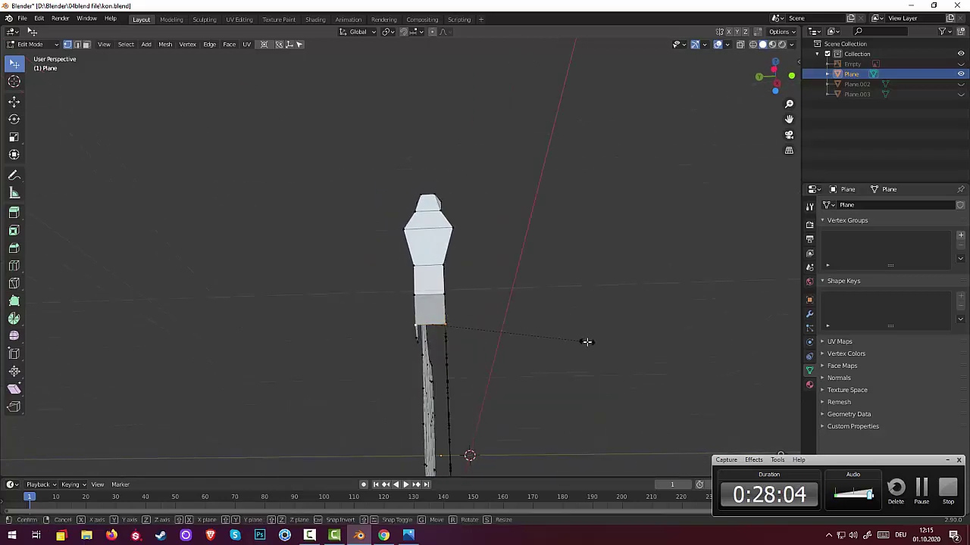
pyautogui.press('s')
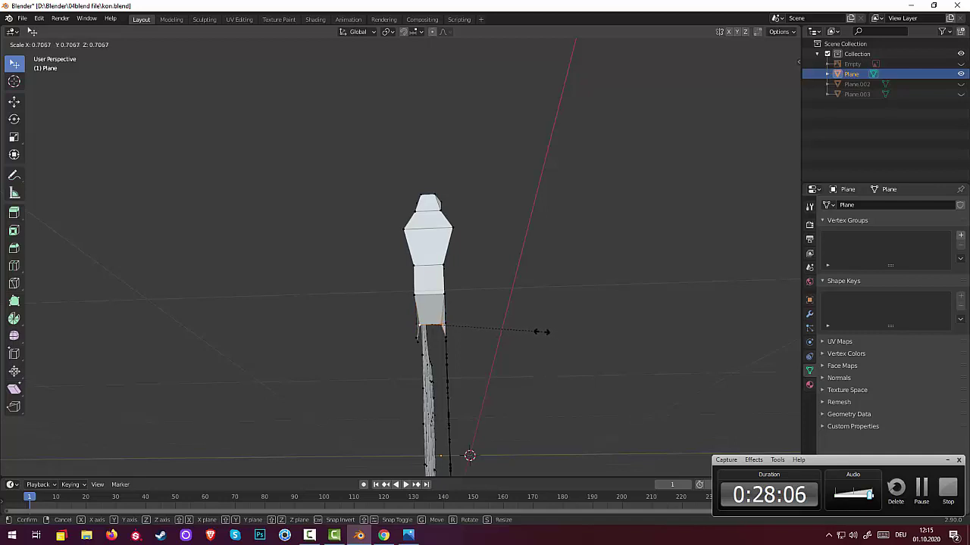
pyautogui.click(541, 332)
pyautogui.moveTo(536, 331)
pyautogui.mouseDown(button='middle')
pyautogui.moveTo(526, 321)
pyautogui.moveTo(497, 337)
pyautogui.mouseUp(button='middle')
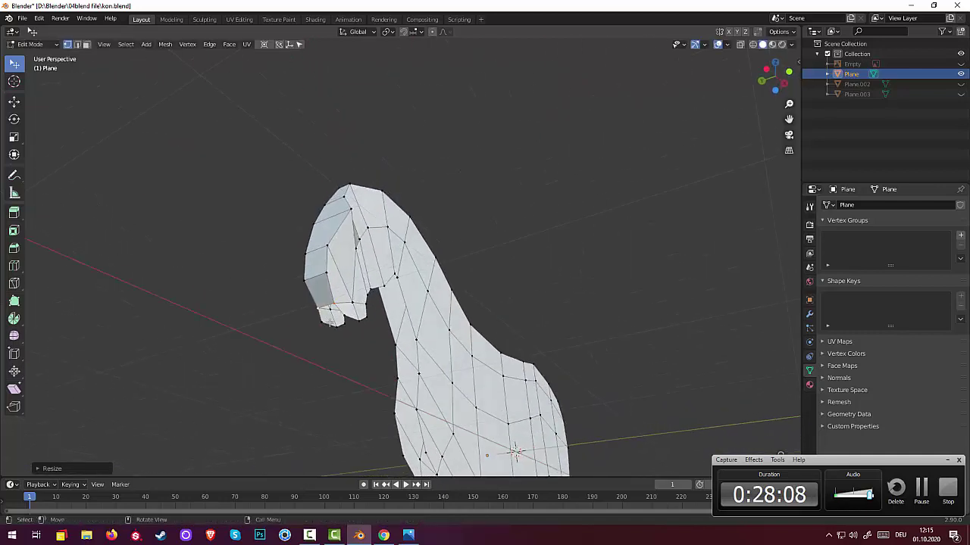
# Select two more vertices at the muzzle
pyautogui.click(318, 307)
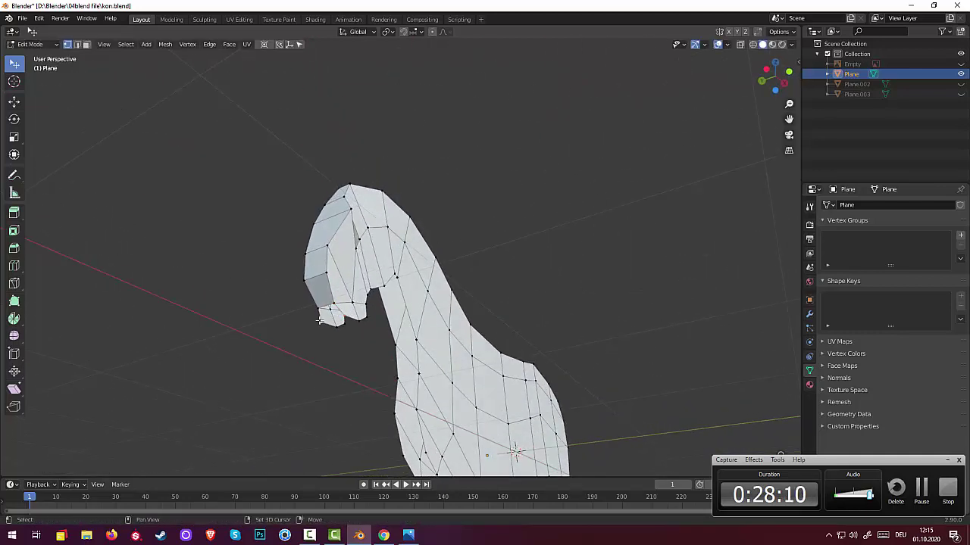
pyautogui.keyDown('shift'); pyautogui.click(320, 312); pyautogui.keyUp('shift')
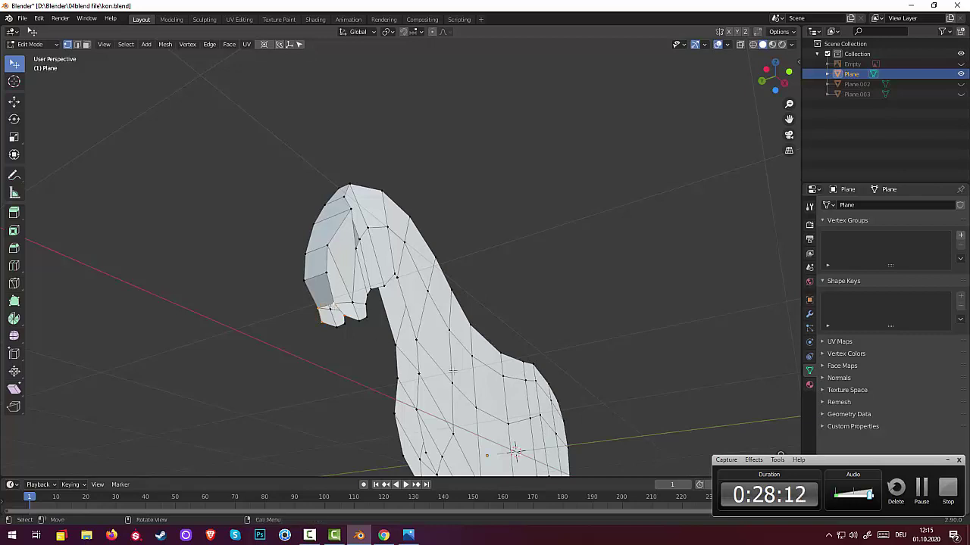
pyautogui.moveTo(455, 372)
pyautogui.mouseDown(button='middle')
pyautogui.moveTo(448, 326)
pyautogui.moveTo(482, 335)
pyautogui.moveTo(480, 327)
pyautogui.moveTo(494, 374)
pyautogui.moveTo(487, 340)
pyautogui.moveTo(386, 262)
pyautogui.moveTo(394, 177)
pyautogui.moveTo(431, 163)
pyautogui.moveTo(355, 205)
pyautogui.mouseUp(button='middle')
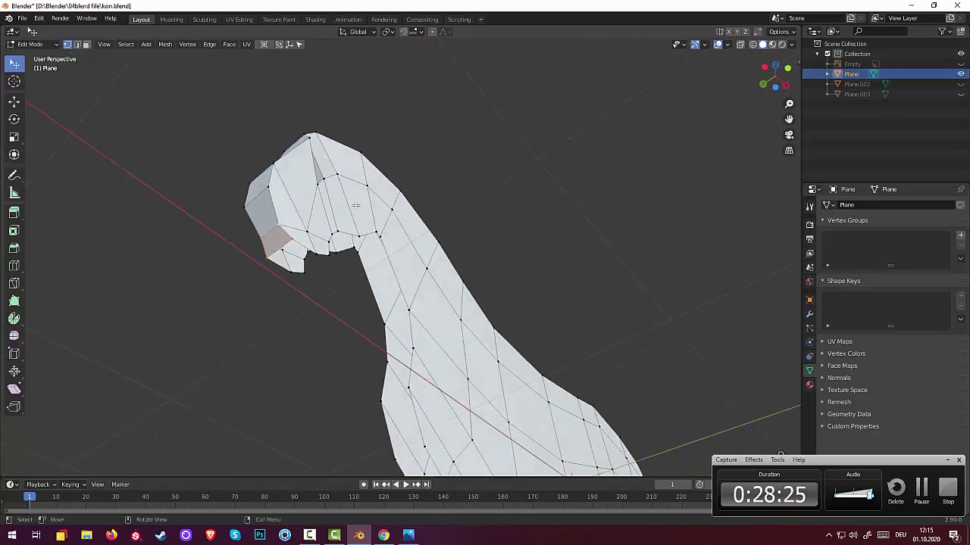
# Select the vertex under the muzzle and the small edges at the chin tip
pyautogui.keyDown('shift'); pyautogui.click(314, 254); pyautogui.keyUp('shift')
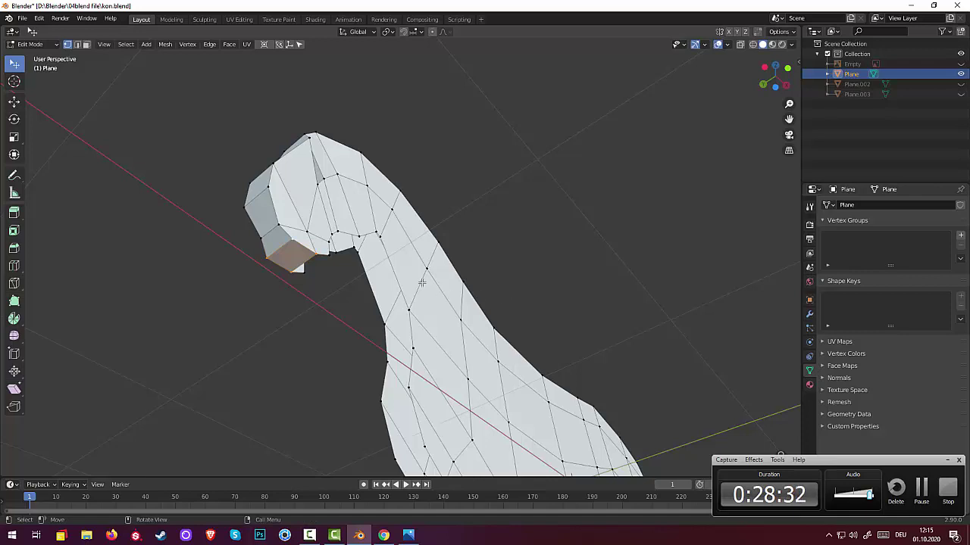
pyautogui.moveTo(503, 296); pyautogui.dragTo(377, 274, button='middle')
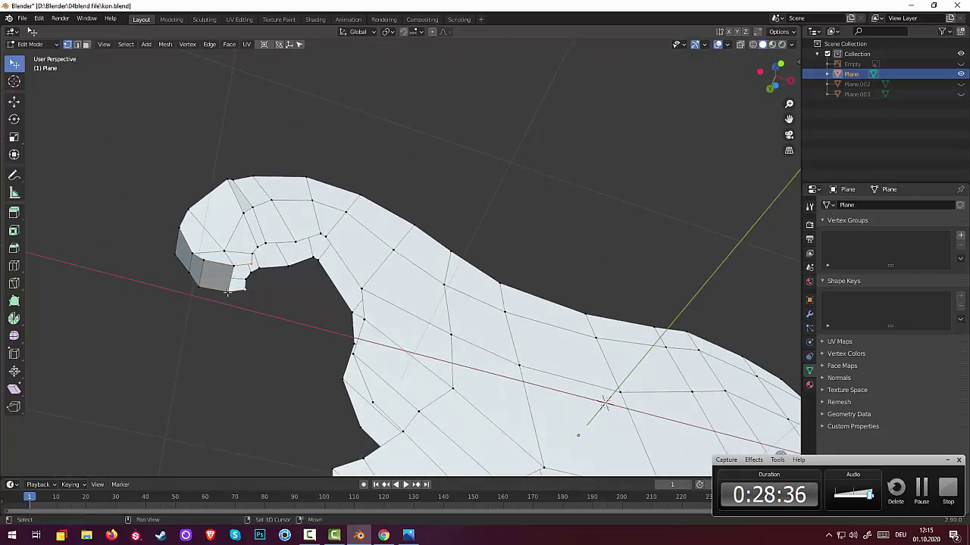
pyautogui.keyDown('shift'); pyautogui.click(229, 282); pyautogui.keyUp('shift')
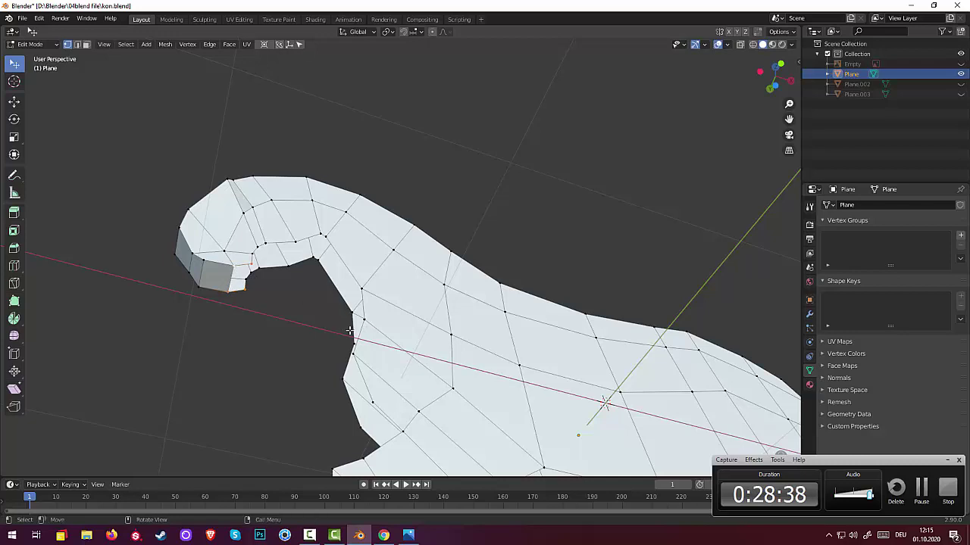
pyautogui.moveTo(450, 297); pyautogui.dragTo(299, 396, button='middle')
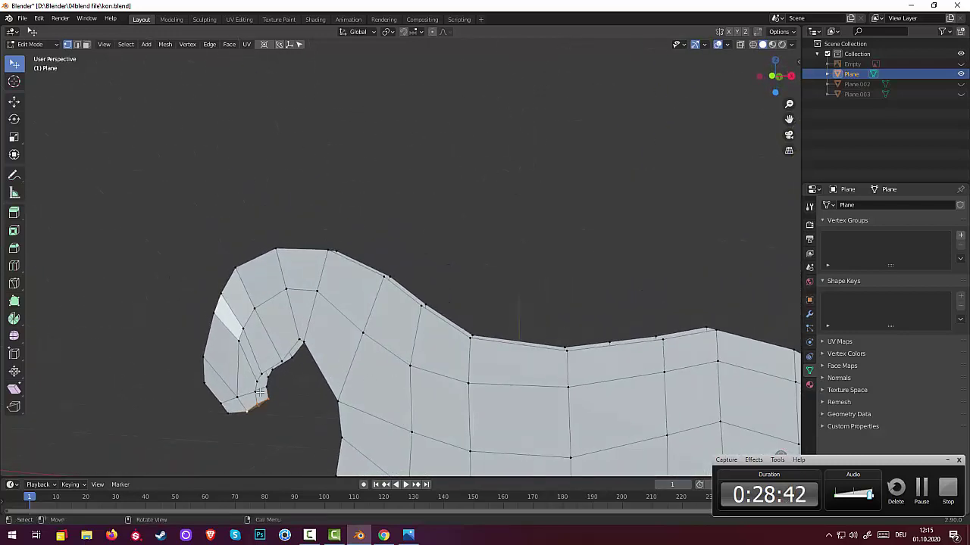
pyautogui.keyDown('shift'); pyautogui.click(268, 395); pyautogui.keyUp('shift')
pyautogui.keyDown('shift'); pyautogui.click(255, 391); pyautogui.keyUp('shift')
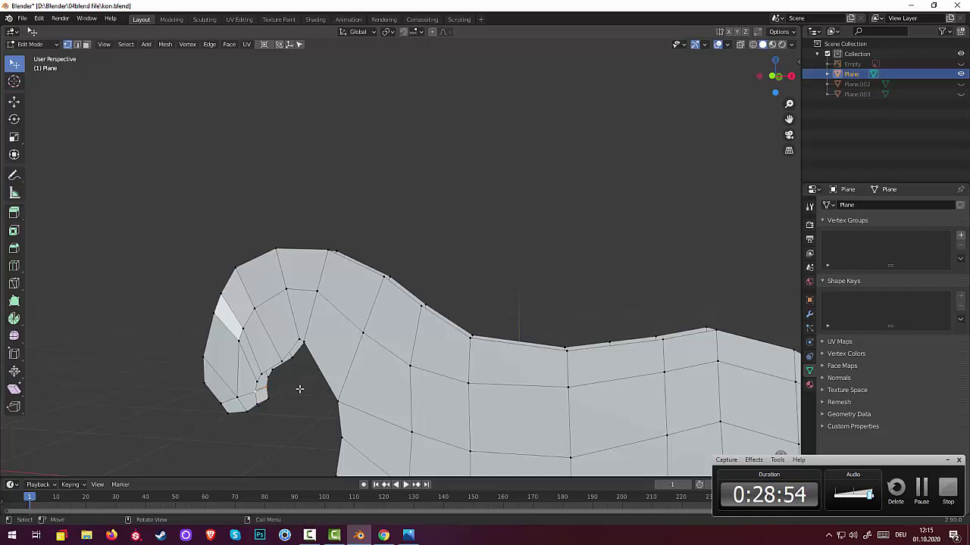
# Narrow the chin tip along the Y axis to about 0.57
pyautogui.press('s')
pyautogui.press('y')
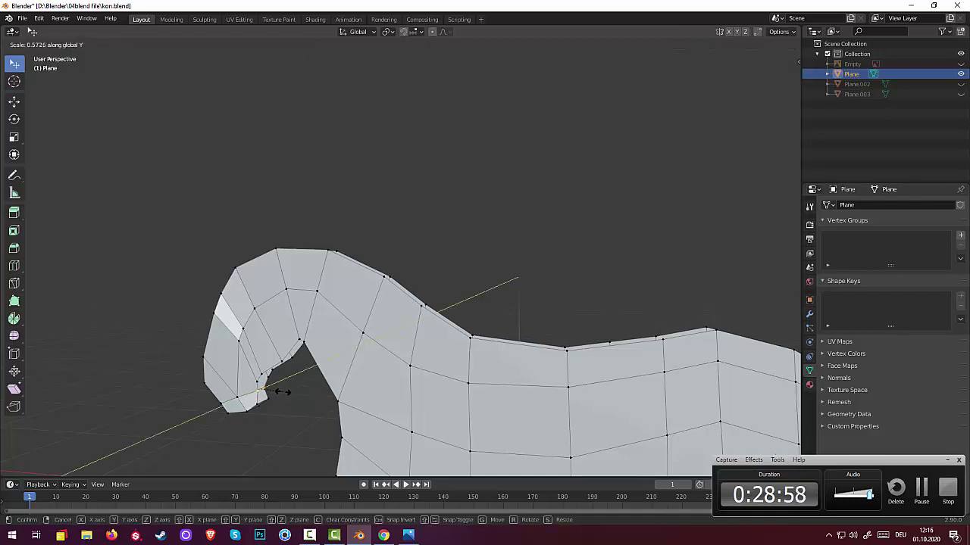
pyautogui.click(279, 392)
pyautogui.click(260, 376)
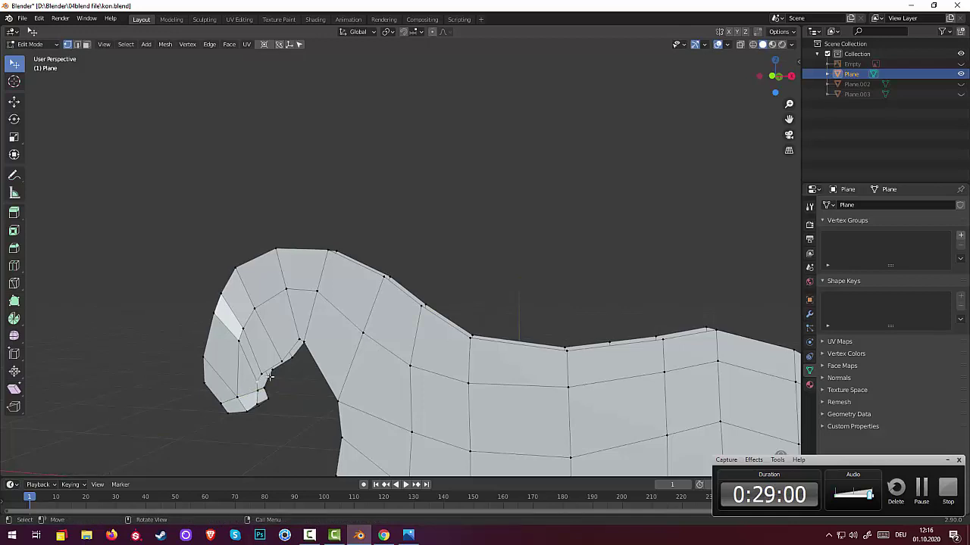
pyautogui.moveTo(296, 370); pyautogui.dragTo(301, 325, button='middle')
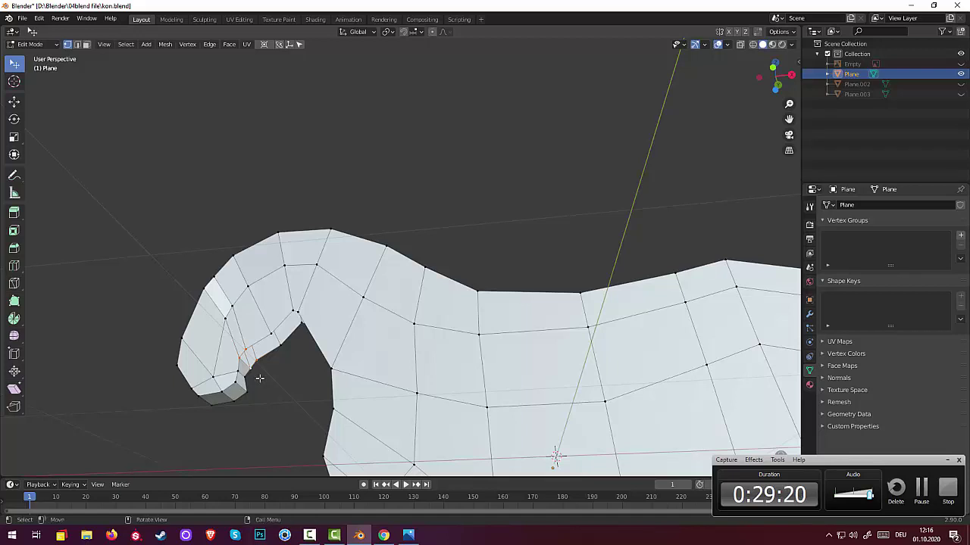
# Fill the small chin hole and widen the throat section along Y to about 2.2
pyautogui.press('f')
pyautogui.moveTo(275, 341)
pyautogui.mouseDown(button='middle')
pyautogui.moveTo(336, 398)
pyautogui.moveTo(384, 387)
pyautogui.moveTo(294, 400)
pyautogui.mouseUp(button='middle')
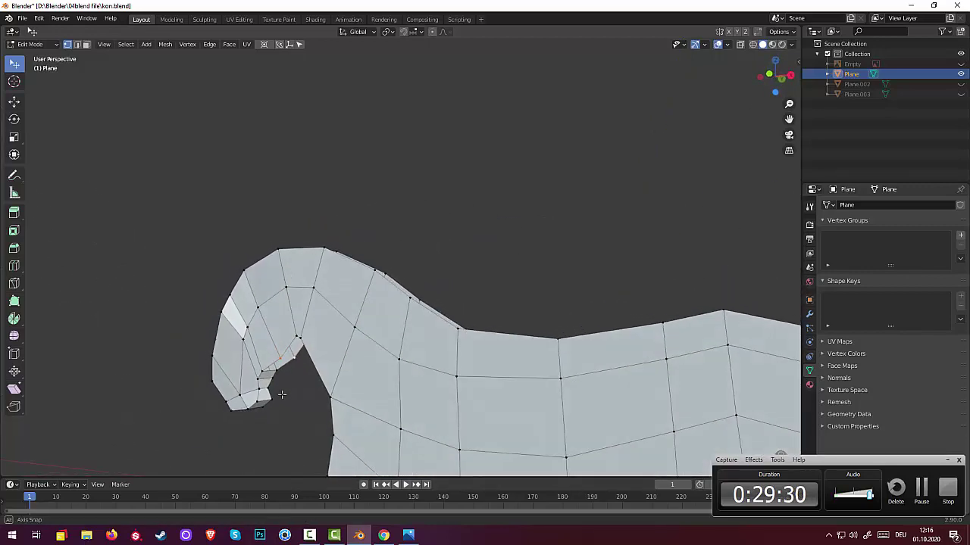
pyautogui.press('s')
pyautogui.press('y')
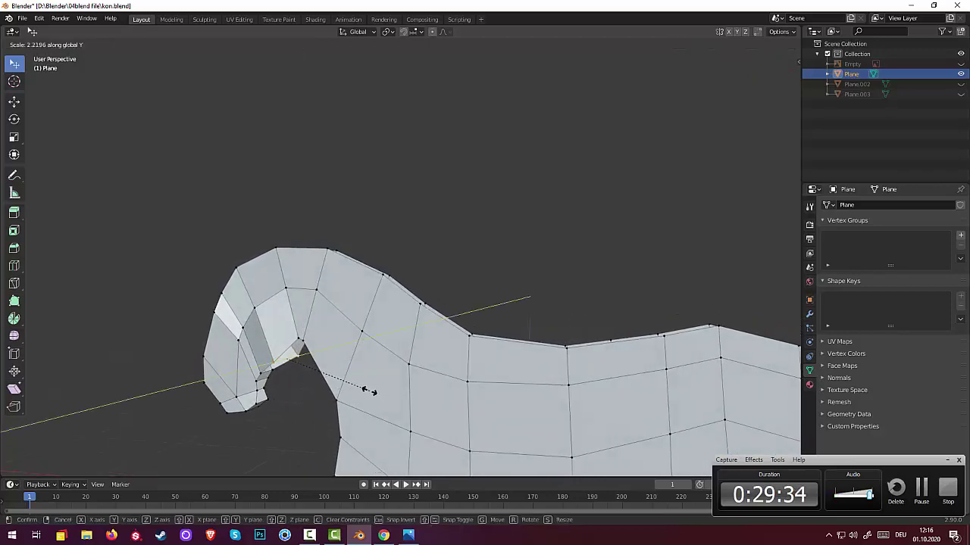
pyautogui.click(284, 374)
pyautogui.moveTo(284, 374)
pyautogui.mouseDown(button='middle')
pyautogui.moveTo(394, 292)
pyautogui.moveTo(552, 394)
pyautogui.mouseUp(button='middle')
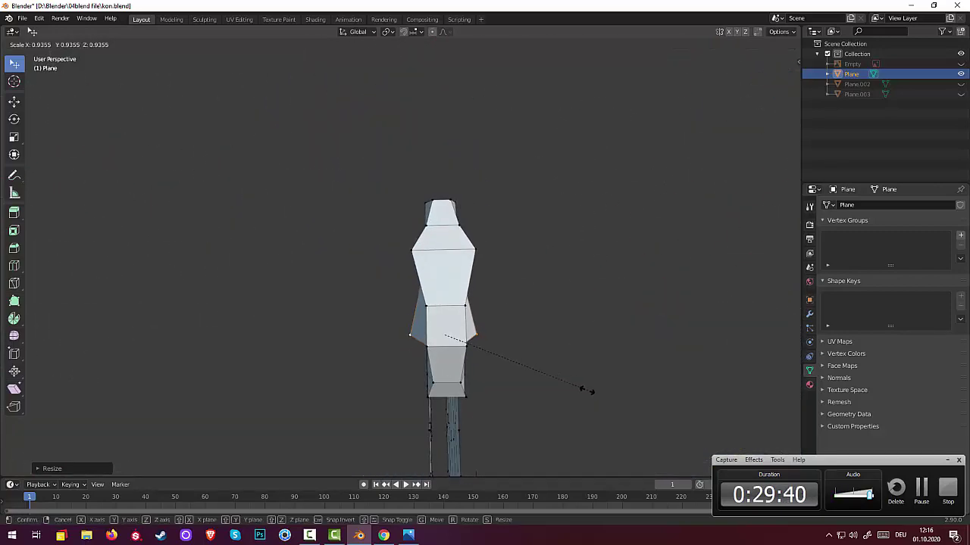
# Select the neck corner vertices, briefly picking and dropping a neck face
pyautogui.moveTo(578, 392)
pyautogui.mouseDown(button='middle')
pyautogui.moveTo(521, 320)
pyautogui.moveTo(480, 305)
pyautogui.mouseUp(button='middle')
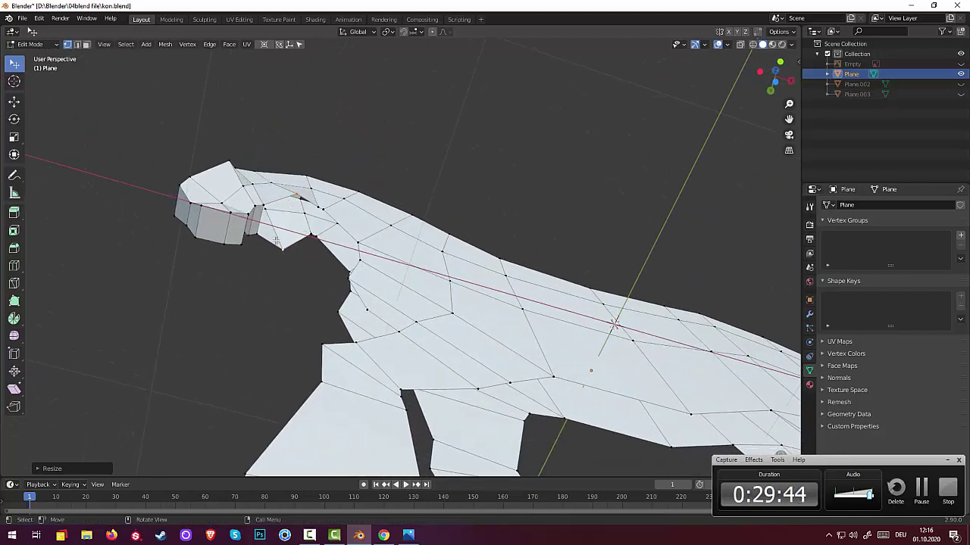
pyautogui.keyDown('shift'); pyautogui.click(258, 226); pyautogui.keyUp('shift')
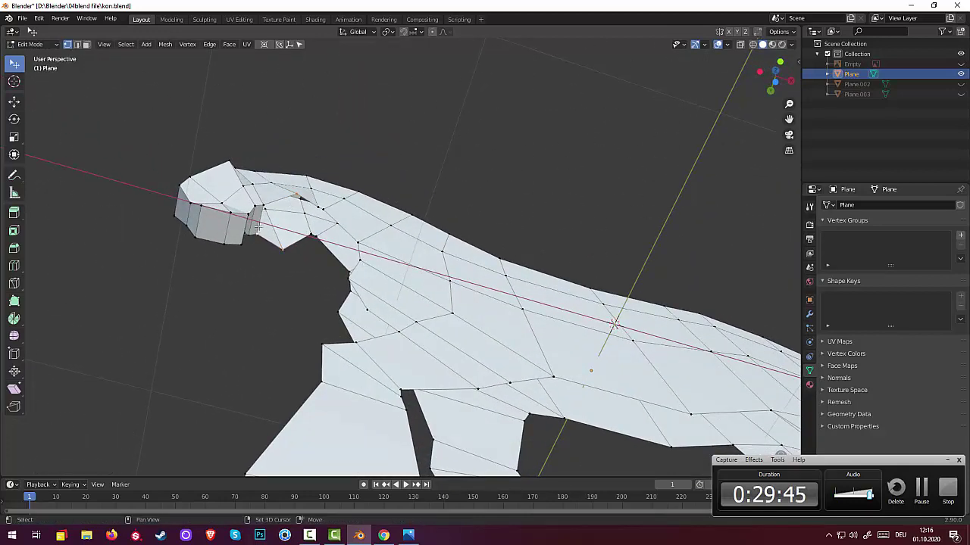
pyautogui.keyDown('shift'); pyautogui.click(319, 269); pyautogui.keyUp('shift')
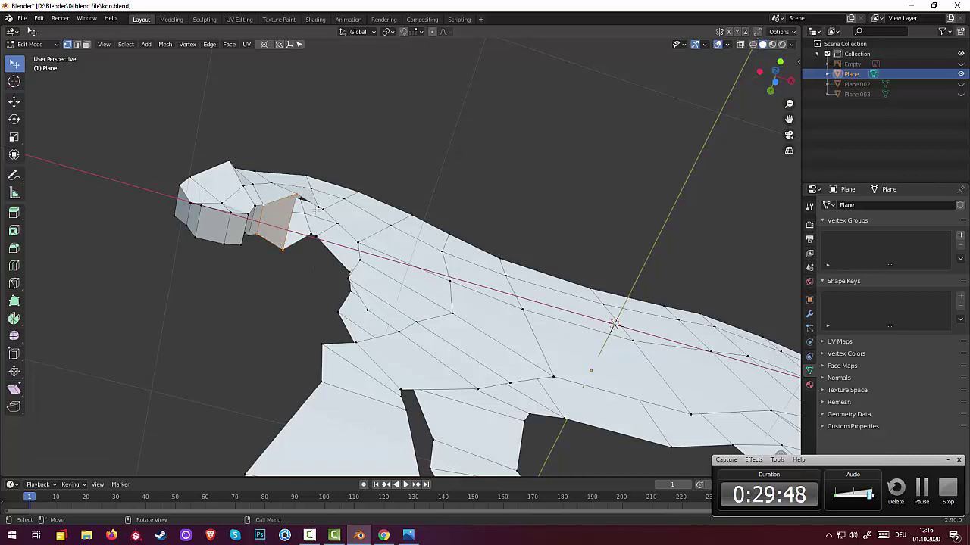
pyautogui.keyDown('shift'); pyautogui.click(309, 238); pyautogui.keyUp('shift')
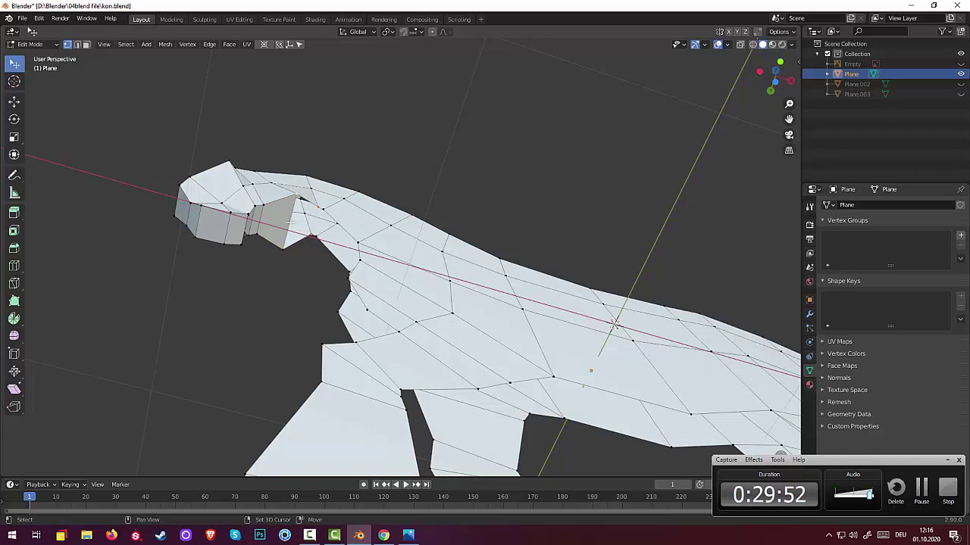
pyautogui.keyDown('shift'); pyautogui.click(282, 250); pyautogui.keyUp('shift')
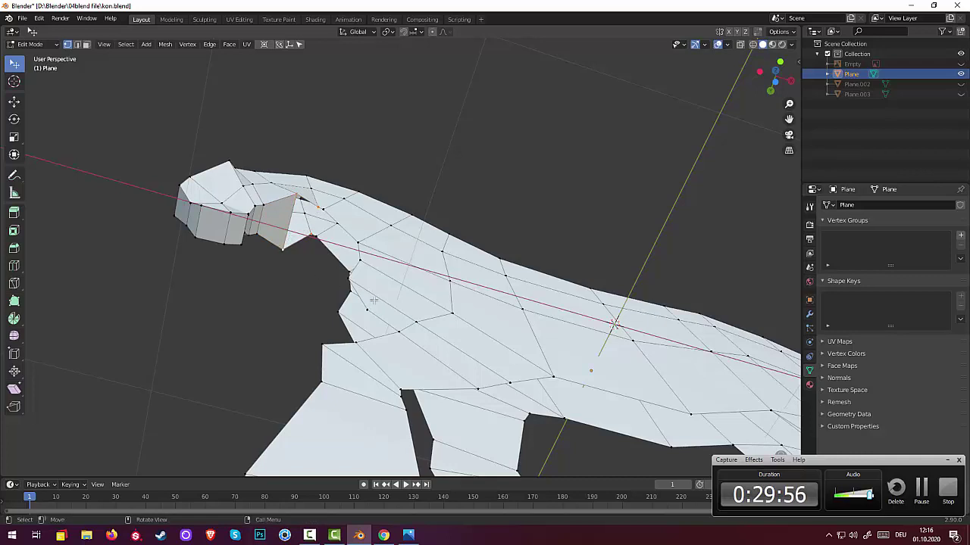
pyautogui.moveTo(373, 301); pyautogui.dragTo(509, 308, button='middle')
# Stretch the selected head part along the Y axis
pyautogui.moveTo(424, 304)
pyautogui.mouseDown(button='middle')
pyautogui.moveTo(540, 341)
pyautogui.moveTo(599, 331)
pyautogui.moveTo(584, 335)
pyautogui.mouseUp(button='middle')
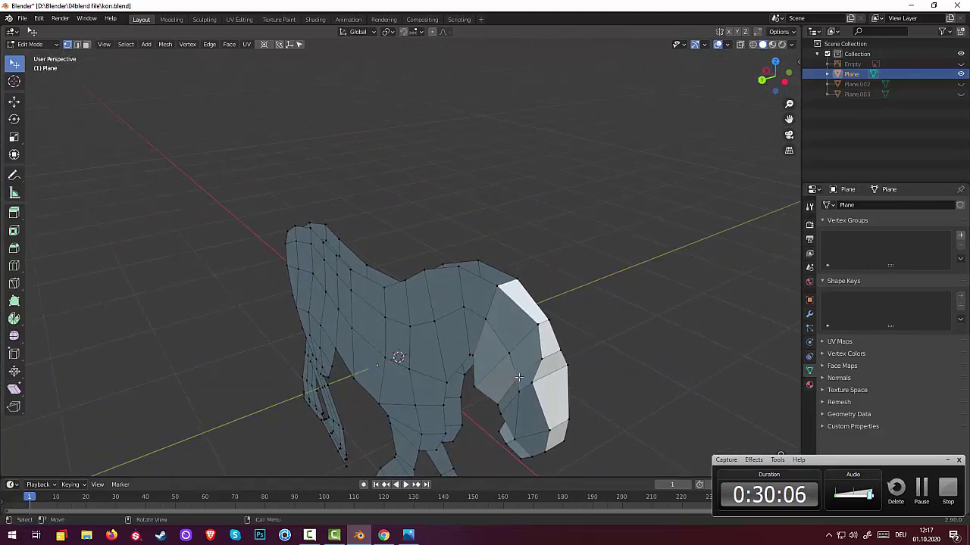
pyautogui.moveTo(635, 372)
pyautogui.mouseDown(button='middle')
pyautogui.moveTo(364, 346)
pyautogui.moveTo(376, 364)
pyautogui.moveTo(471, 383)
pyautogui.moveTo(643, 381)
pyautogui.mouseUp(button='middle')
pyautogui.press('s')
pyautogui.press('y')
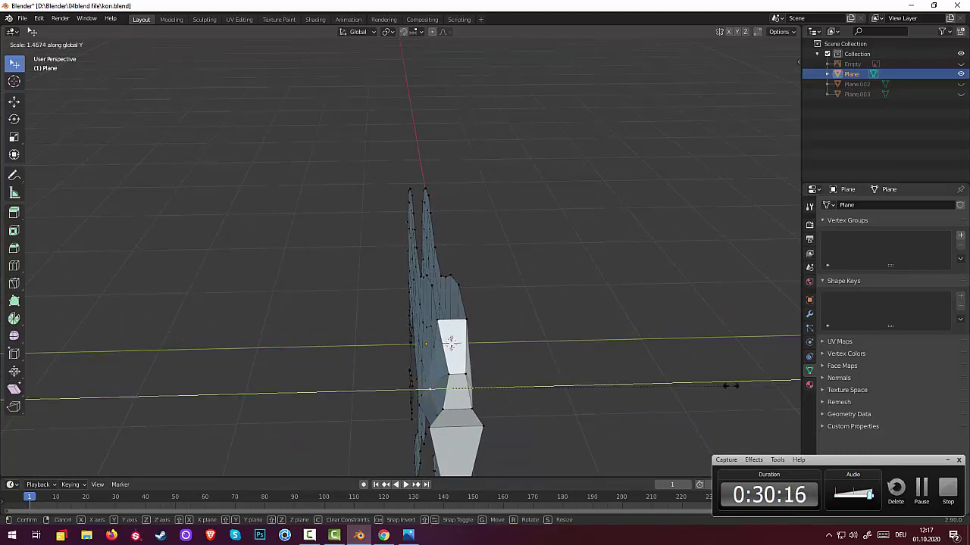
pyautogui.click(788, 395)
pyautogui.moveTo(460, 349)
pyautogui.mouseDown(button='middle')
pyautogui.moveTo(674, 348)
pyautogui.moveTo(631, 305)
pyautogui.moveTo(621, 314)
pyautogui.moveTo(684, 323)
pyautogui.moveTo(612, 323)
pyautogui.moveTo(618, 307)
pyautogui.mouseUp(button='middle')
# Widen the front head section along Y once more
pyautogui.scroll(3, 613, 323)
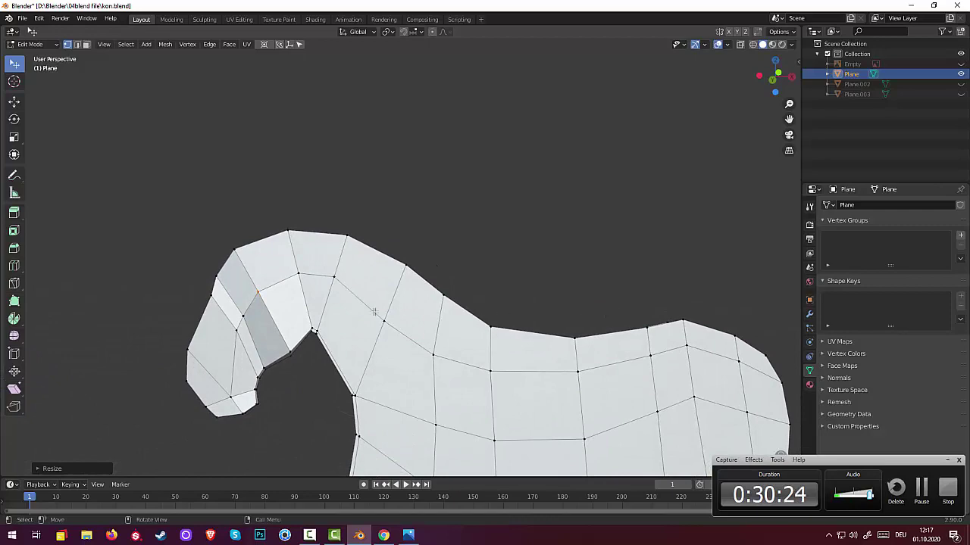
pyautogui.moveTo(329, 298)
pyautogui.mouseDown(button='middle')
pyautogui.moveTo(399, 349)
pyautogui.moveTo(511, 379)
pyautogui.mouseUp(button='middle')
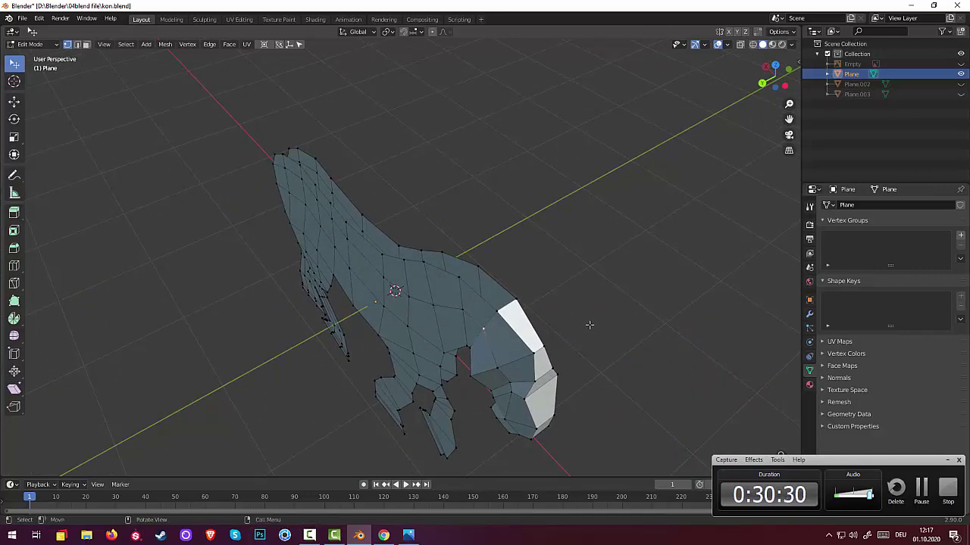
pyautogui.moveTo(589, 324); pyautogui.dragTo(548, 339, button='middle')
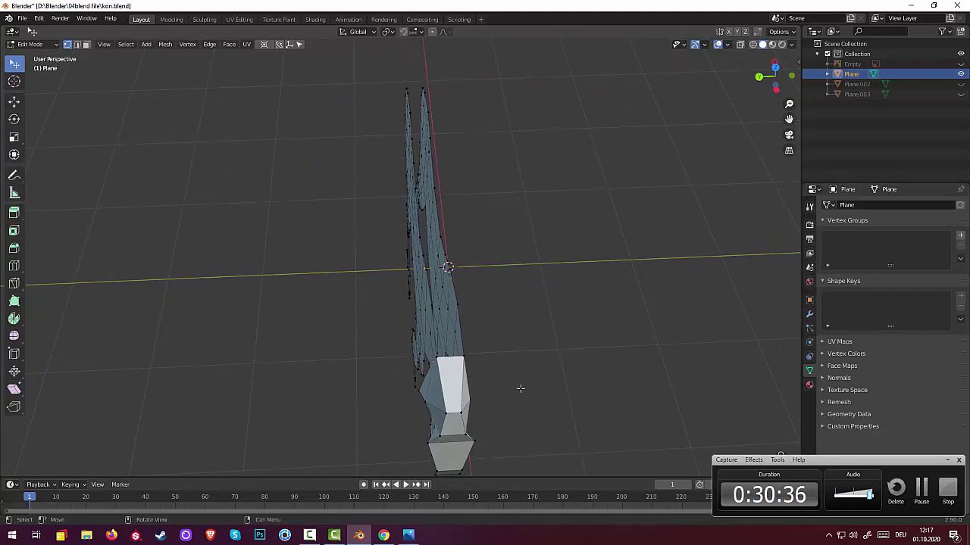
pyautogui.press('s')
pyautogui.press('y')
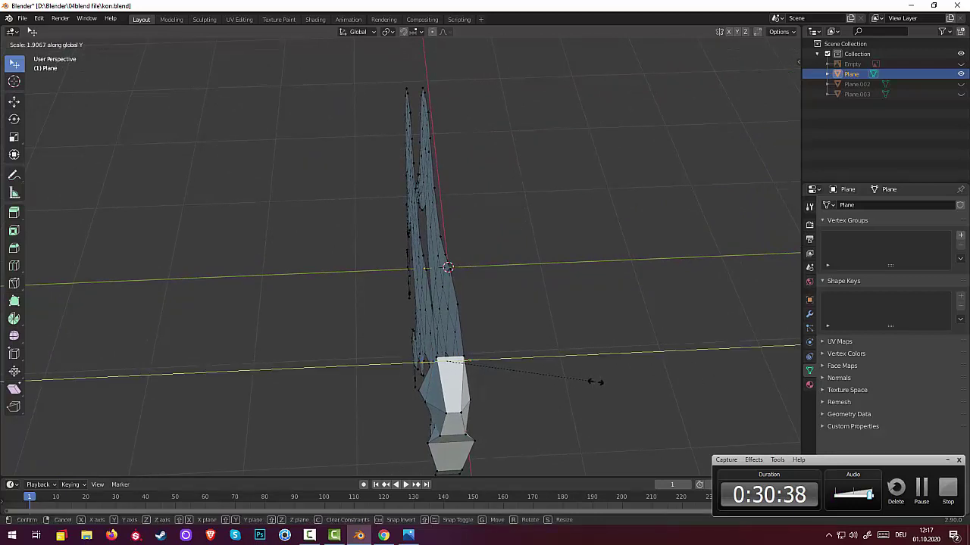
pyautogui.click(120, 411)
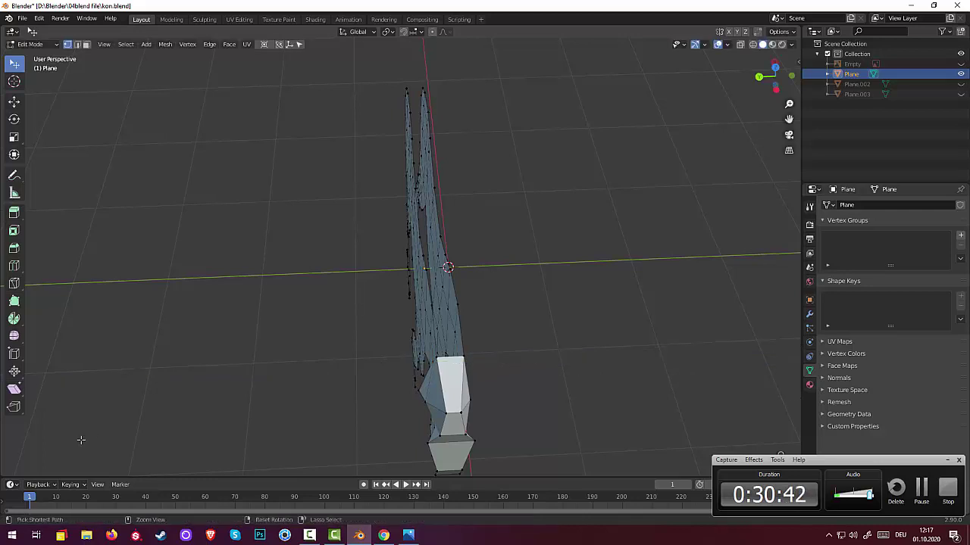
pyautogui.moveTo(35, 419); pyautogui.dragTo(390, 362, button='middle')
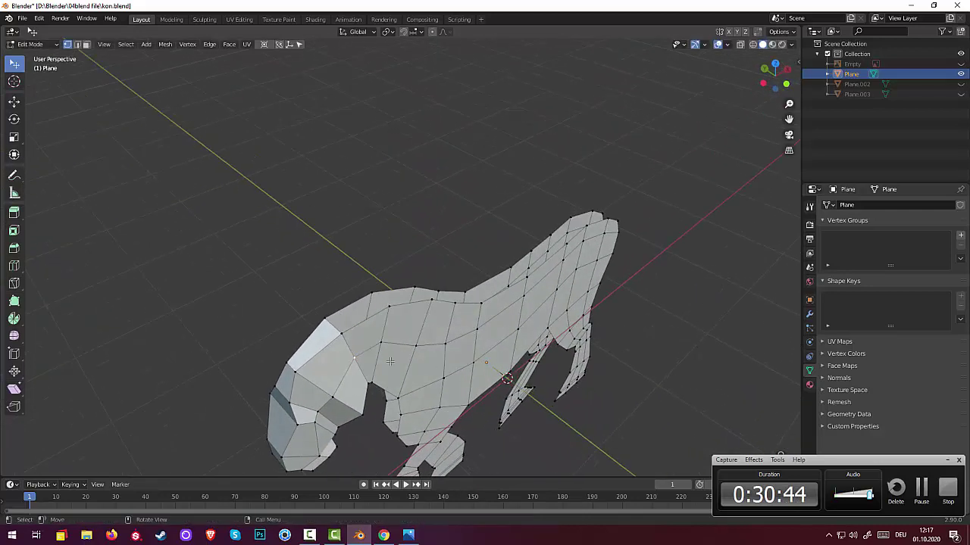
# Widen the neck part along Y by about 2.37
pyautogui.moveTo(381, 385); pyautogui.dragTo(461, 383, button='middle')
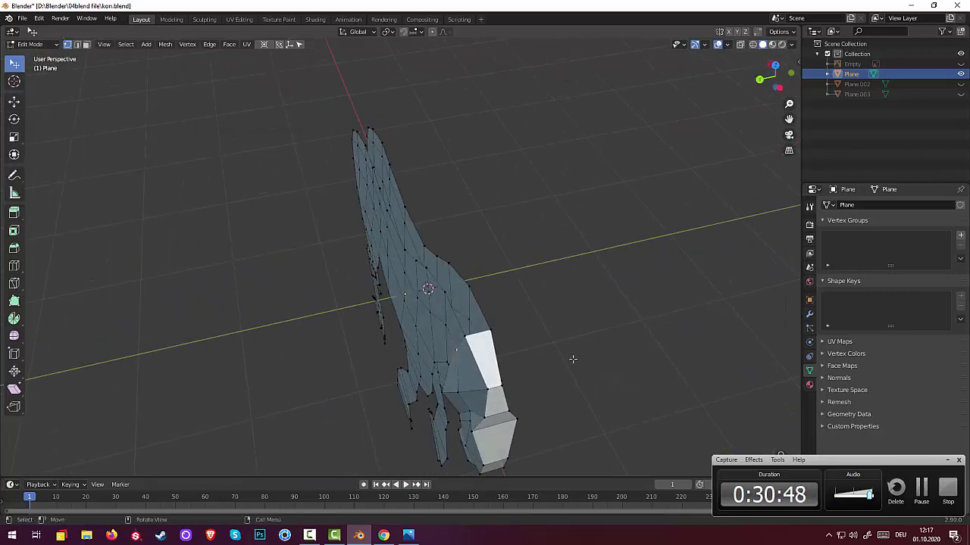
pyautogui.press('s')
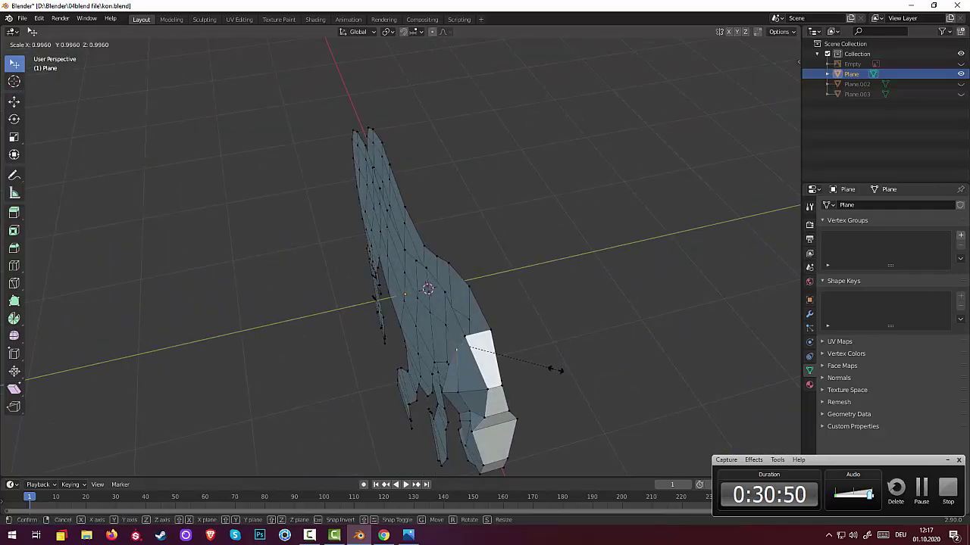
pyautogui.press('y')
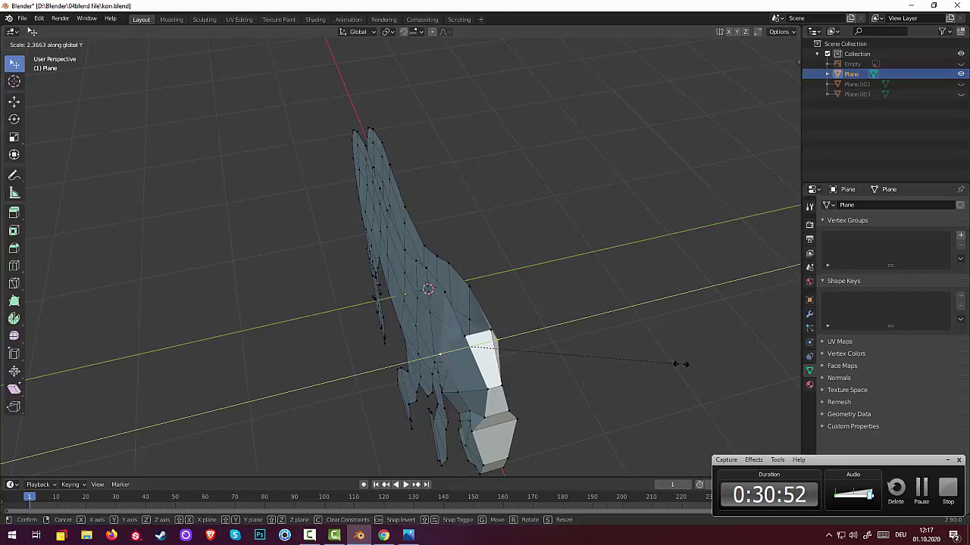
pyautogui.click(654, 369)
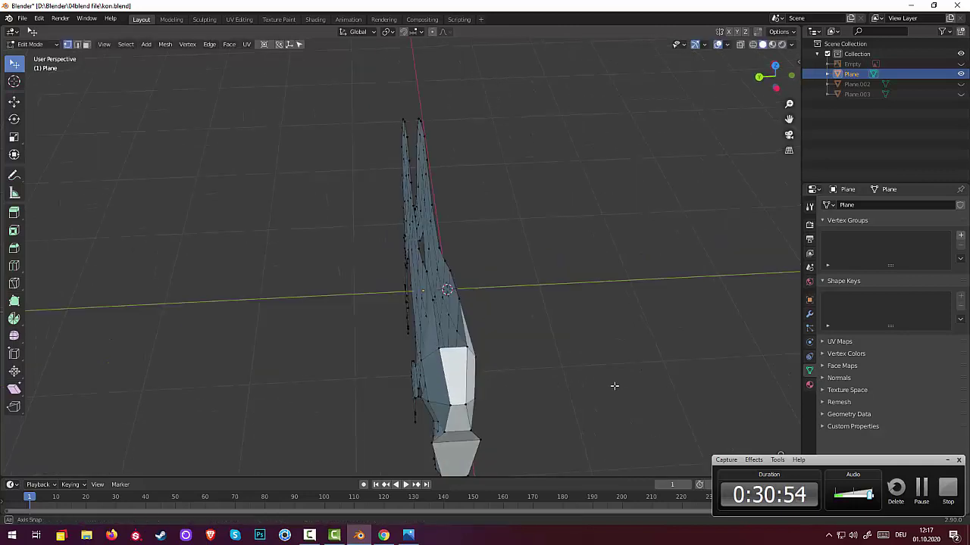
pyautogui.moveTo(626, 390)
pyautogui.mouseDown(button='middle')
pyautogui.moveTo(547, 330)
pyautogui.moveTo(447, 367)
pyautogui.moveTo(578, 359)
pyautogui.mouseUp(button='middle')
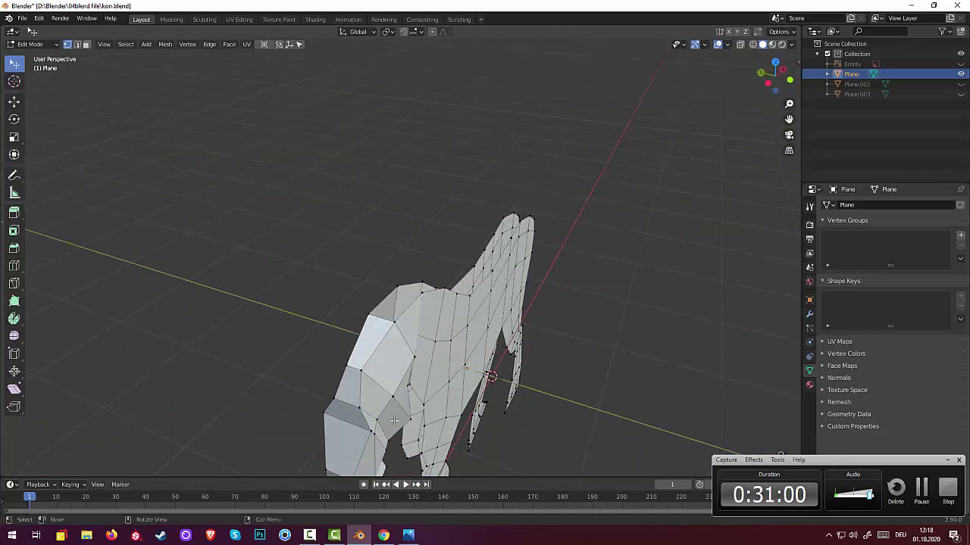
# Scale the selection to widen it across the body's width
pyautogui.moveTo(412, 437); pyautogui.dragTo(496, 430, button='middle')
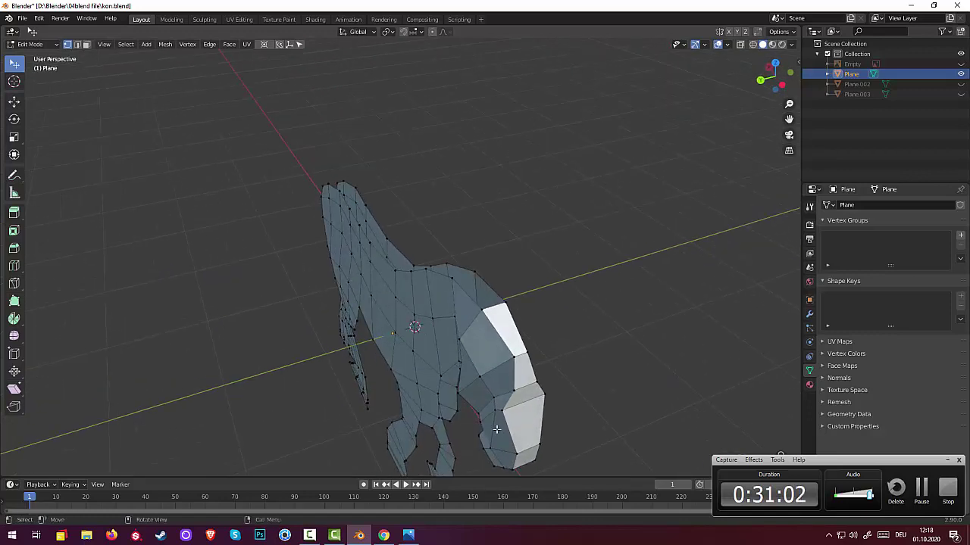
pyautogui.moveTo(573, 399); pyautogui.dragTo(496, 399, button='middle')
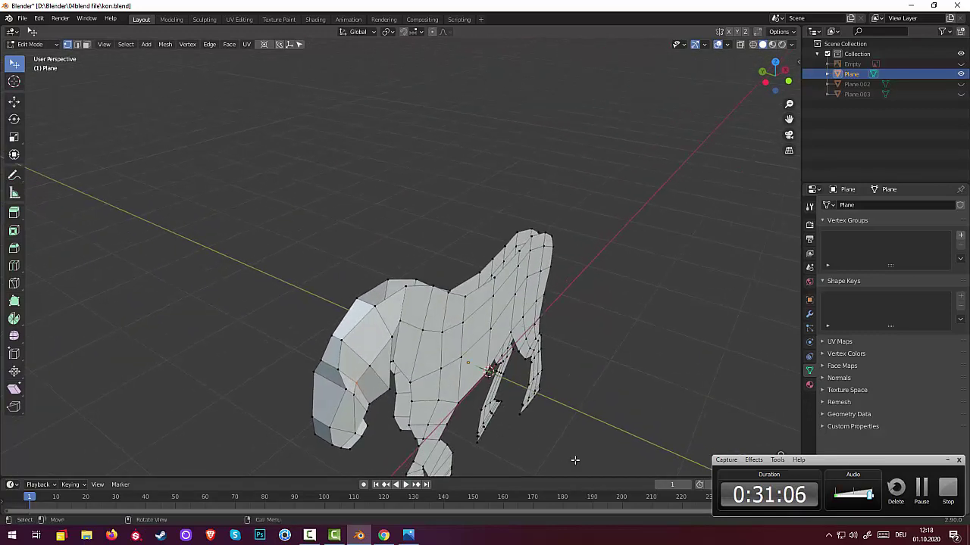
pyautogui.press('s')
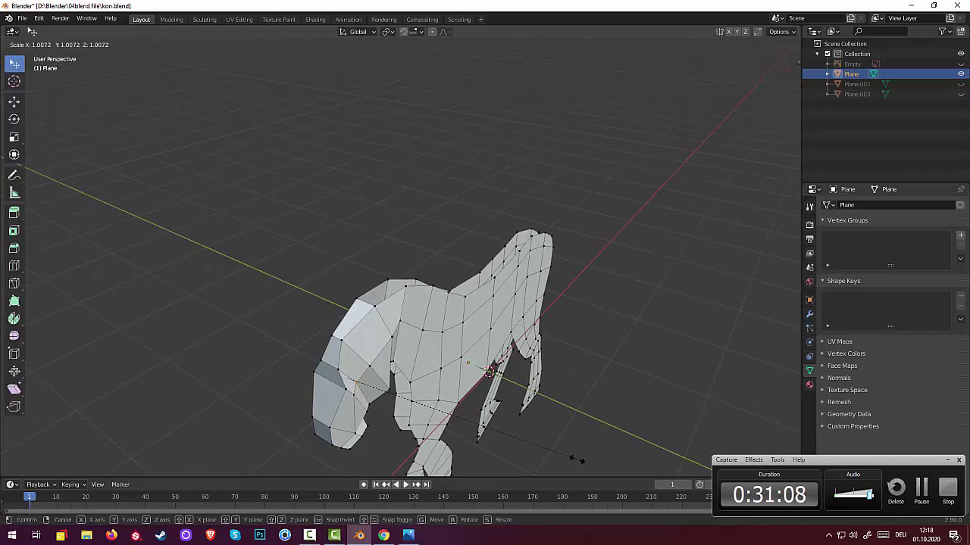
pyautogui.click(687, 52)
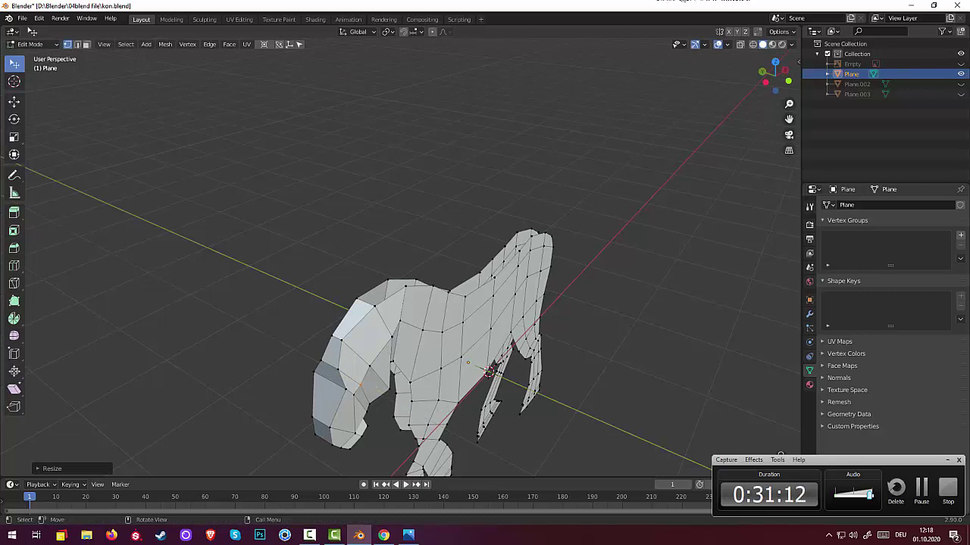
pyautogui.moveTo(586, 334)
pyautogui.mouseDown(button='middle')
pyautogui.moveTo(631, 307)
pyautogui.moveTo(625, 281)
pyautogui.moveTo(608, 277)
pyautogui.moveTo(576, 305)
pyautogui.moveTo(316, 382)
pyautogui.moveTo(472, 357)
pyautogui.mouseUp(button='middle')
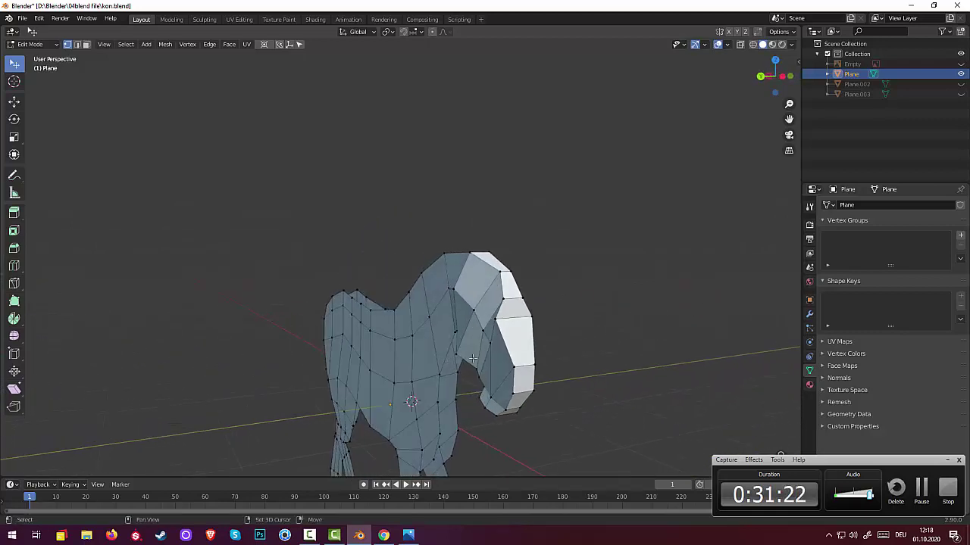
pyautogui.moveTo(550, 369)
pyautogui.mouseDown(button='middle')
pyautogui.moveTo(495, 368)
pyautogui.moveTo(515, 364)
pyautogui.moveTo(535, 376)
pyautogui.mouseUp(button='middle')
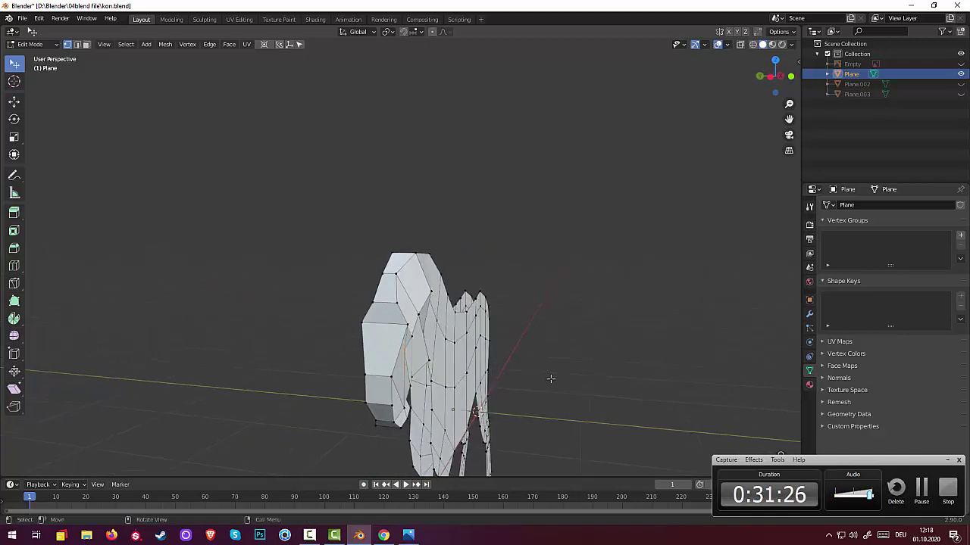
# Widen the head vertices along the Y axis
pyautogui.press('s')
pyautogui.press('y')
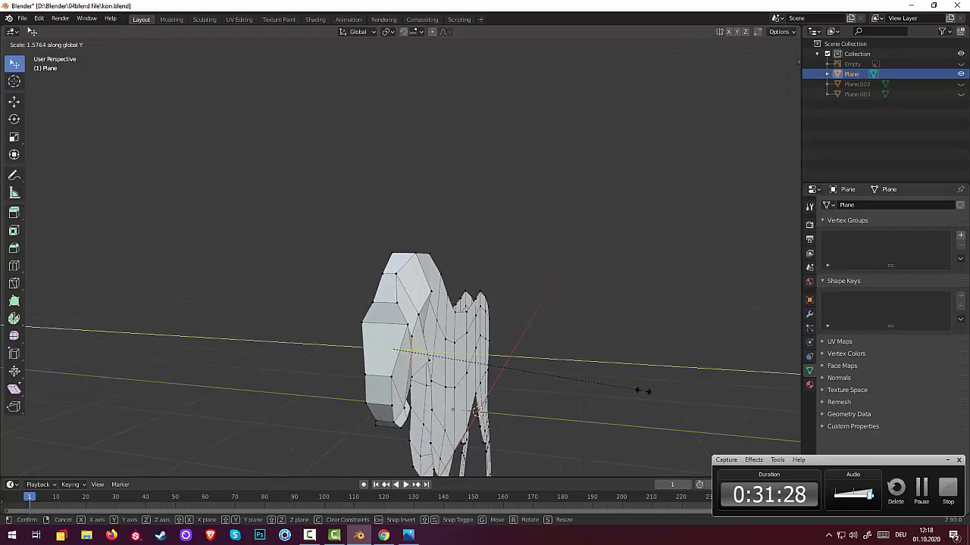
pyautogui.click(626, 389)
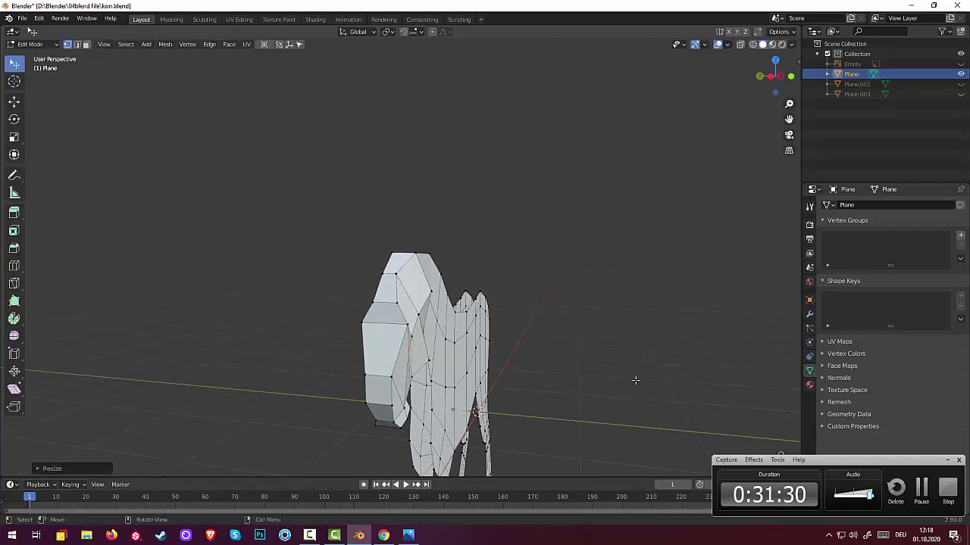
pyautogui.moveTo(635, 380)
pyautogui.mouseDown(button='middle')
pyautogui.moveTo(781, 358)
pyautogui.moveTo(677, 395)
pyautogui.moveTo(757, 363)
pyautogui.moveTo(771, 369)
pyautogui.moveTo(688, 391)
pyautogui.moveTo(619, 353)
pyautogui.moveTo(558, 361)
pyautogui.moveTo(578, 346)
pyautogui.moveTo(616, 342)
pyautogui.moveTo(641, 355)
pyautogui.moveTo(615, 368)
pyautogui.mouseUp(button='middle')
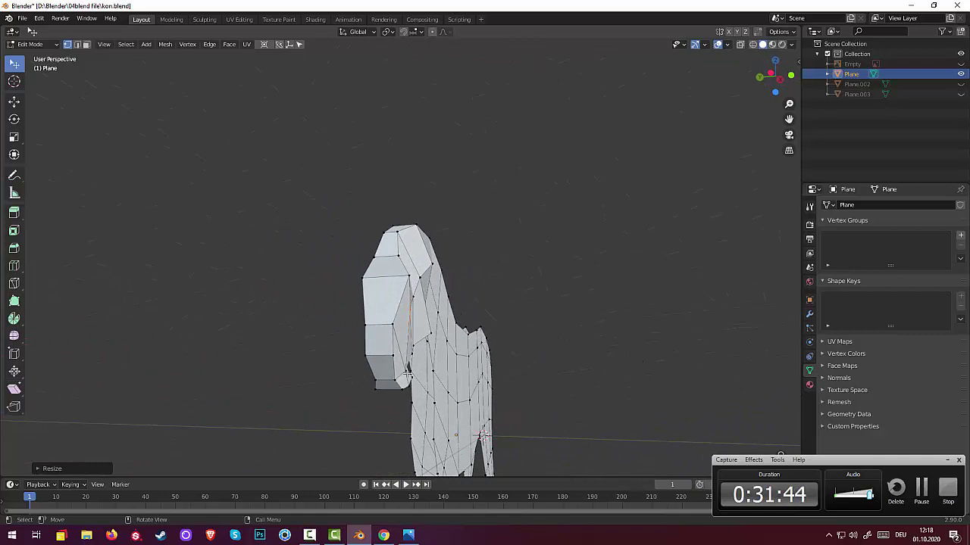
# Enlarge the head evenly with a uniform scale
pyautogui.moveTo(493, 379); pyautogui.dragTo(500, 375, button='middle')
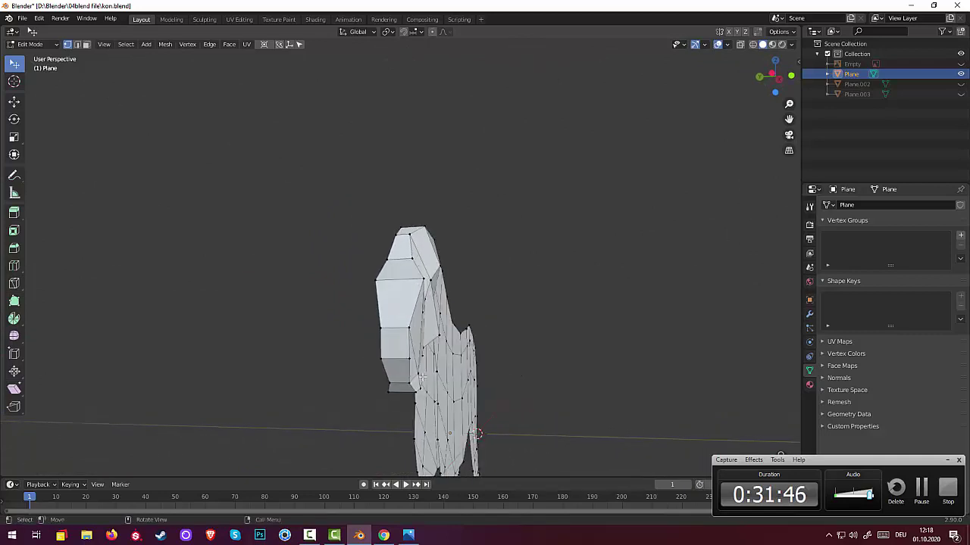
pyautogui.moveTo(415, 371)
pyautogui.mouseDown(button='middle')
pyautogui.moveTo(524, 389)
pyautogui.moveTo(474, 378)
pyautogui.mouseUp(button='middle')
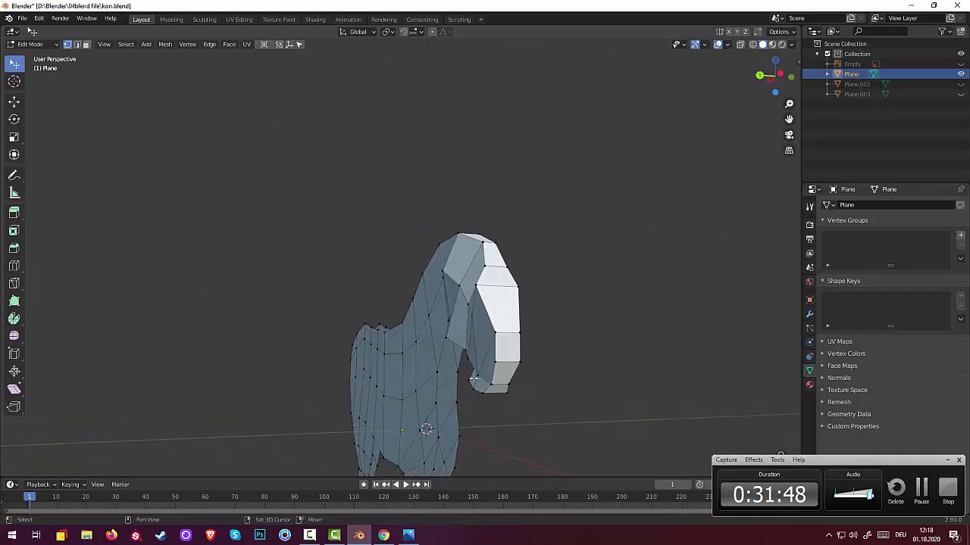
pyautogui.moveTo(608, 384); pyautogui.dragTo(577, 384, button='middle')
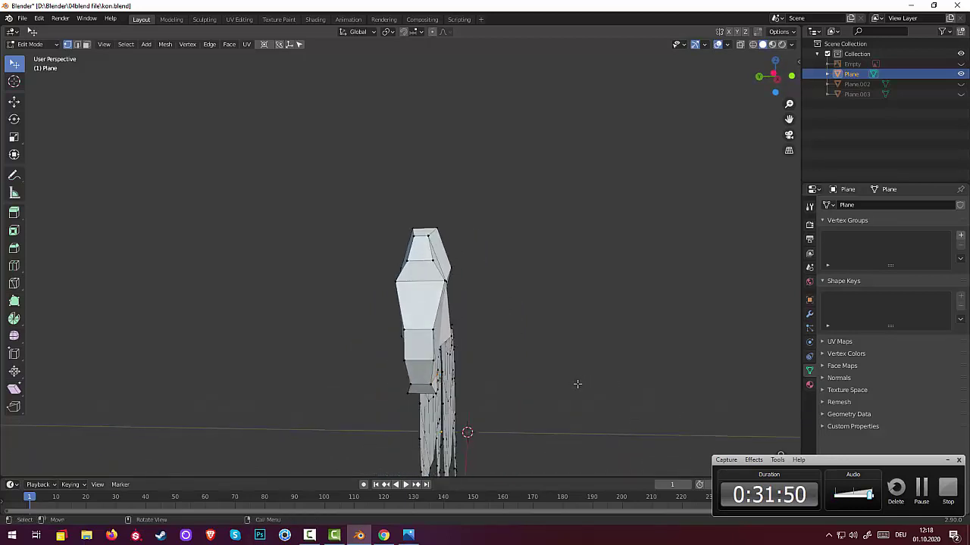
pyautogui.click(651, 386)
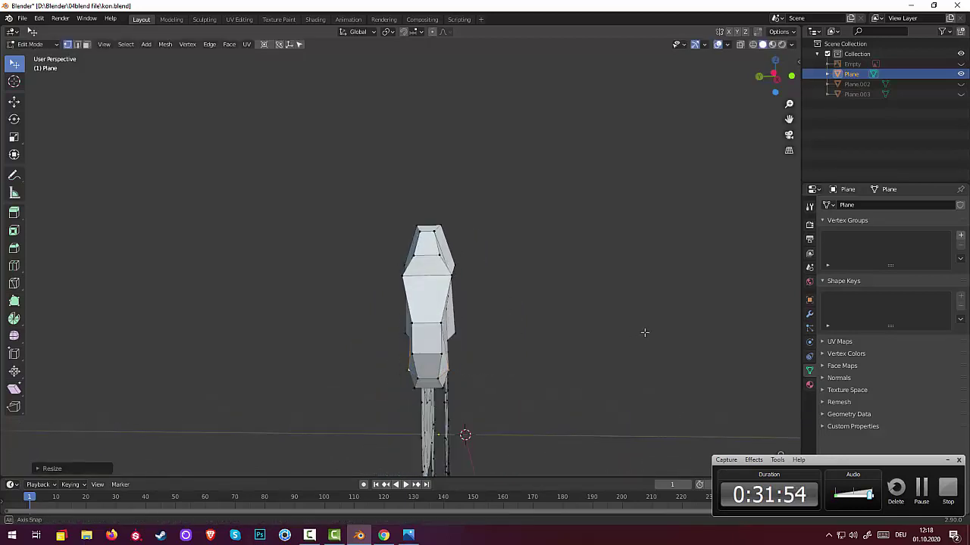
pyautogui.moveTo(643, 331)
pyautogui.mouseDown(button='middle')
pyautogui.moveTo(706, 347)
pyautogui.moveTo(765, 333)
pyautogui.moveTo(670, 351)
pyautogui.moveTo(543, 336)
pyautogui.moveTo(419, 359)
pyautogui.moveTo(389, 287)
pyautogui.moveTo(439, 260)
pyautogui.moveTo(494, 279)
pyautogui.mouseUp(button='middle')
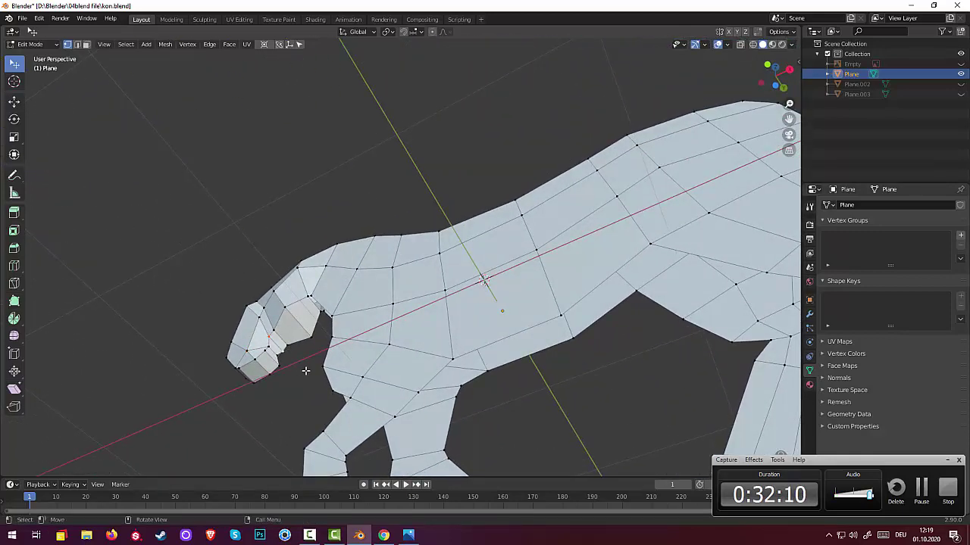
# Readjust the head's width with two successive Y-axis scalings
pyautogui.press('y')
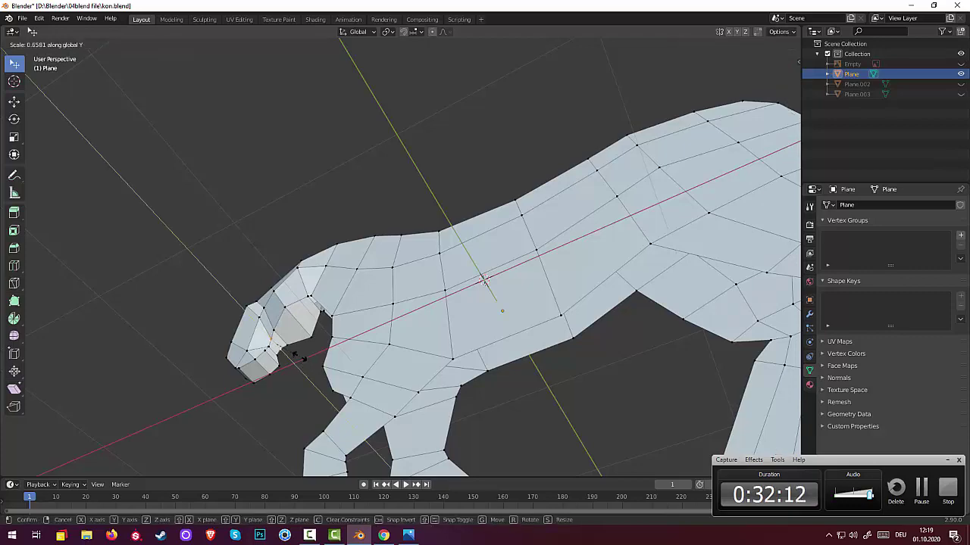
pyautogui.click(299, 359)
pyautogui.moveTo(274, 396)
pyautogui.mouseDown(button='middle')
pyautogui.moveTo(394, 450)
pyautogui.moveTo(483, 462)
pyautogui.moveTo(559, 416)
pyautogui.mouseUp(button='middle')
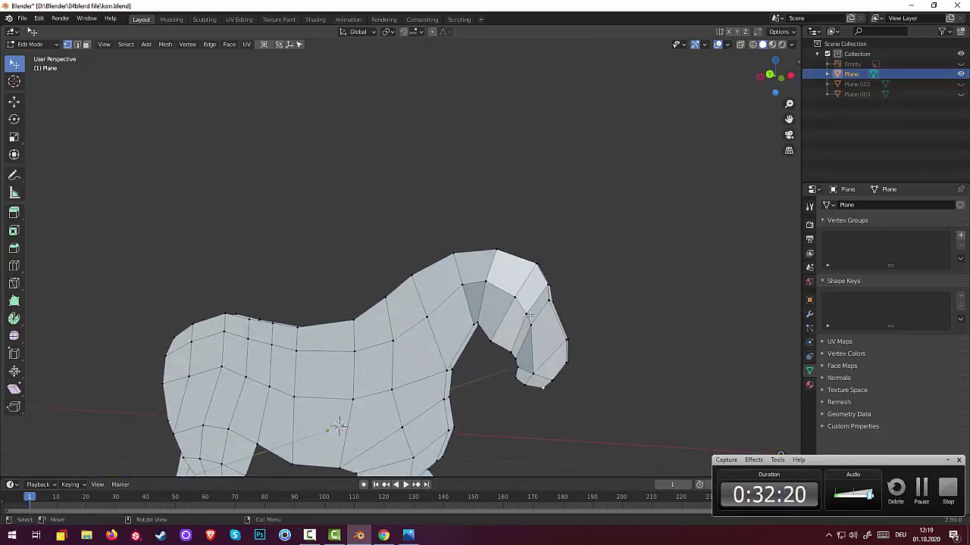
pyautogui.moveTo(534, 327)
pyautogui.mouseDown(button='middle')
pyautogui.moveTo(453, 358)
pyautogui.moveTo(485, 342)
pyautogui.moveTo(502, 353)
pyautogui.moveTo(371, 347)
pyautogui.moveTo(501, 382)
pyautogui.mouseUp(button='middle')
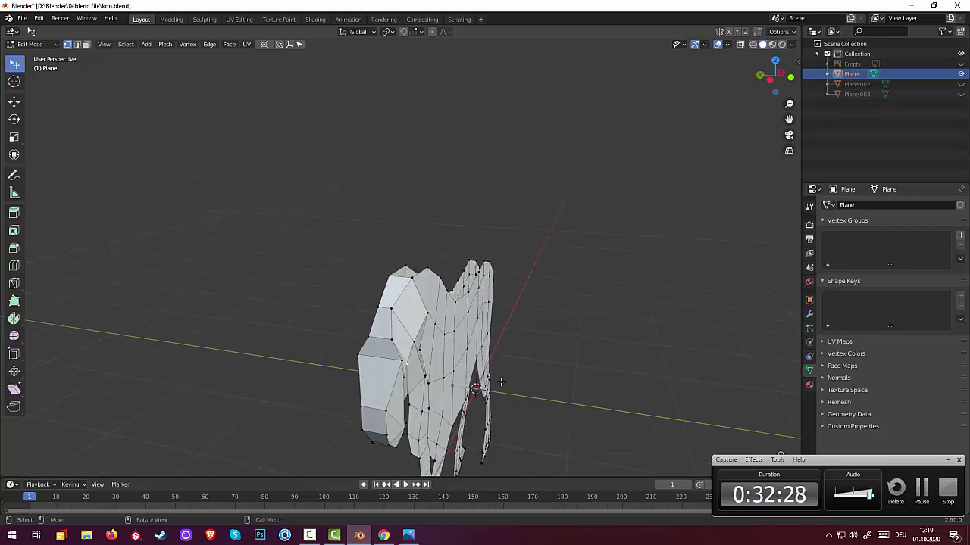
pyautogui.press('y')
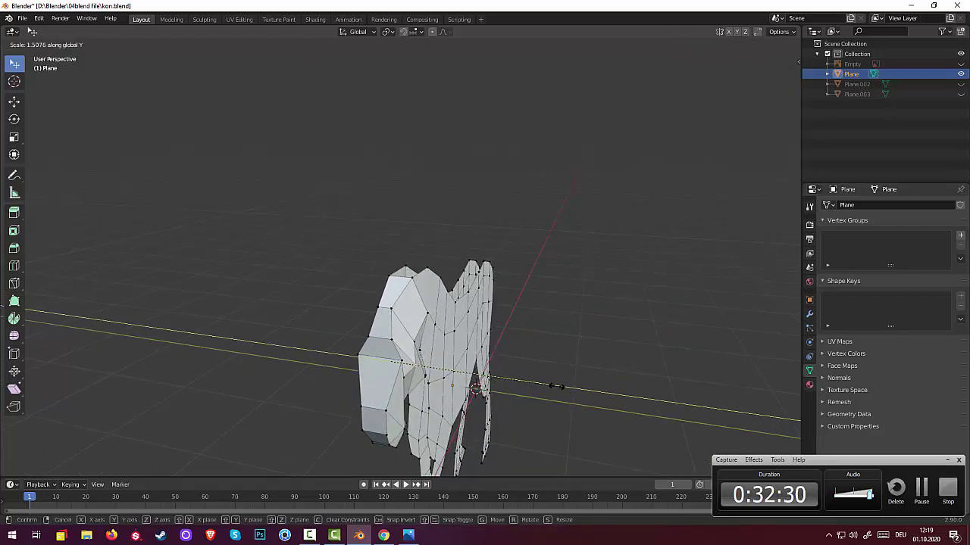
pyautogui.click(555, 388)
pyautogui.moveTo(561, 397)
pyautogui.mouseDown(button='middle')
pyautogui.moveTo(430, 352)
pyautogui.moveTo(487, 338)
pyautogui.moveTo(378, 348)
pyautogui.moveTo(430, 338)
pyautogui.mouseUp(button='middle')
pyautogui.scroll(2, 430, 351)
pyautogui.scroll(2, 429, 351)
pyautogui.scroll(2, 429, 352)
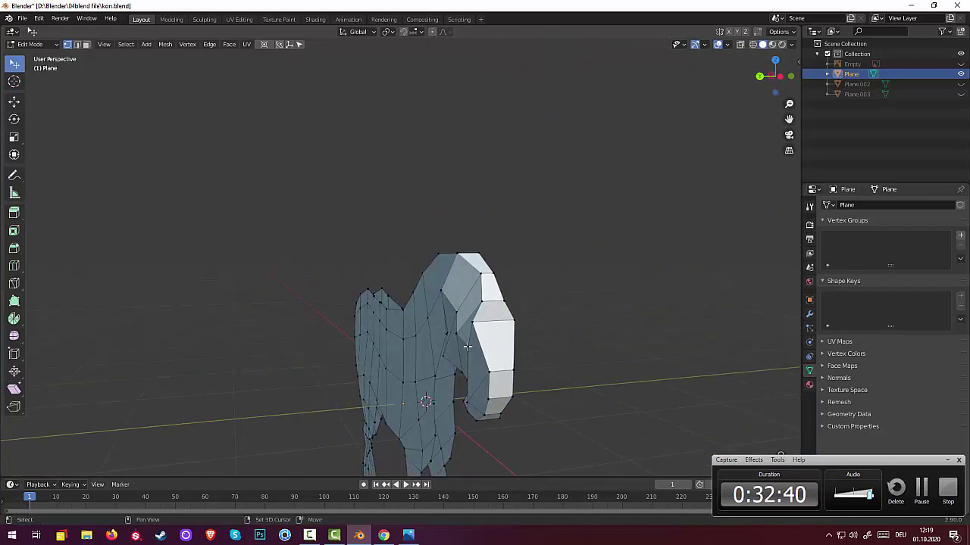
pyautogui.moveTo(540, 361); pyautogui.dragTo(520, 380, button='middle')
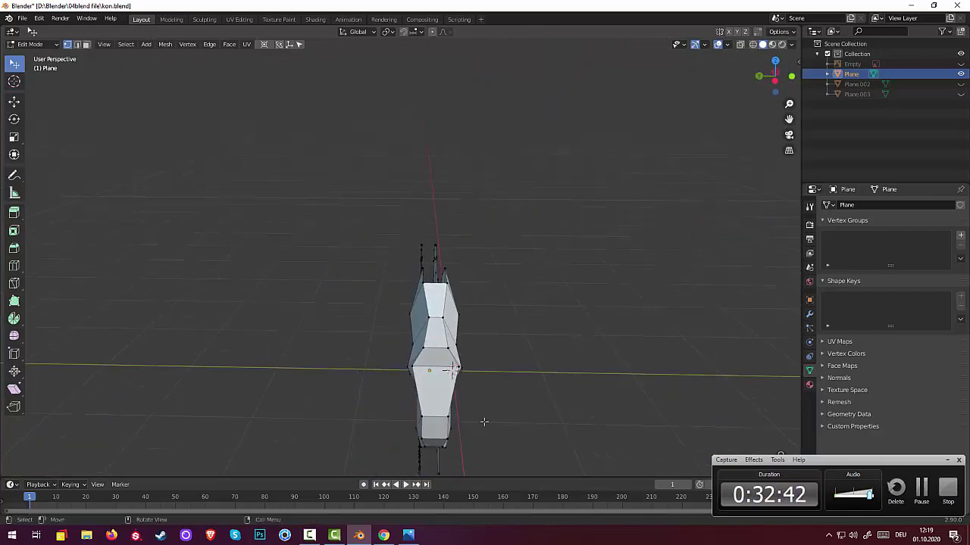
# Scale the head up uniformly by about 1.27
pyautogui.press('s')
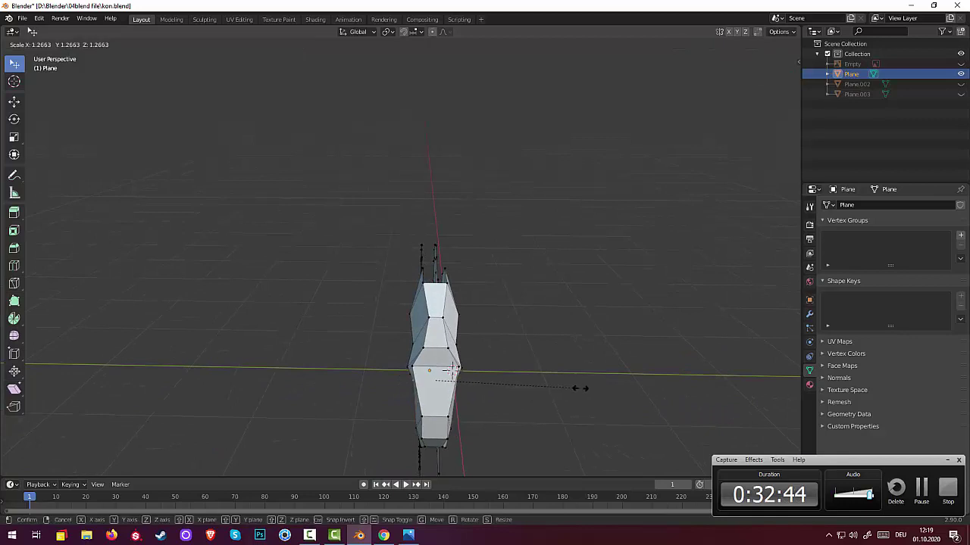
pyautogui.click(628, 390)
pyautogui.moveTo(584, 382)
pyautogui.mouseDown(button='middle')
pyautogui.moveTo(580, 320)
pyautogui.moveTo(522, 310)
pyautogui.moveTo(510, 449)
pyautogui.moveTo(532, 396)
pyautogui.moveTo(606, 346)
pyautogui.moveTo(710, 330)
pyautogui.moveTo(757, 250)
pyautogui.moveTo(690, 291)
pyautogui.moveTo(490, 256)
pyautogui.mouseUp(button='middle')
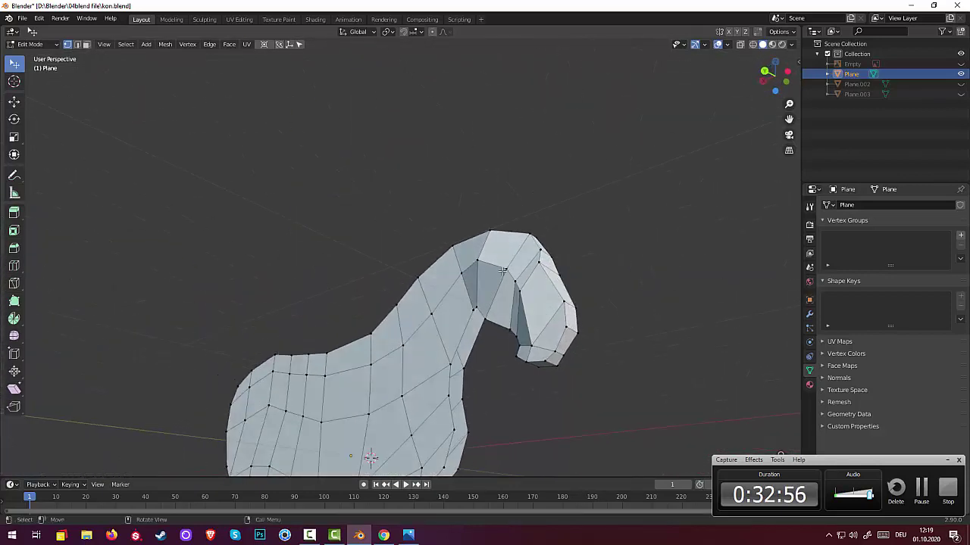
# Confirm the final uniform scale of the head
pyautogui.moveTo(628, 321)
pyautogui.mouseDown(button='middle')
pyautogui.moveTo(562, 331)
pyautogui.moveTo(387, 263)
pyautogui.mouseUp(button='middle')
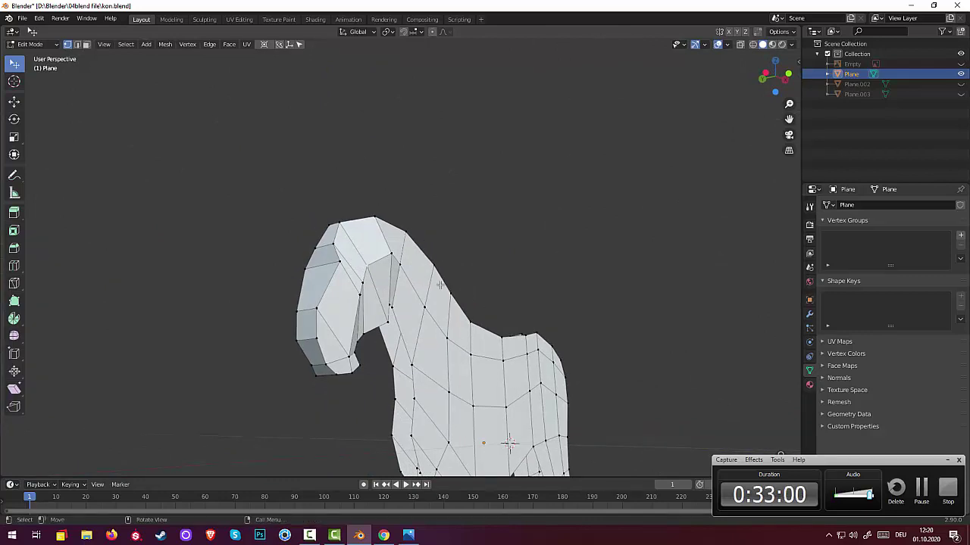
pyautogui.moveTo(440, 285); pyautogui.dragTo(472, 309, button='middle')
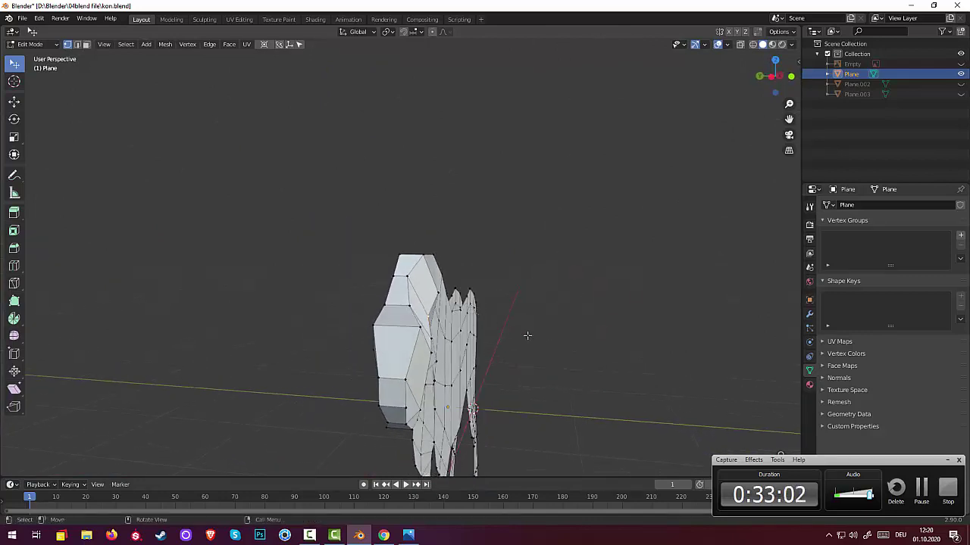
pyautogui.click(586, 338)
pyautogui.moveTo(570, 374); pyautogui.dragTo(515, 387, button='middle')
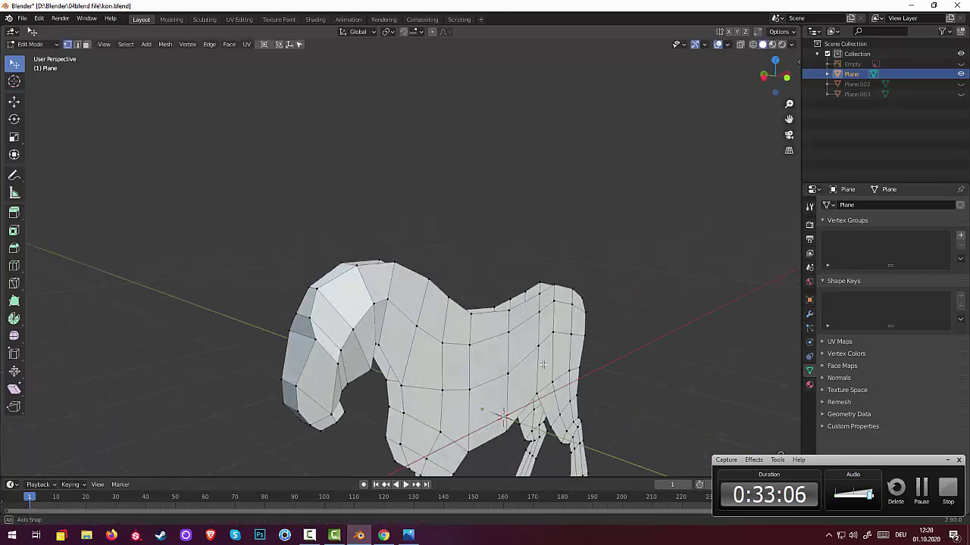
pyautogui.scroll(3, 513, 389)
# Orbit and zoom around the horse to check the bulky head from front and side
pyautogui.moveTo(505, 448)
pyautogui.mouseDown(button='middle')
pyautogui.moveTo(441, 377)
pyautogui.moveTo(634, 404)
pyautogui.moveTo(443, 290)
pyautogui.mouseUp(button='middle')
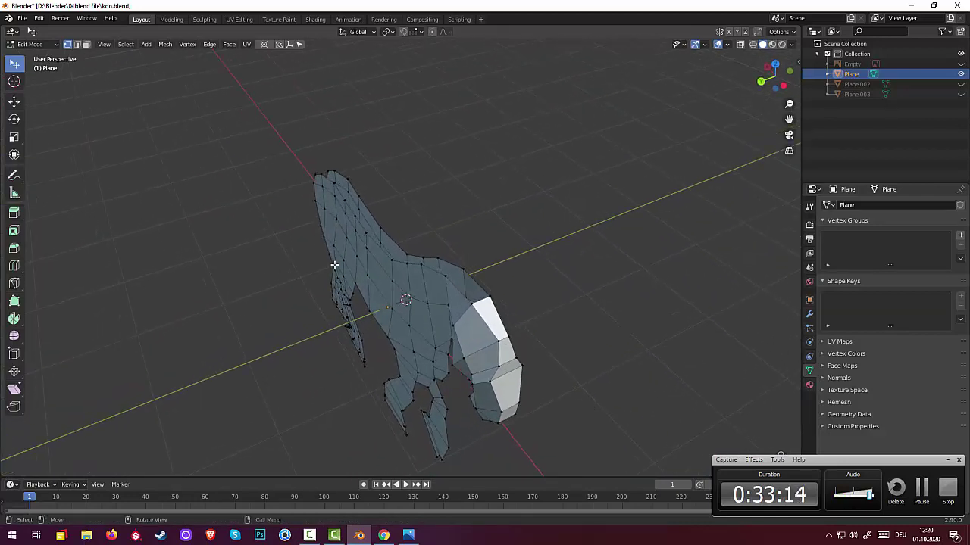
pyautogui.moveTo(448, 288); pyautogui.dragTo(438, 300, button='middle')
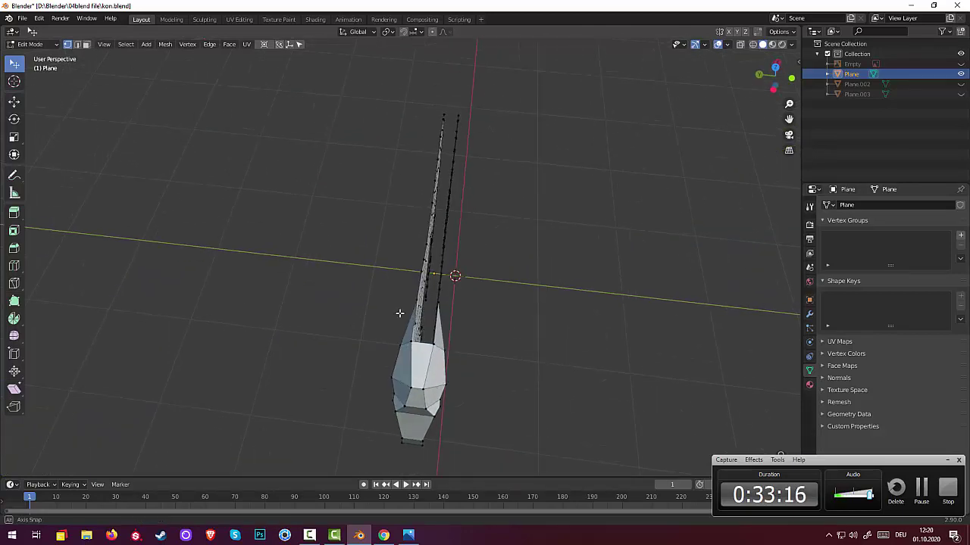
pyautogui.moveTo(500, 331); pyautogui.dragTo(473, 291, button='middle')
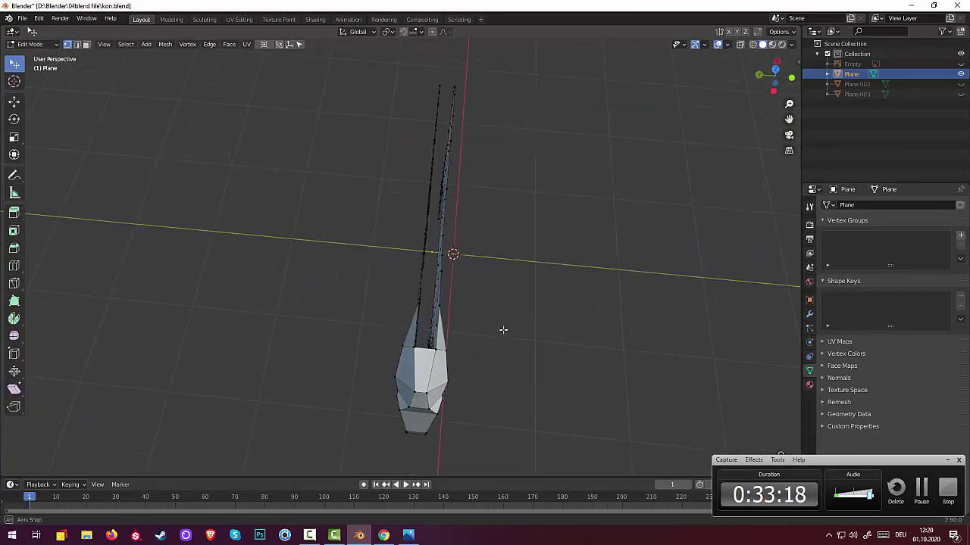
pyautogui.moveTo(472, 290)
pyautogui.mouseDown(button='middle')
pyautogui.moveTo(491, 293)
pyautogui.moveTo(455, 314)
pyautogui.moveTo(350, 334)
pyautogui.mouseUp(button='middle')
pyautogui.scroll(2, 411, 326)
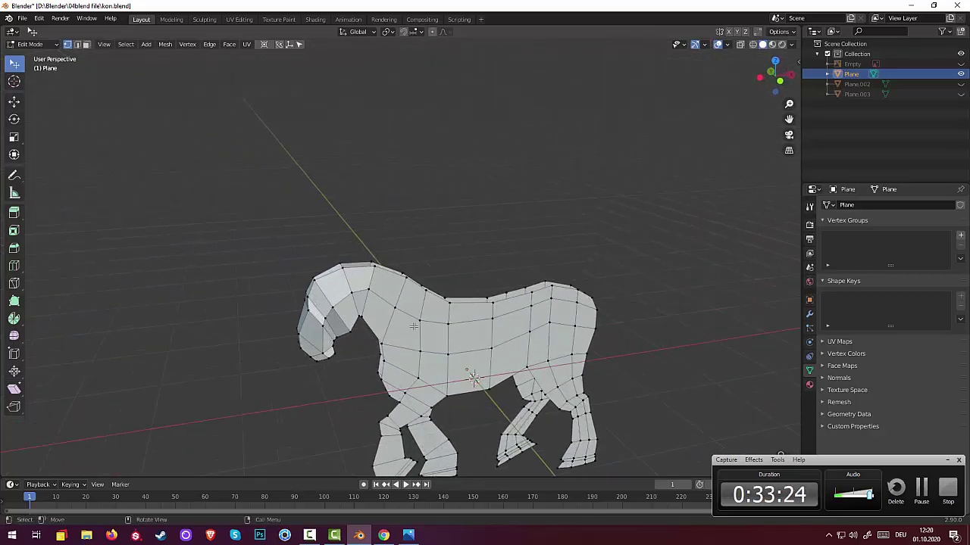
pyautogui.moveTo(413, 326)
pyautogui.mouseDown(button='middle')
pyautogui.moveTo(525, 224)
pyautogui.moveTo(575, 197)
pyautogui.moveTo(550, 217)
pyautogui.mouseUp(button='middle')
pyautogui.scroll(2, 425, 307)
pyautogui.scroll(2, 402, 291)
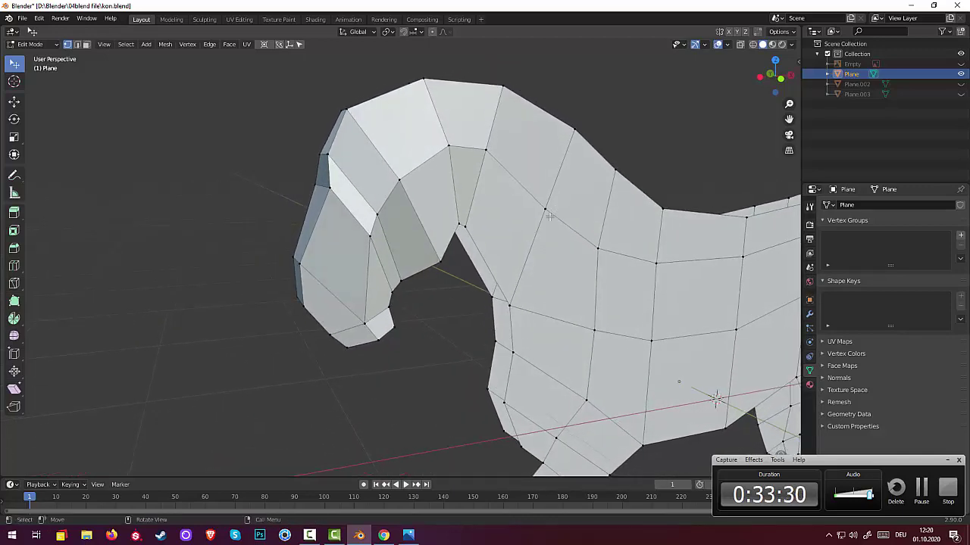
pyautogui.scroll(-3, 435, 397)
pyautogui.moveTo(435, 397); pyautogui.dragTo(557, 371, button='middle')
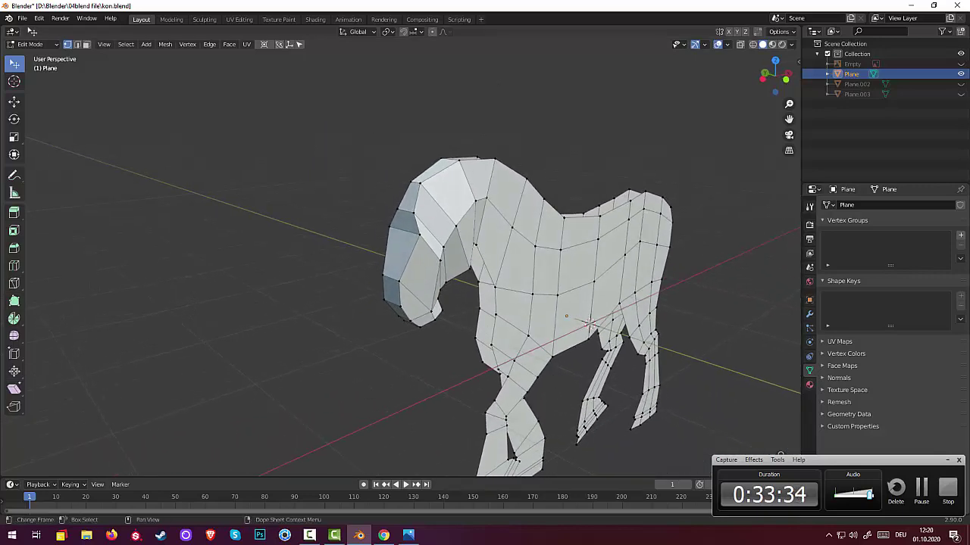